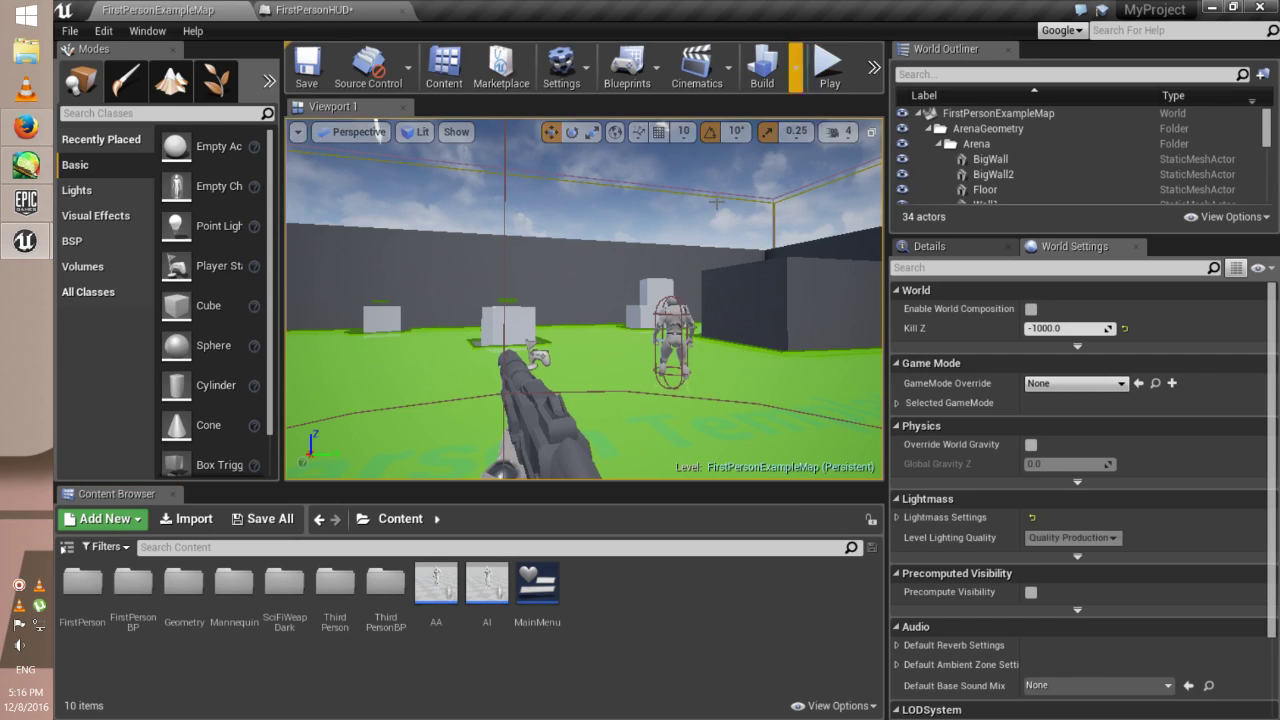
# - Play the level in the editor briefly to check the current crosshair
pyautogui.click(815, 86)
pyautogui.click(600, 300)
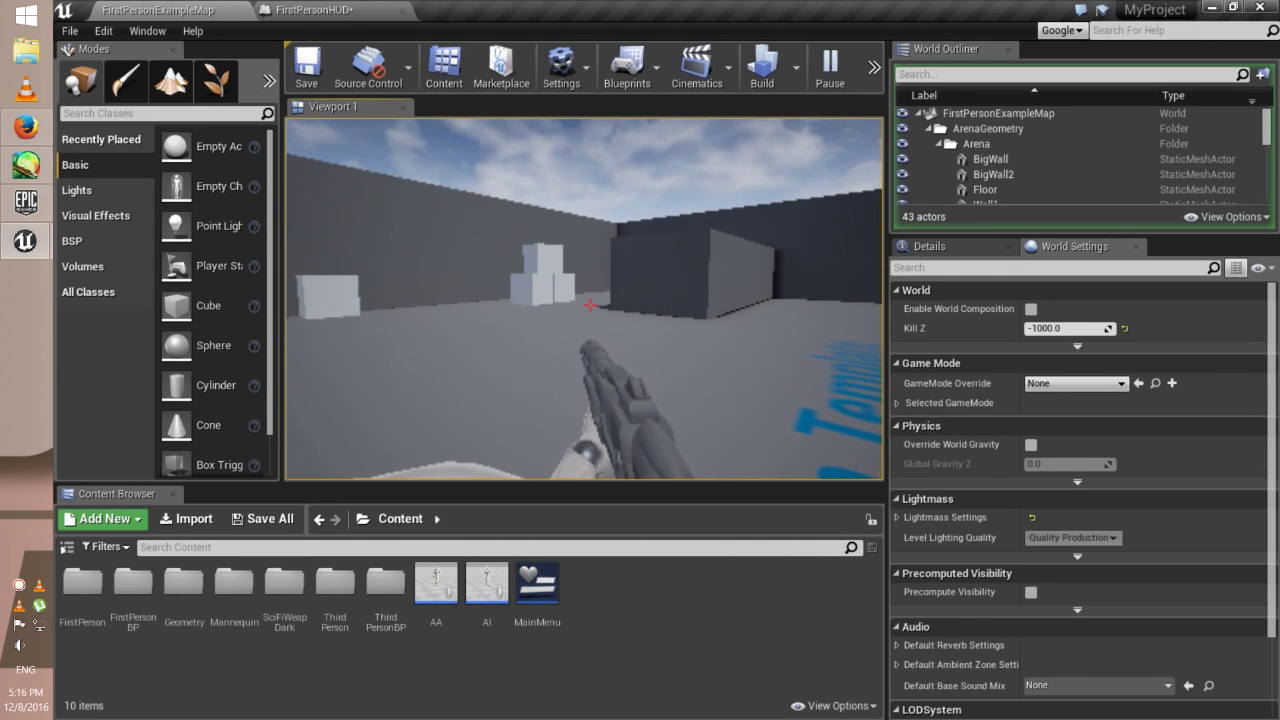
pyautogui.press('Escape')
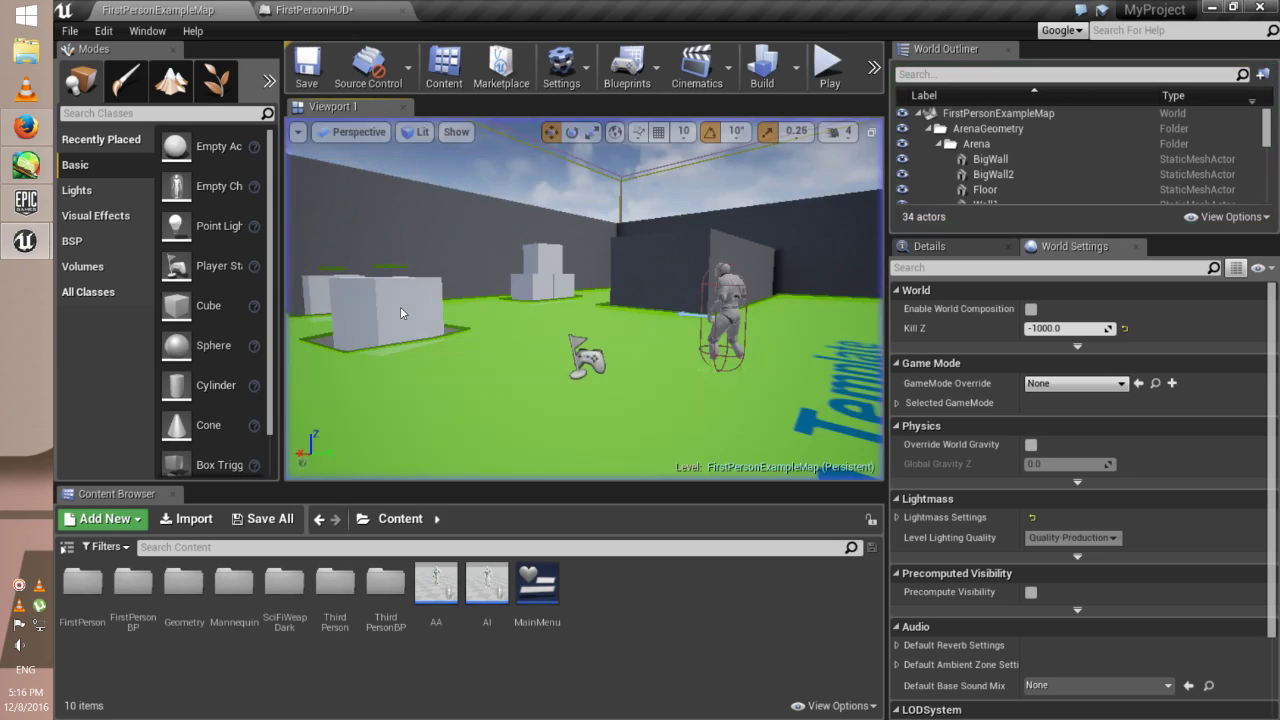
# - Find the FirstPersonHUD blueprint via a 'hu' search and delete its Division nodes
pyautogui.click(440, 546)
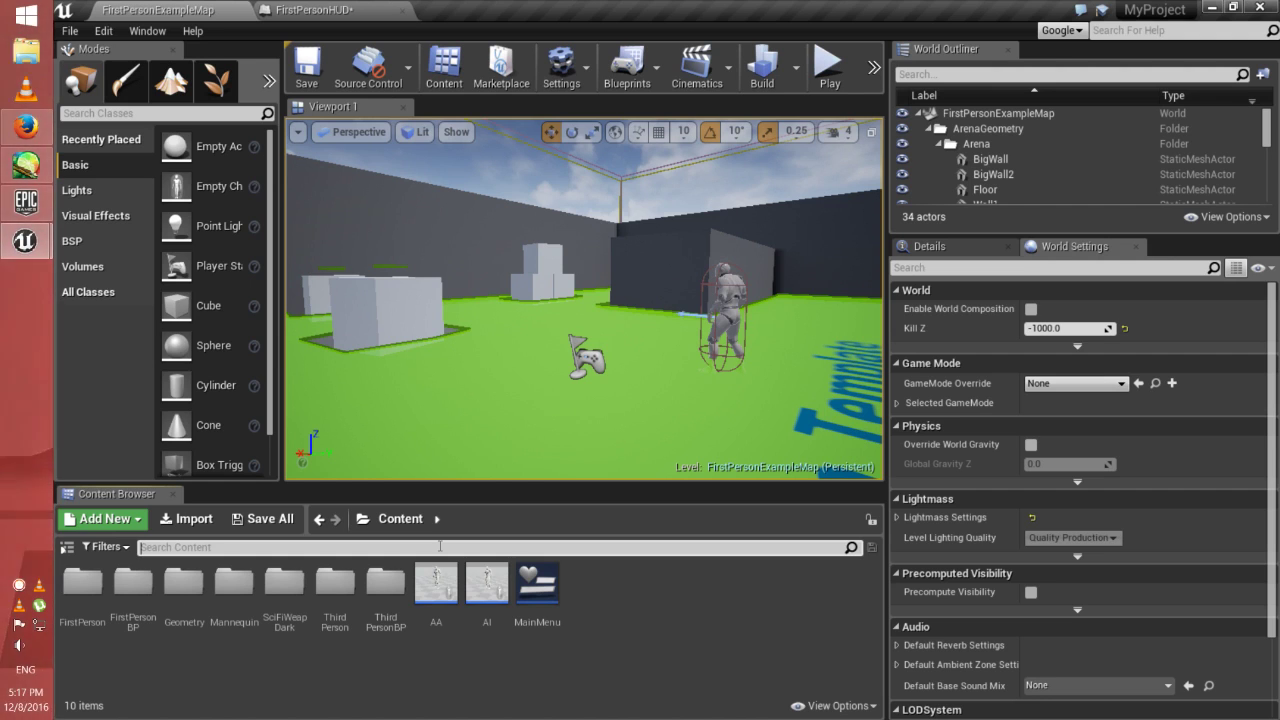
pyautogui.write('hud')
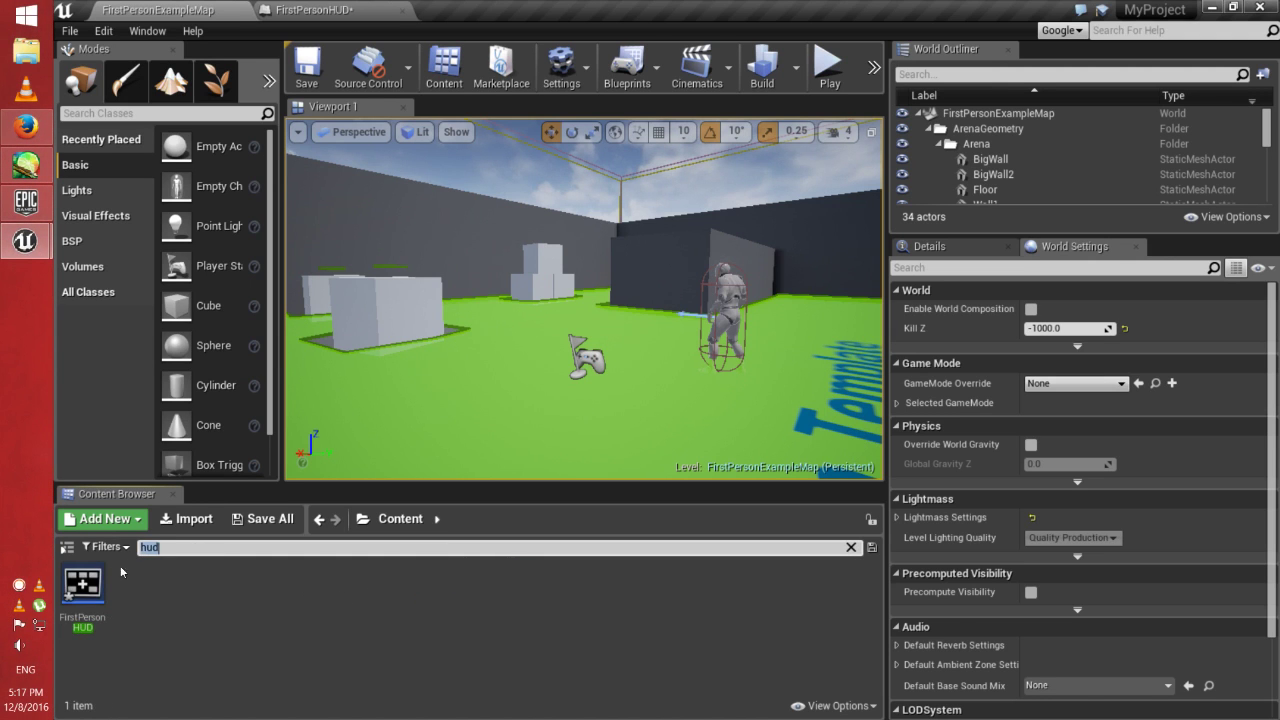
pyautogui.doubleClick(84, 588)
pyautogui.scroll(5, 545, 308)
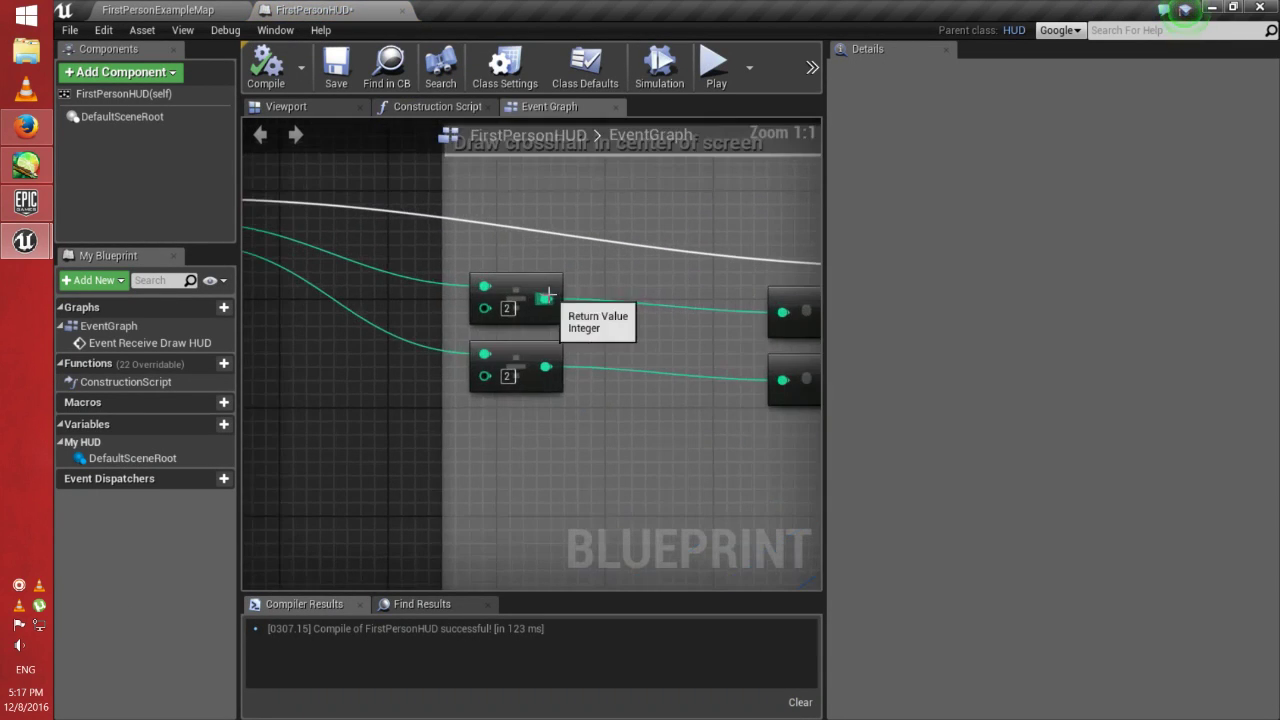
pyautogui.moveTo(540, 290); pyautogui.dragTo(540, 345)
pyautogui.press('Delete')
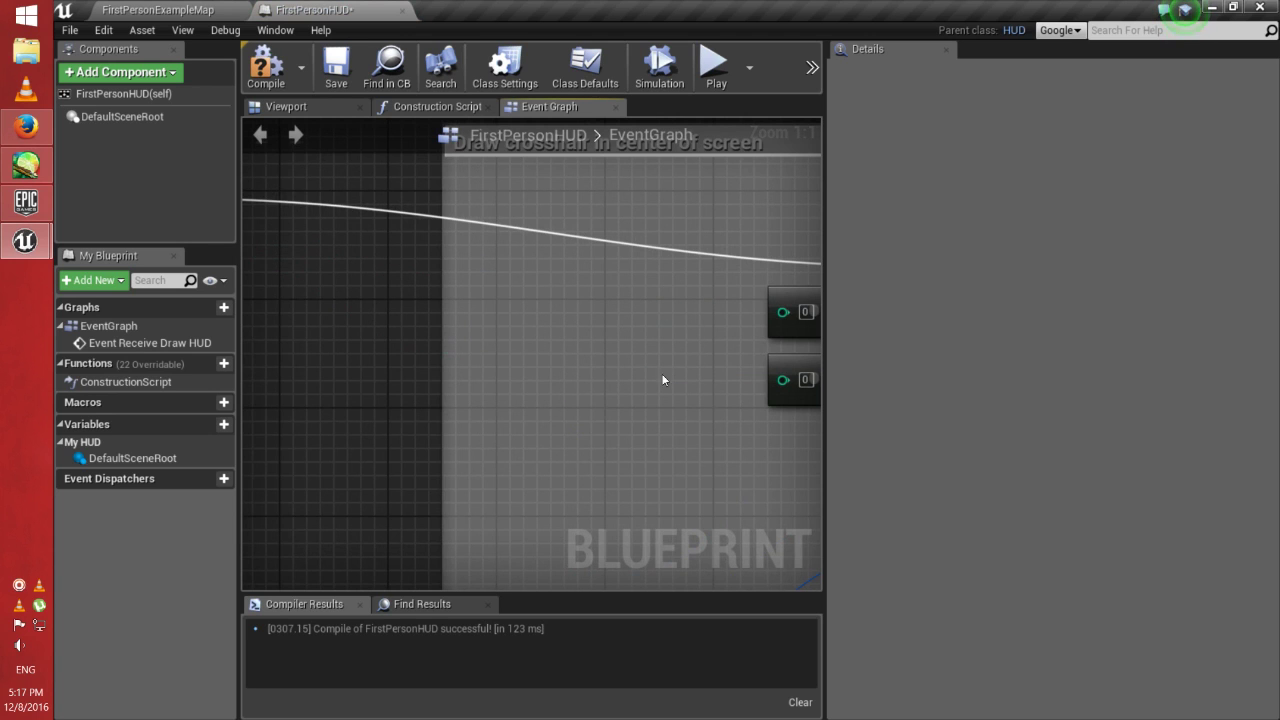
# - Remove the Screen X/Y value nodes and set Draw Texture to Screen X 645, Screen Y 405
pyautogui.moveTo(657, 376); pyautogui.dragTo(648, 308, button='right')
pyautogui.click(633, 302)
pyautogui.press('Delete')
pyautogui.click(638, 386)
pyautogui.press('Delete')
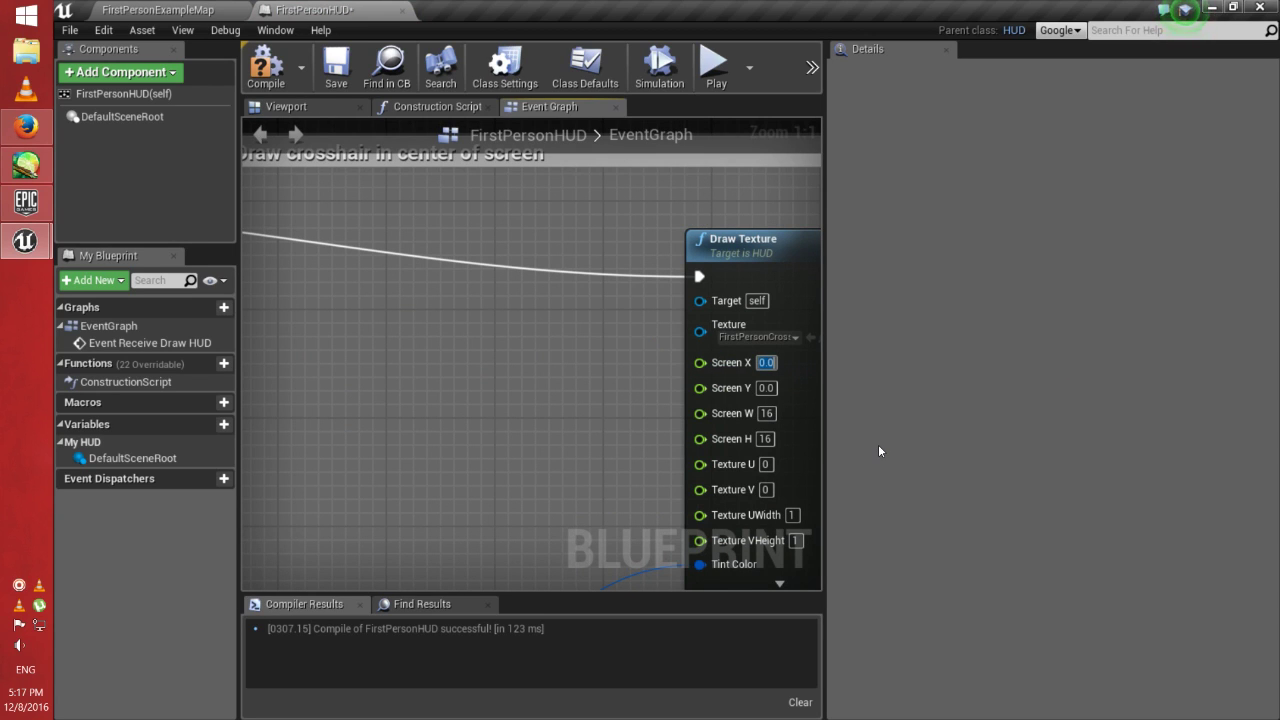
pyautogui.write('645')
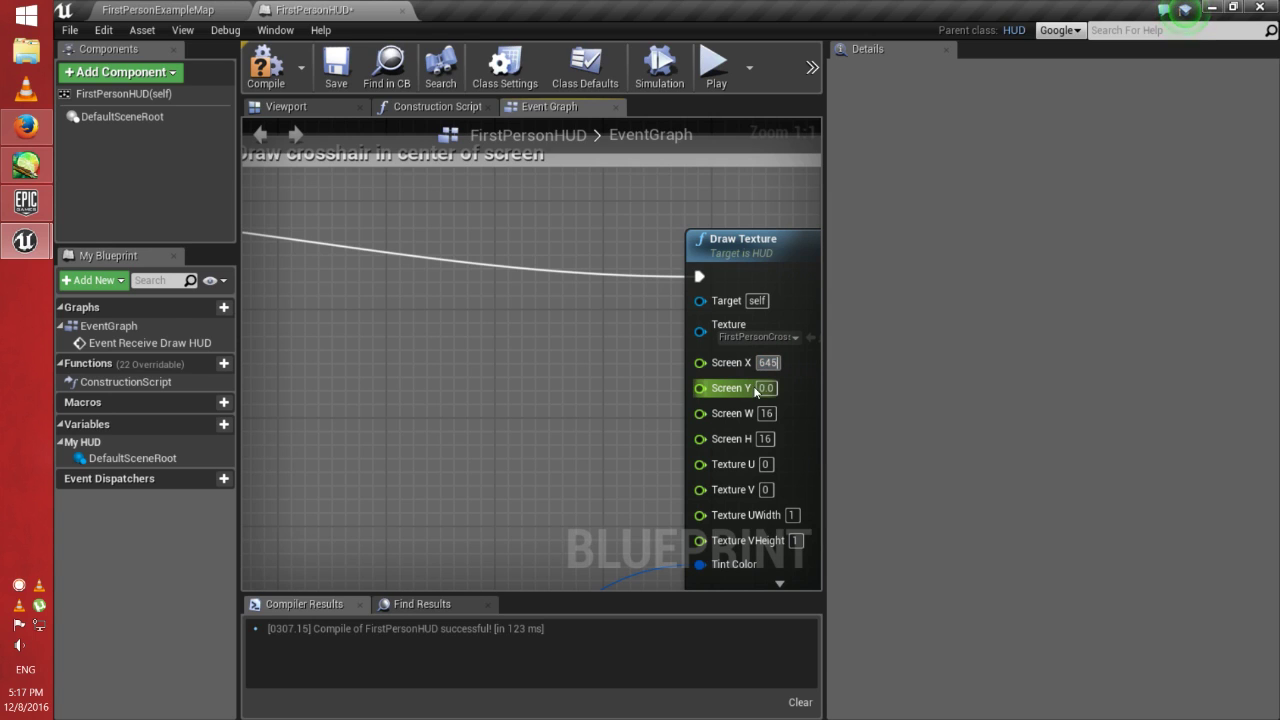
pyautogui.click(766, 389)
pyautogui.write('405')
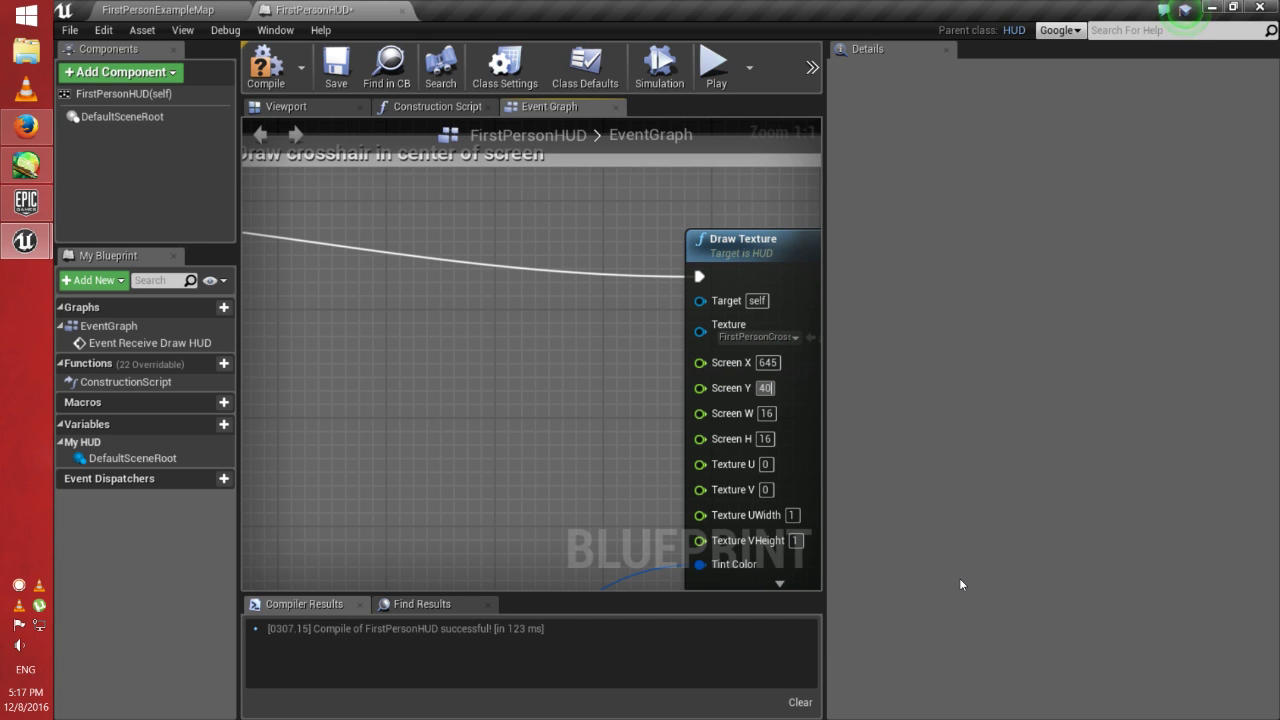
# - Playtest in a standalone preview, shooting the cubes to check the crosshair
pyautogui.click(714, 64)
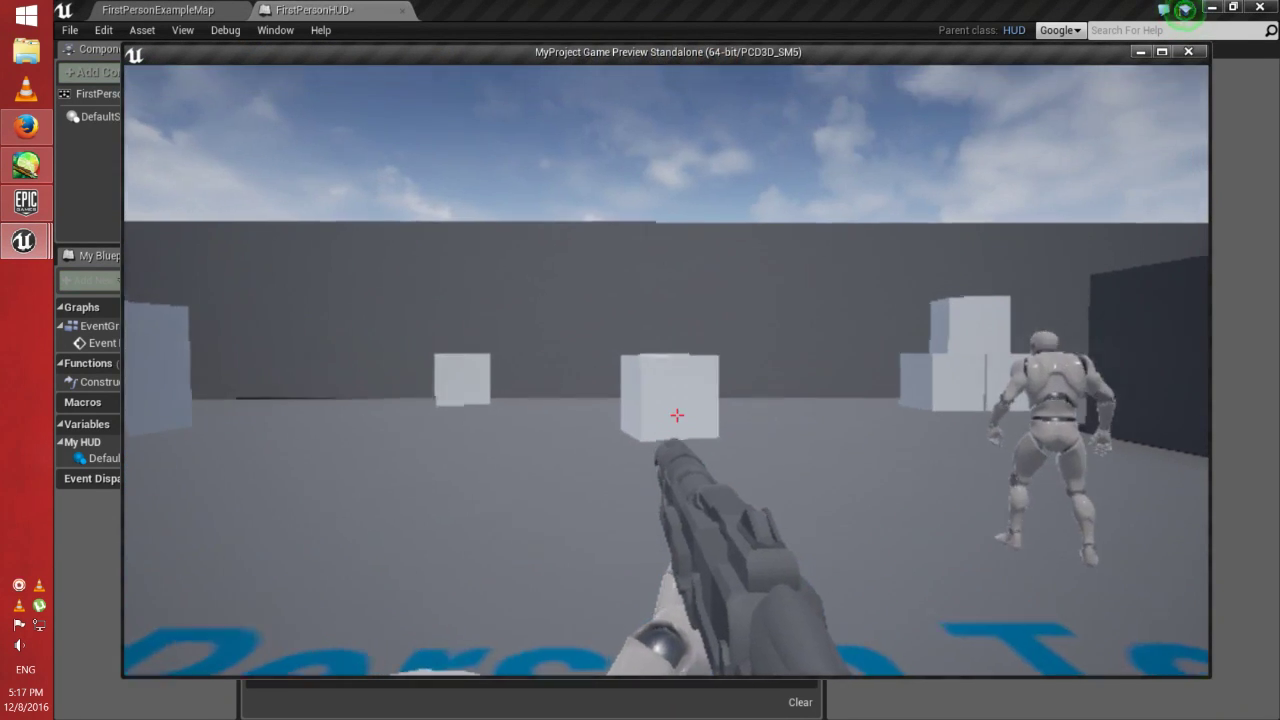
pyautogui.click(677, 415)
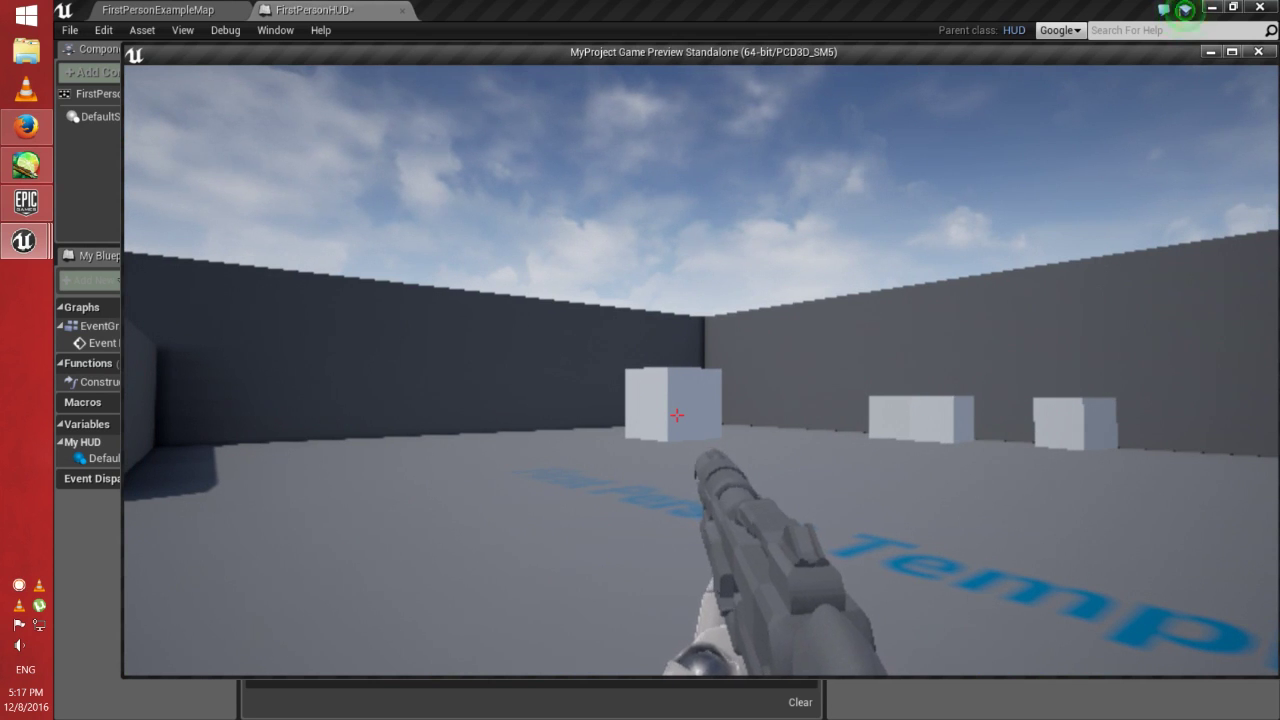
pyautogui.press('Escape')
# - Return from the HUD graph to the FirstPersonExampleMap level editor
pyautogui.scroll(-4, 587, 280)
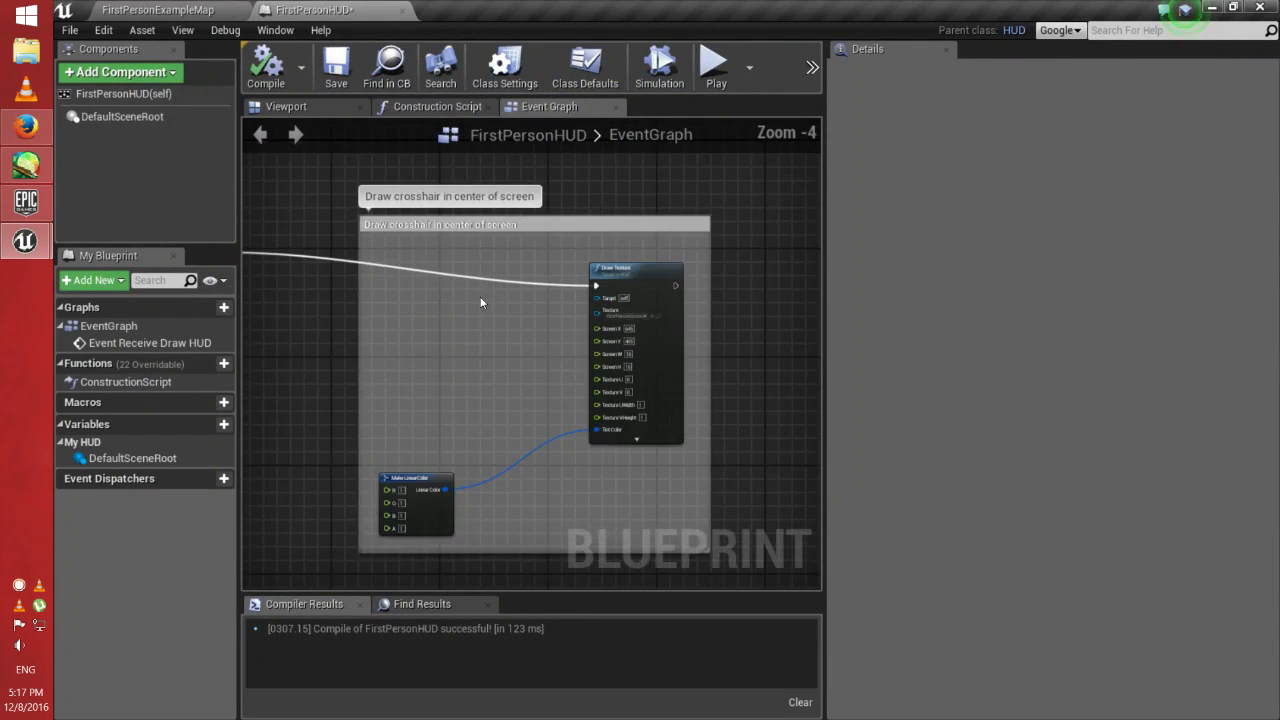
pyautogui.scroll(-2, 483, 297)
pyautogui.scroll(1, 591, 355)
pyautogui.scroll(2, 591, 355)
pyautogui.moveTo(591, 355); pyautogui.dragTo(467, 285, button='right')
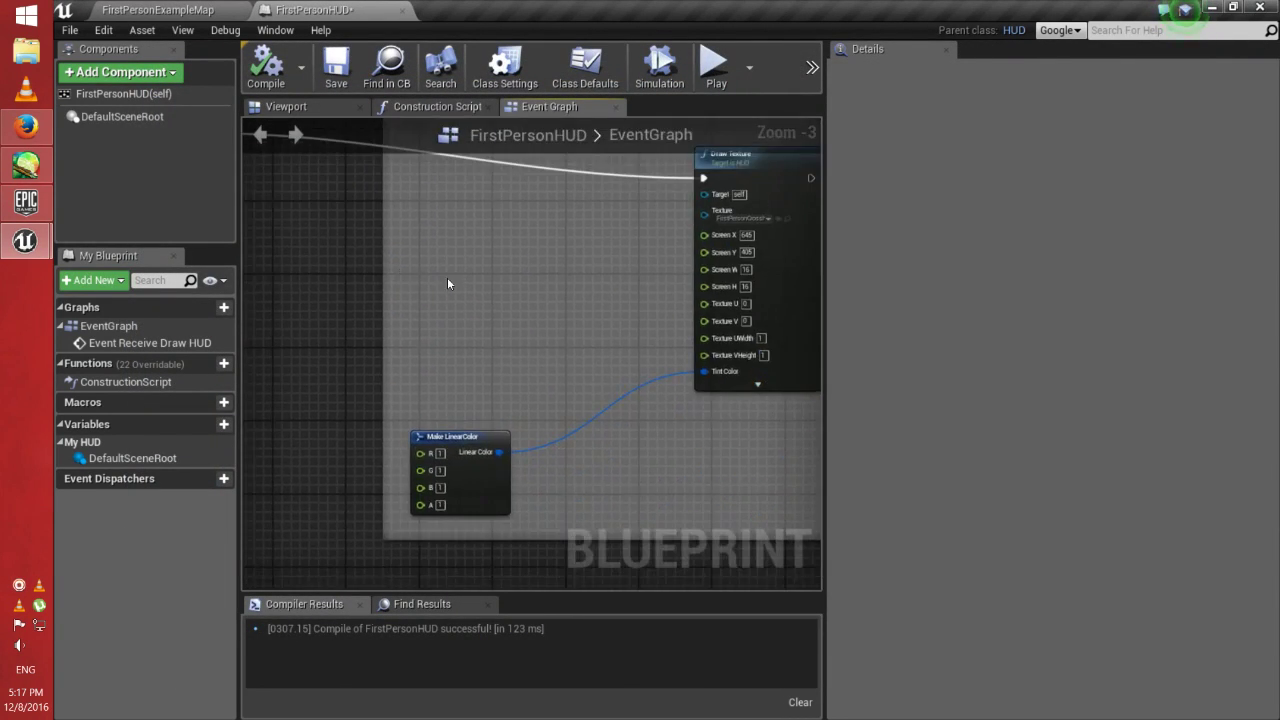
pyautogui.click(165, 9)
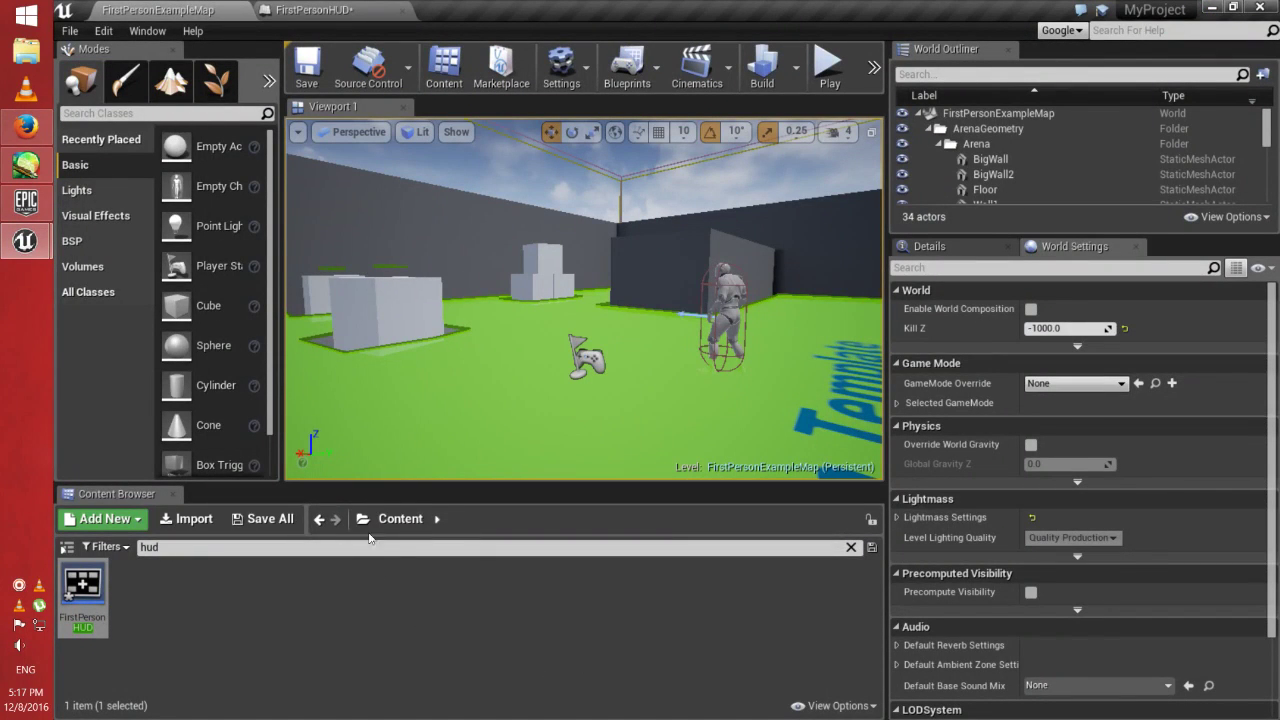
# - Clear the 'hud' search and delete the old MainMenu asset
pyautogui.click(851, 547)
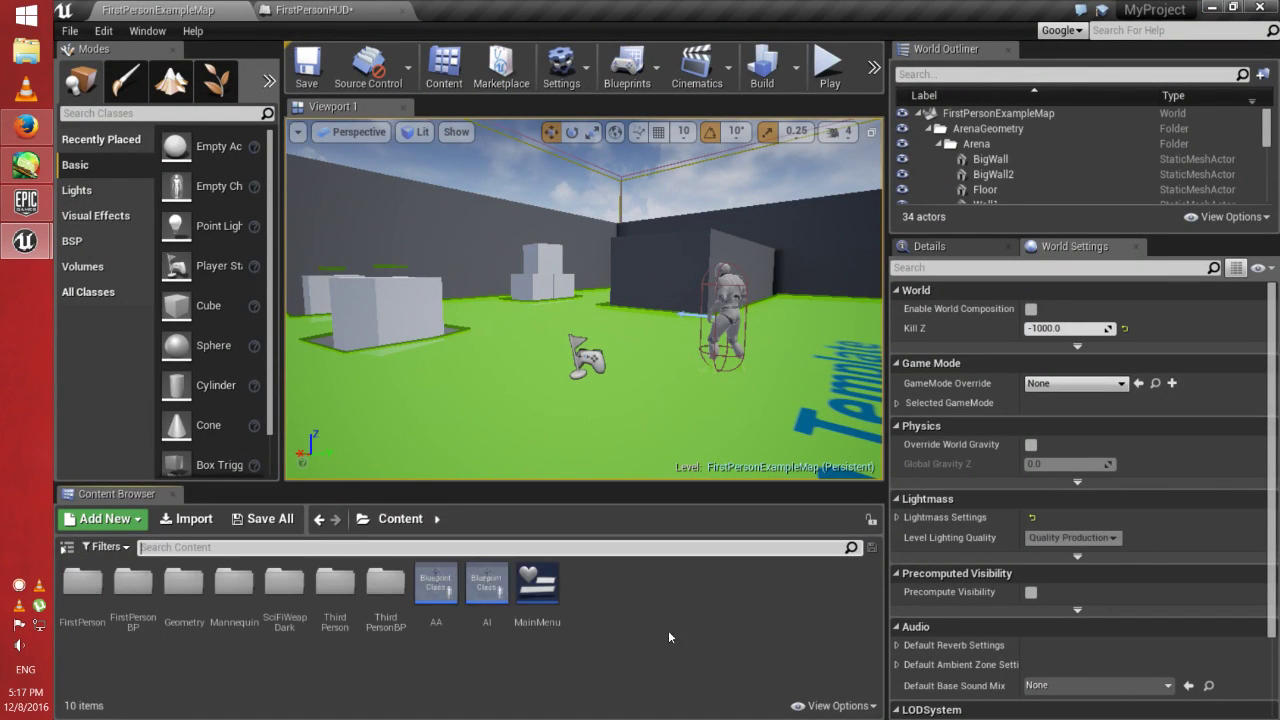
pyautogui.click(537, 594)
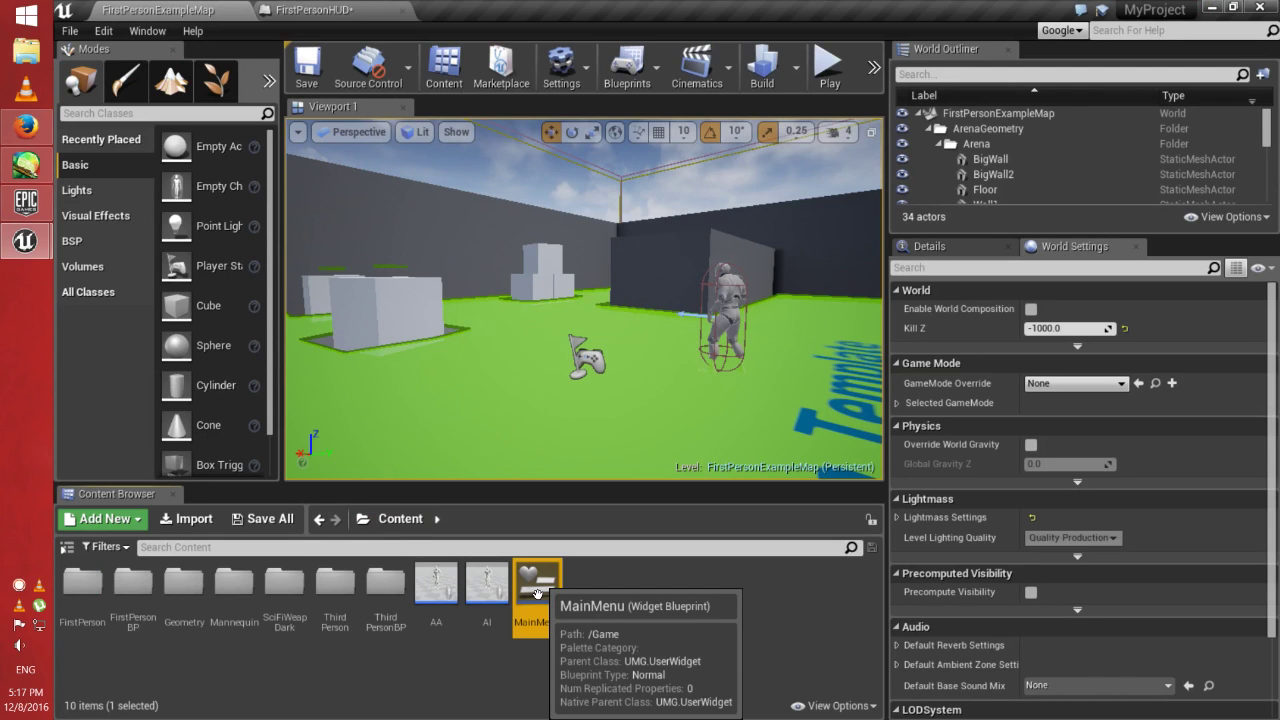
pyautogui.press('Delete')
pyautogui.click(618, 670)
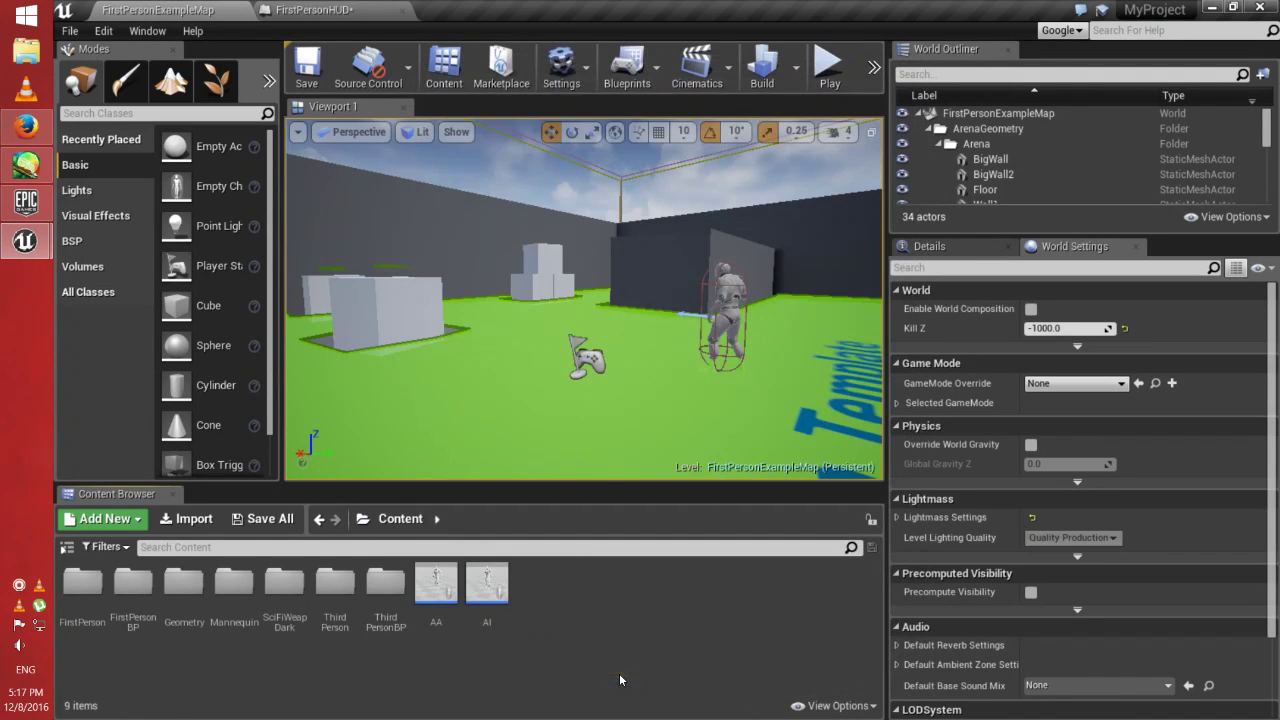
# - Create a new Widget Blueprint named MainMenu and open it
pyautogui.rightClick(610, 617)
pyautogui.click(565, 579)
pyautogui.rightClick(566, 585)
pyautogui.moveTo(606, 678)
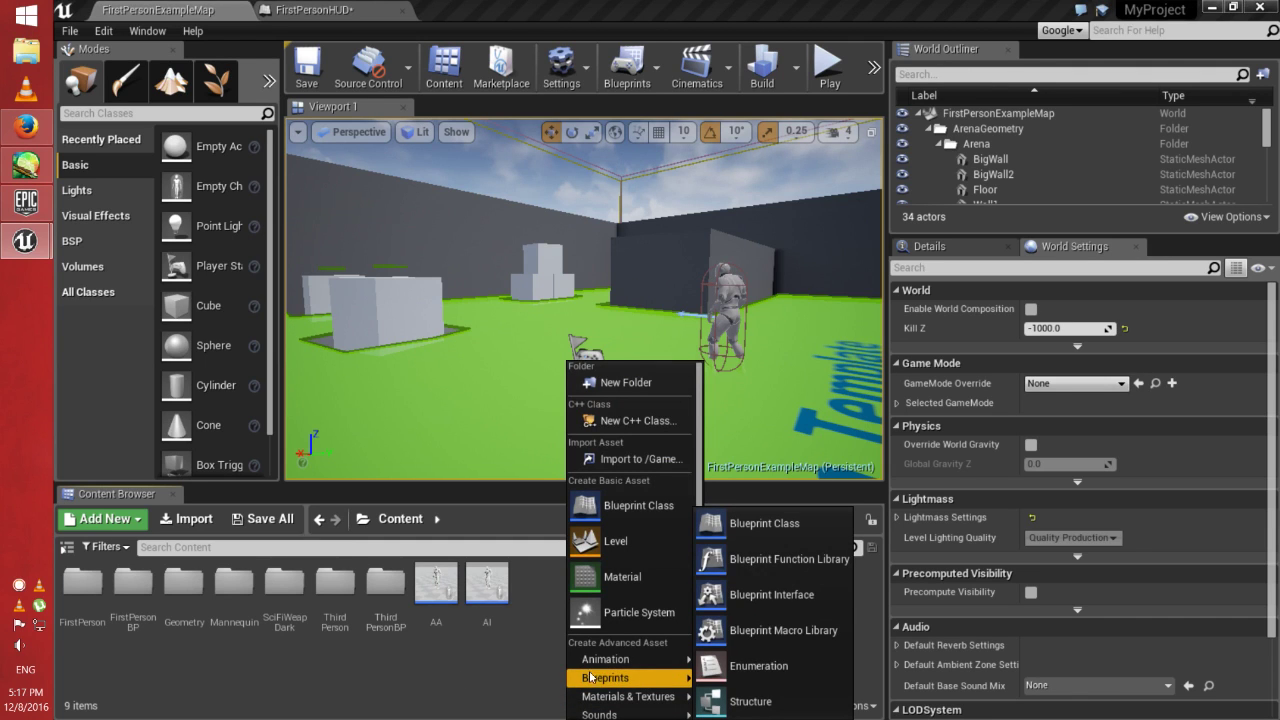
pyautogui.scroll(-1, 642, 684)
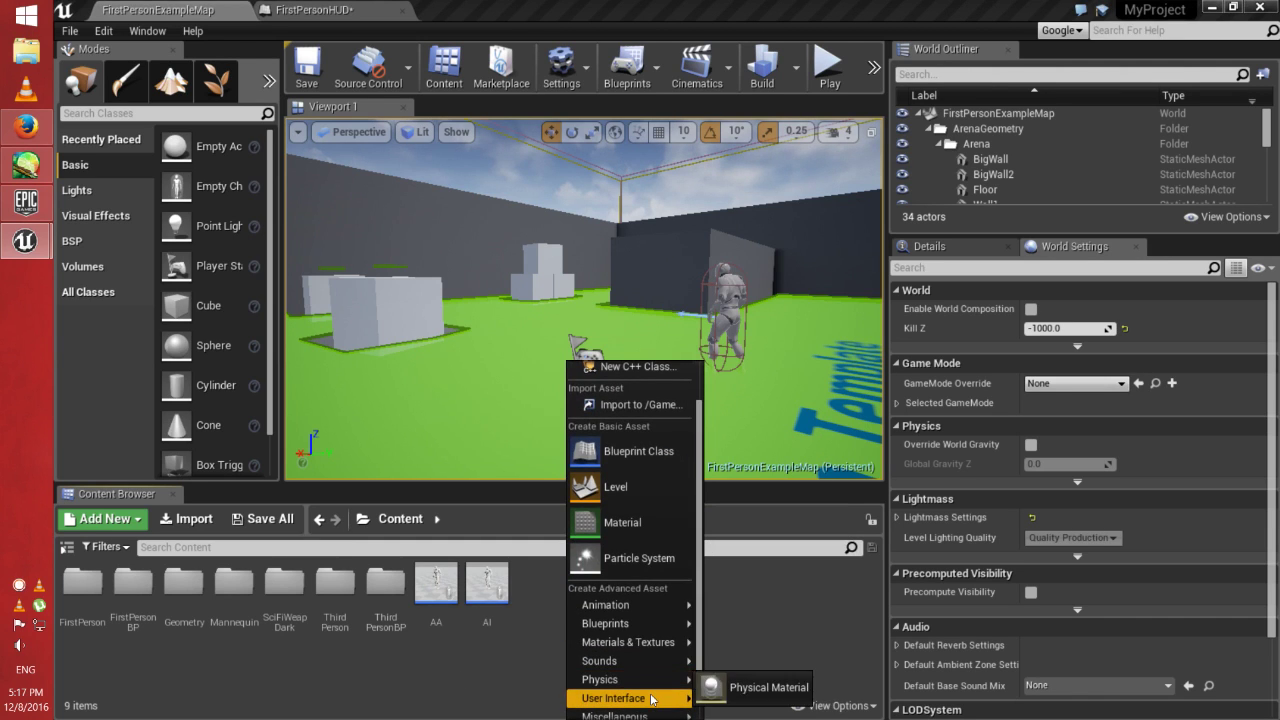
pyautogui.click(744, 704)
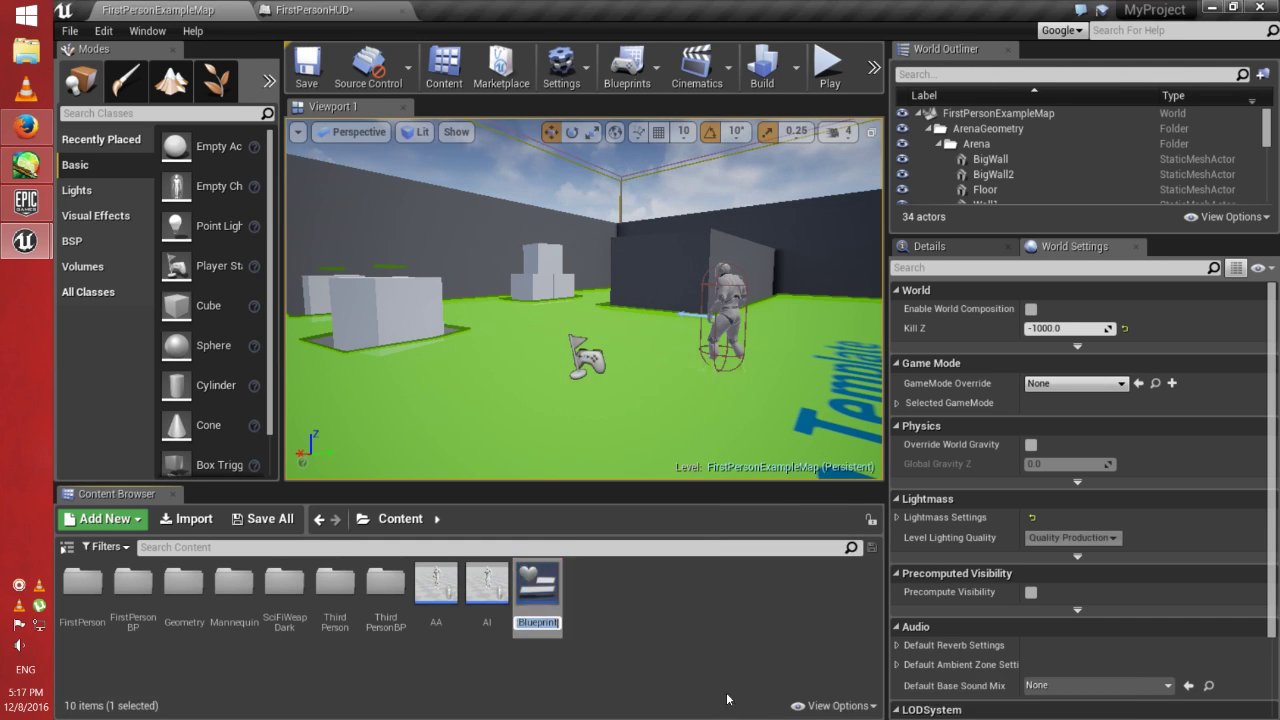
pyautogui.write('Ma')
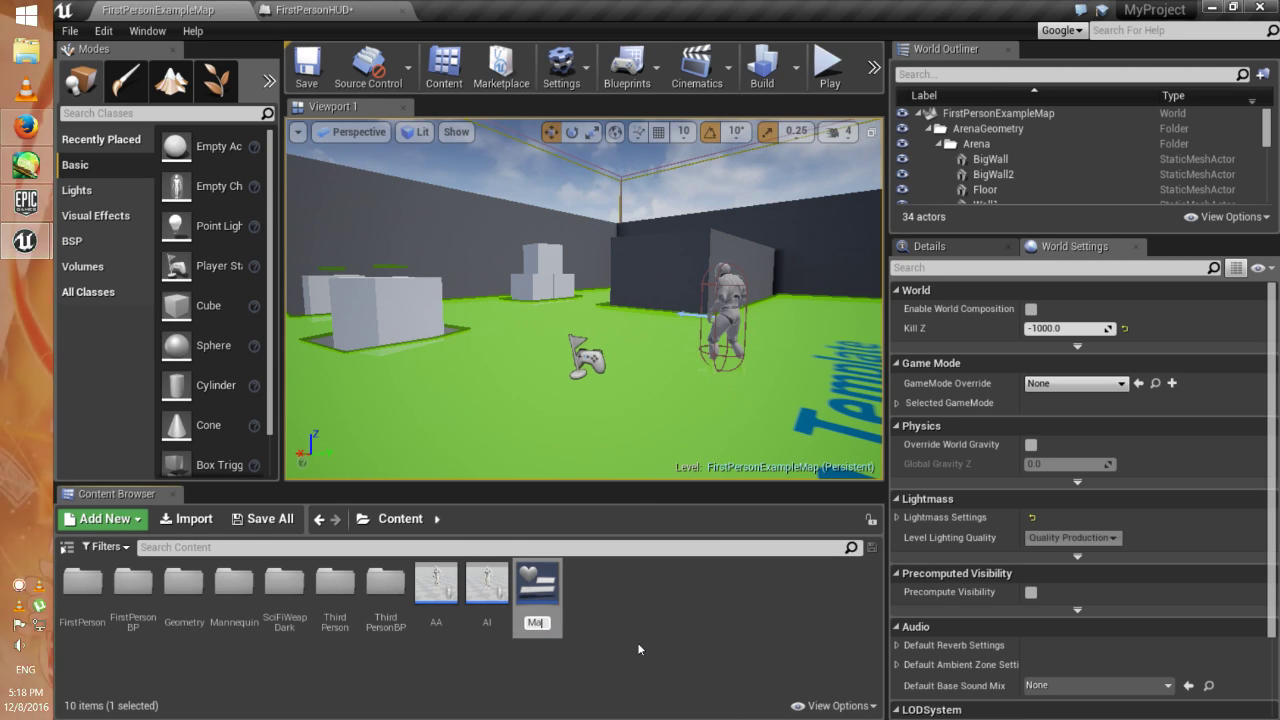
pyautogui.write('inMenu')
pyautogui.press('Return')
pyautogui.press('Return')
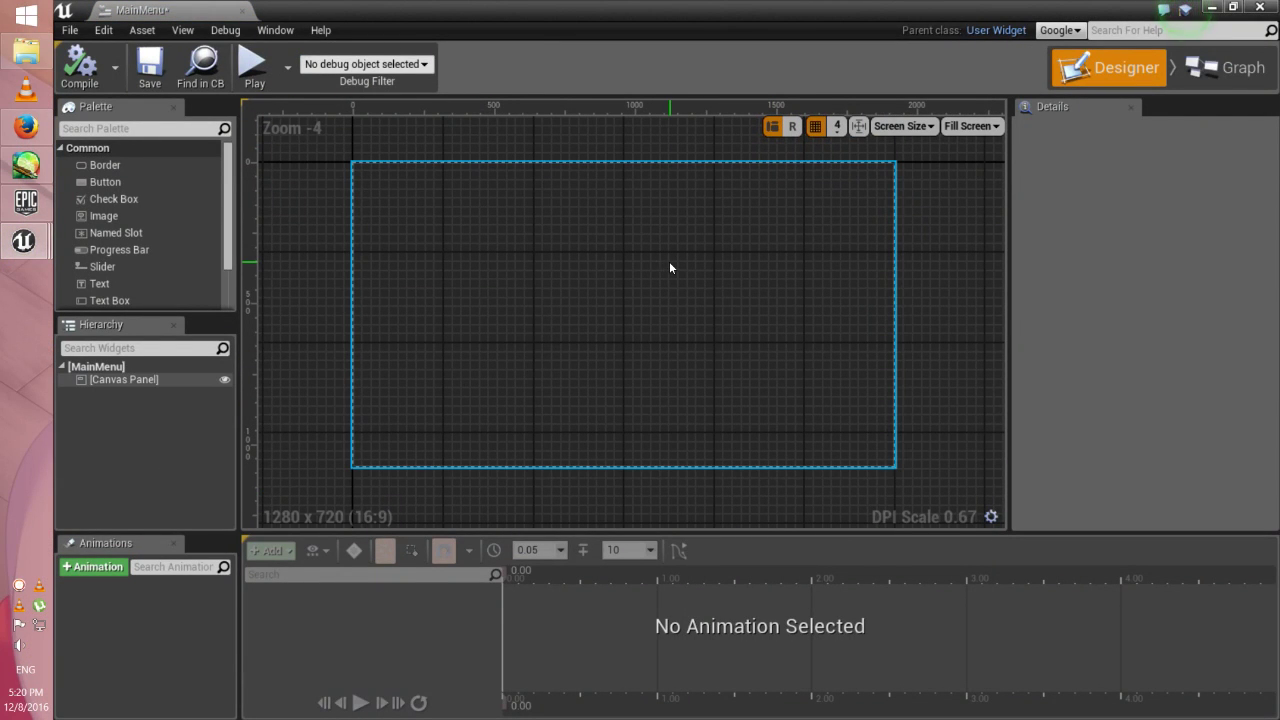
# - Place a Button on the MainMenu canvas and resize it
pyautogui.scroll(2, 653, 261)
pyautogui.scroll(-2, 653, 261)
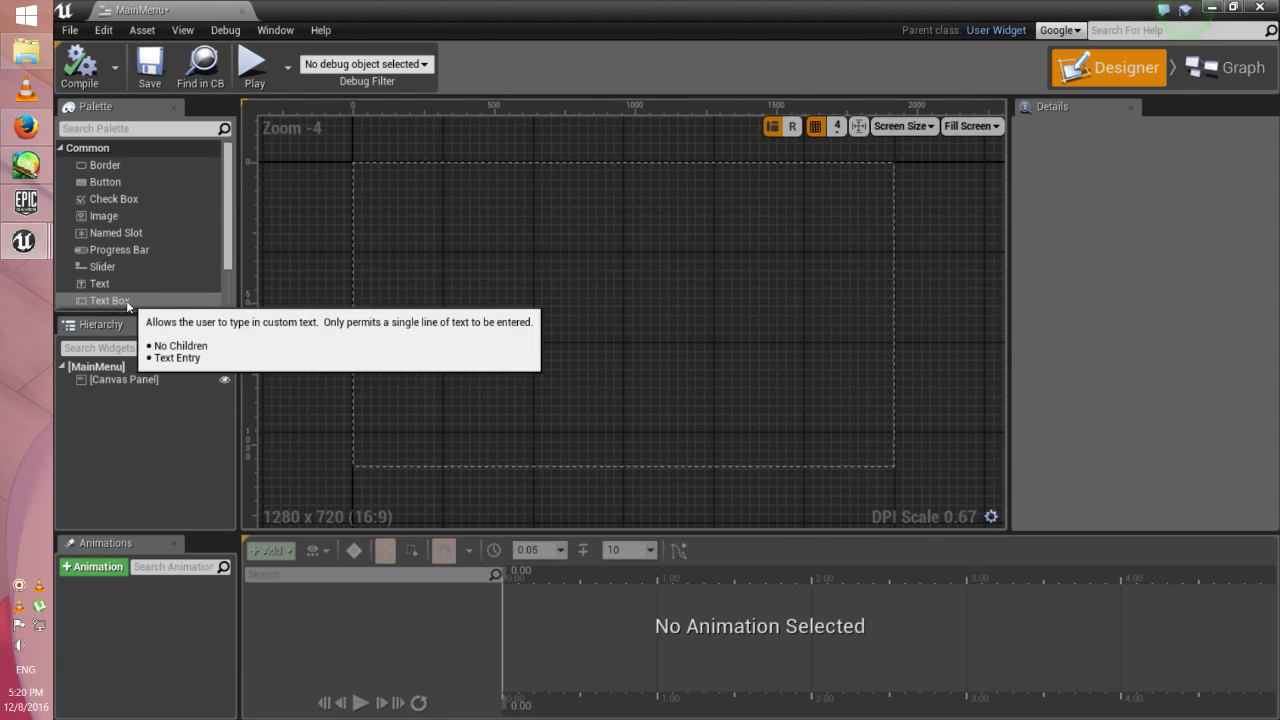
pyautogui.click(105, 184)
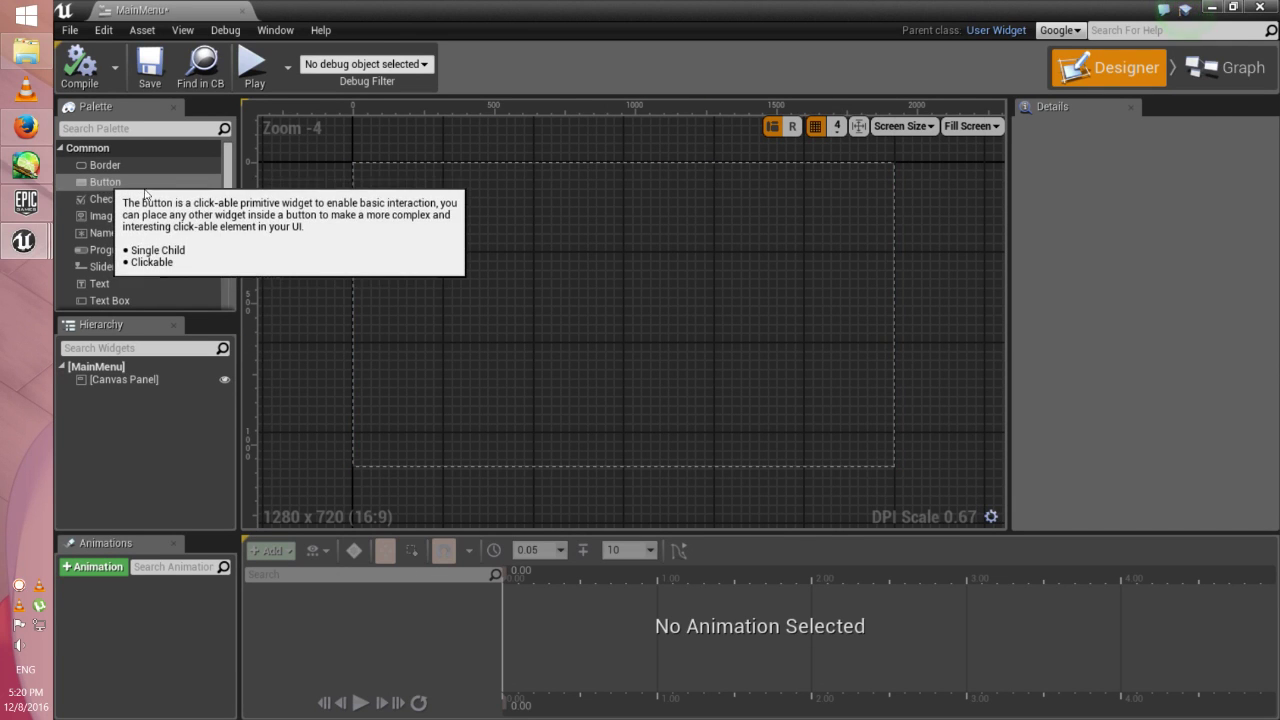
pyautogui.moveTo(144, 192); pyautogui.dragTo(600, 262)
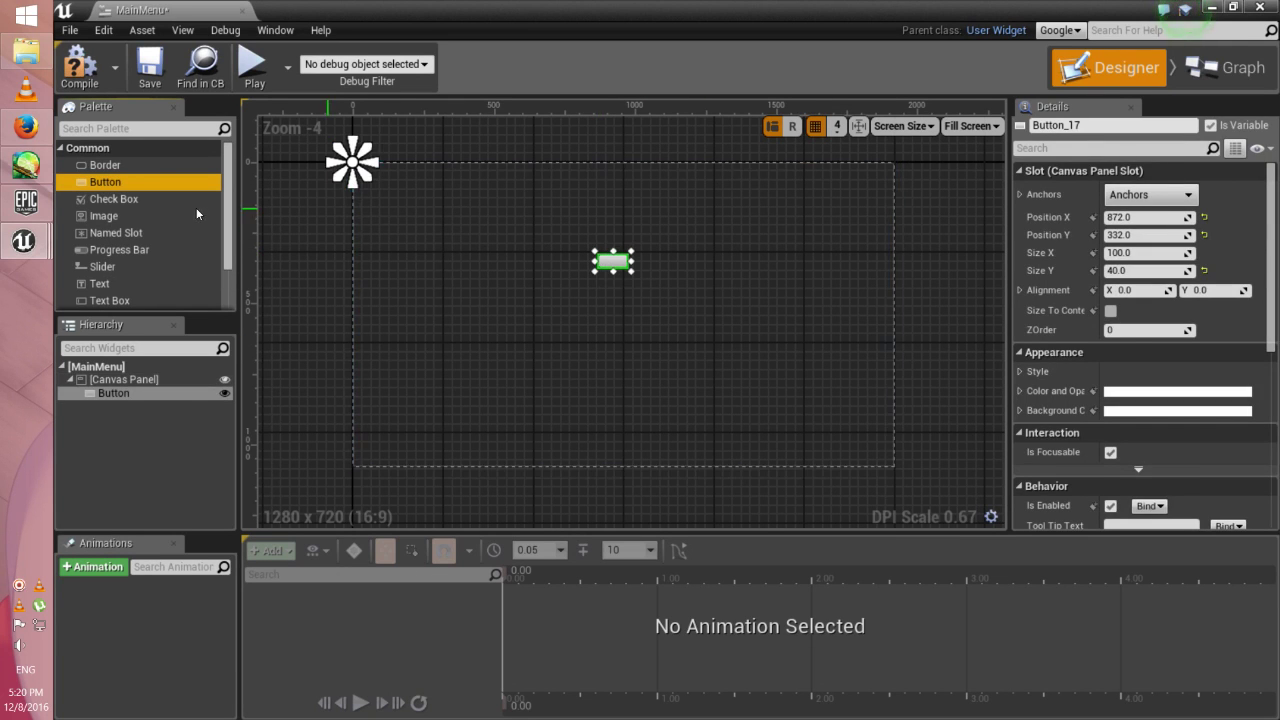
pyautogui.scroll(4, 607, 262)
pyautogui.scroll(1, 607, 262)
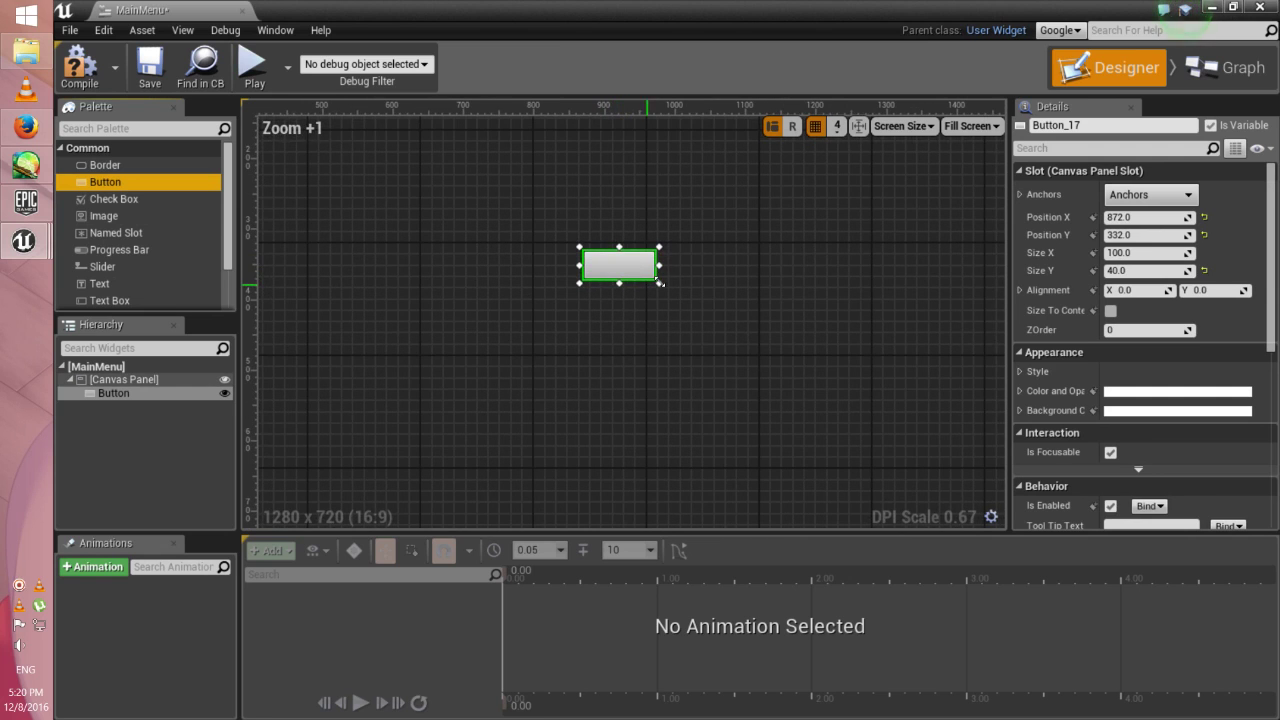
pyautogui.moveTo(654, 279)
pyautogui.mouseDown()
pyautogui.moveTo(774, 353)
pyautogui.moveTo(750, 343)
pyautogui.mouseUp()
pyautogui.moveTo(860, 360); pyautogui.dragTo(795, 333, button='right')
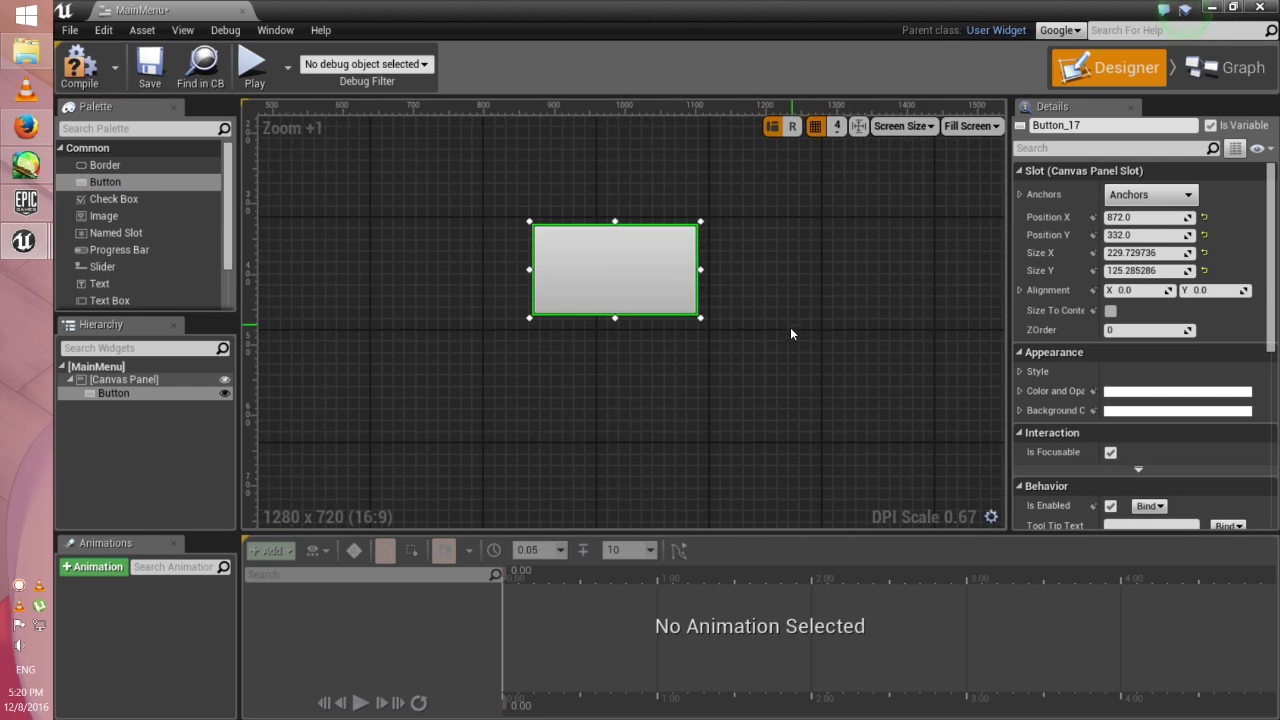
# - Add a second Button below the first and enlarge it
pyautogui.scroll(4, 803, 340)
pyautogui.scroll(-4, 729, 349)
pyautogui.scroll(-2, 730, 355)
pyautogui.scroll(-2, 701, 353)
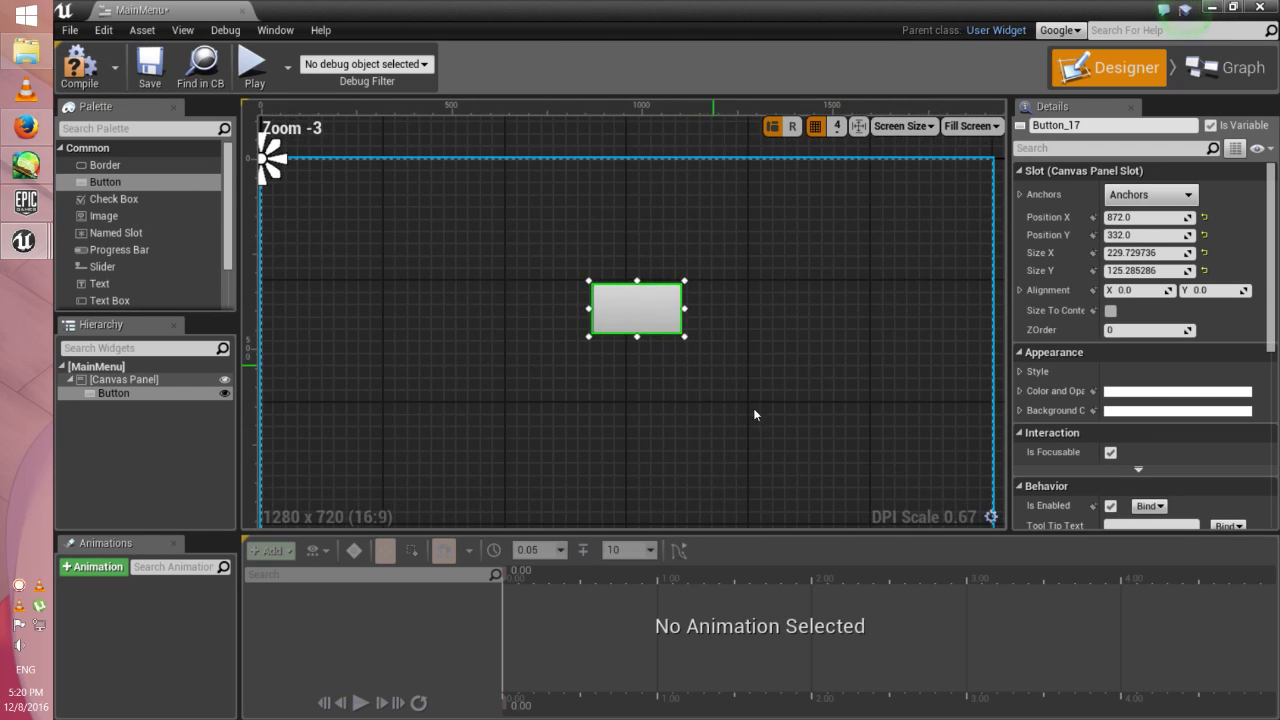
pyautogui.moveTo(753, 408); pyautogui.dragTo(746, 293, button='right')
pyautogui.moveTo(138, 184); pyautogui.dragTo(623, 325)
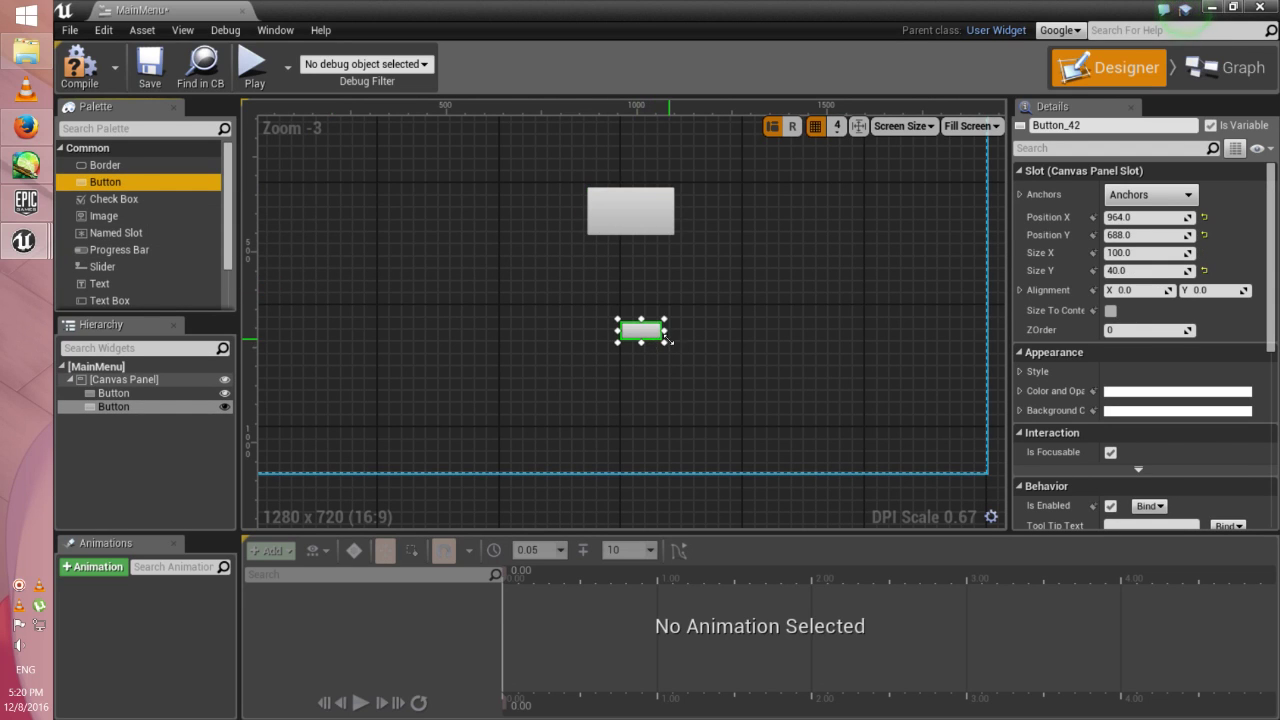
pyautogui.click(690, 368)
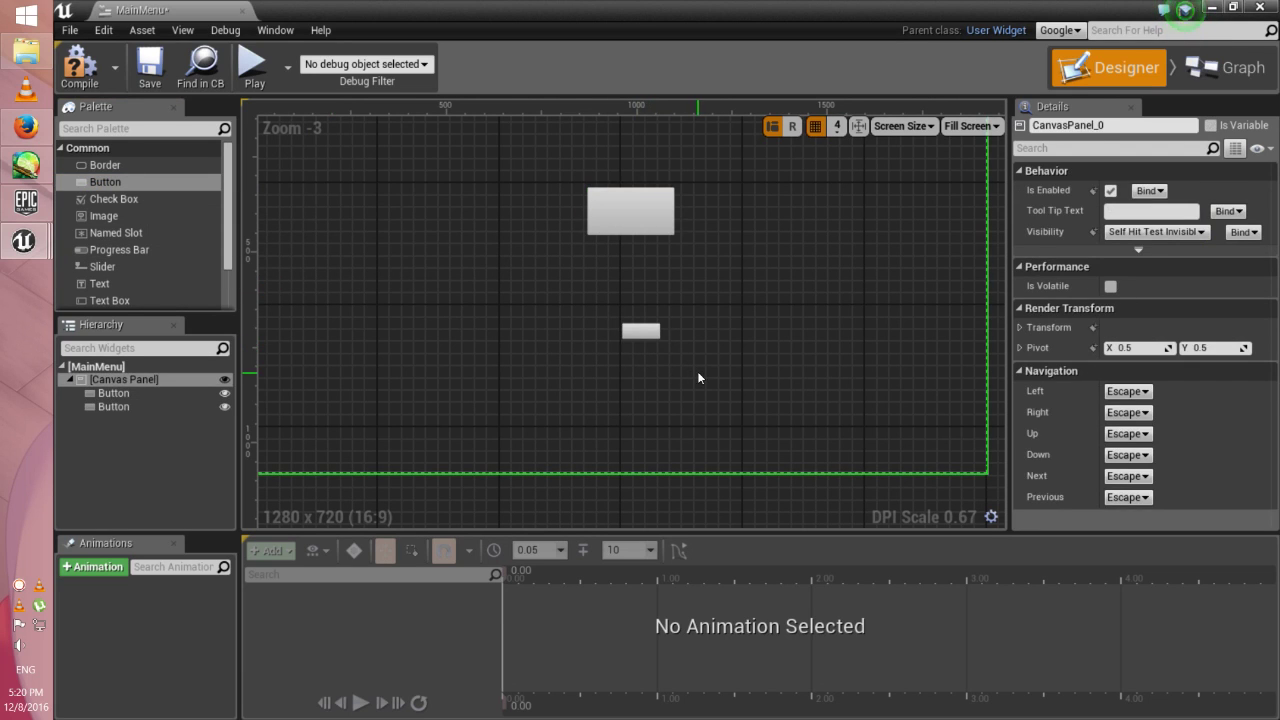
pyautogui.click(630, 335)
pyautogui.moveTo(683, 364)
pyautogui.mouseDown()
pyautogui.moveTo(690, 372)
pyautogui.moveTo(615, 343)
pyautogui.moveTo(670, 372)
pyautogui.moveTo(678, 354)
pyautogui.mouseUp()
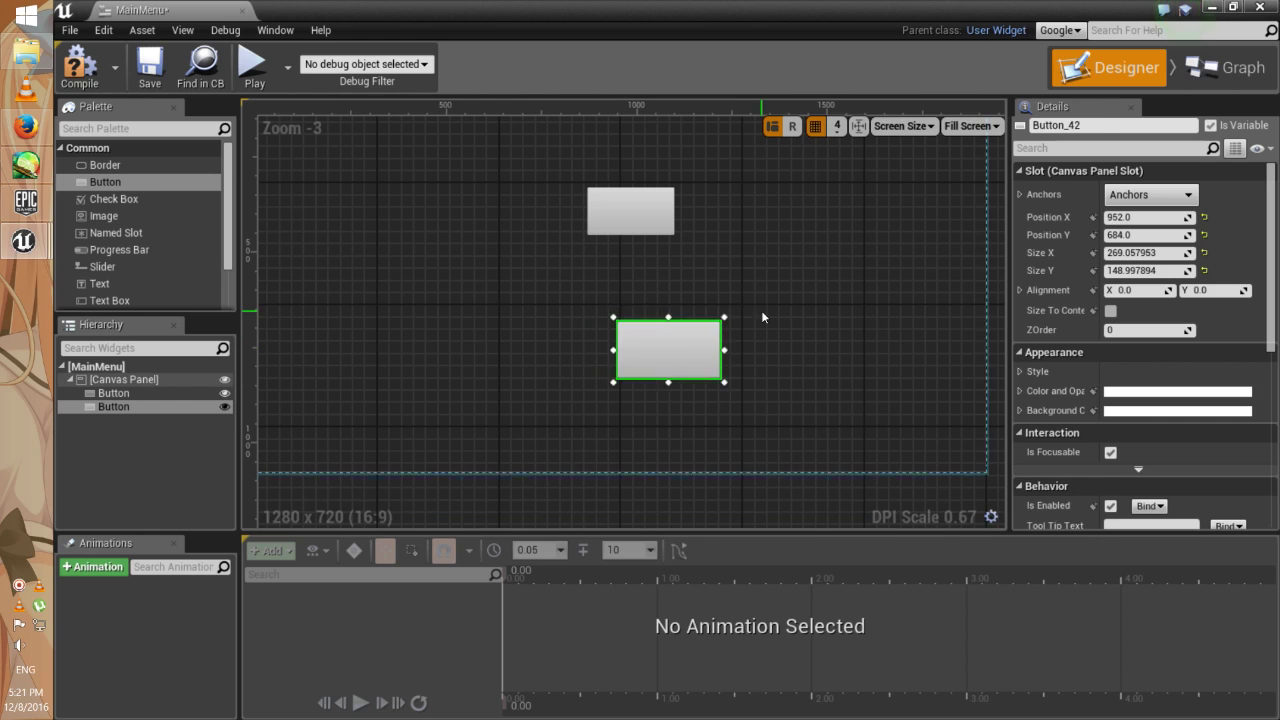
# - Move the lower button left until it lines up under the top one
pyautogui.click(757, 322)
pyautogui.click(664, 348)
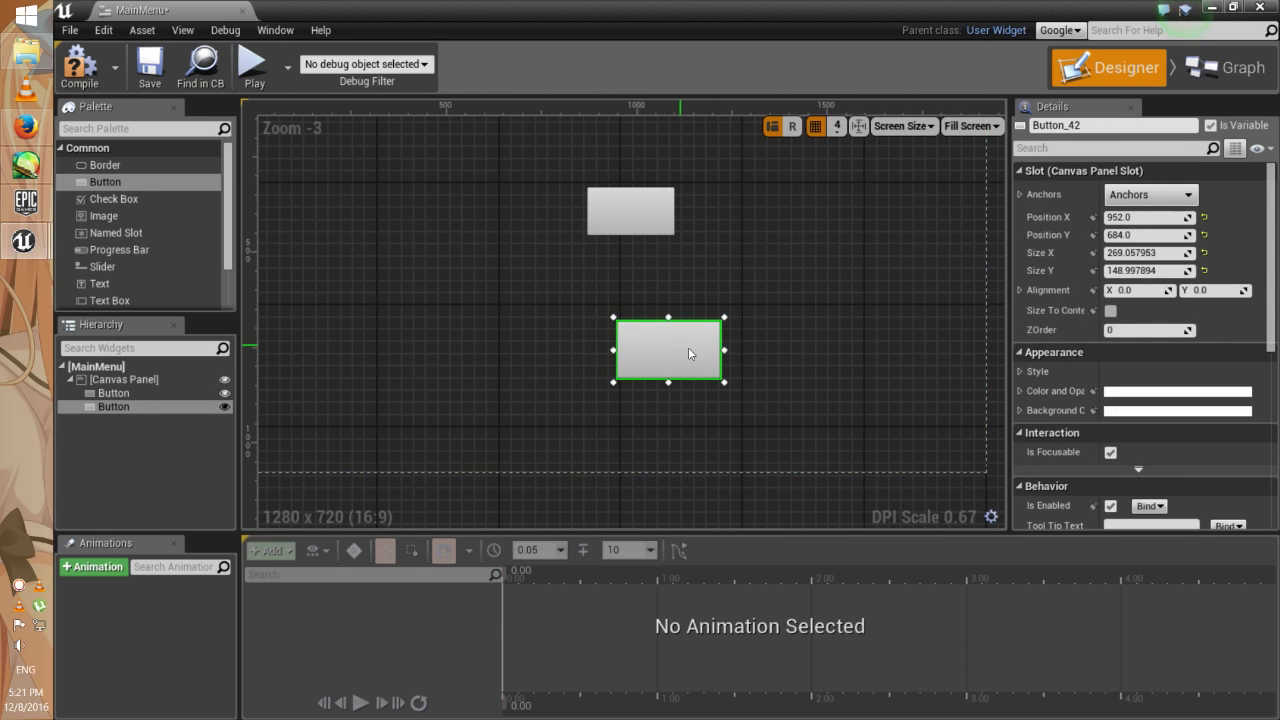
pyautogui.moveTo(680, 356); pyautogui.dragTo(649, 355)
pyautogui.click(755, 339)
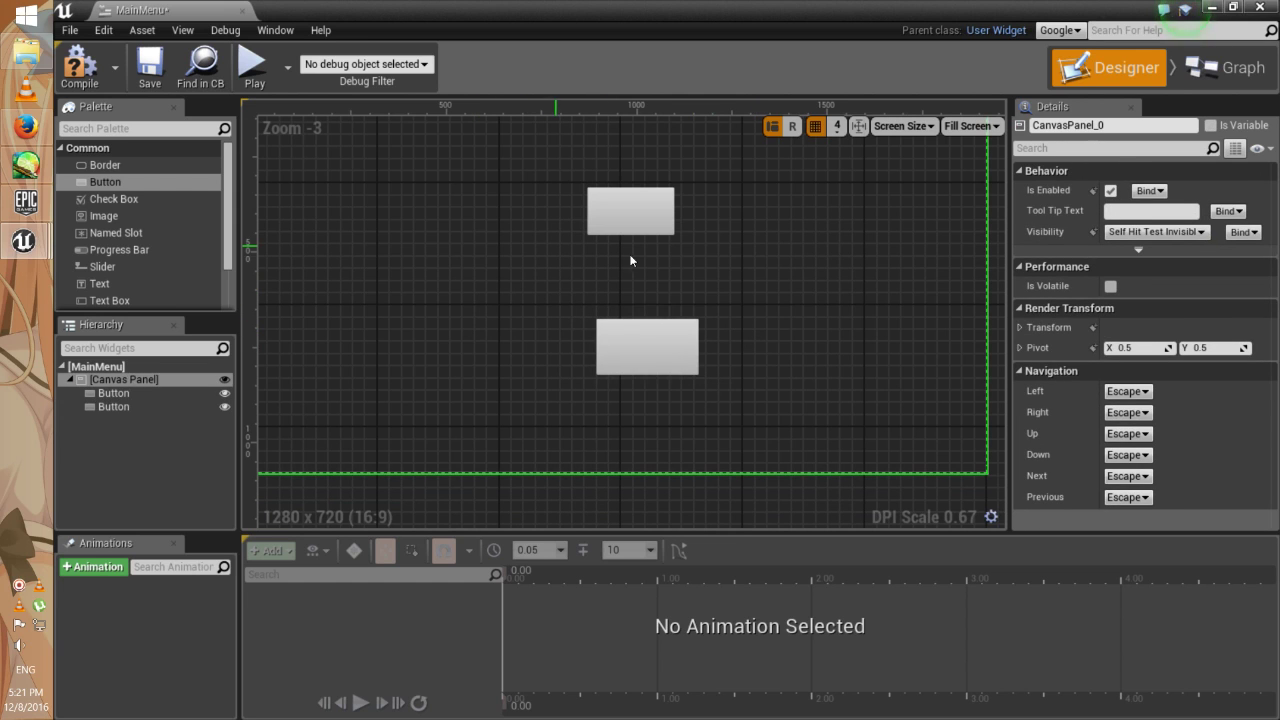
pyautogui.click(641, 332)
pyautogui.moveTo(629, 355); pyautogui.dragTo(644, 352)
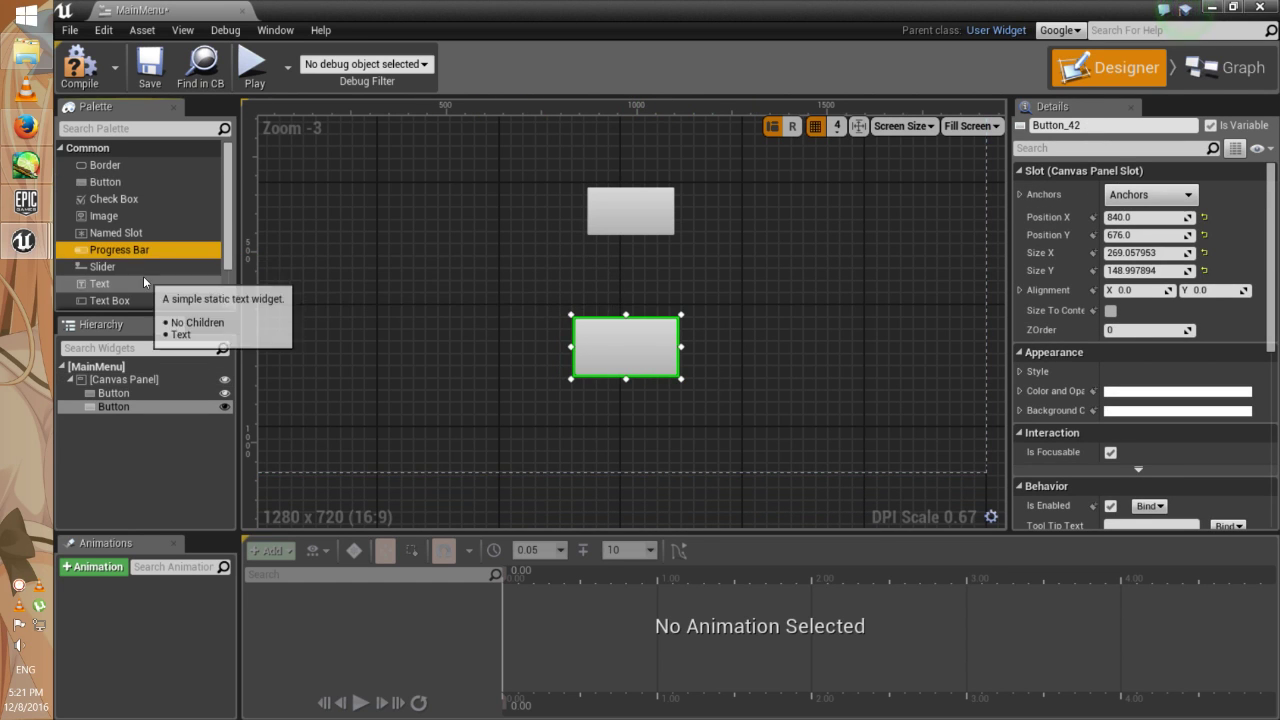
# - Drop a Text widget into each button and edit the labels to Play and Quit
pyautogui.moveTo(109, 282); pyautogui.dragTo(605, 212)
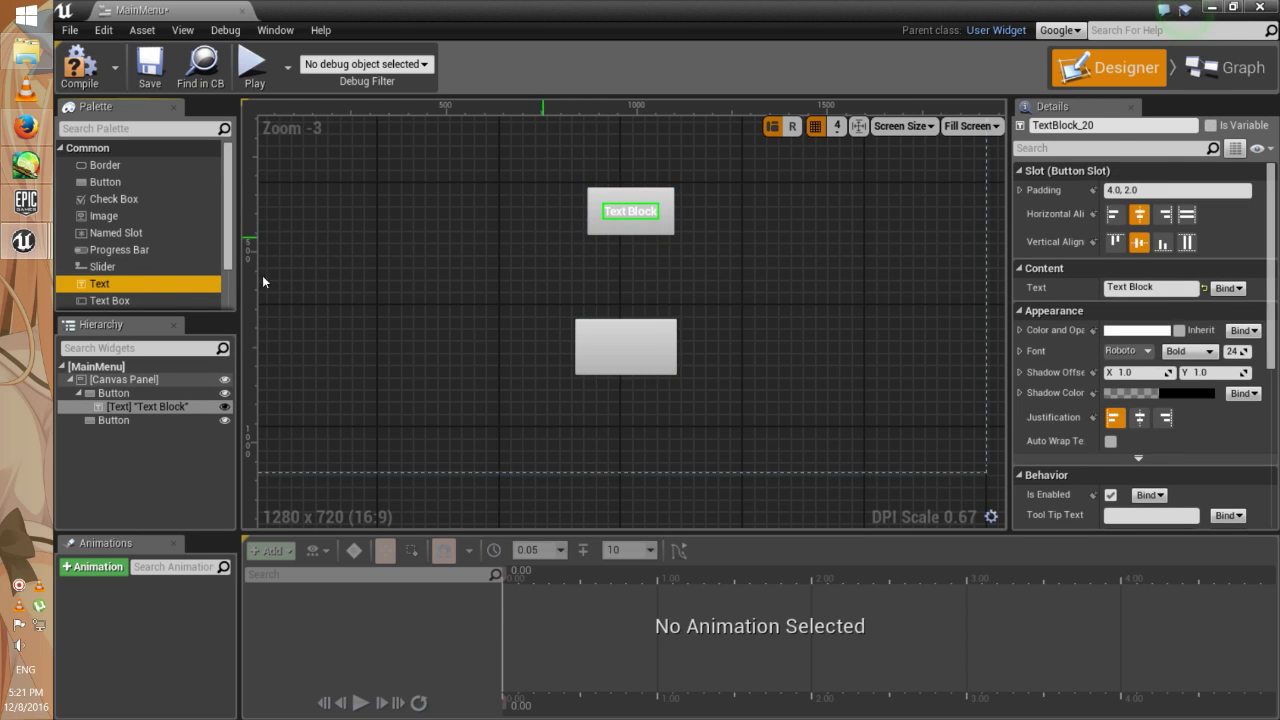
pyautogui.moveTo(135, 287); pyautogui.dragTo(634, 348)
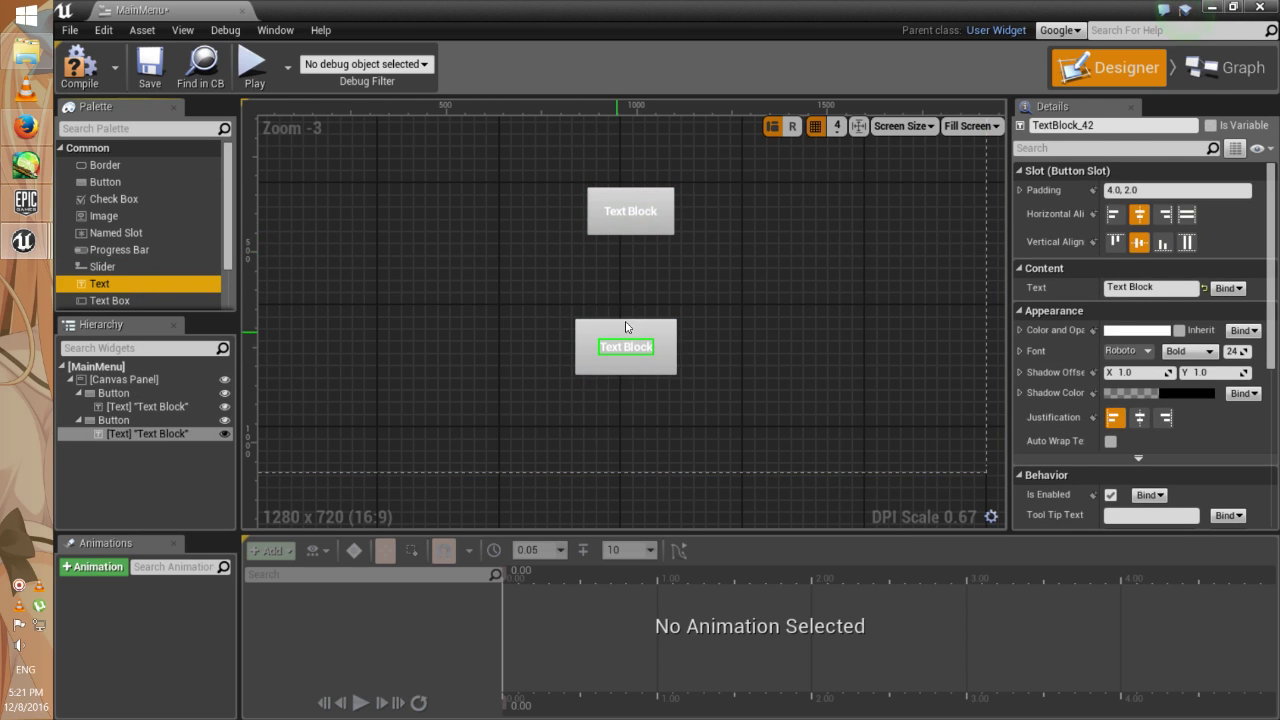
pyautogui.click(655, 209)
pyautogui.click(650, 212)
pyautogui.write('Play')
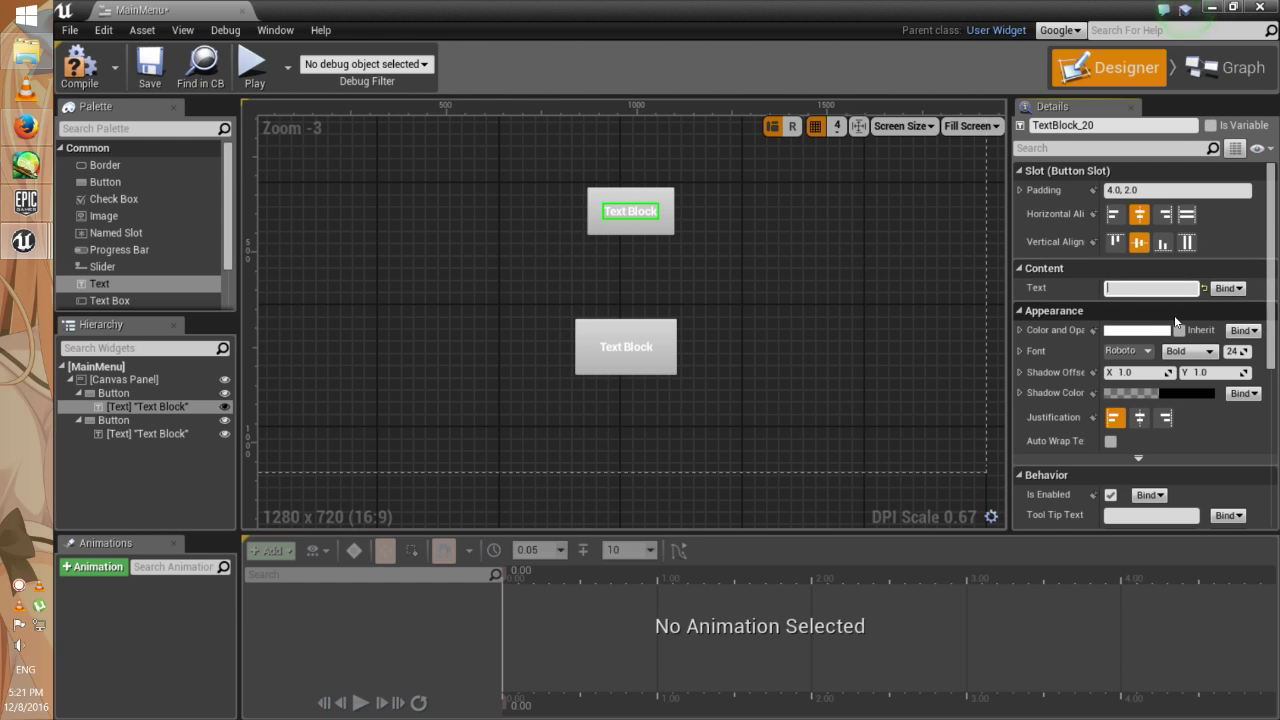
pyautogui.click(626, 347)
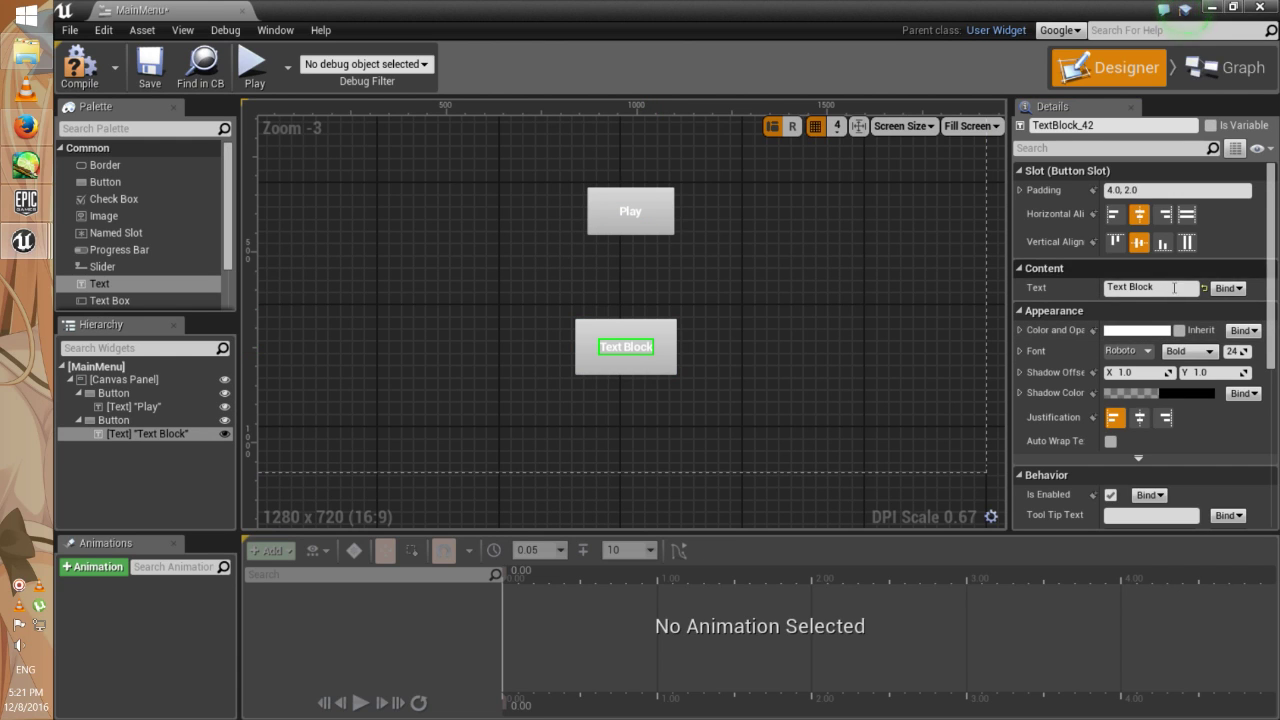
pyautogui.click(1167, 284)
pyautogui.write('Quit')
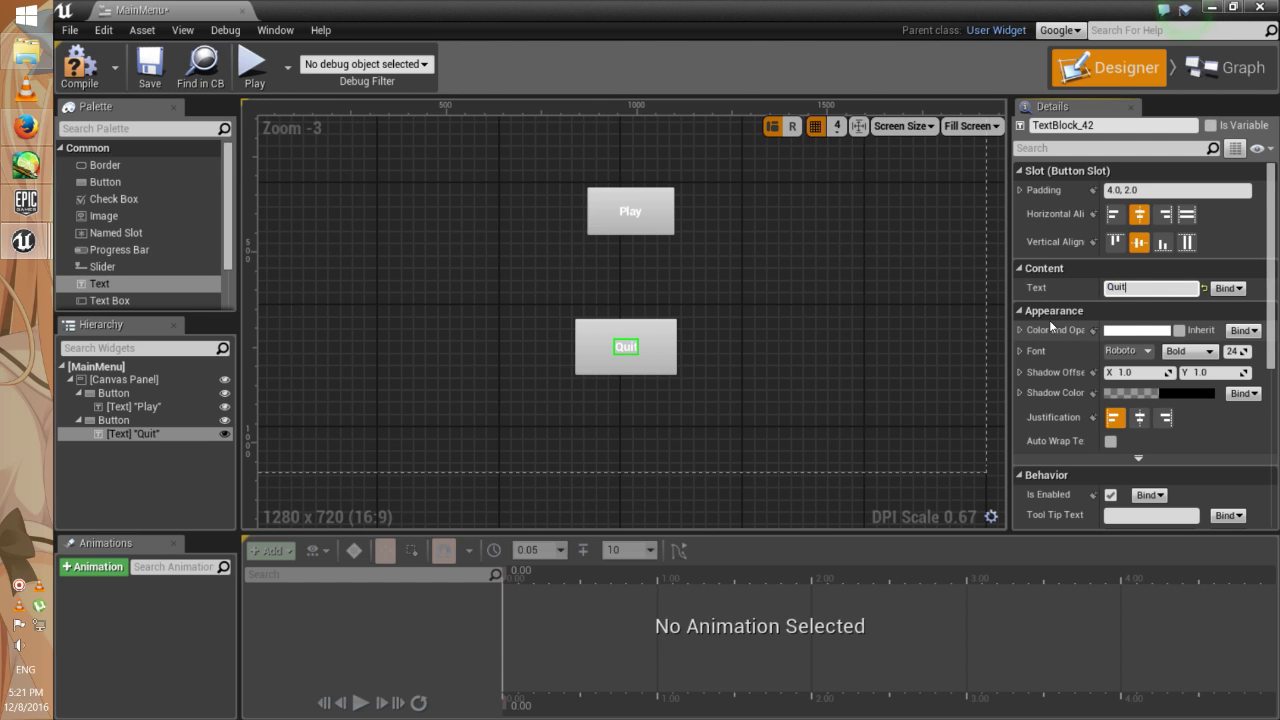
pyautogui.click(630, 212)
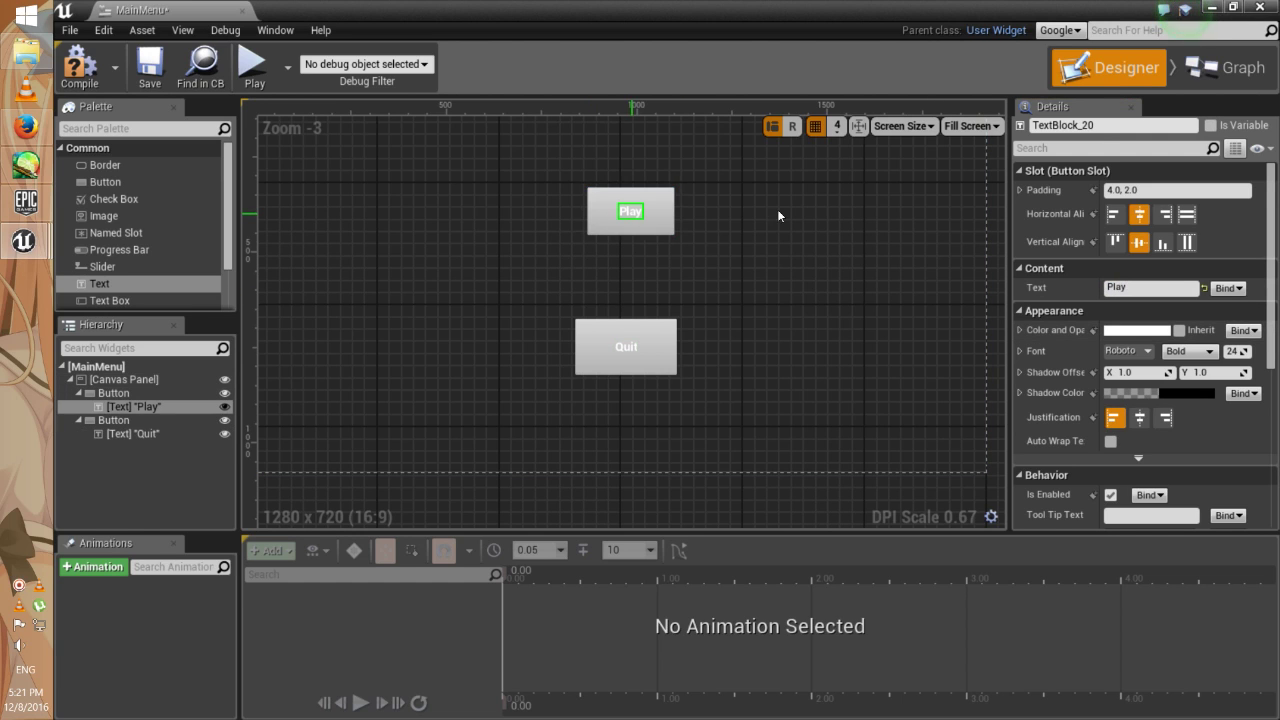
# - Make the Play label pink and the Play button background blue
pyautogui.click(1137, 331)
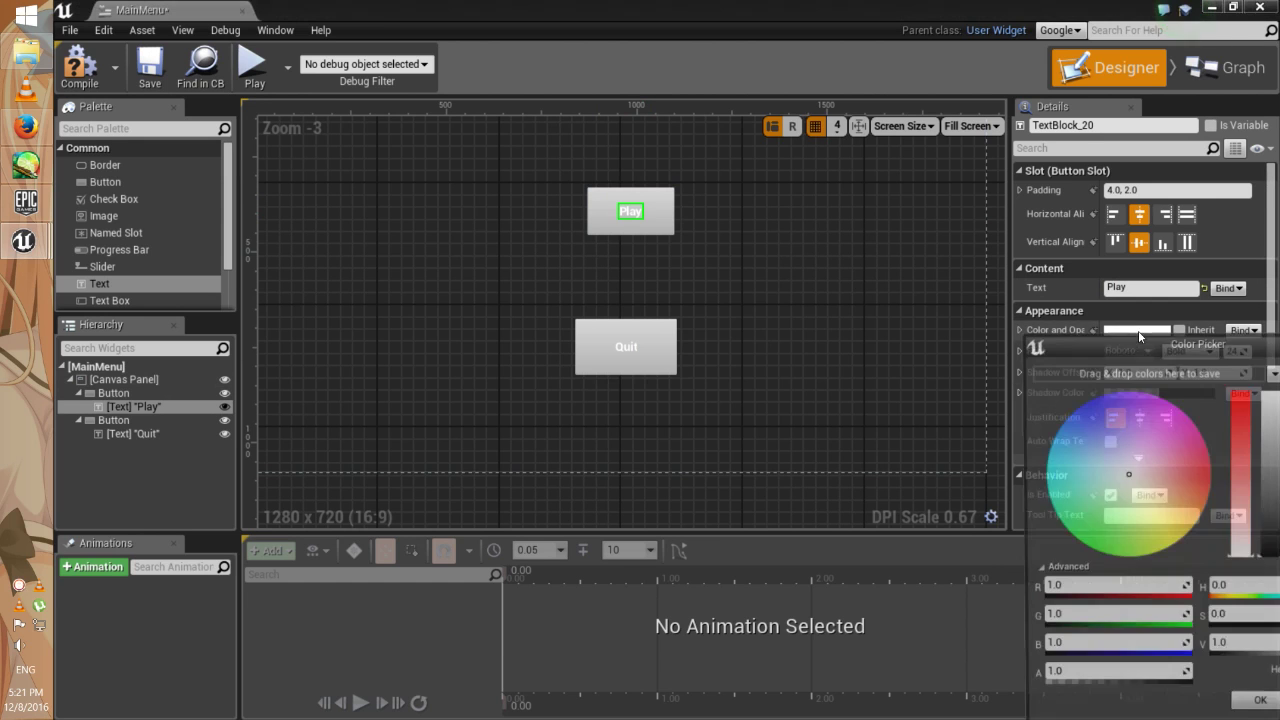
pyautogui.moveTo(1190, 462); pyautogui.dragTo(1210, 460)
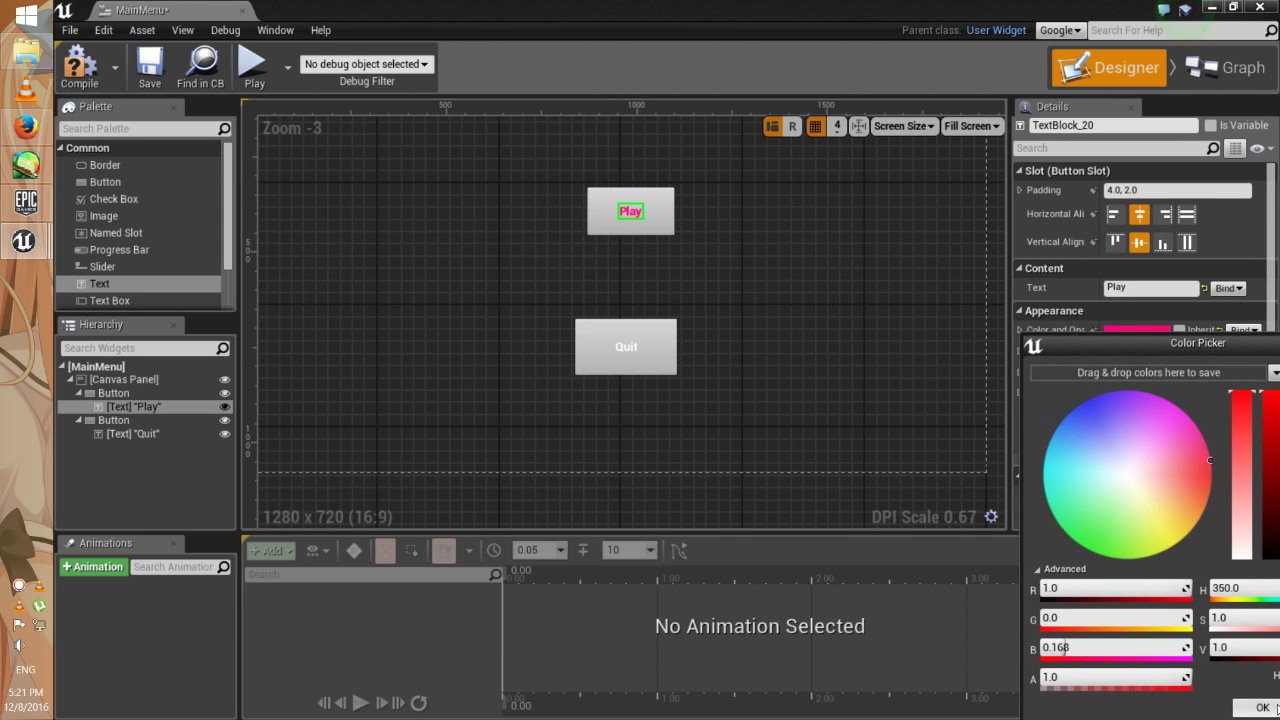
pyautogui.click(1277, 708)
pyautogui.click(653, 208)
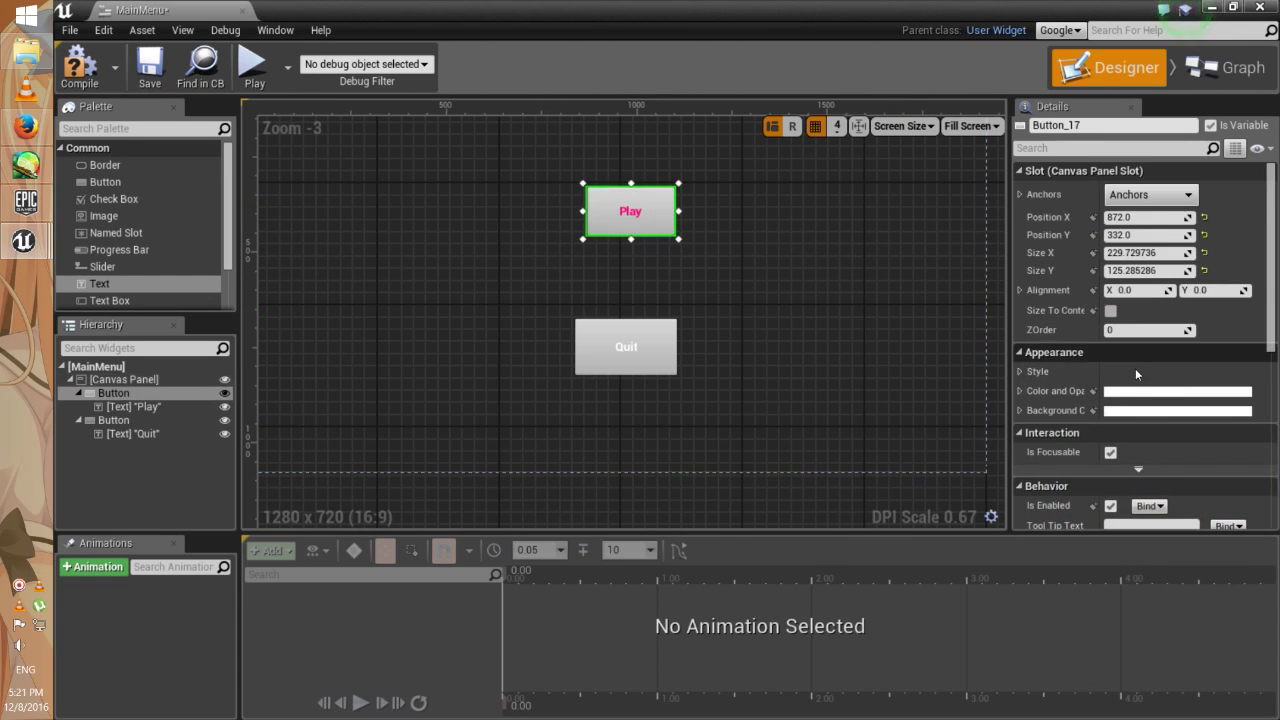
pyautogui.click(1150, 410)
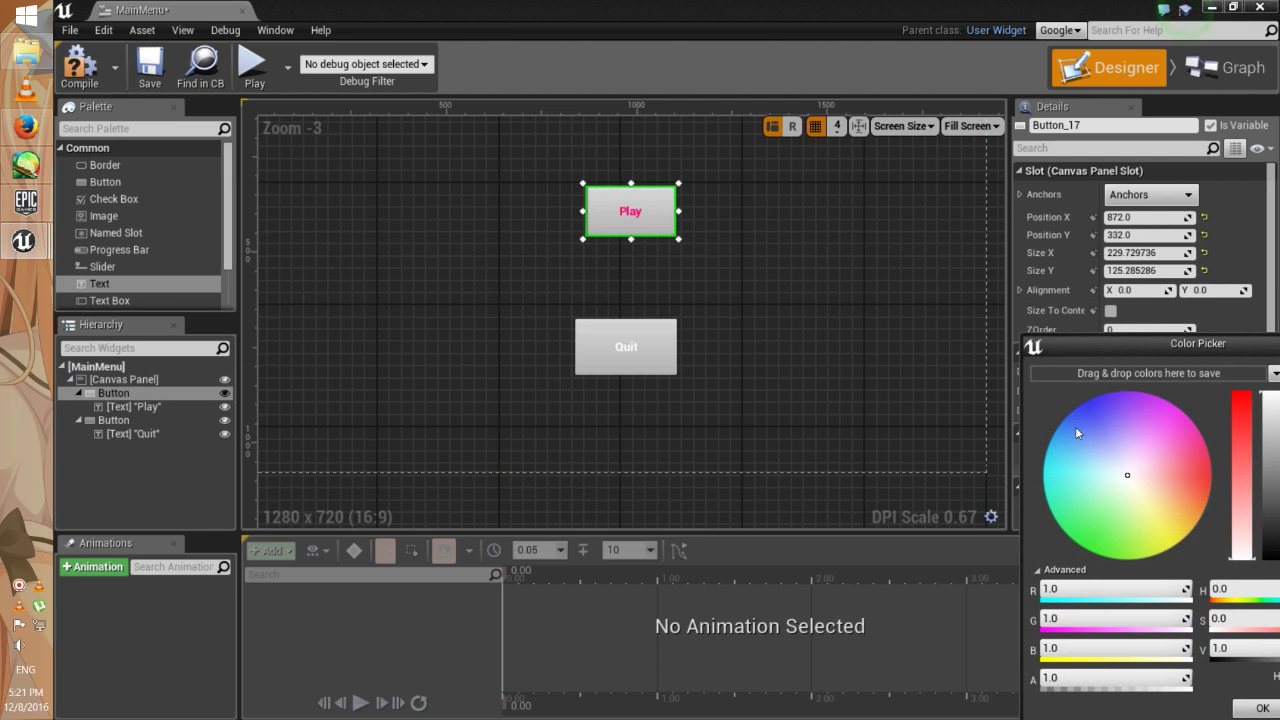
pyautogui.moveTo(1073, 423); pyautogui.dragTo(1066, 415)
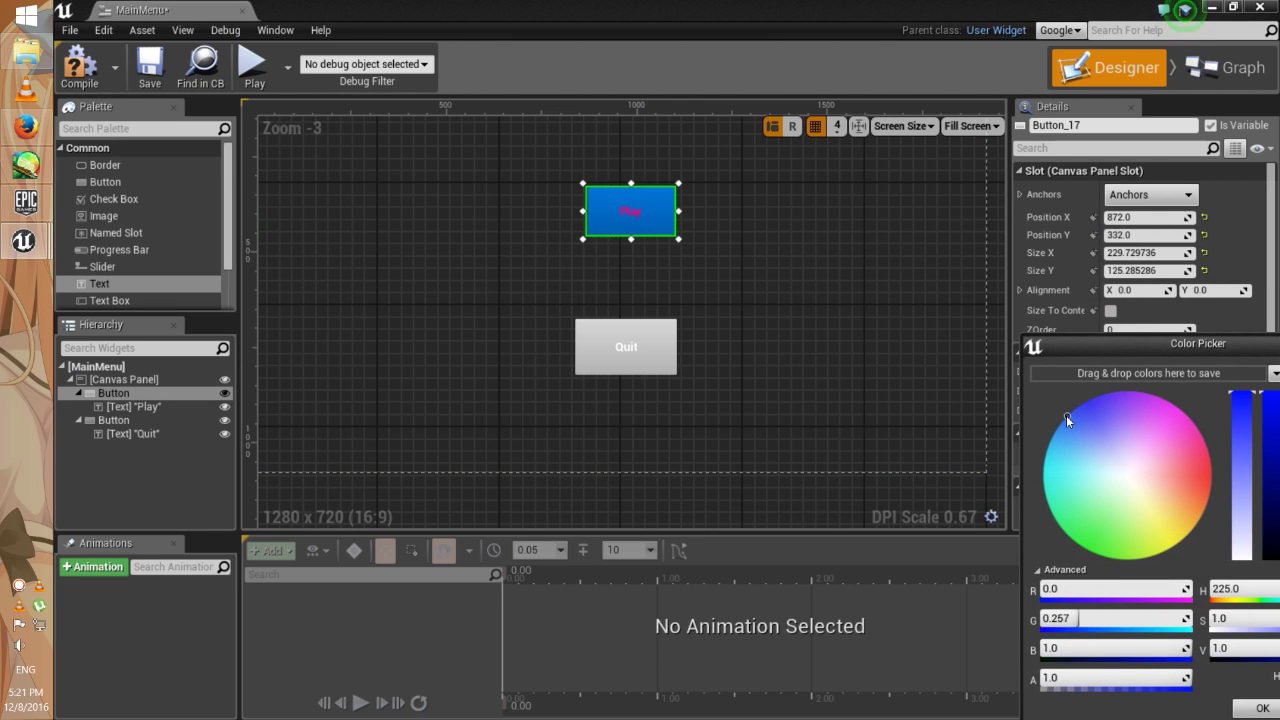
pyautogui.click(1263, 708)
# - Make the Quit button background green and pick blue for its label
pyautogui.click(645, 349)
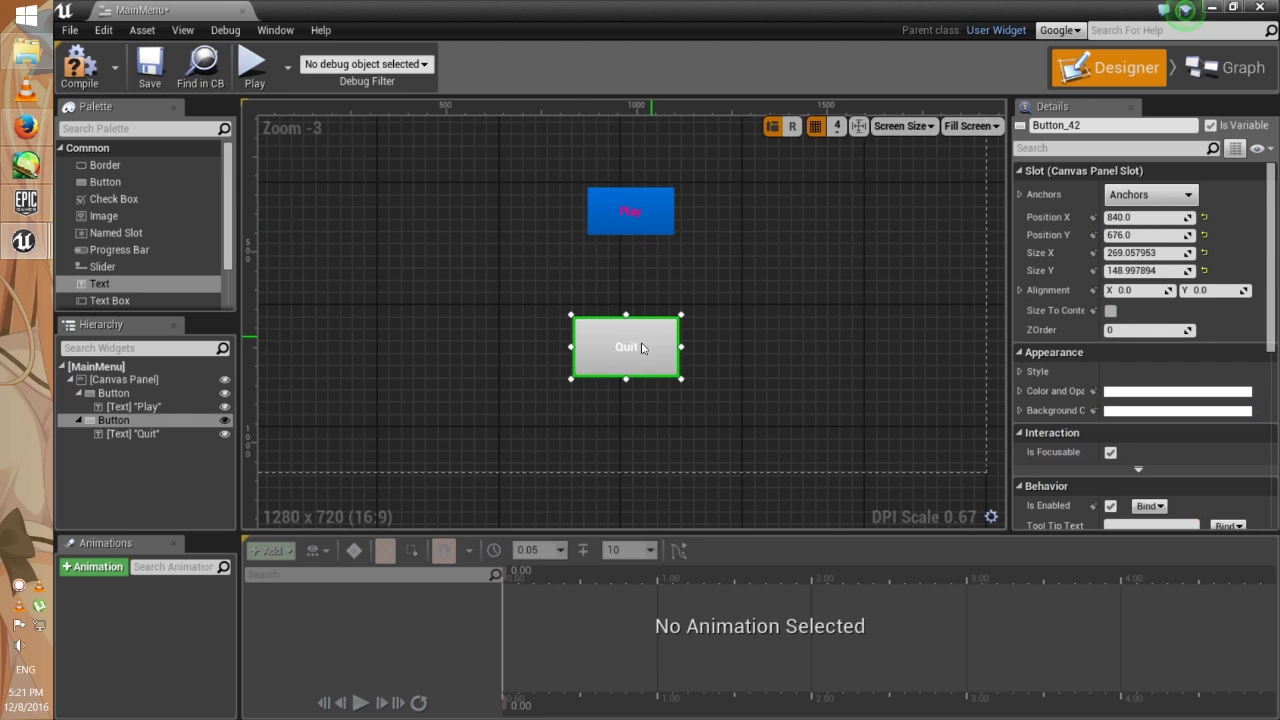
pyautogui.click(1110, 410)
pyautogui.click(1055, 530)
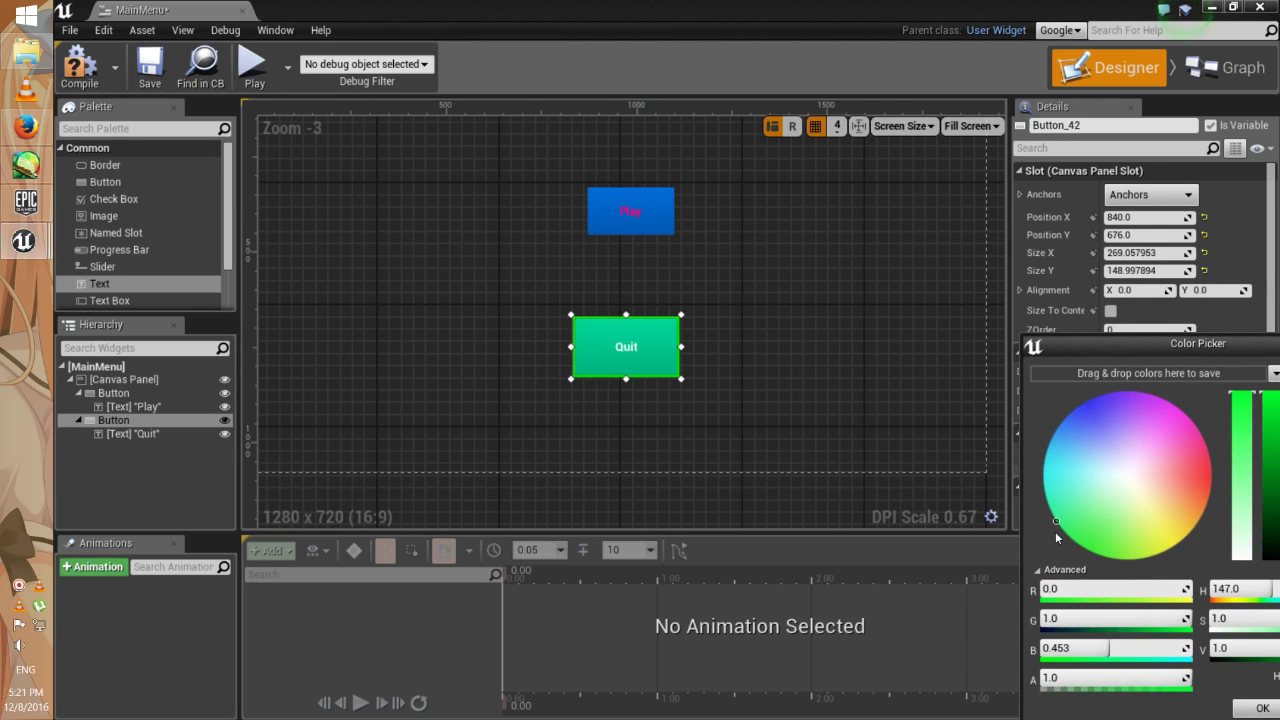
pyautogui.click(1240, 710)
pyautogui.click(627, 348)
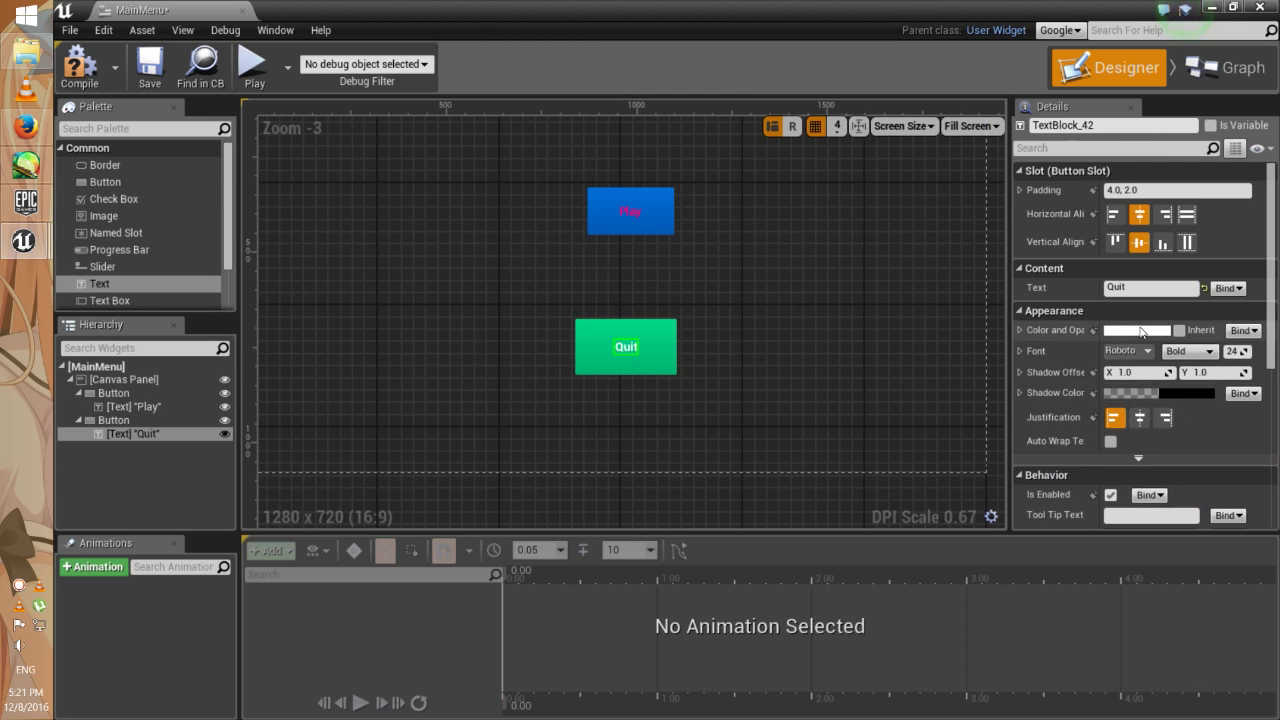
pyautogui.click(1136, 330)
pyautogui.moveTo(1153, 386); pyautogui.dragTo(1076, 403)
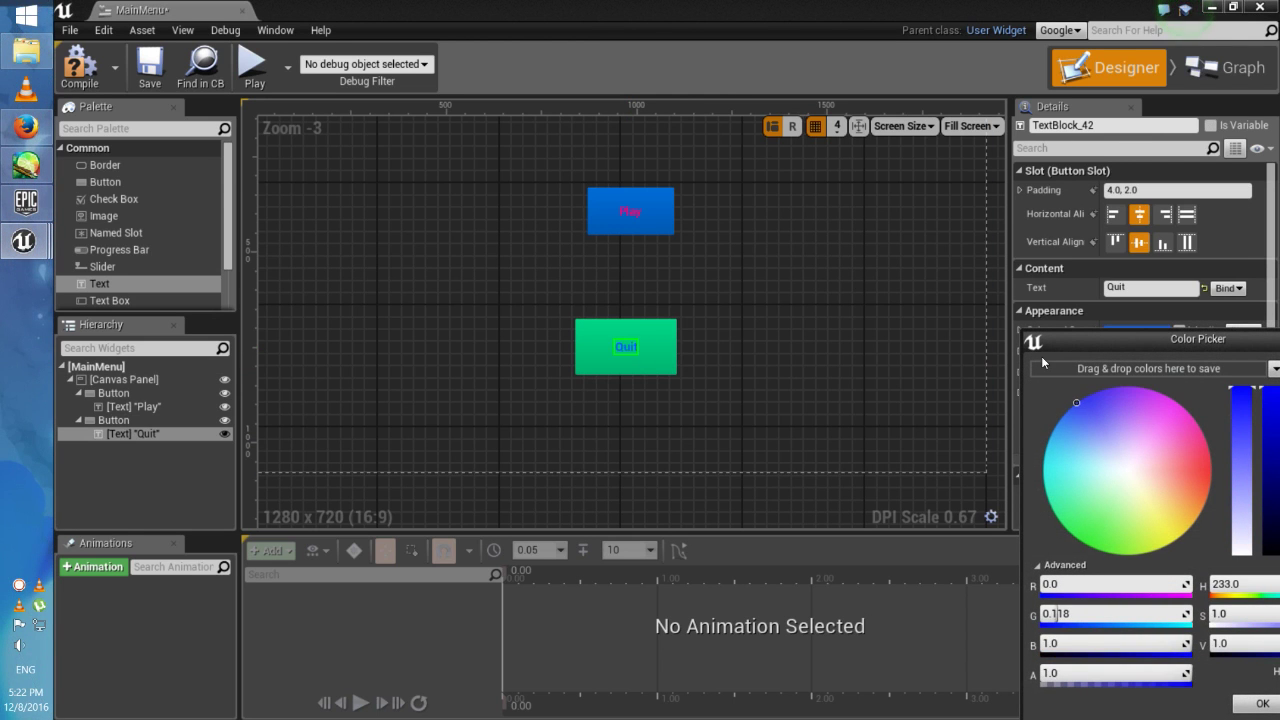
# - Confirm the blue Quit label colour, then select the Play button and scroll its Details
pyautogui.click(1262, 703)
pyautogui.click(796, 395)
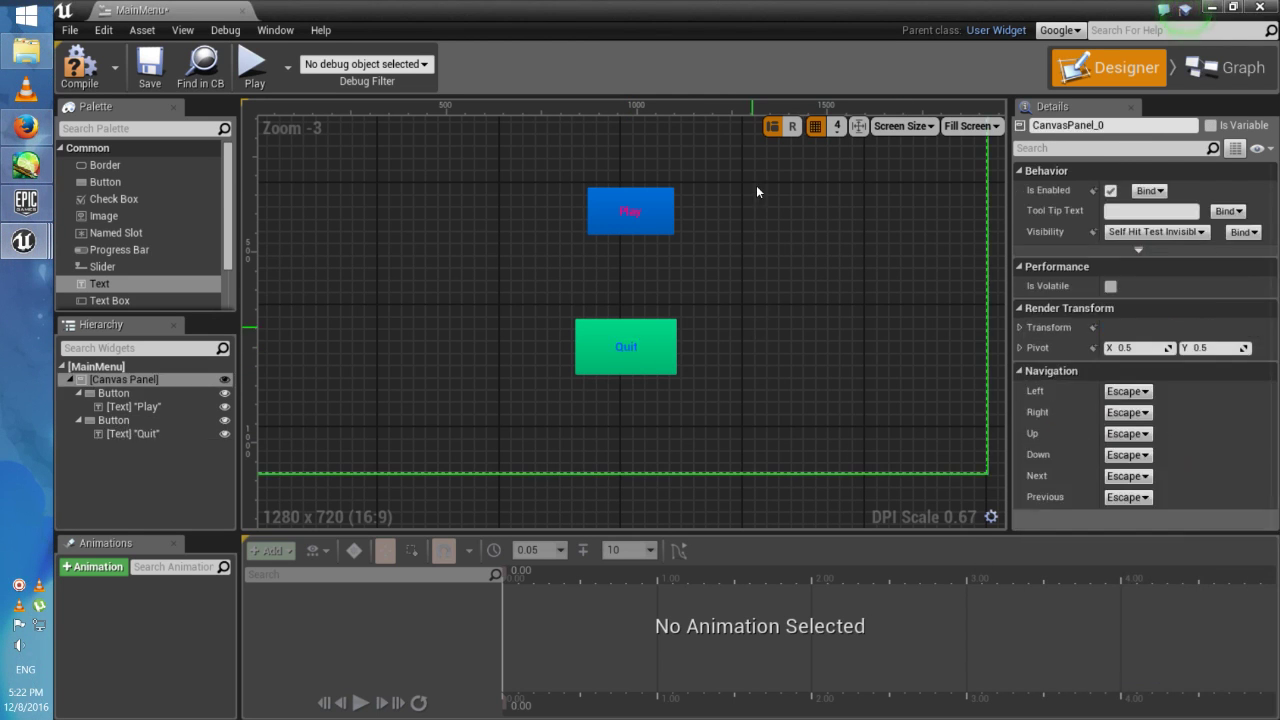
pyautogui.scroll(3, 766, 334)
pyautogui.scroll(-7, 760, 332)
pyautogui.scroll(-1, 738, 320)
pyautogui.scroll(7, 742, 306)
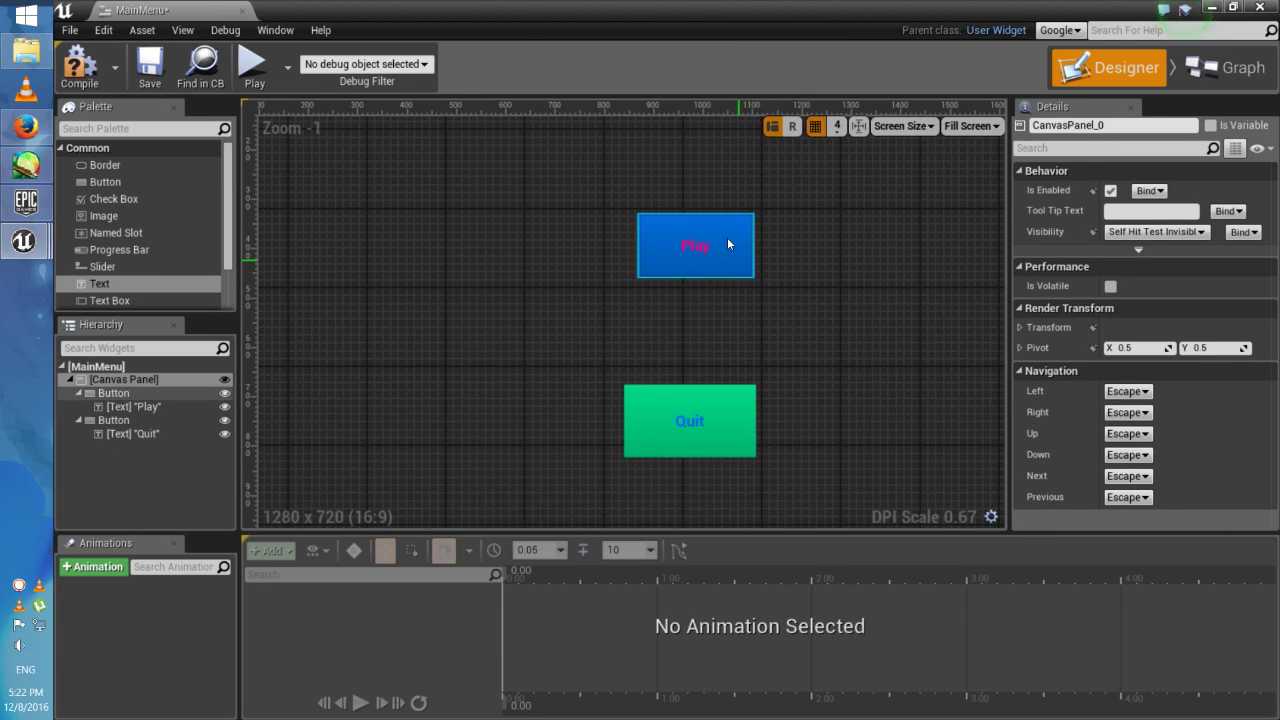
pyautogui.click(729, 243)
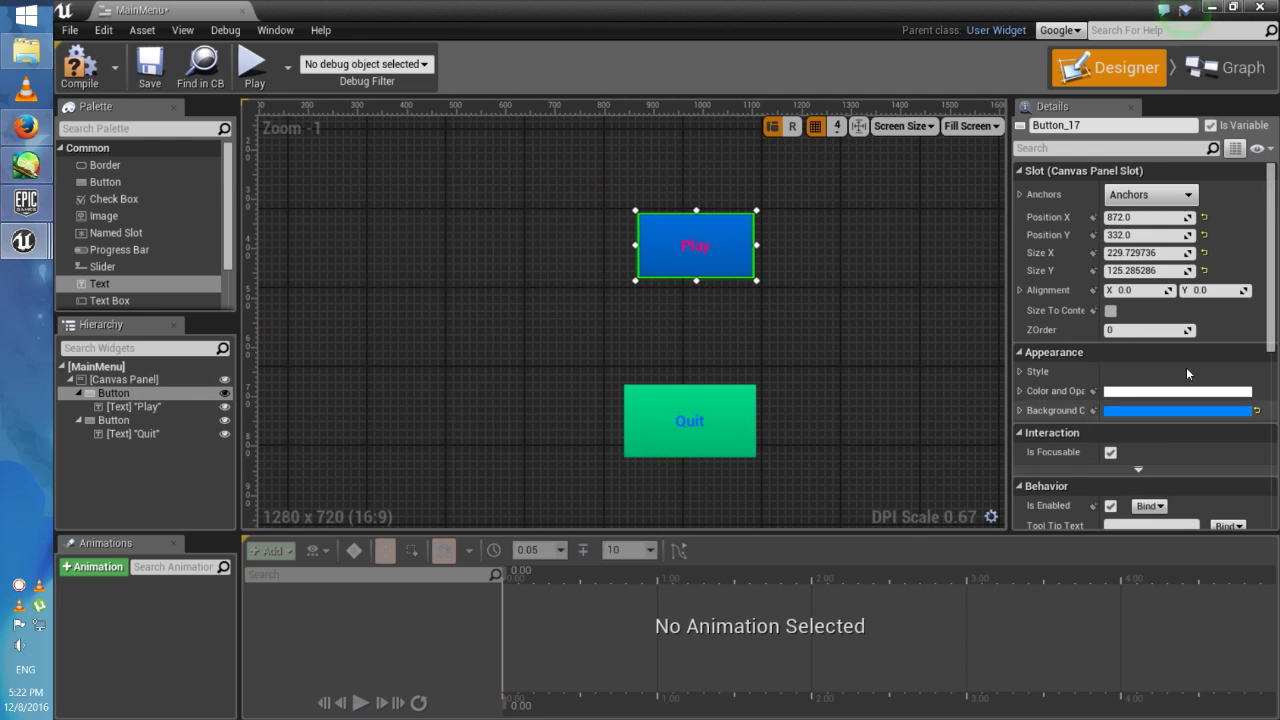
pyautogui.scroll(-3, 1186, 367)
pyautogui.scroll(-3, 1192, 344)
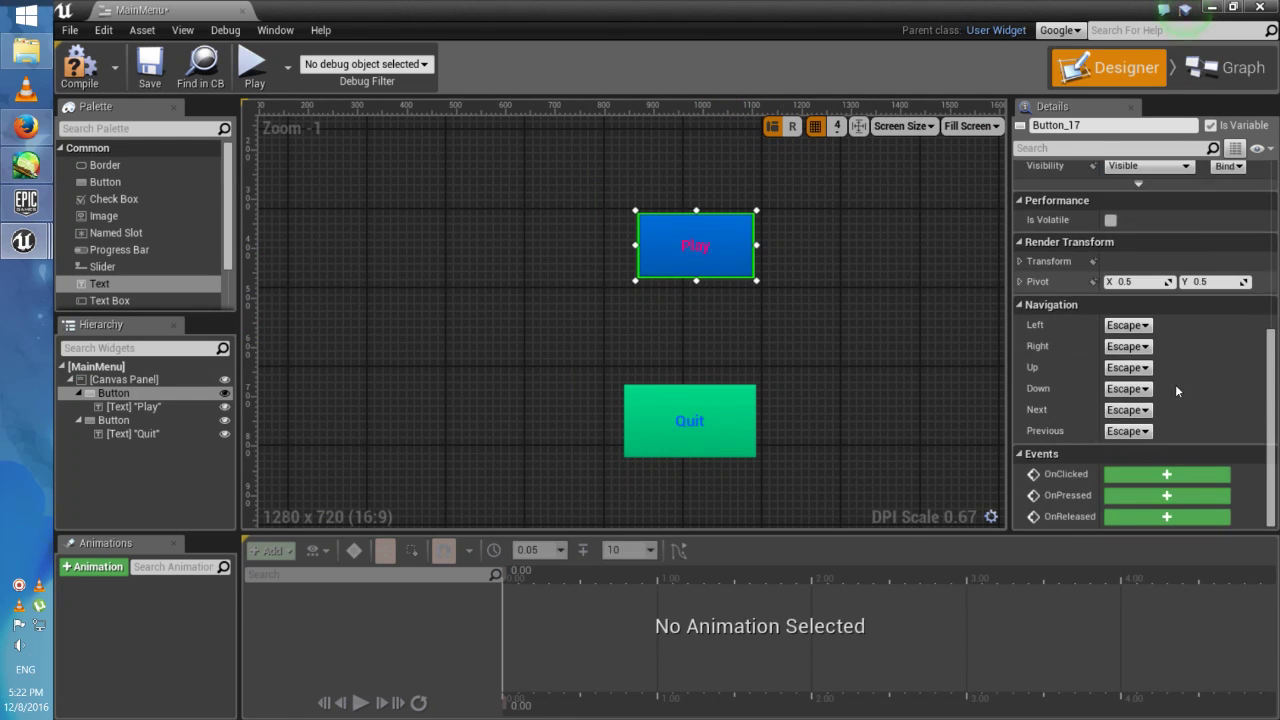
# - Create the Play button's OnClicked event and undo stray pasted nodes in the graph
pyautogui.click(1157, 474)
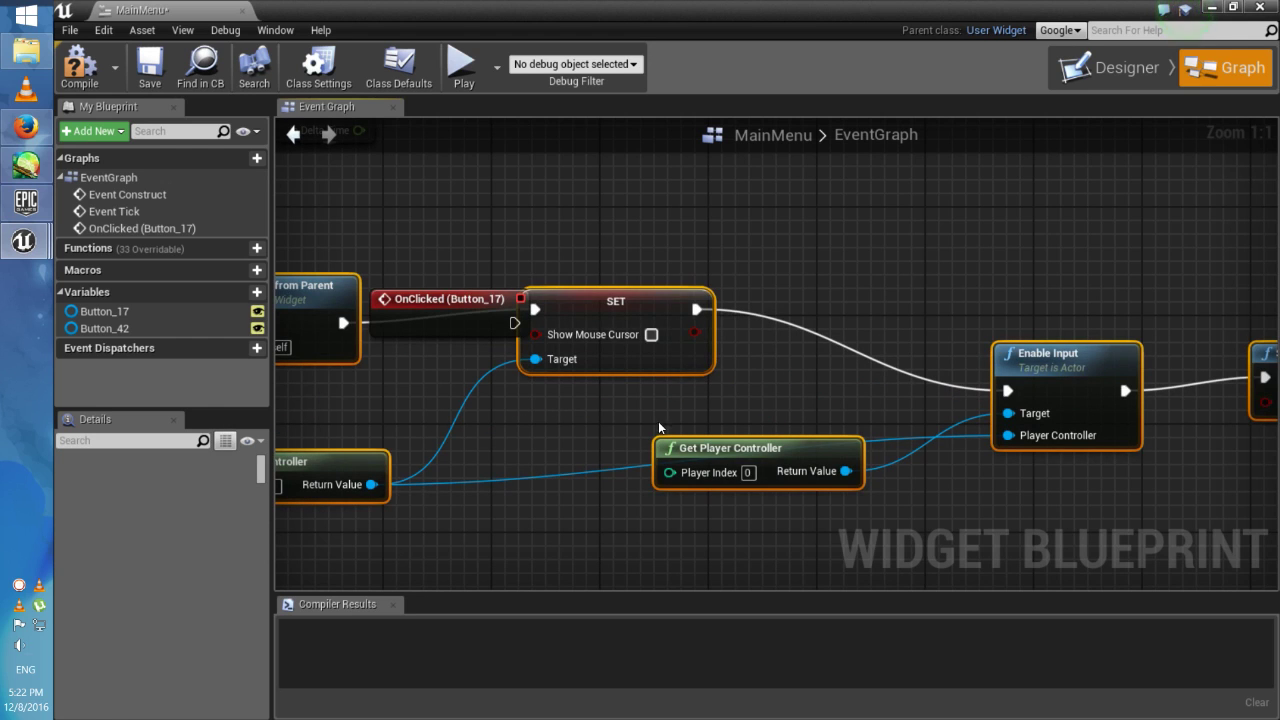
pyautogui.moveTo(514, 357); pyautogui.dragTo(1000, 420)
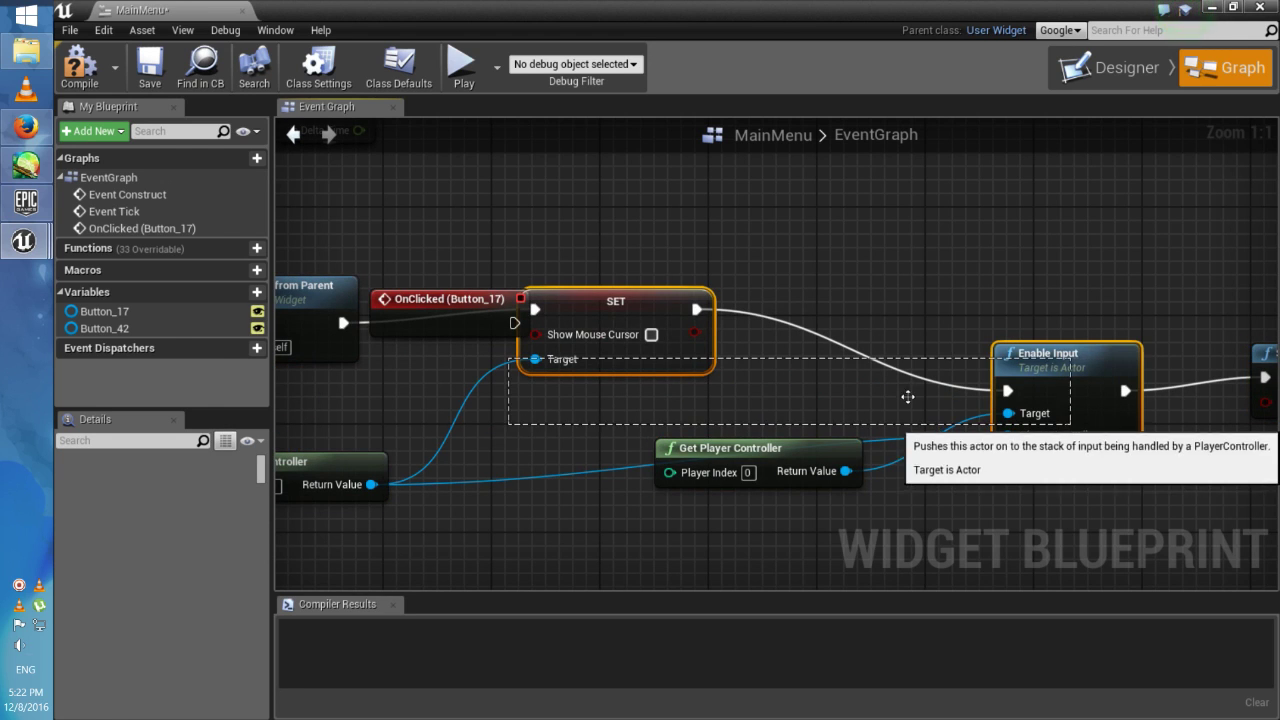
pyautogui.hotkey('ctrl', 'z')
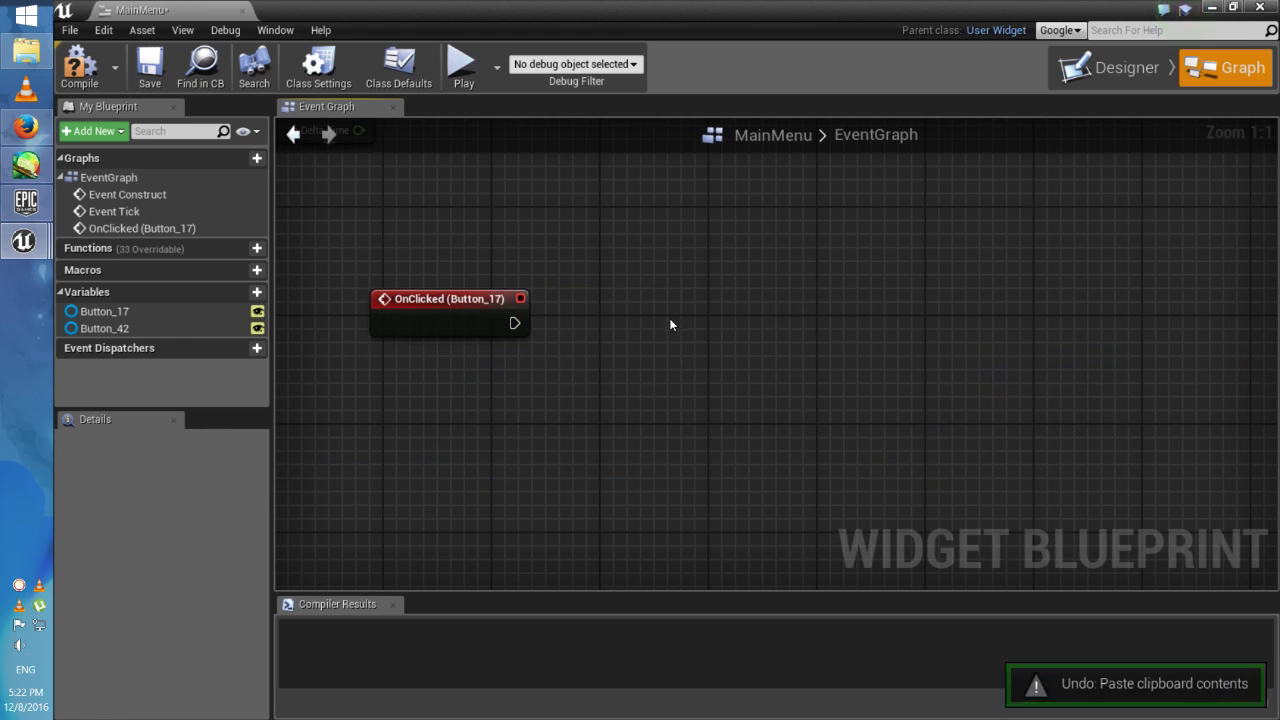
pyautogui.hotkey('ctrl', 'v')
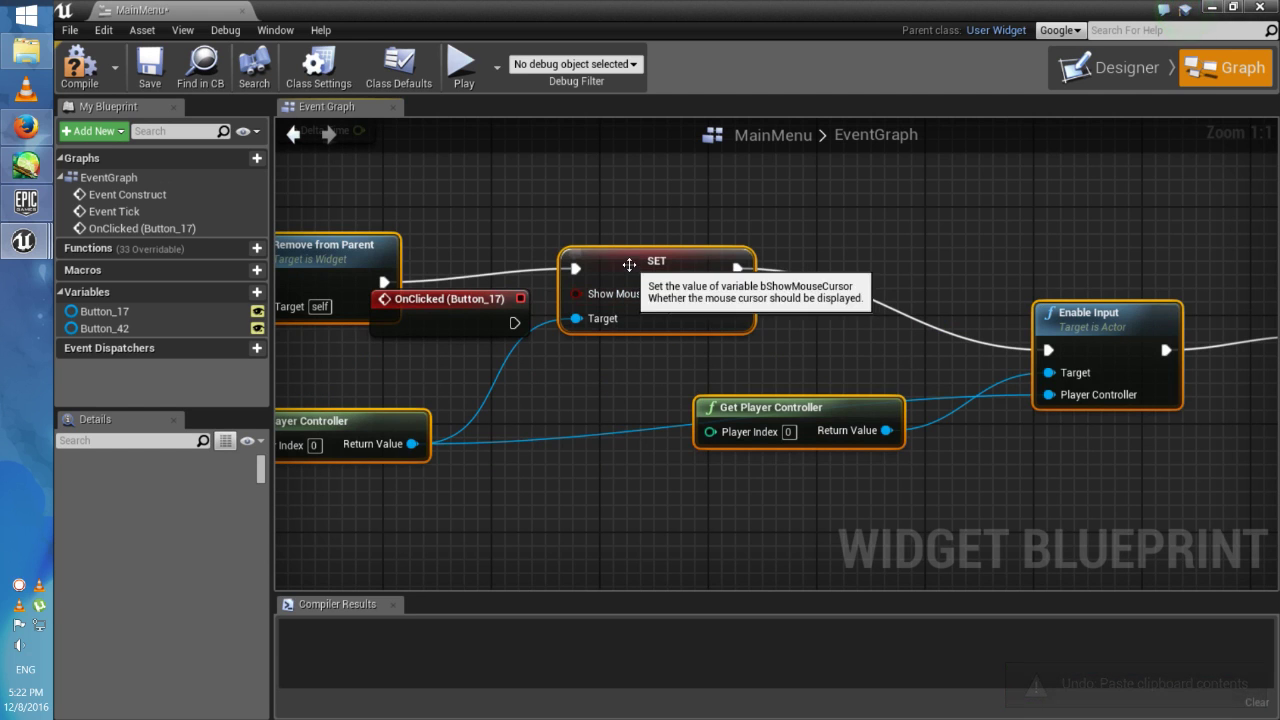
pyautogui.hotkey('ctrl', 'z')
pyautogui.hotkey('ctrl', 'v')
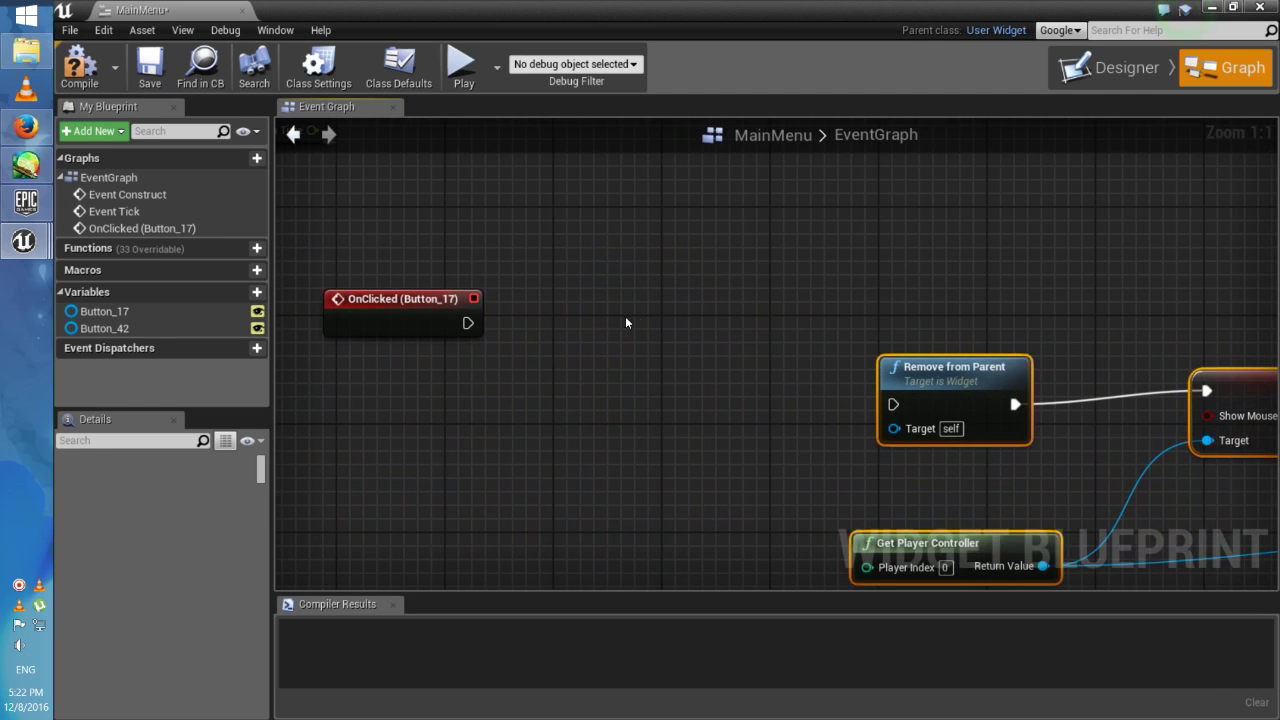
pyautogui.click(525, 302)
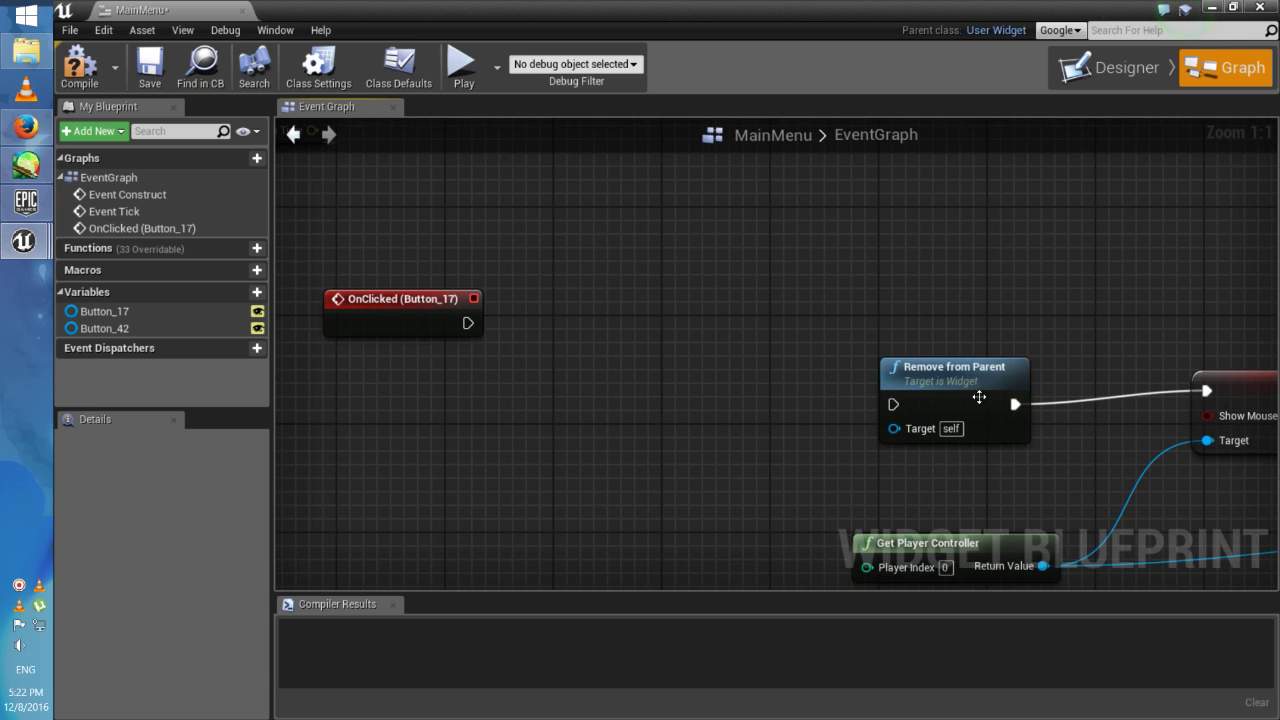
pyautogui.hotkey('ctrl', 'z')
pyautogui.hotkey('ctrl', 'z')
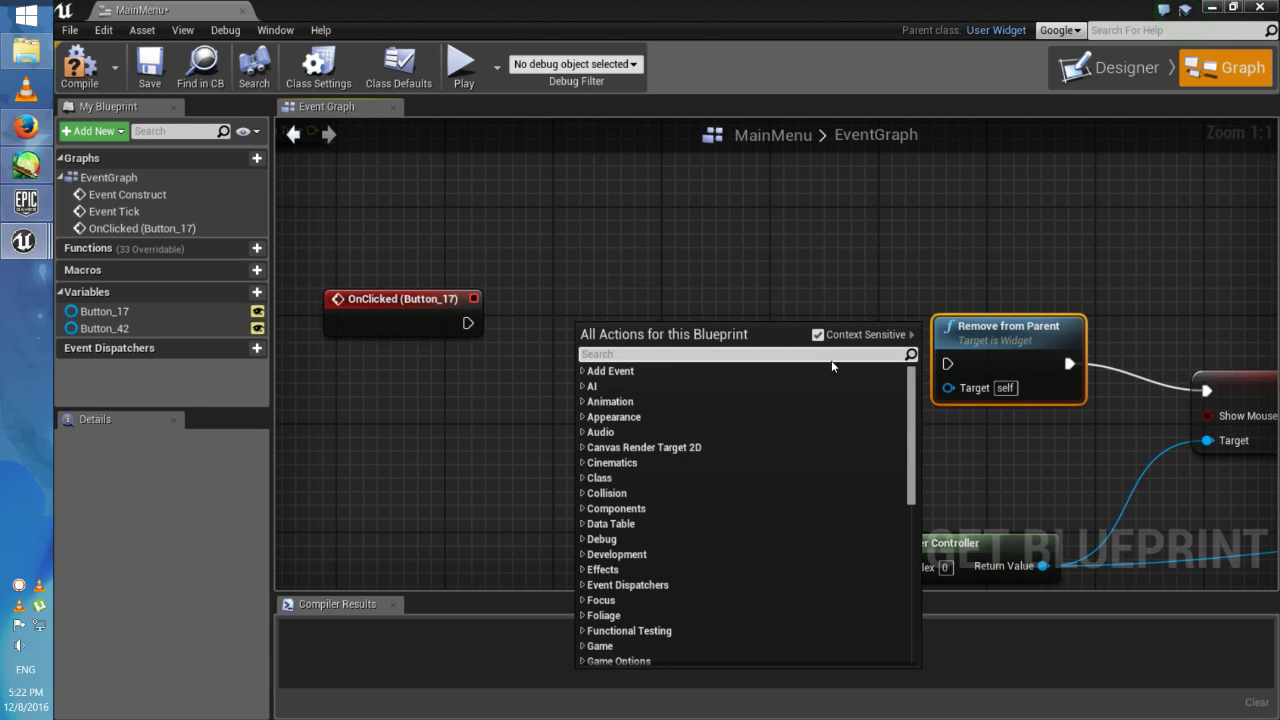
# - Add a Remove from Parent node wired after OnClicked (Button_17)
pyautogui.write('r')
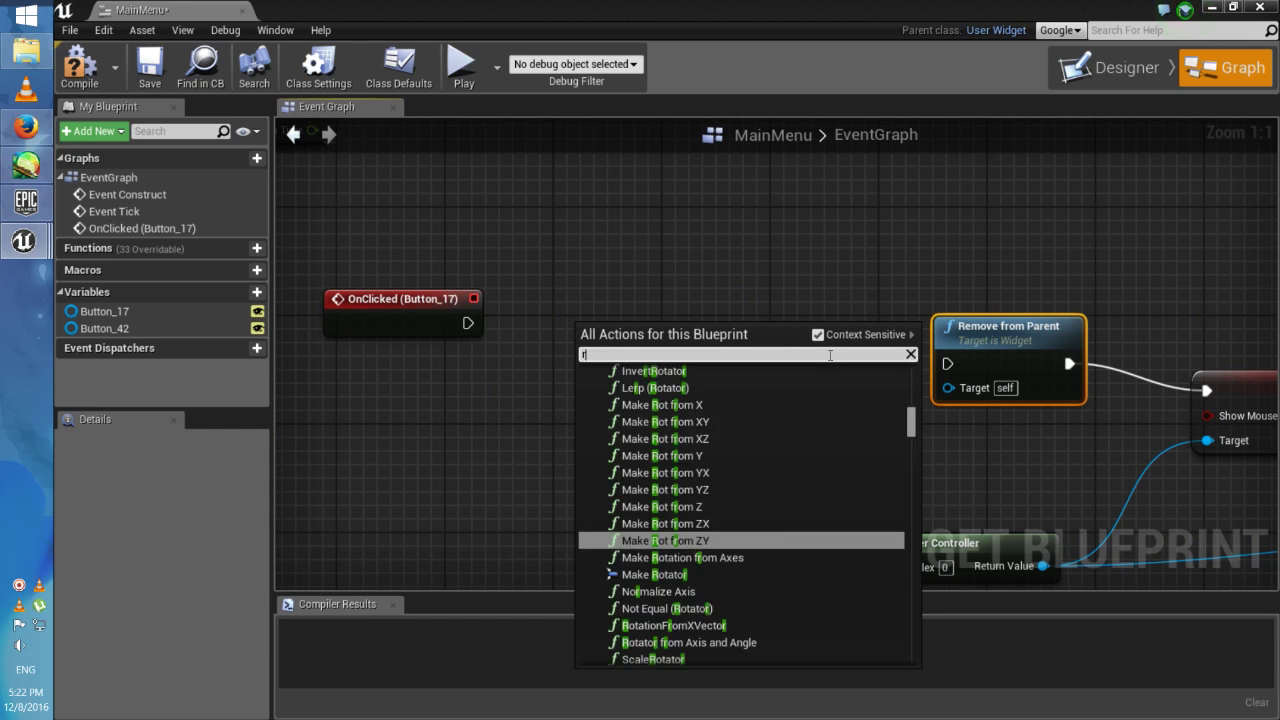
pyautogui.write('emove')
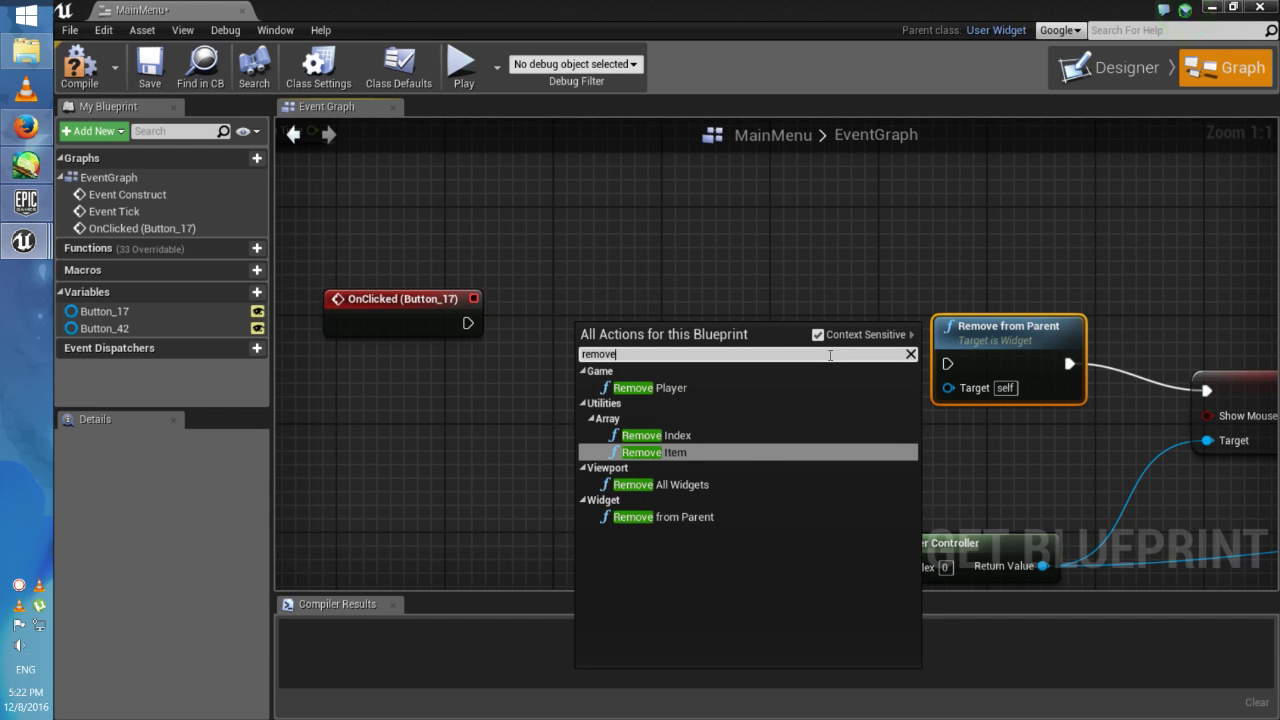
pyautogui.click(749, 518)
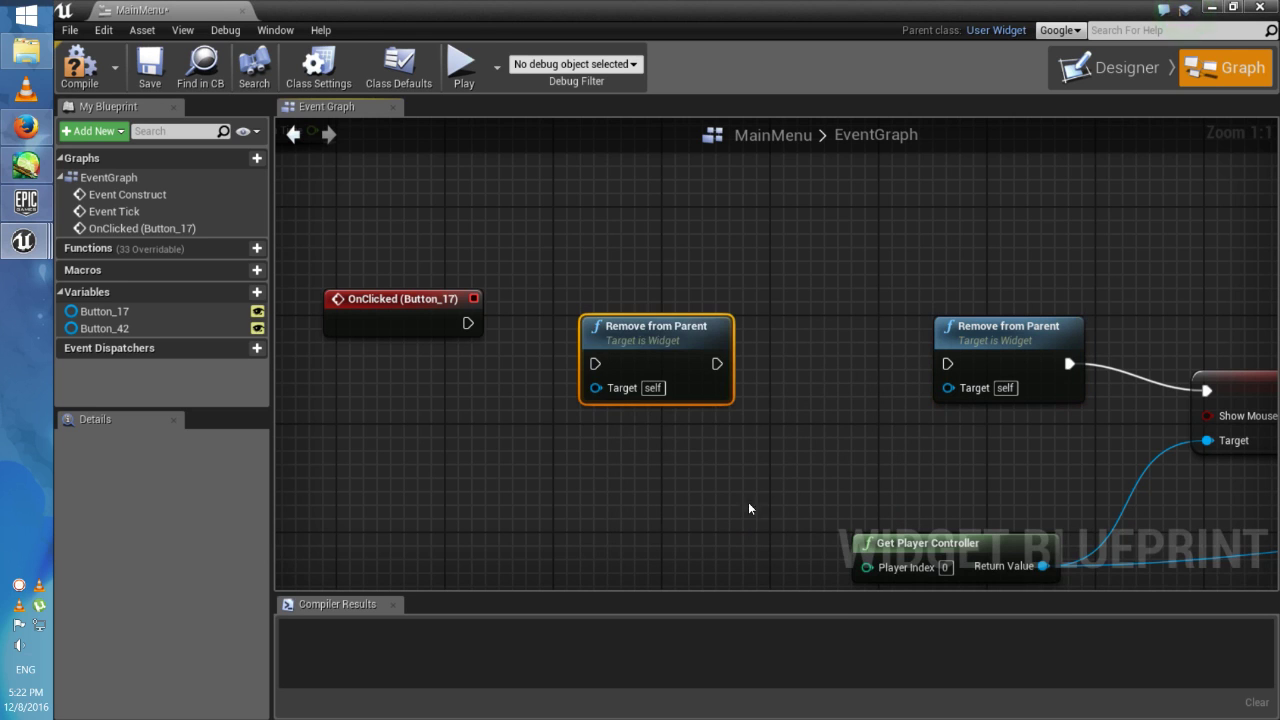
pyautogui.moveTo(595, 363)
pyautogui.mouseDown()
pyautogui.moveTo(511, 350)
pyautogui.moveTo(478, 326)
pyautogui.mouseUp()
pyautogui.click(663, 318)
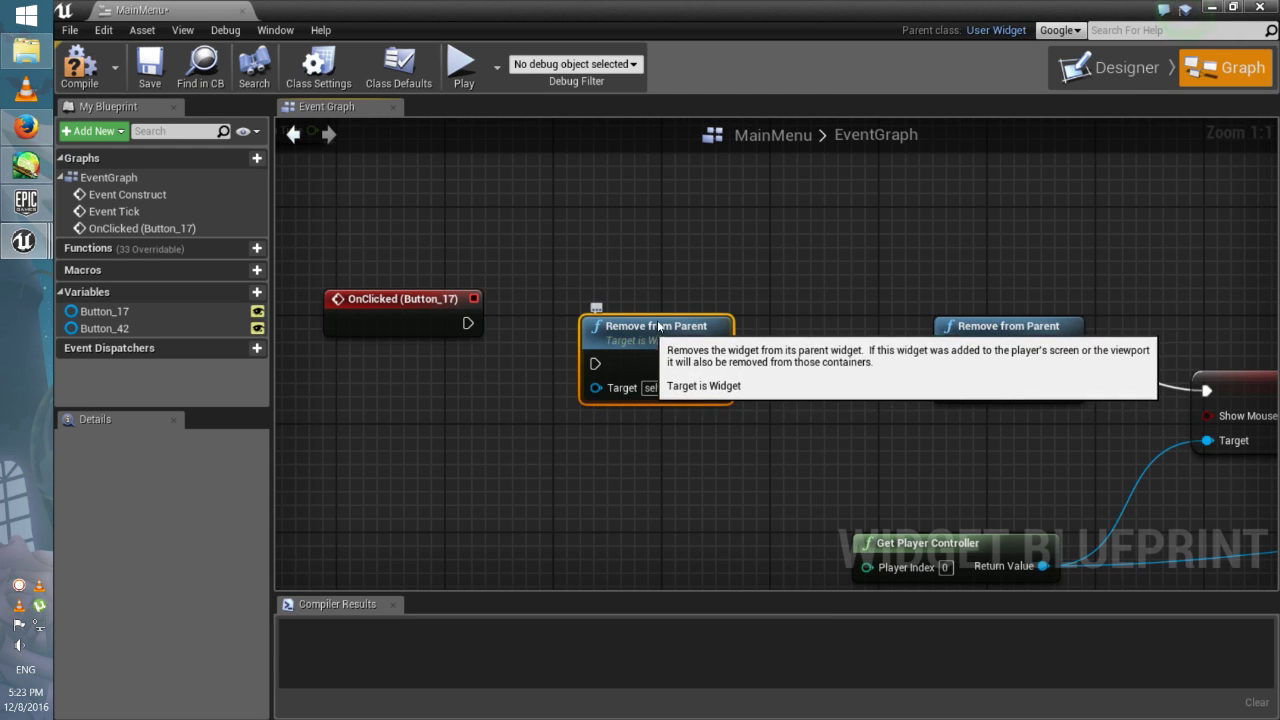
pyautogui.moveTo(663, 318); pyautogui.dragTo(677, 291)
pyautogui.moveTo(608, 336); pyautogui.dragTo(467, 322)
pyautogui.moveTo(889, 453); pyautogui.dragTo(726, 391, button='right')
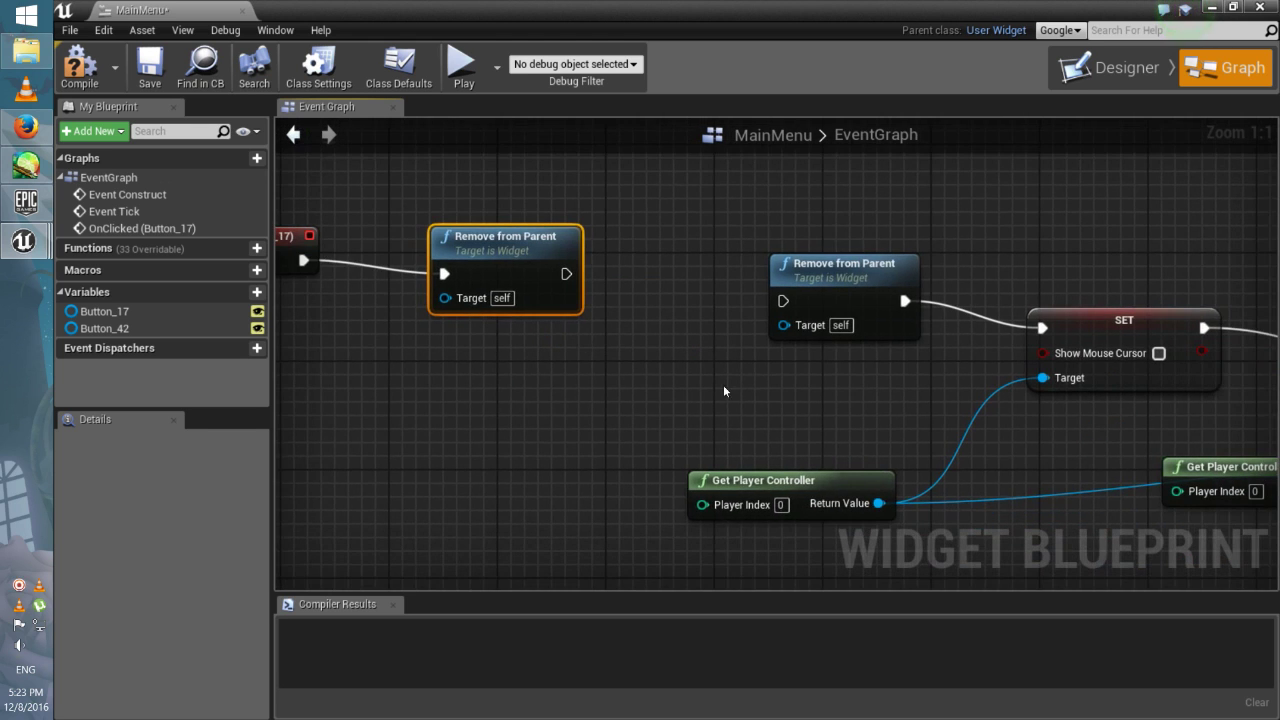
# - Pan and zoom the graph to view the OnClicked path and clear the selection
pyautogui.scroll(-4, 860, 403)
pyautogui.scroll(-4, 865, 405)
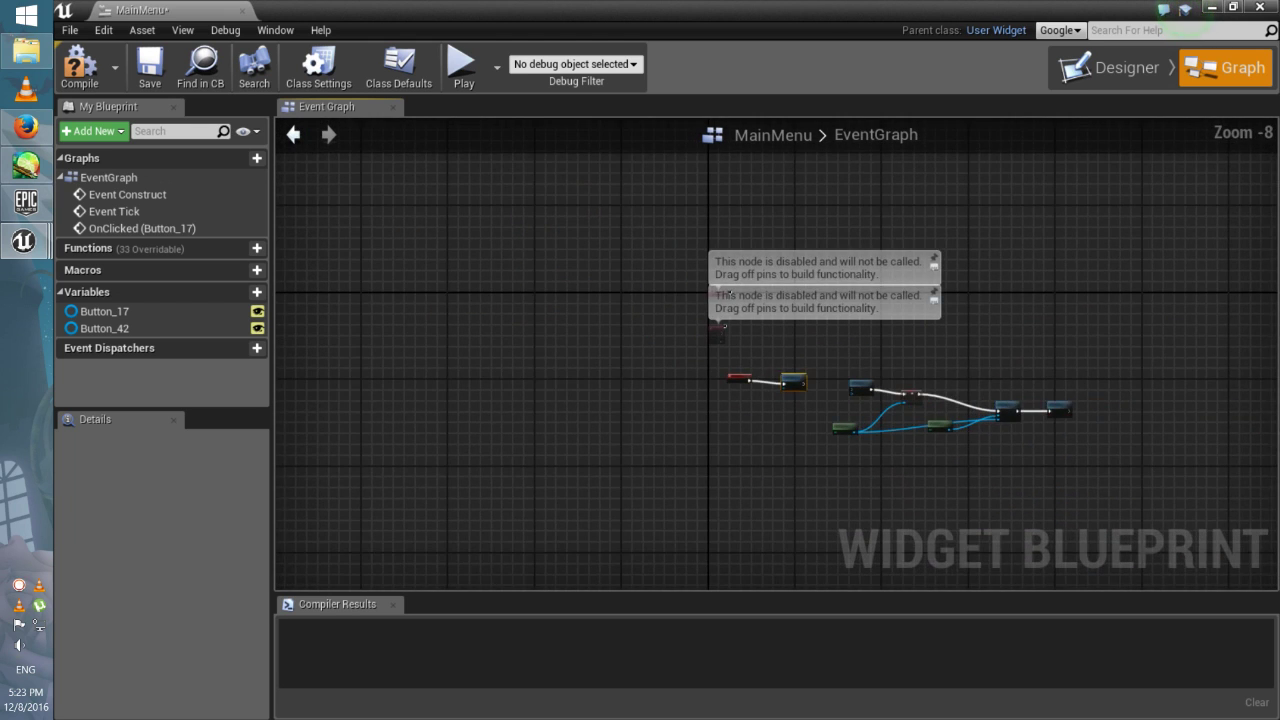
pyautogui.scroll(2, 1012, 430)
pyautogui.scroll(2, 1012, 436)
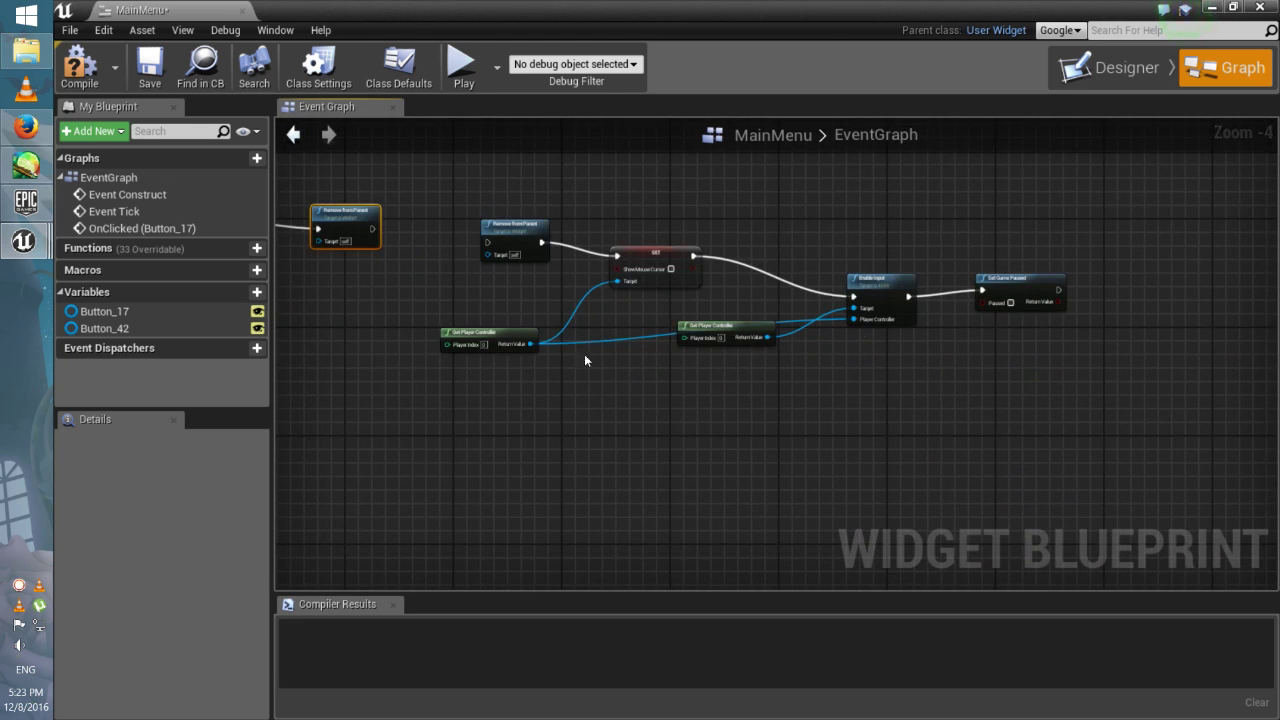
pyautogui.moveTo(336, 292)
pyautogui.mouseDown(button='right')
pyautogui.moveTo(611, 355)
pyautogui.moveTo(629, 420)
pyautogui.mouseUp(button='right')
pyautogui.scroll(3, 629, 420)
pyautogui.scroll(-5, 793, 392)
pyautogui.moveTo(779, 383); pyautogui.dragTo(533, 324, button='right')
pyautogui.scroll(1, 533, 324)
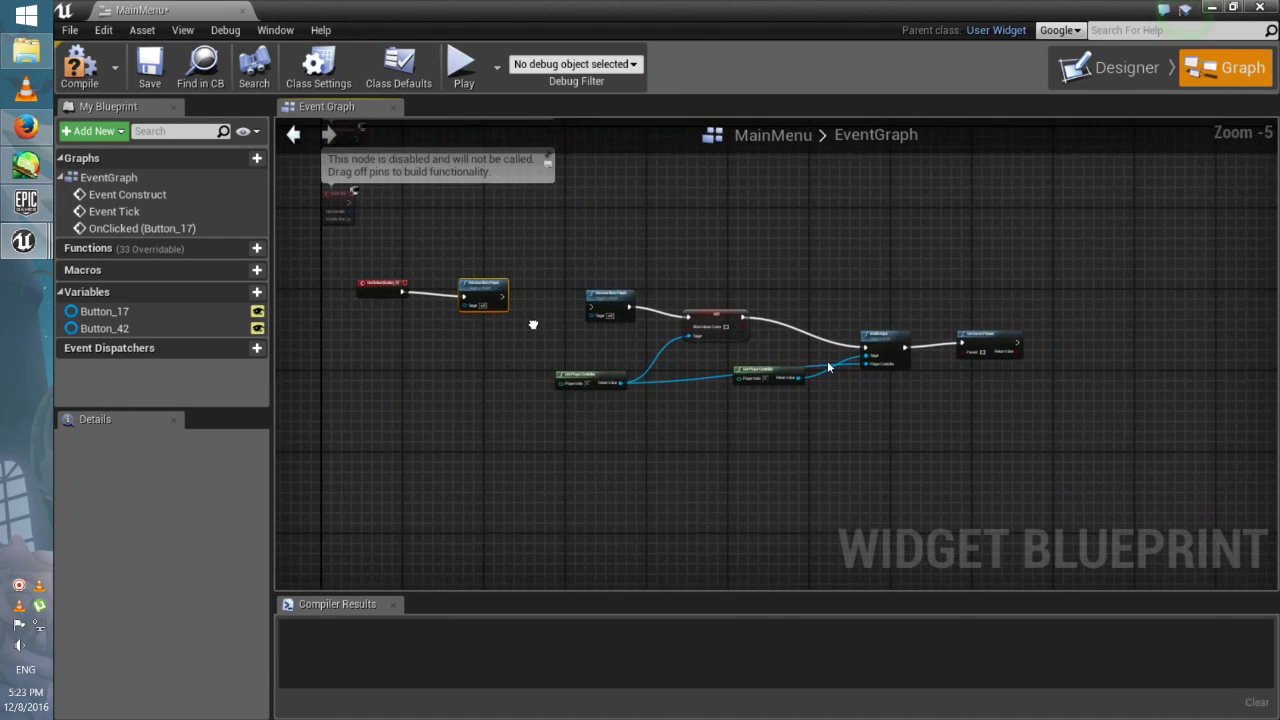
pyautogui.moveTo(1043, 388)
pyautogui.mouseDown()
pyautogui.moveTo(591, 277)
pyautogui.moveTo(770, 320)
pyautogui.mouseUp()
pyautogui.click(580, 297)
pyautogui.scroll(4, 535, 301)
# - Add a Set Show Mouse Cursor node, wire it after Remove from Parent, and drag from its Target pin
pyautogui.rightClick(524, 362)
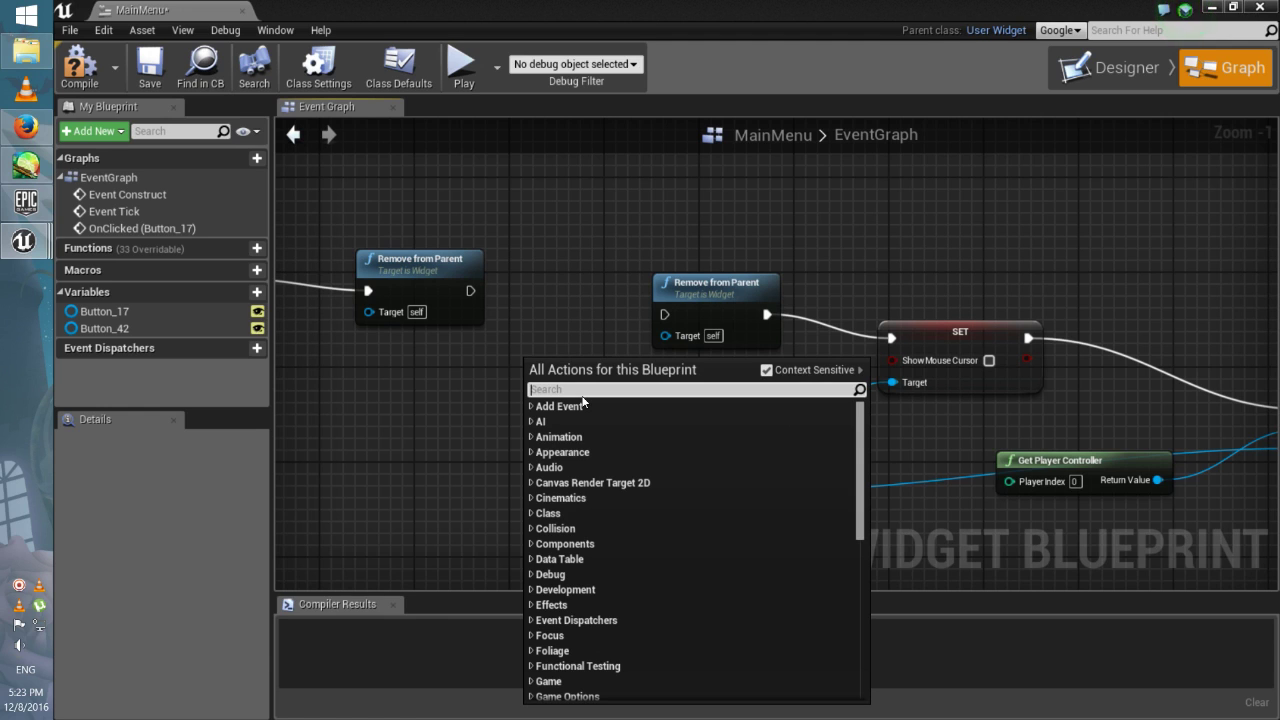
pyautogui.write('sh')
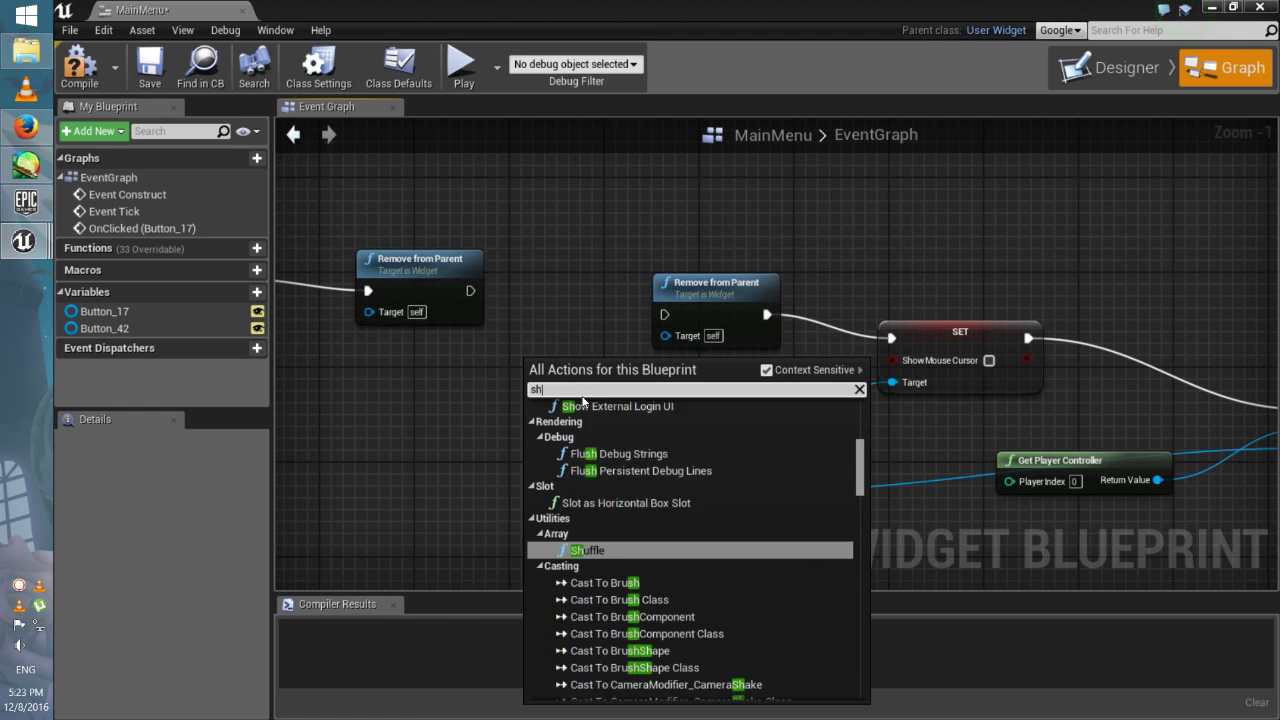
pyautogui.write('ow m')
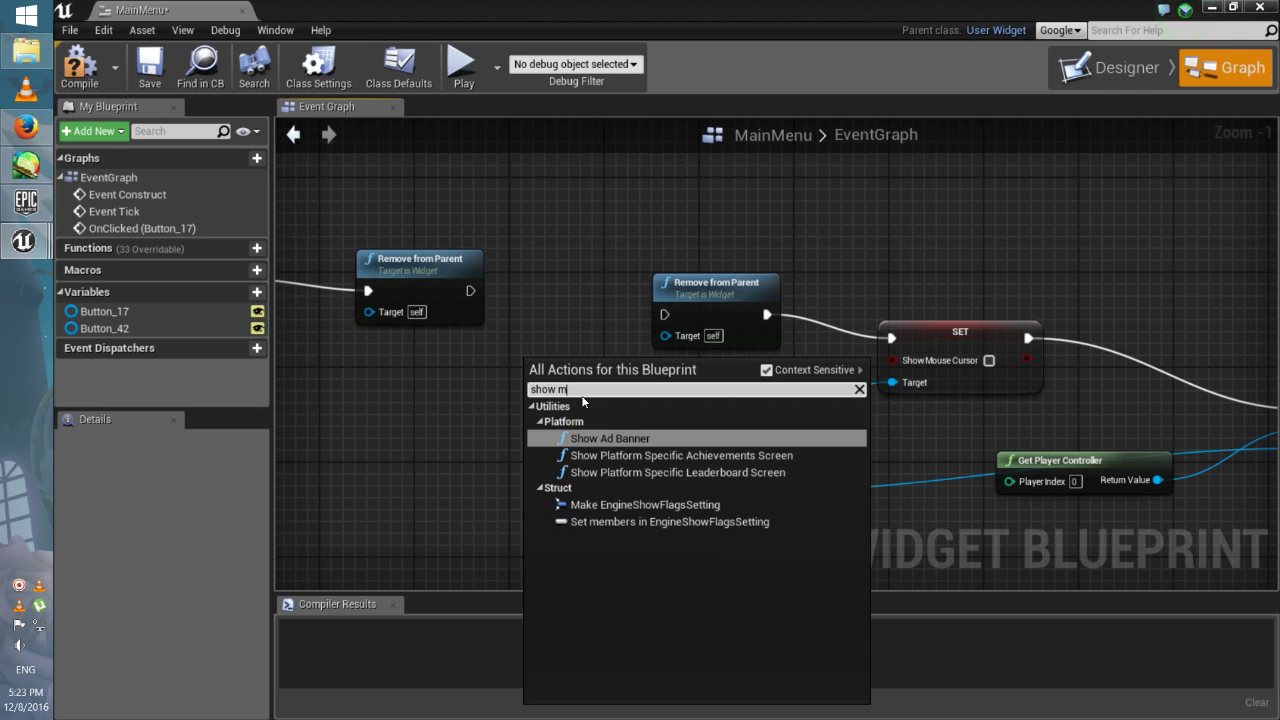
pyautogui.write('ouse')
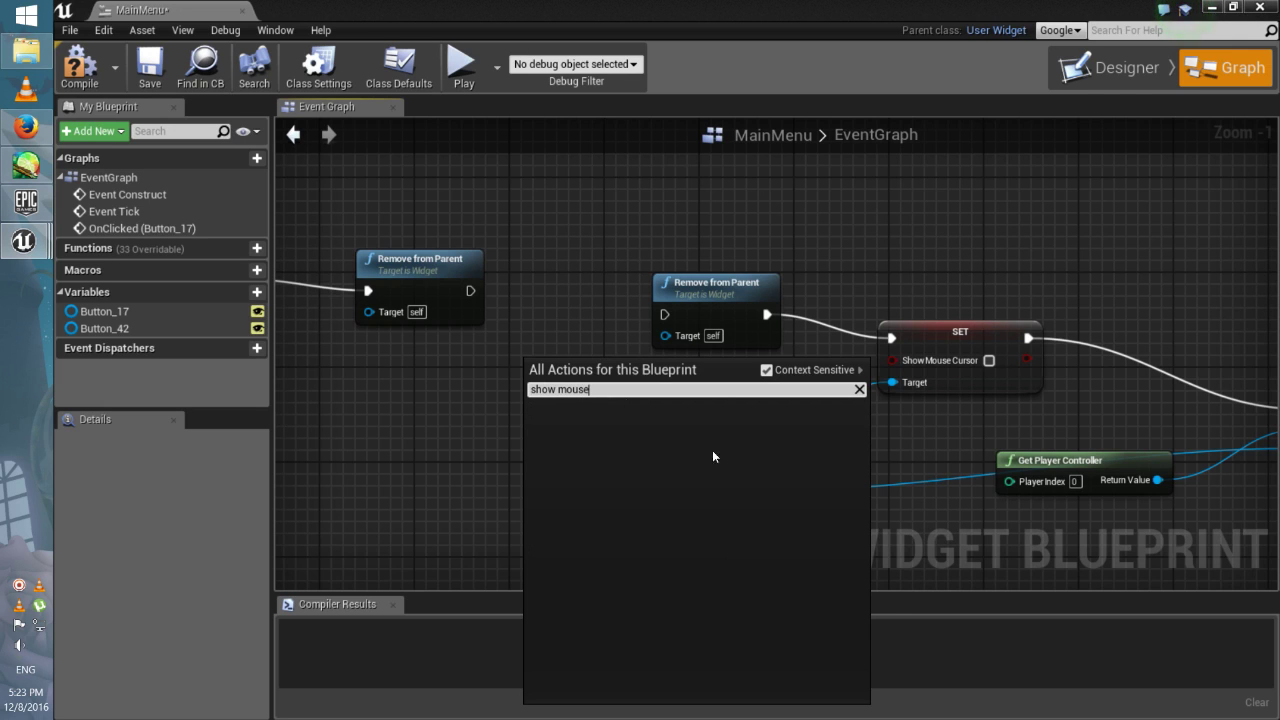
pyautogui.click(766, 371)
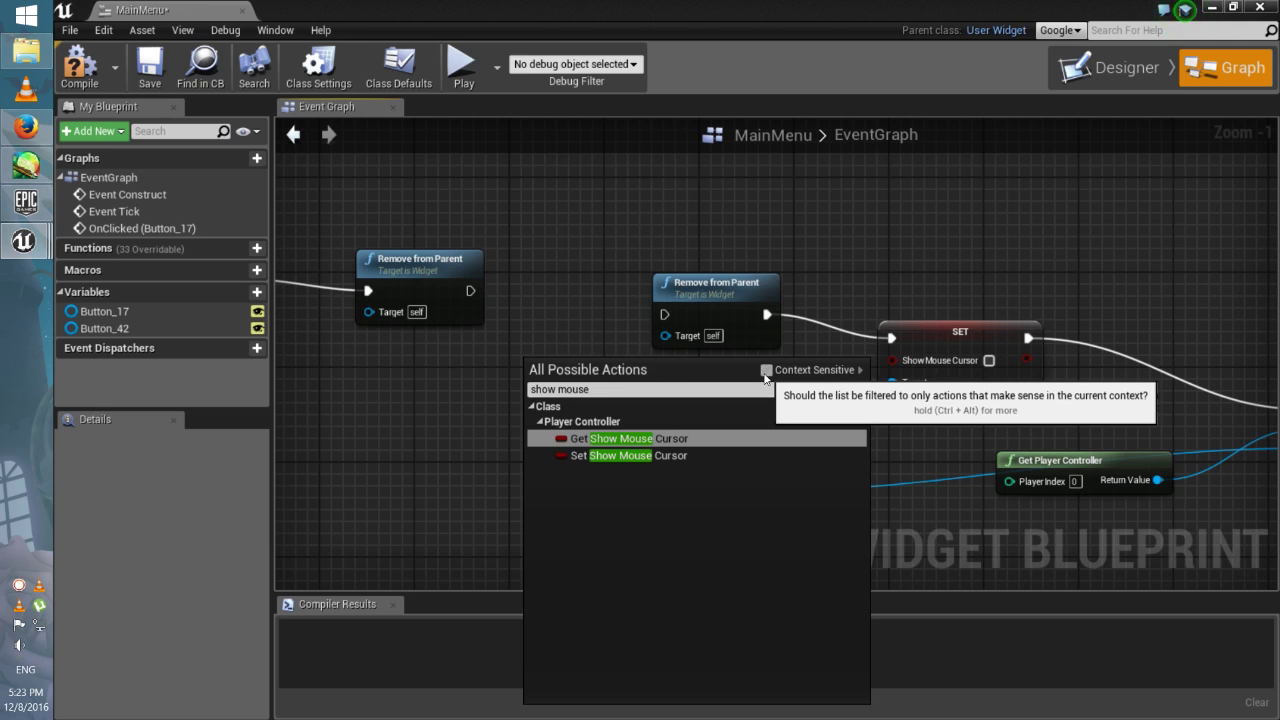
pyautogui.click(657, 456)
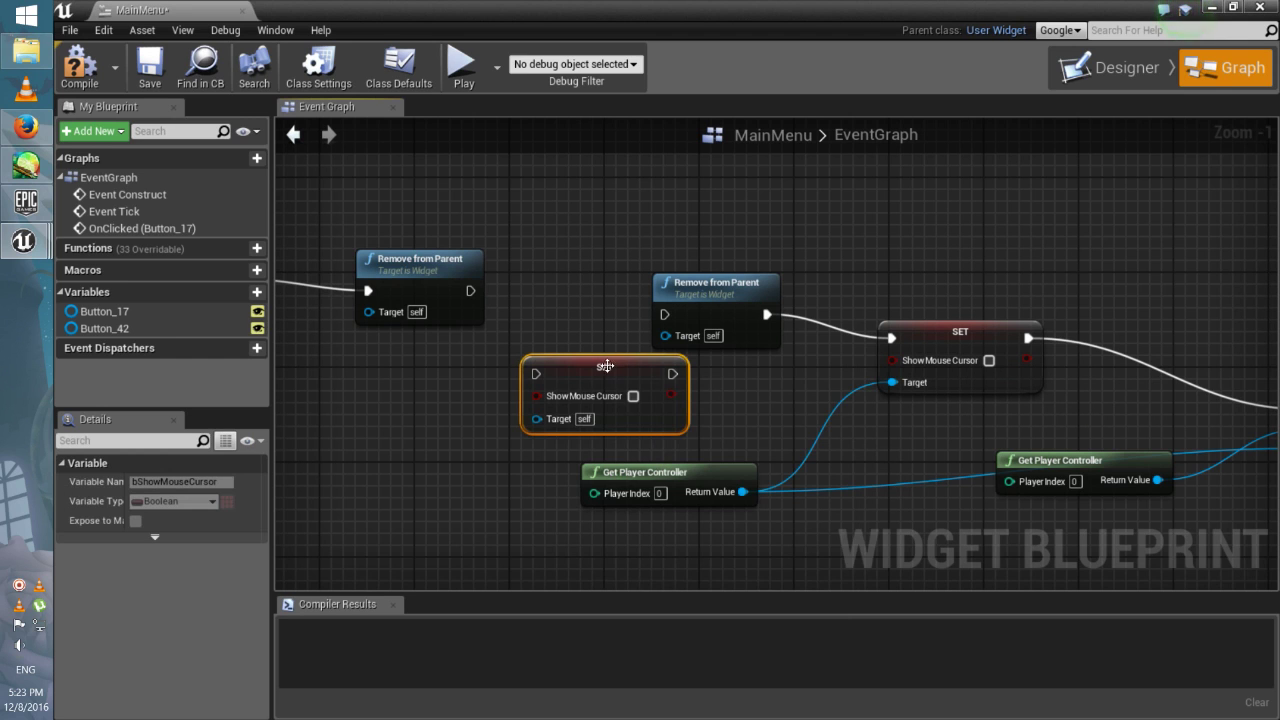
pyautogui.moveTo(536, 374); pyautogui.dragTo(474, 291)
pyautogui.moveTo(537, 419); pyautogui.dragTo(435, 452)
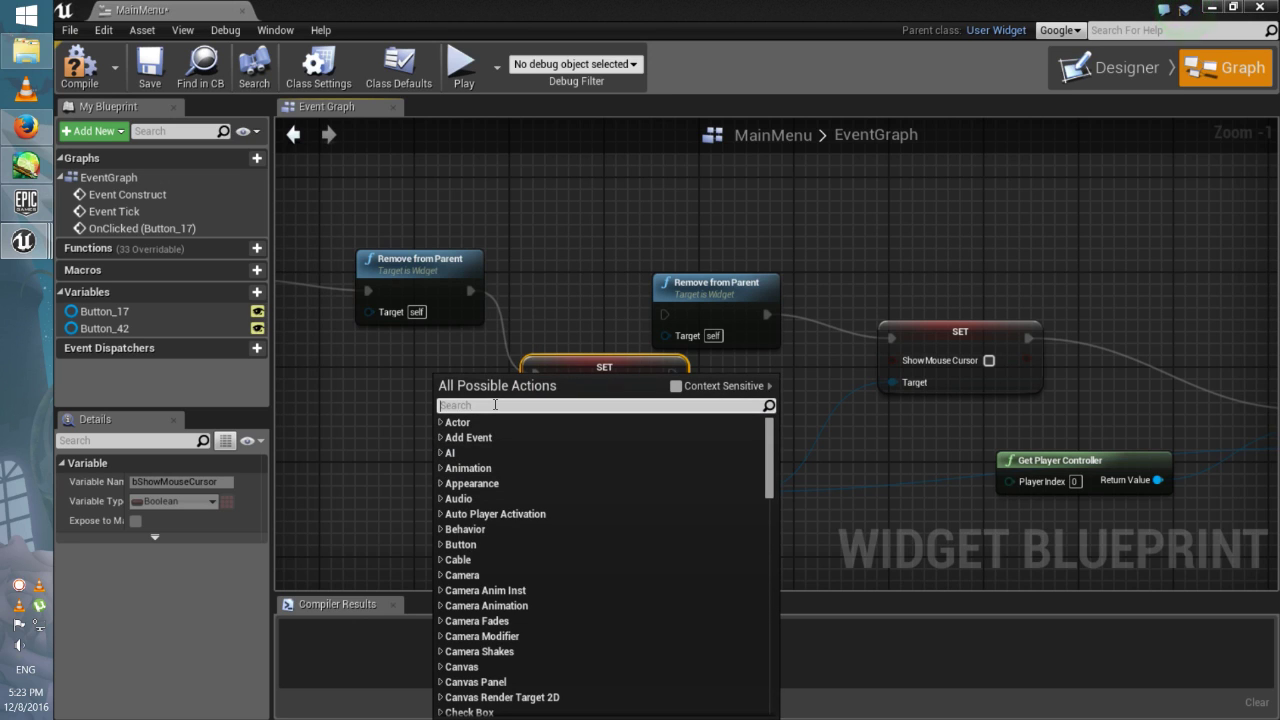
# - Feed the cursor setter's Target from a new Get Player Controller node
pyautogui.write('get')
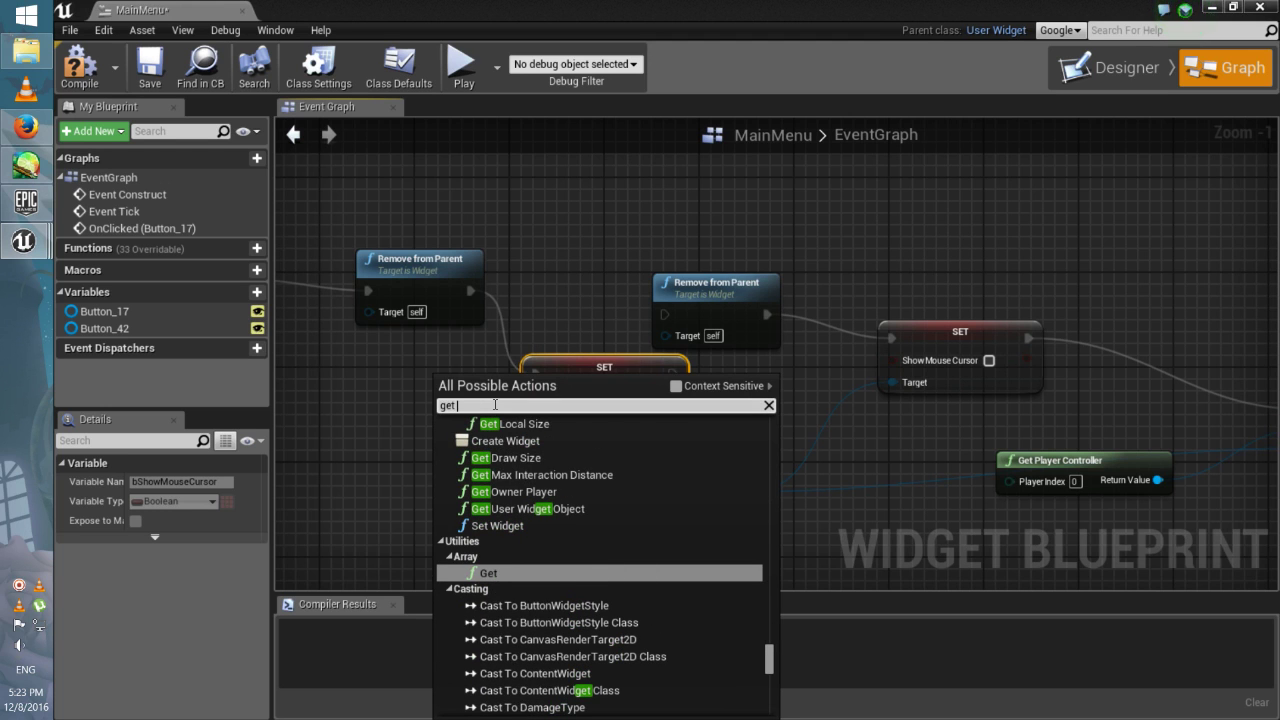
pyautogui.write(' player')
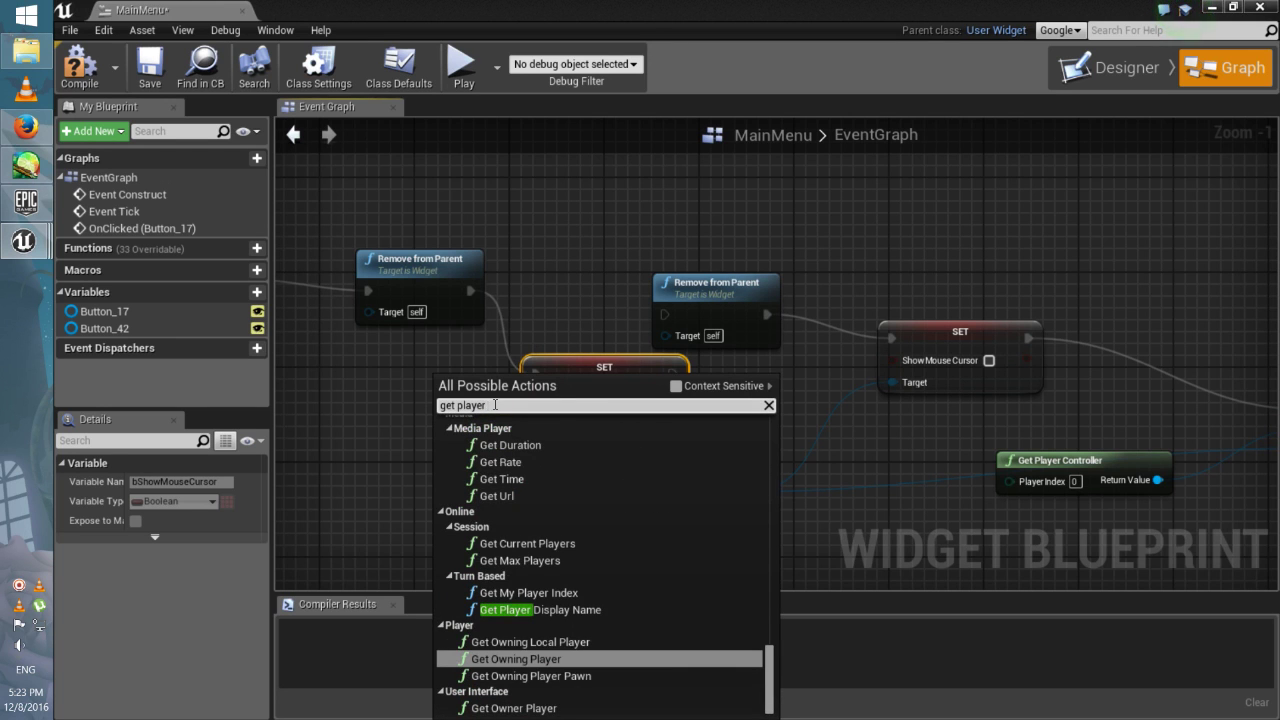
pyautogui.write(' con')
pyautogui.press('Return')
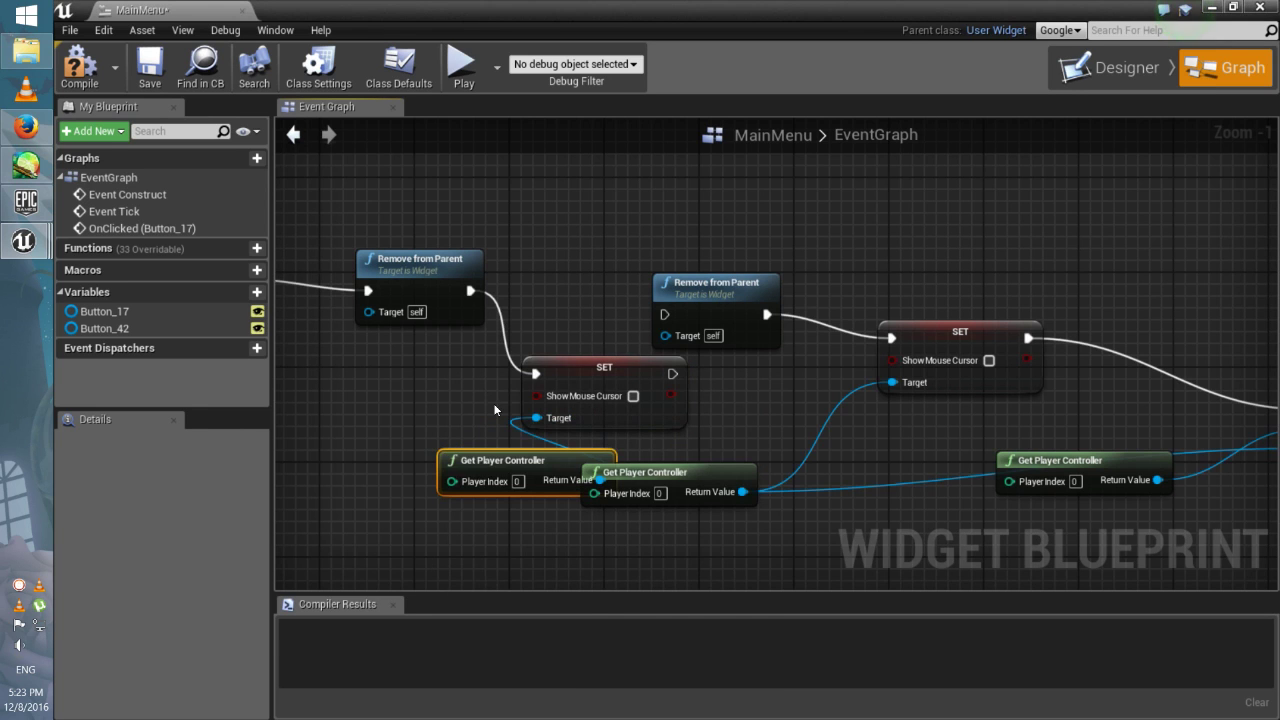
pyautogui.moveTo(503, 464); pyautogui.dragTo(381, 440)
# - Shift the older Remove from Parent and Get Player Controller nodes right to make room
pyautogui.click(686, 288)
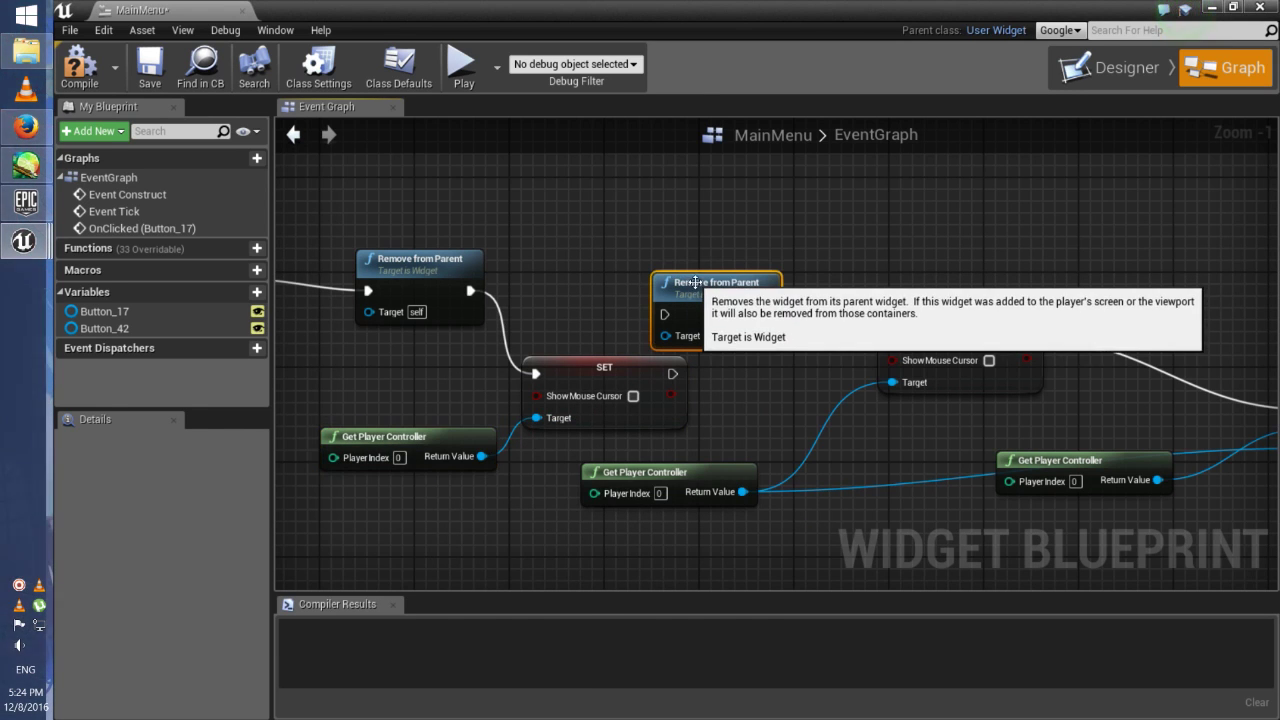
pyautogui.keyDown('ctrl'); pyautogui.click(720, 466); pyautogui.keyUp('ctrl')
pyautogui.moveTo(722, 289); pyautogui.dragTo(1213, 259)
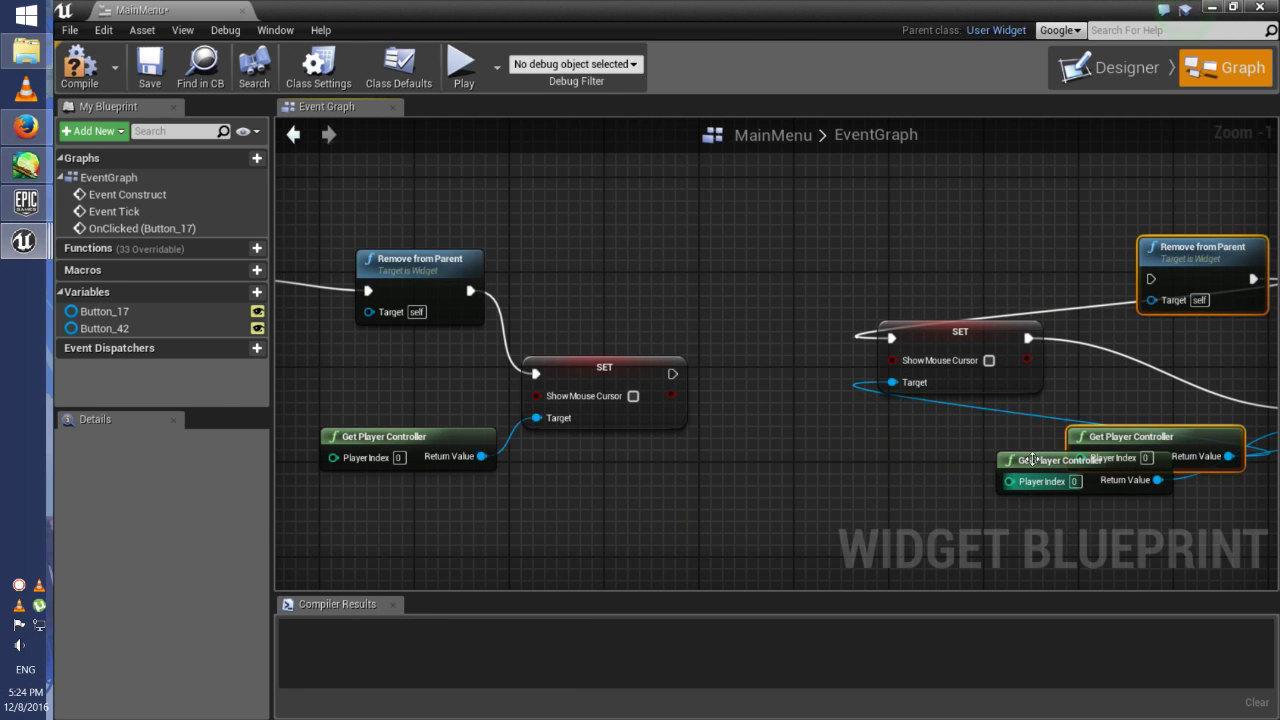
pyautogui.moveTo(1041, 473); pyautogui.dragTo(1216, 520)
pyautogui.moveTo(1216, 520); pyautogui.dragTo(739, 448, button='right')
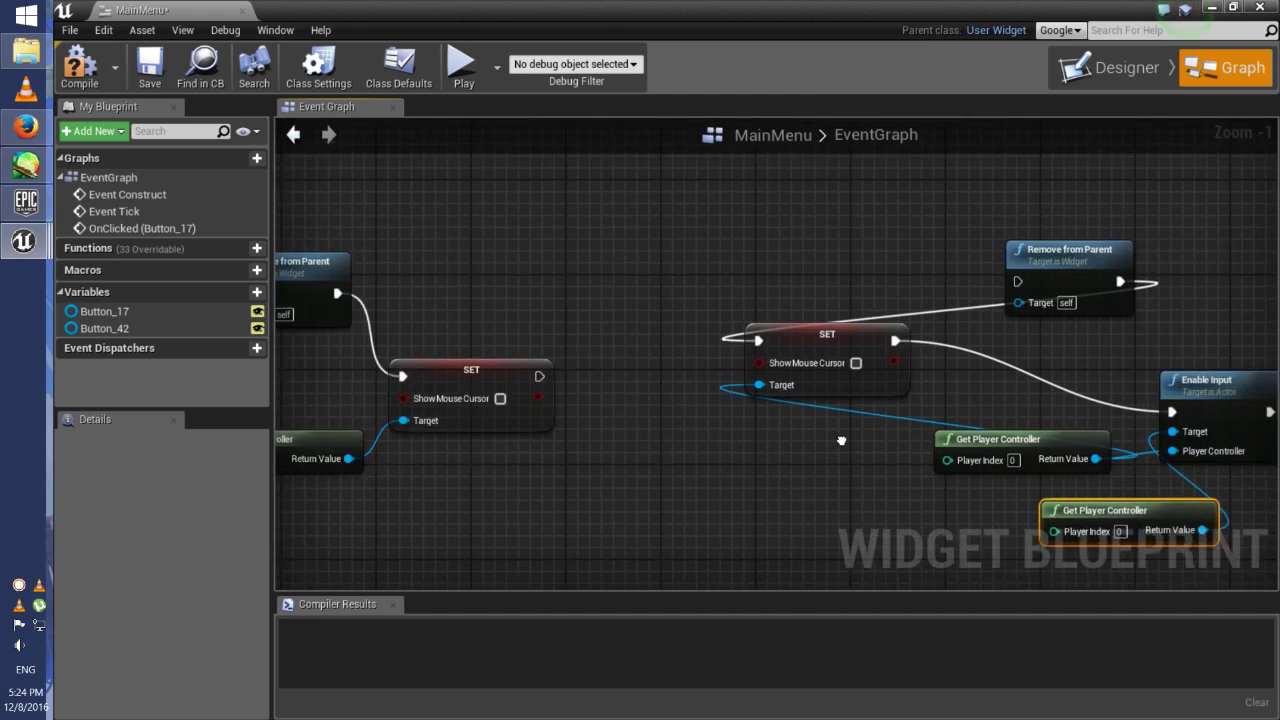
# - Shift Enable Input and Set Game Paused right, and add an Enable Input node after the new SET
pyautogui.moveTo(931, 321); pyautogui.dragTo(990, 321)
pyautogui.moveTo(1134, 305); pyautogui.dragTo(1216, 317)
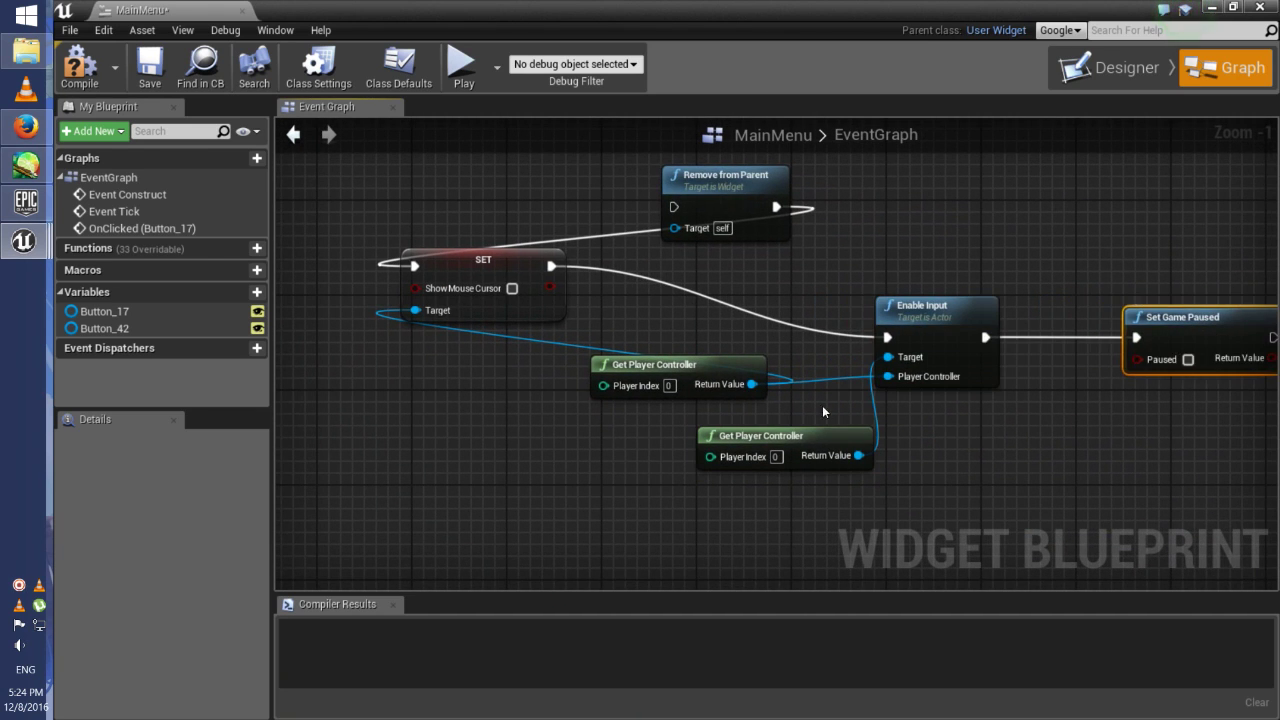
pyautogui.moveTo(813, 403); pyautogui.dragTo(1157, 375, button='right')
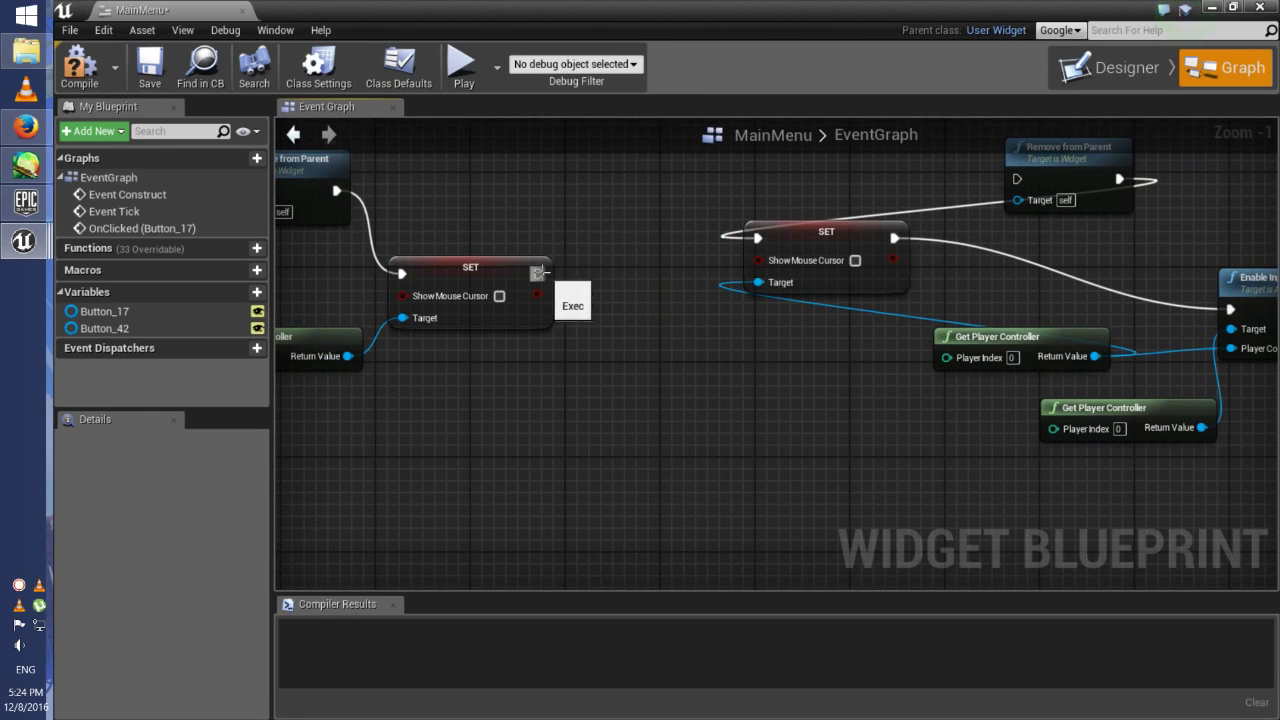
pyautogui.moveTo(538, 273); pyautogui.dragTo(601, 343)
pyautogui.write('ena')
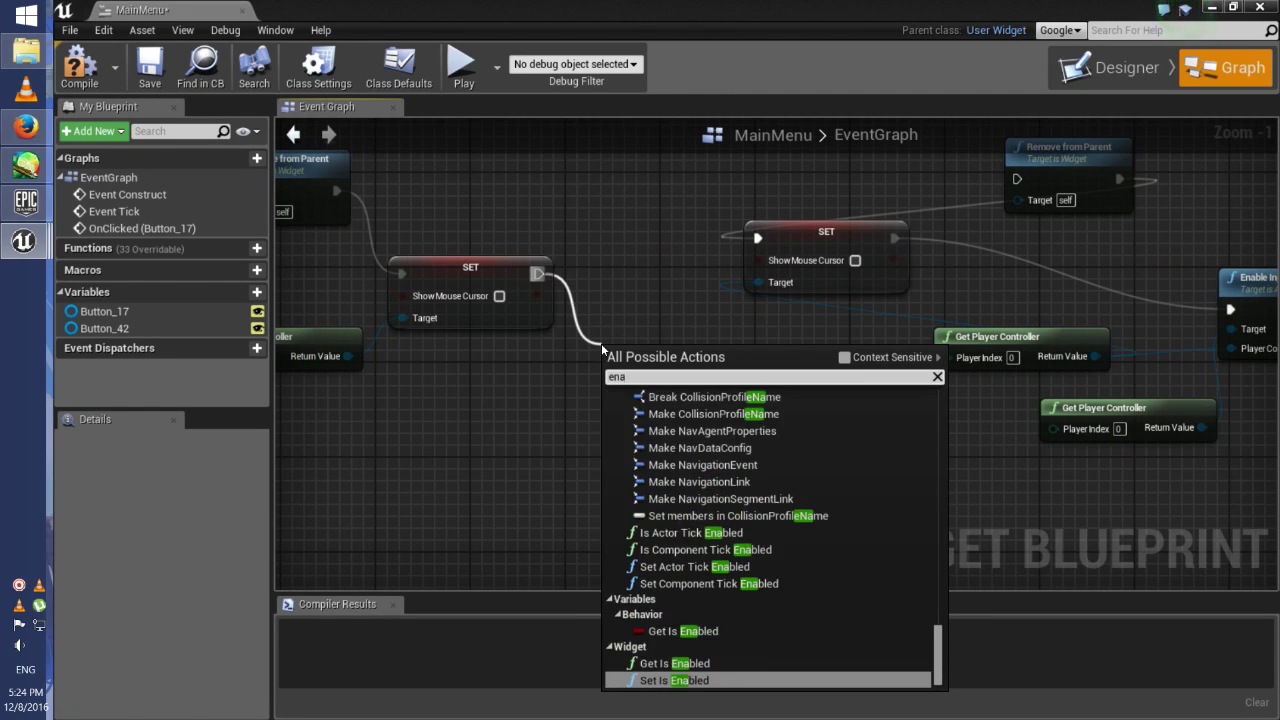
pyautogui.write('ble')
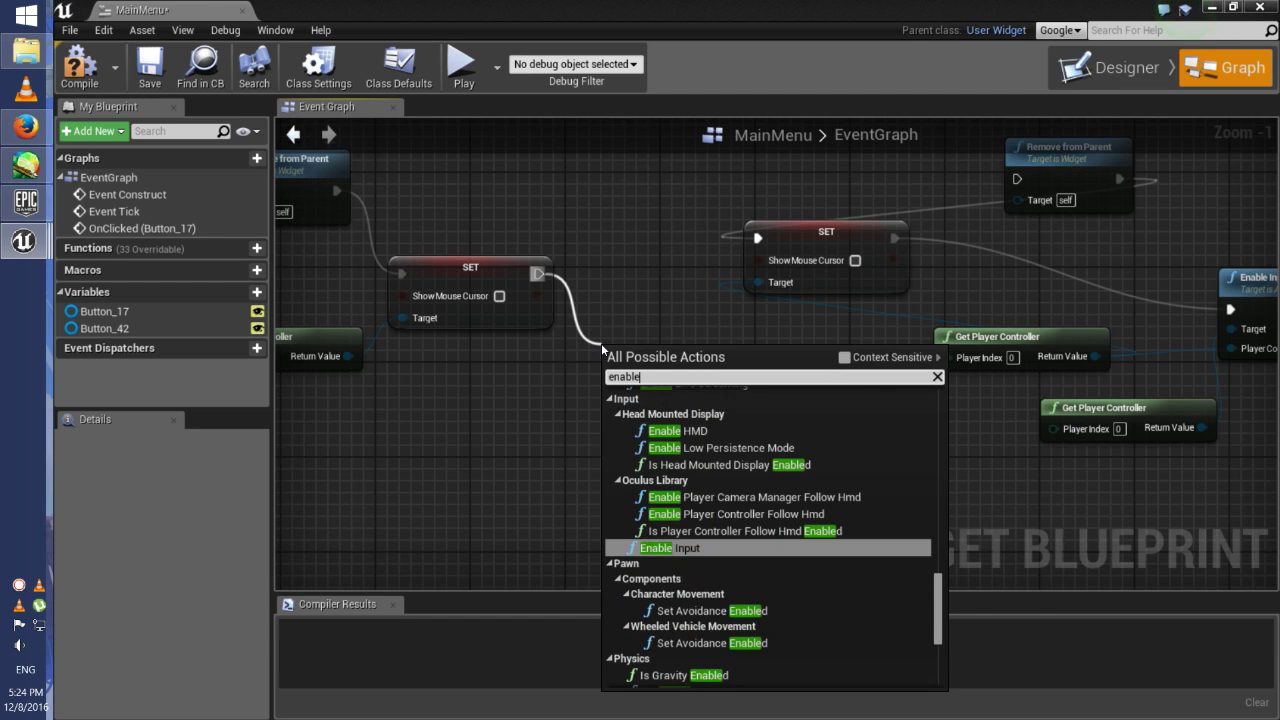
pyautogui.press('Return')
pyautogui.moveTo(706, 349); pyautogui.dragTo(789, 337)
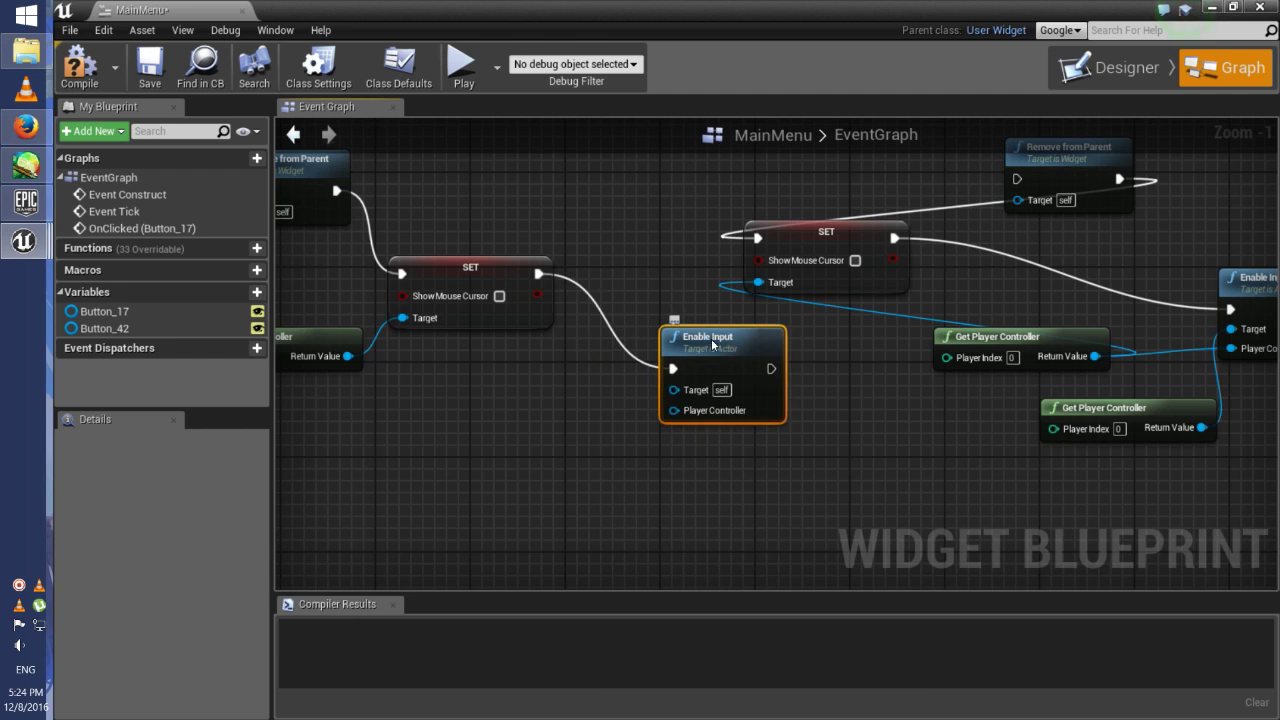
pyautogui.click(504, 415)
# - Add a Get Player Controller node to the graph
pyautogui.rightClick(508, 415)
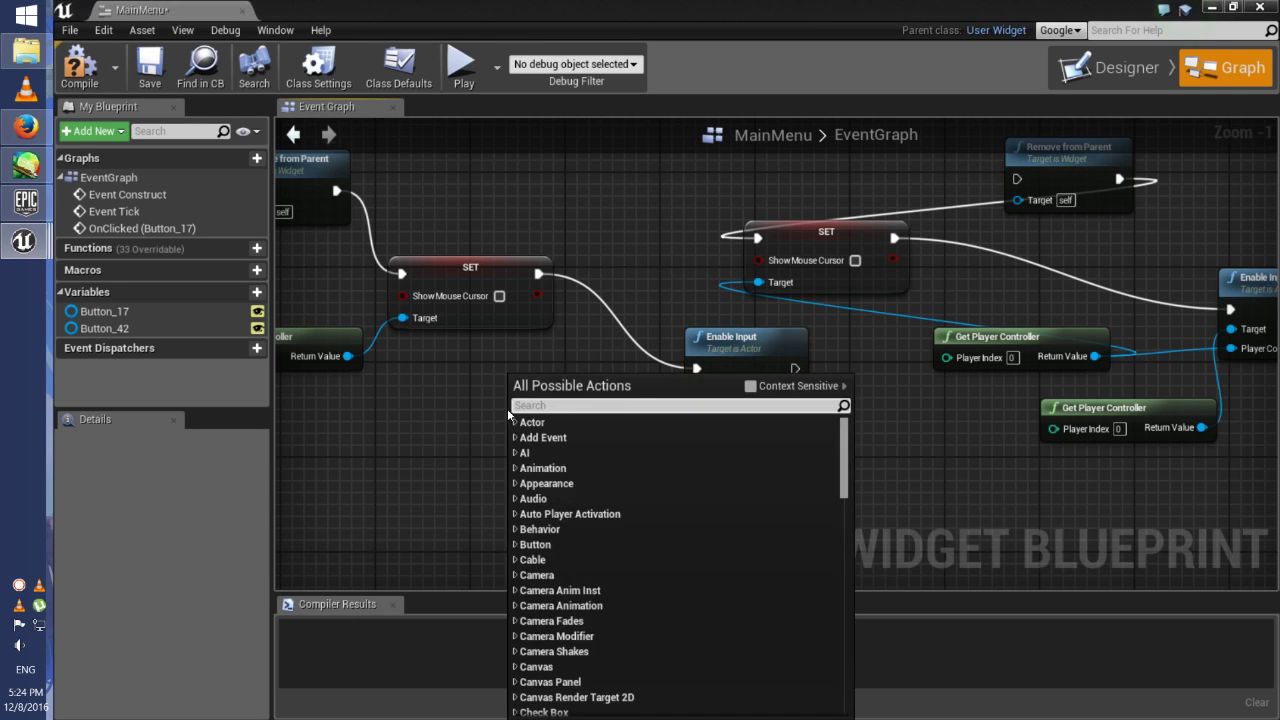
pyautogui.write('get plae')
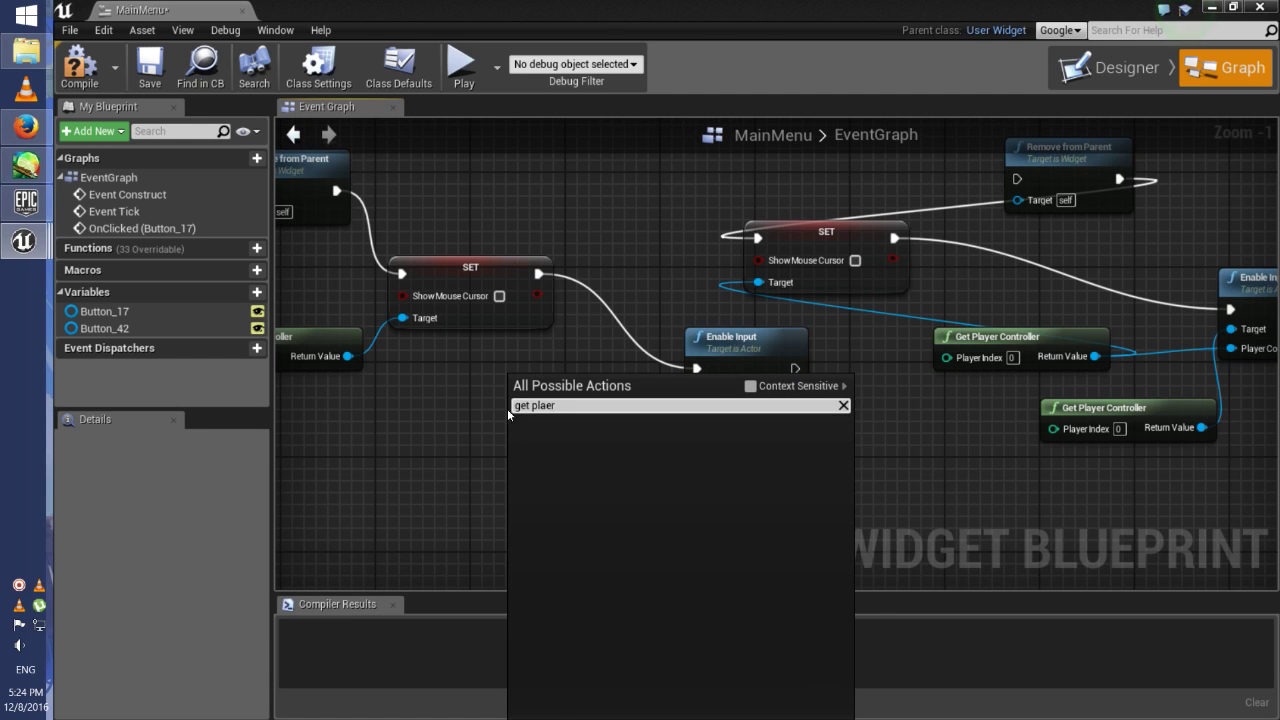
pyautogui.press('BackSpace')
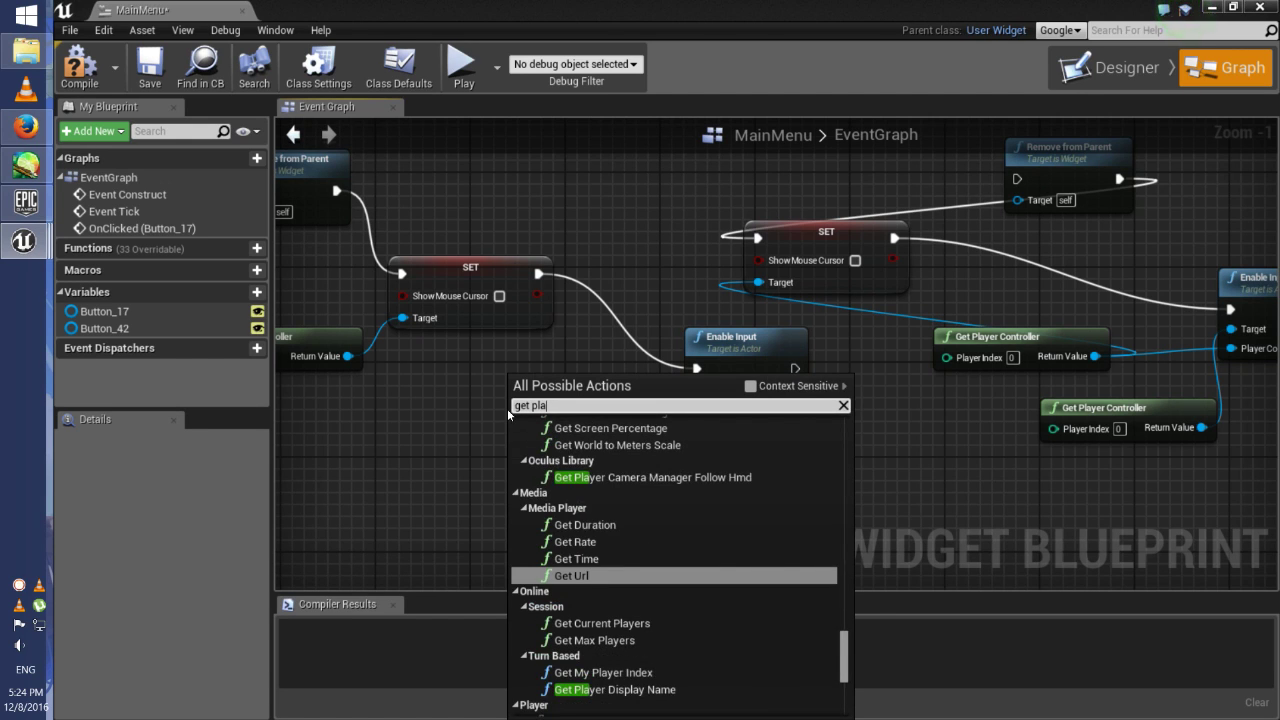
pyautogui.write('yer')
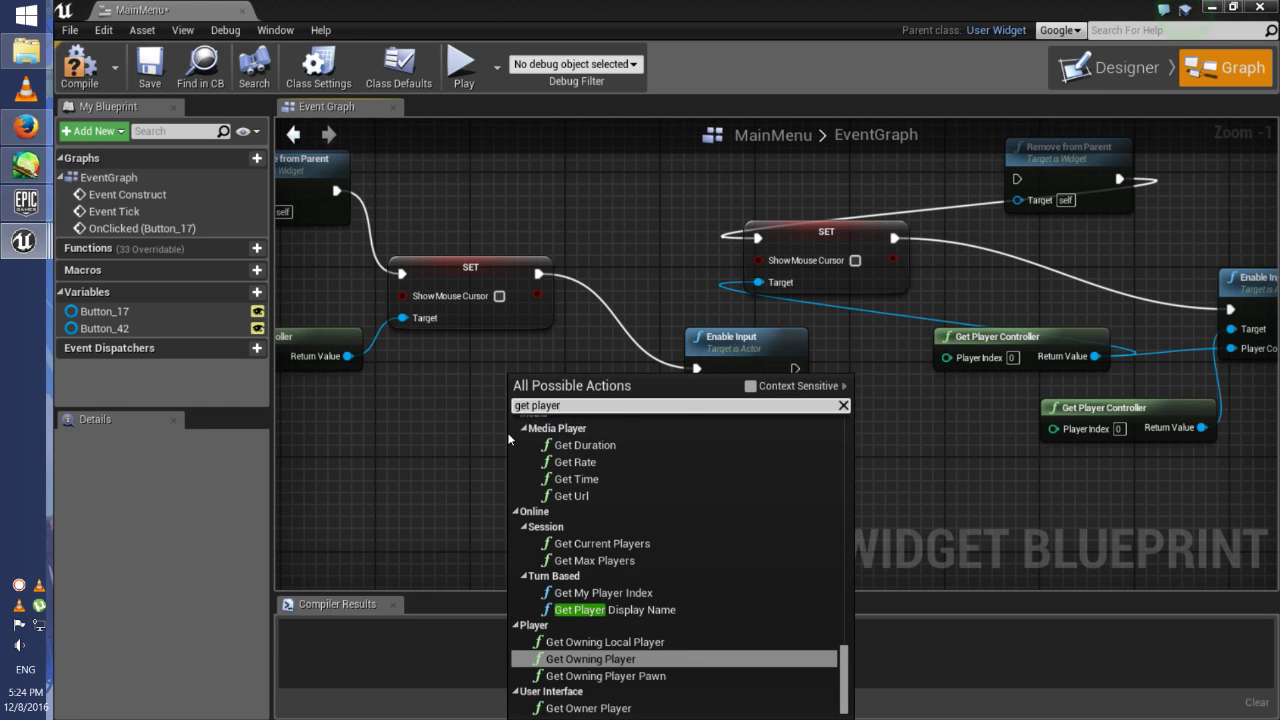
pyautogui.write(' cont')
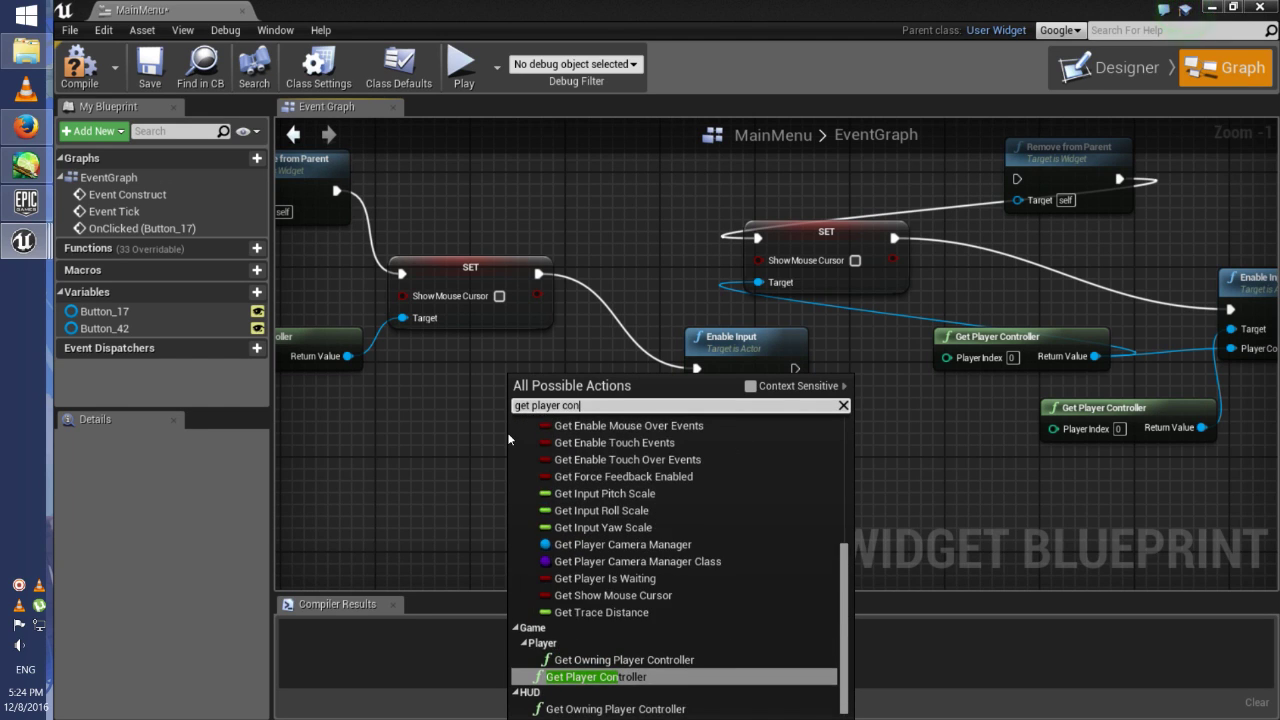
pyautogui.press('Return')
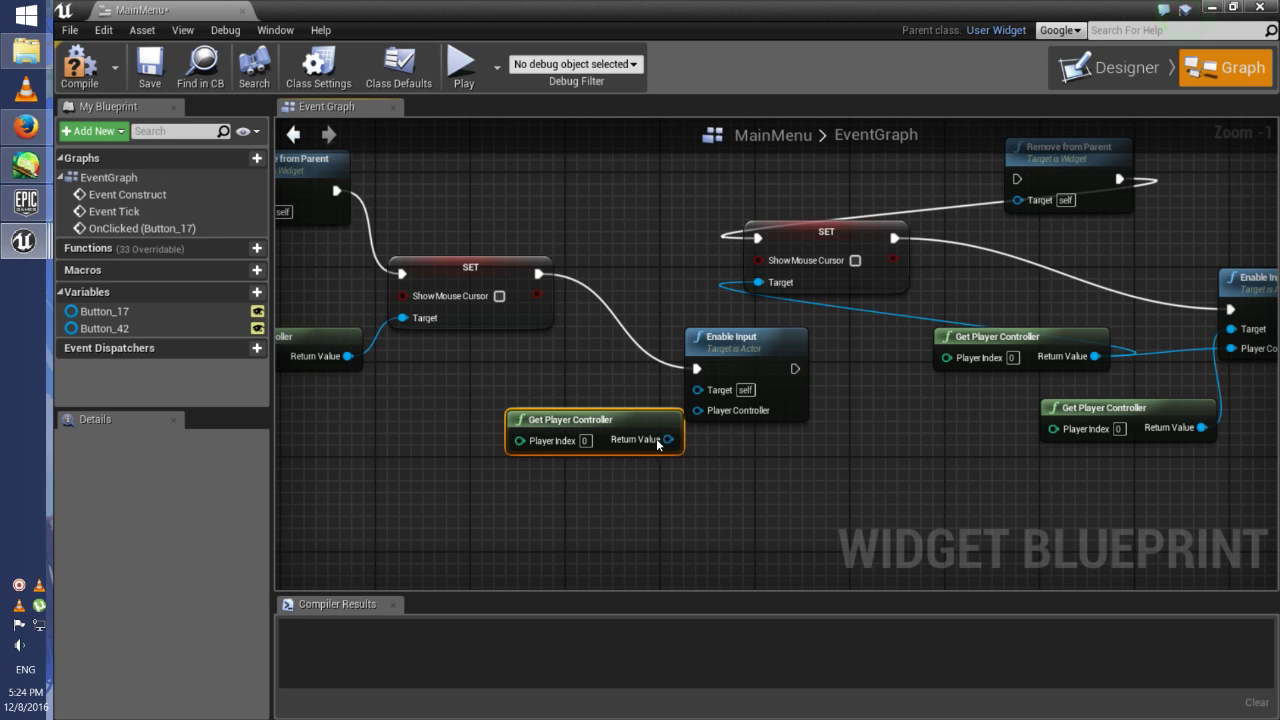
# - Wire its Return Value into Enable Input's Player Controller pin and pull a wire from Enable Input's exec
pyautogui.moveTo(668, 439)
pyautogui.mouseDown()
pyautogui.moveTo(688, 444)
pyautogui.moveTo(692, 392)
pyautogui.moveTo(593, 420)
pyautogui.moveTo(697, 393)
pyautogui.moveTo(649, 412)
pyautogui.mouseUp()
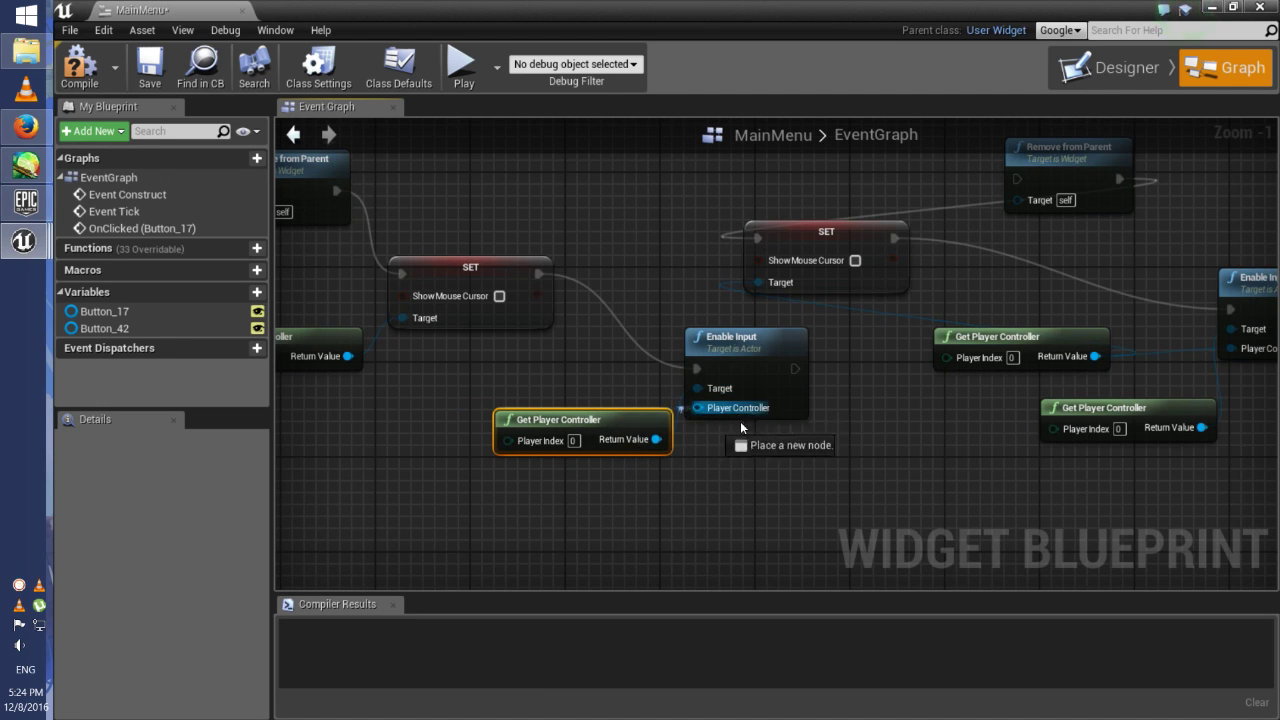
pyautogui.moveTo(744, 424); pyautogui.dragTo(348, 356)
pyautogui.moveTo(519, 413); pyautogui.dragTo(369, 413)
pyautogui.moveTo(727, 461)
pyautogui.mouseDown(button='right')
pyautogui.moveTo(651, 453)
pyautogui.moveTo(441, 471)
pyautogui.mouseUp(button='right')
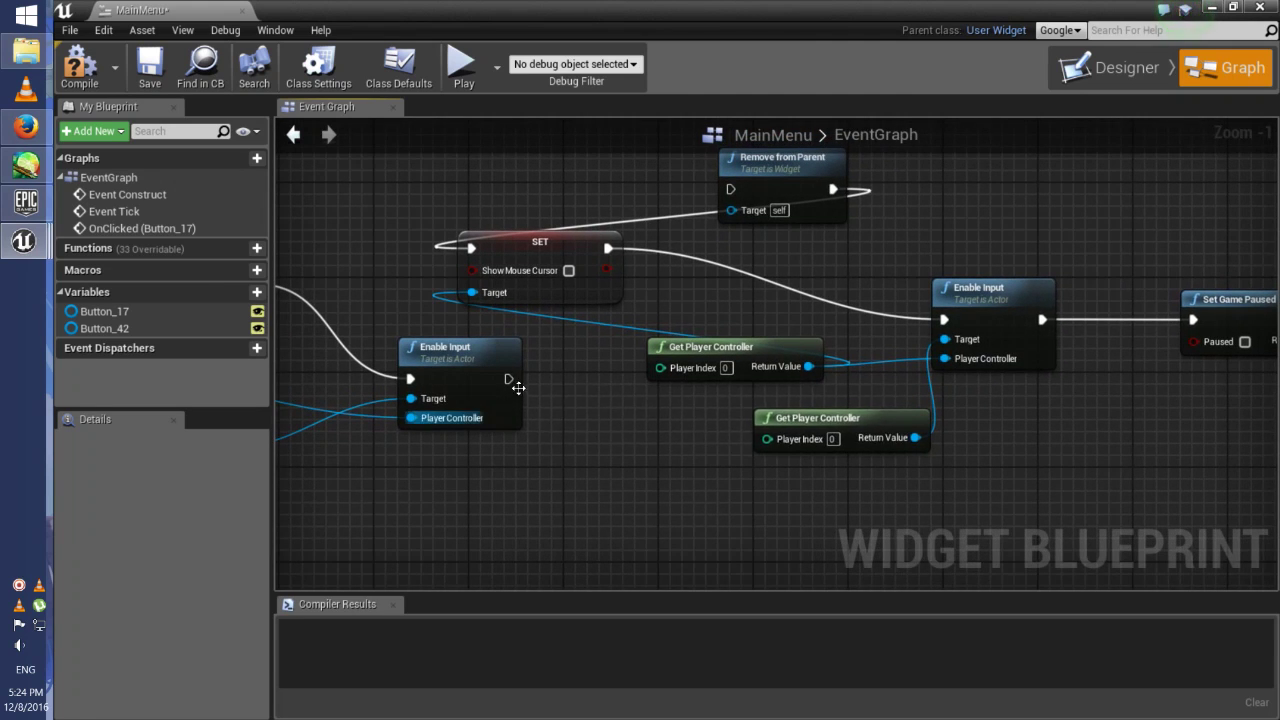
pyautogui.moveTo(518, 378); pyautogui.dragTo(594, 481)
# - Add a Set Game Paused node after Enable Input, with Paused left off
pyautogui.write('set ')
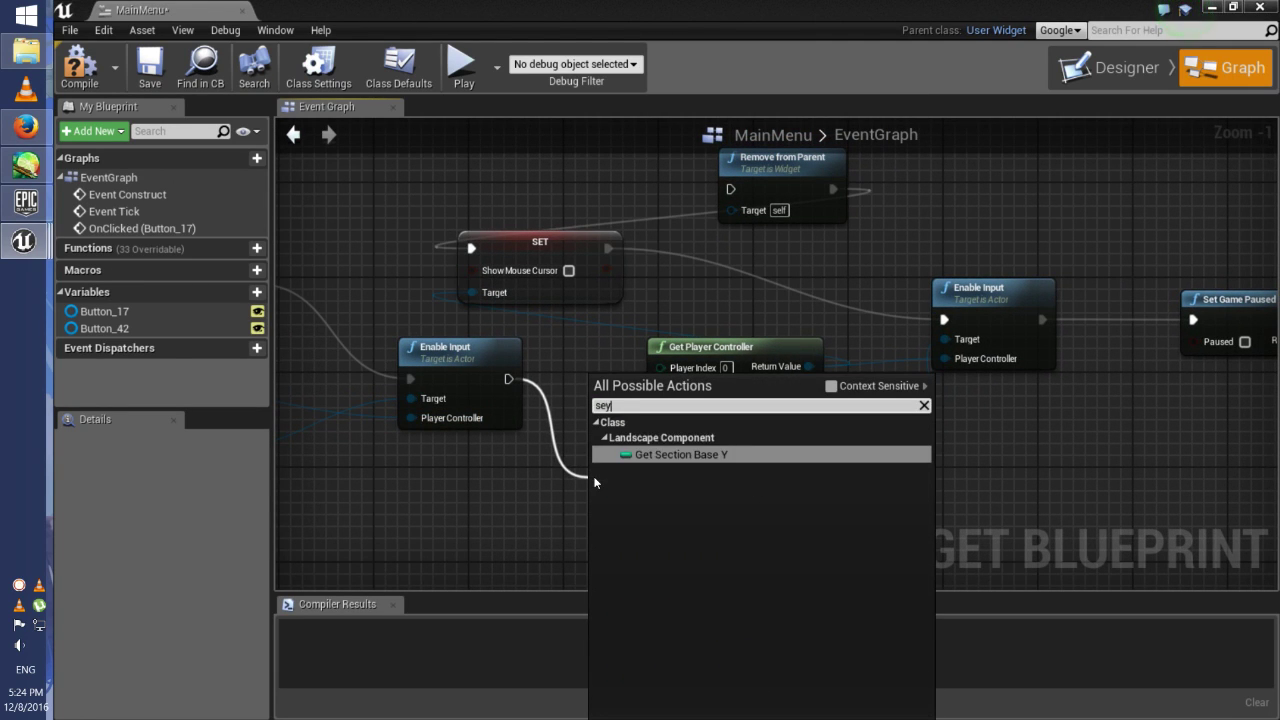
pyautogui.write('game')
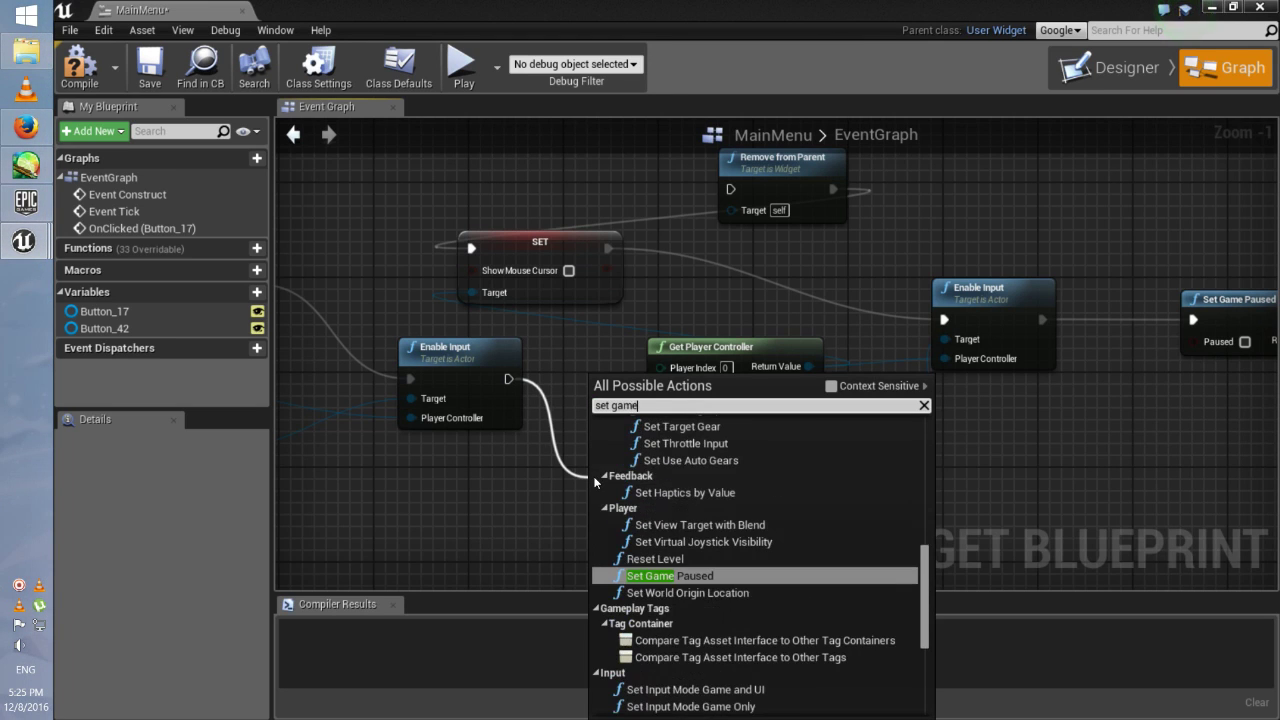
pyautogui.write(' pa')
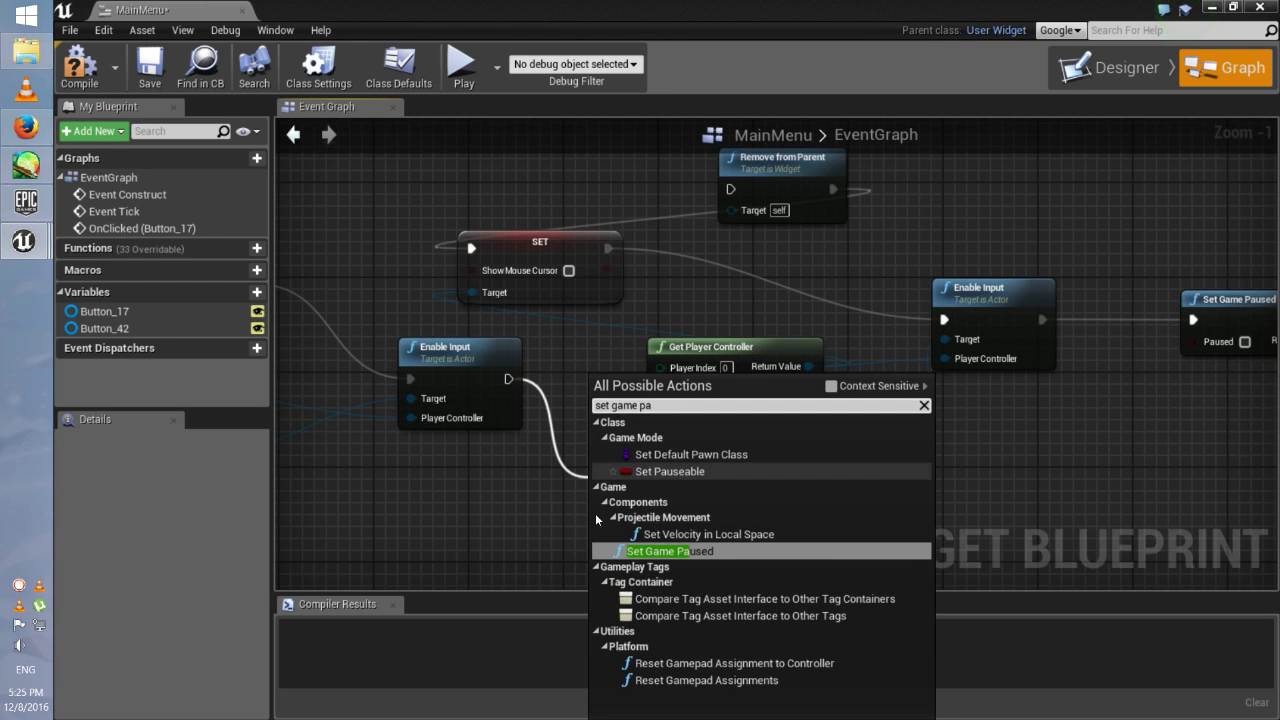
pyautogui.click(670, 551)
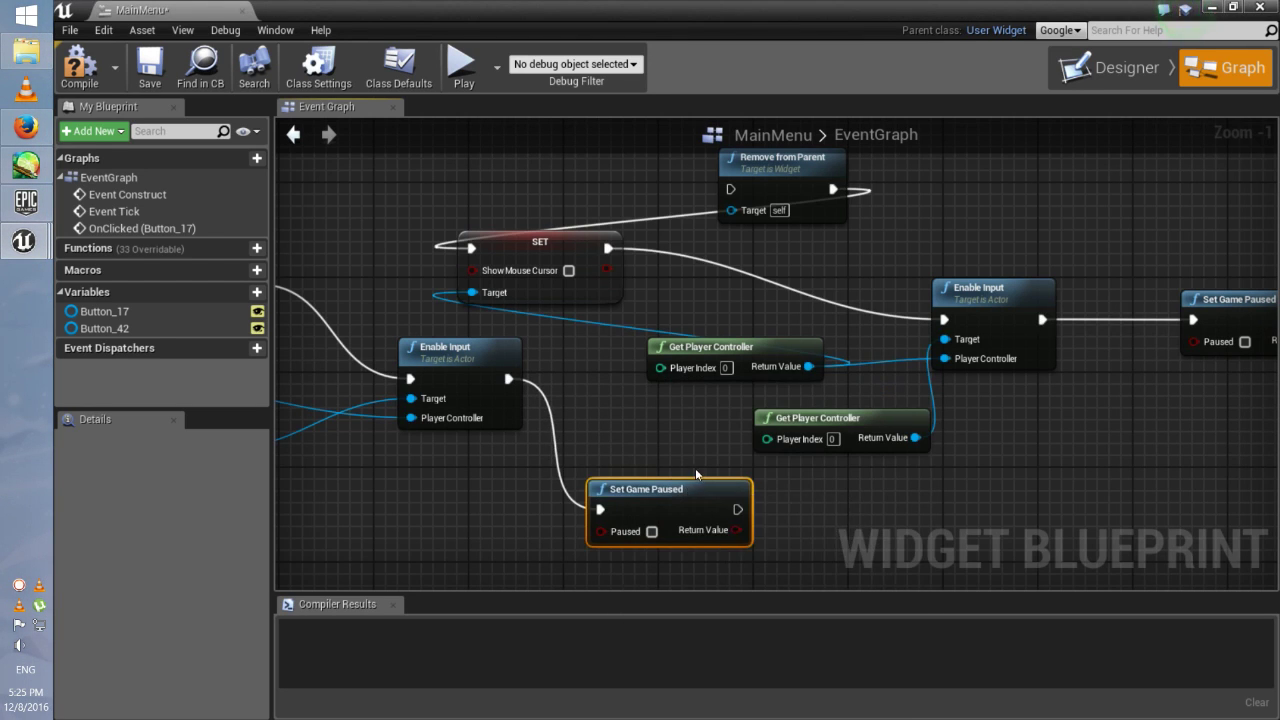
pyautogui.scroll(1, 780, 430)
pyautogui.scroll(-6, 1013, 432)
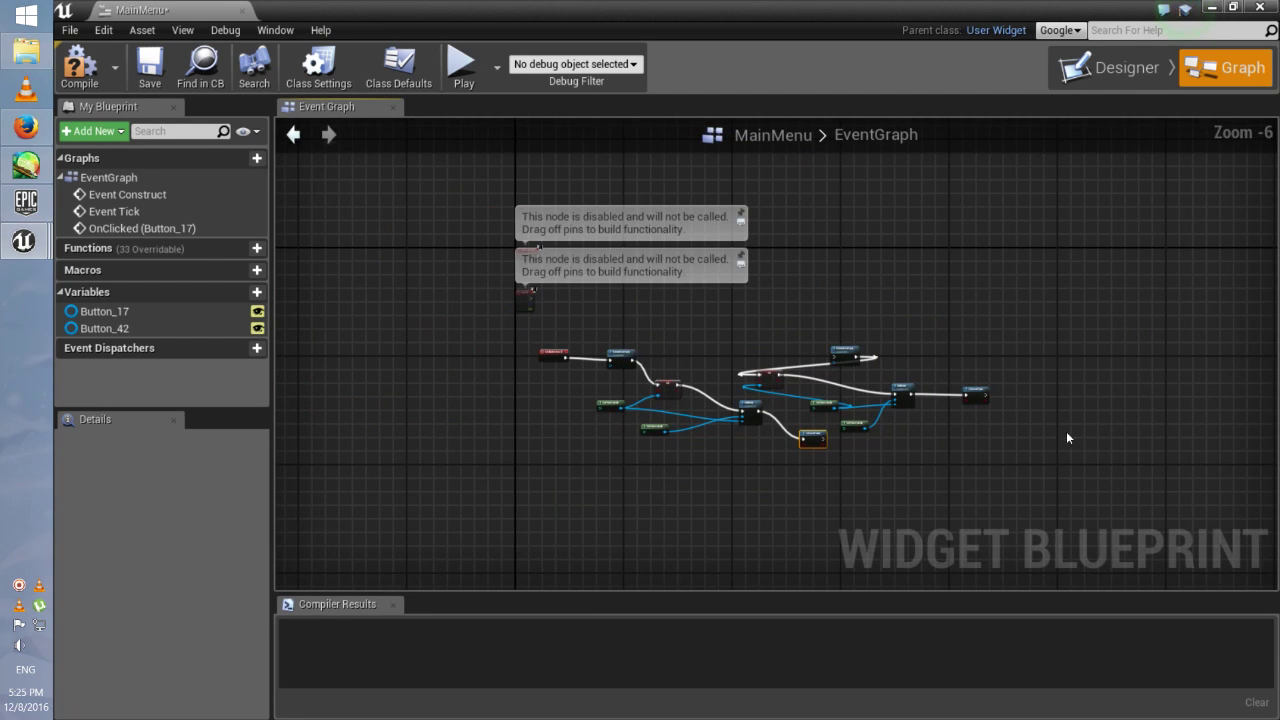
# - Delete the leftover duplicate nodes, including the redundant SET node
pyautogui.moveTo(1074, 451); pyautogui.dragTo(871, 336)
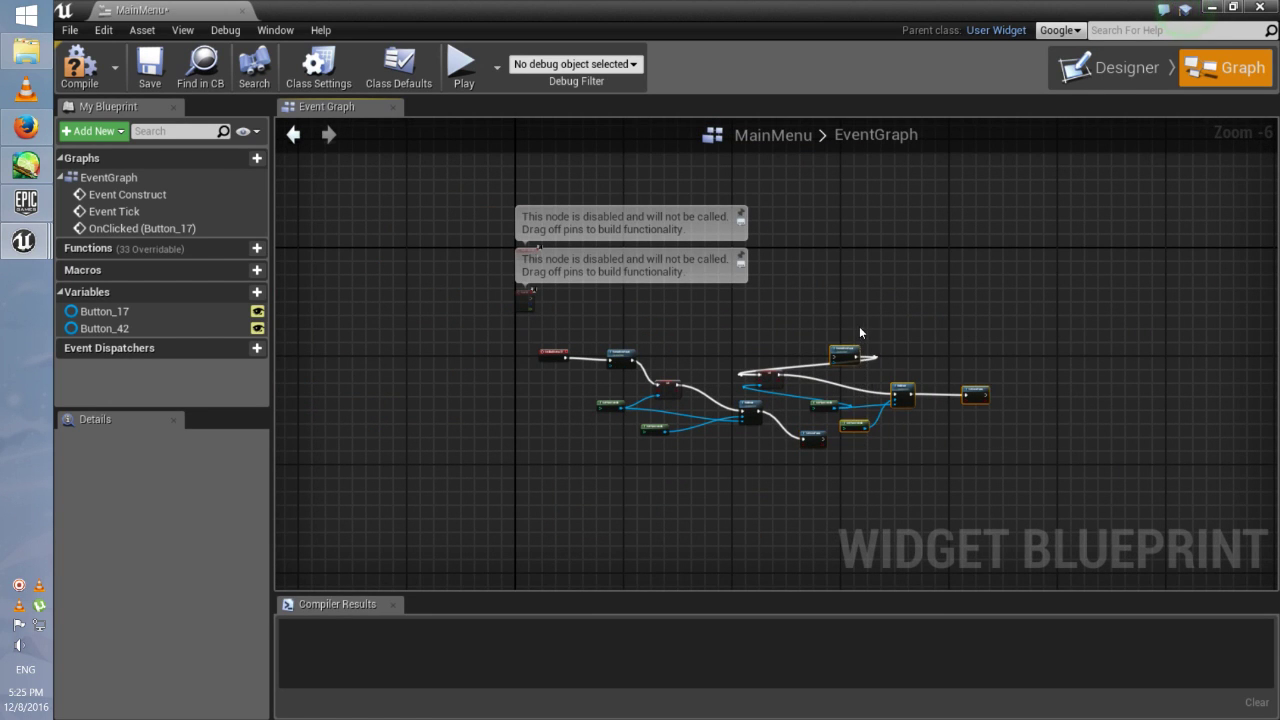
pyautogui.scroll(4, 817, 356)
pyautogui.click(752, 403)
pyautogui.press('Delete')
pyautogui.click(894, 491)
pyautogui.press('Delete')
# - Pan the graph to check the chain from OnClicked (Button_17) to Set Game Paused
pyautogui.moveTo(536, 517); pyautogui.dragTo(745, 420, button='right')
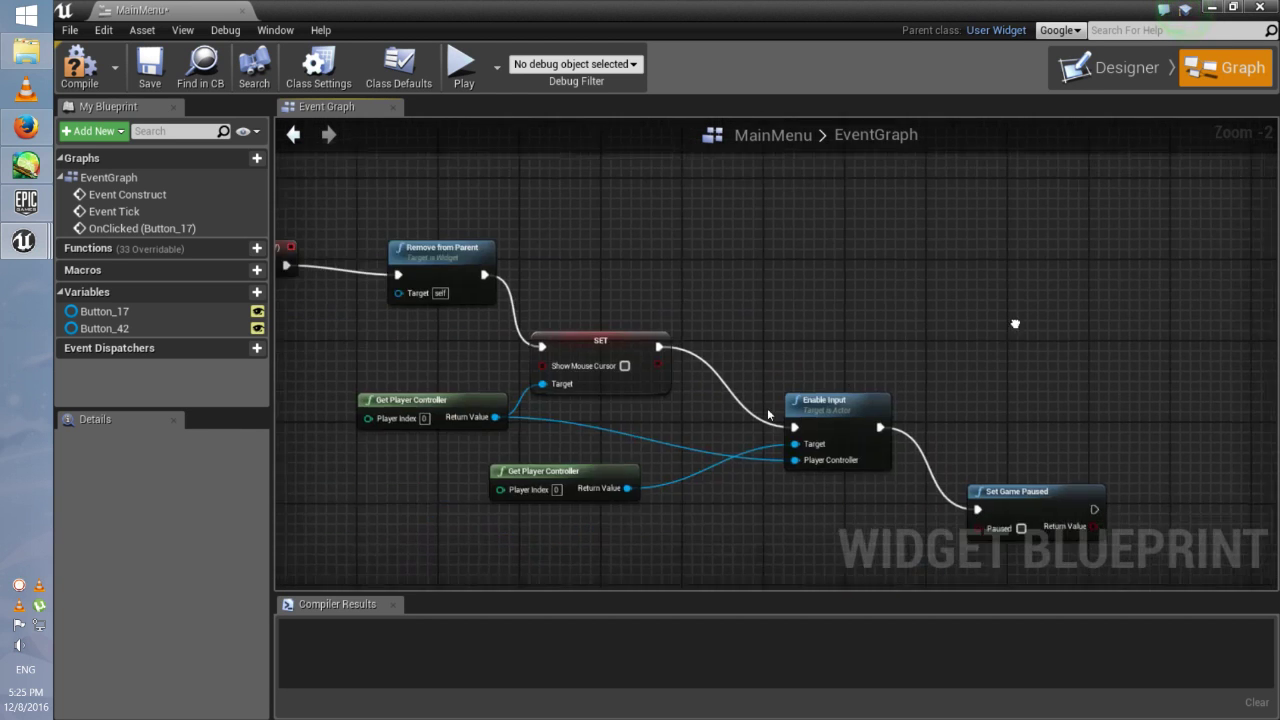
pyautogui.scroll(2, 745, 420)
pyautogui.scroll(-2, 611, 404)
pyautogui.scroll(-4, 611, 404)
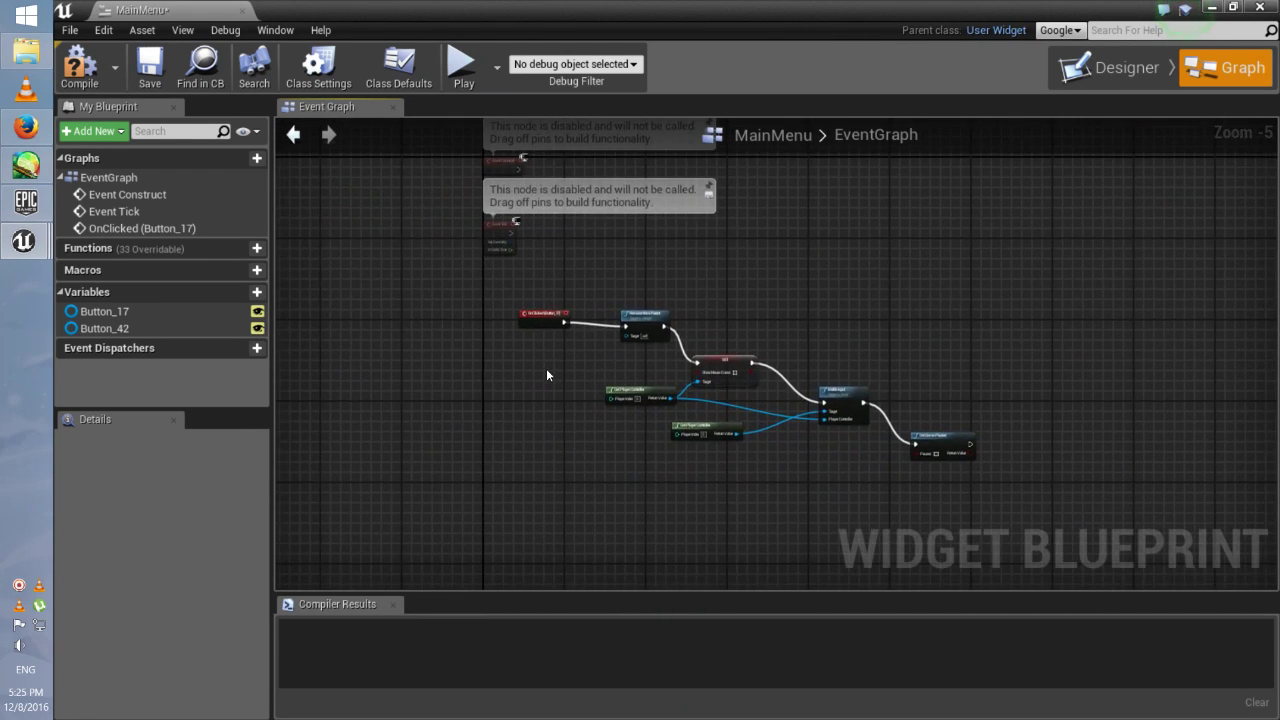
pyautogui.scroll(4, 547, 372)
pyautogui.moveTo(569, 343); pyautogui.dragTo(502, 311, button='right')
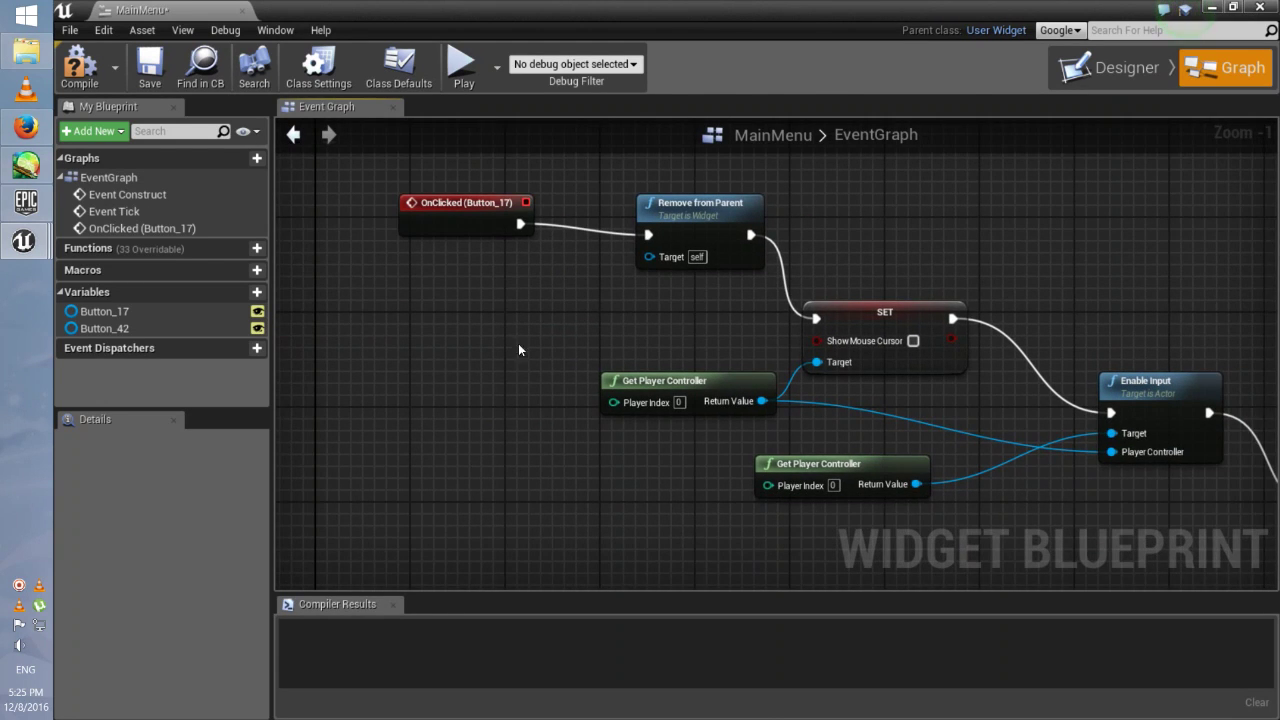
pyautogui.moveTo(526, 156); pyautogui.dragTo(451, 194, button='right')
pyautogui.moveTo(902, 303); pyautogui.dragTo(950, 317, button='right')
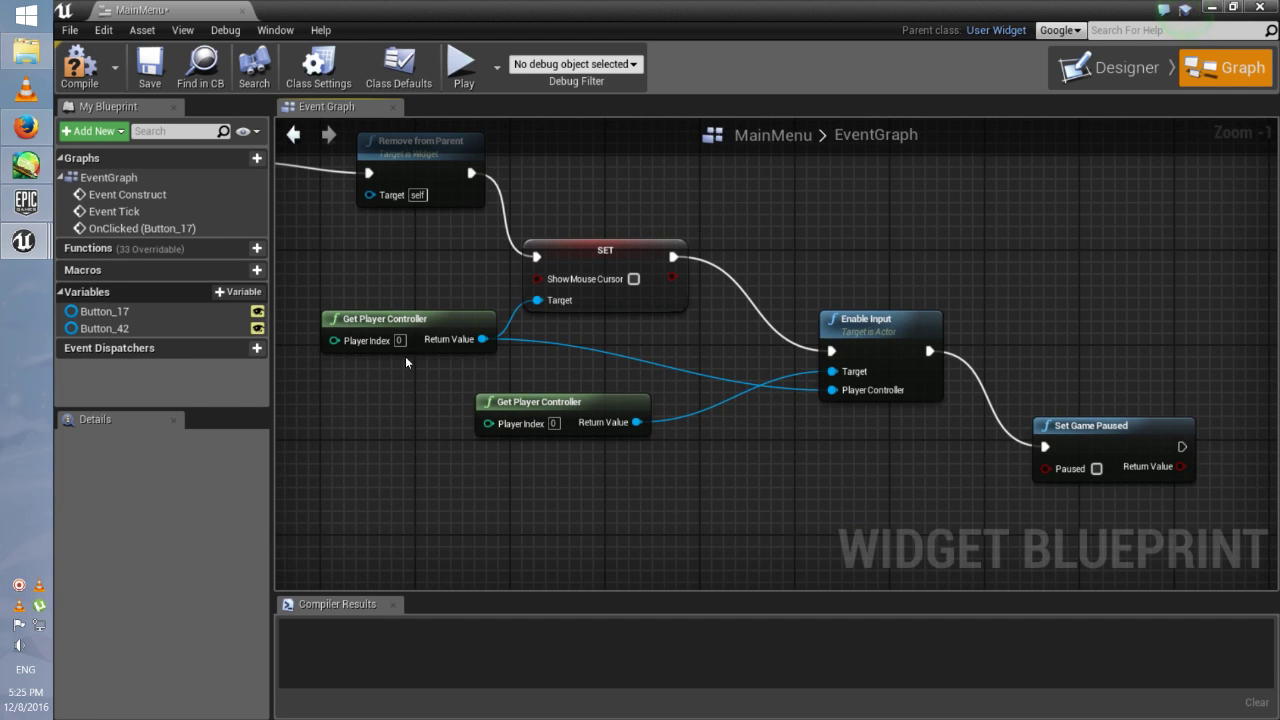
pyautogui.moveTo(529, 388); pyautogui.dragTo(833, 381, button='right')
pyautogui.moveTo(473, 355); pyautogui.dragTo(465, 310, button='right')
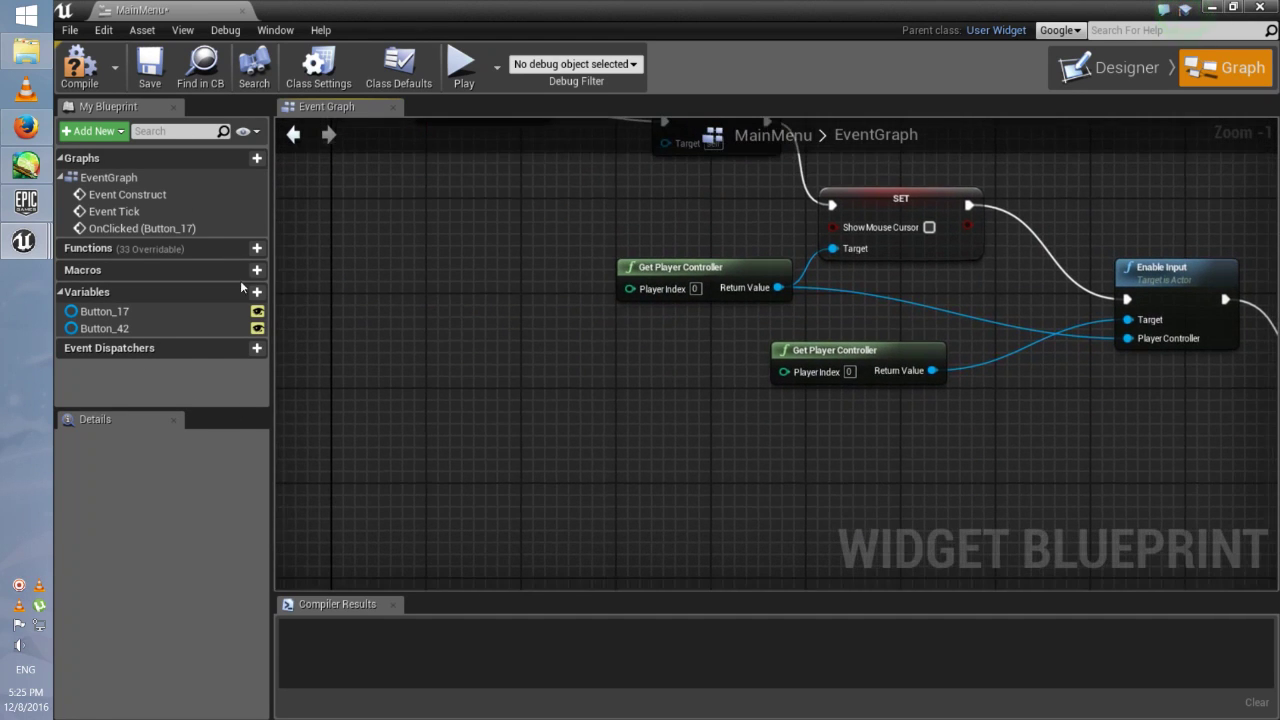
# - In the Designer, give the green Quit button an OnClicked event
pyautogui.click(1128, 70)
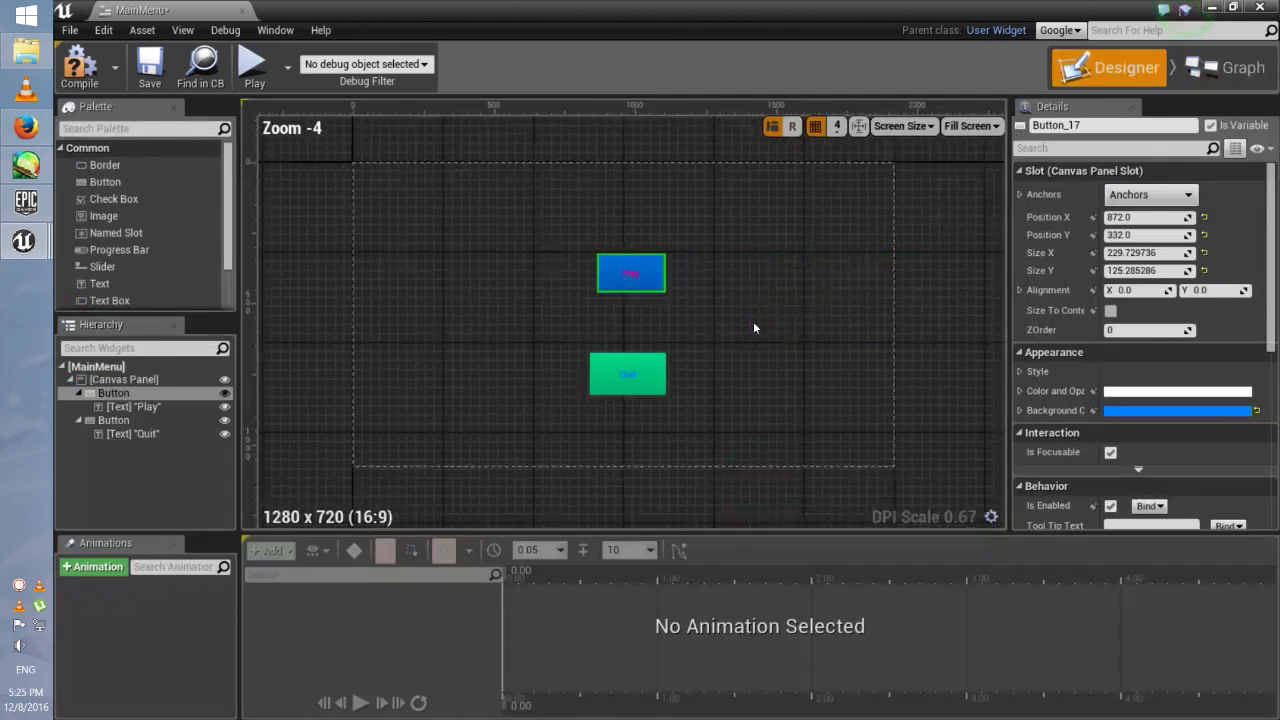
pyautogui.click(628, 374)
pyautogui.scroll(-1, 1160, 390)
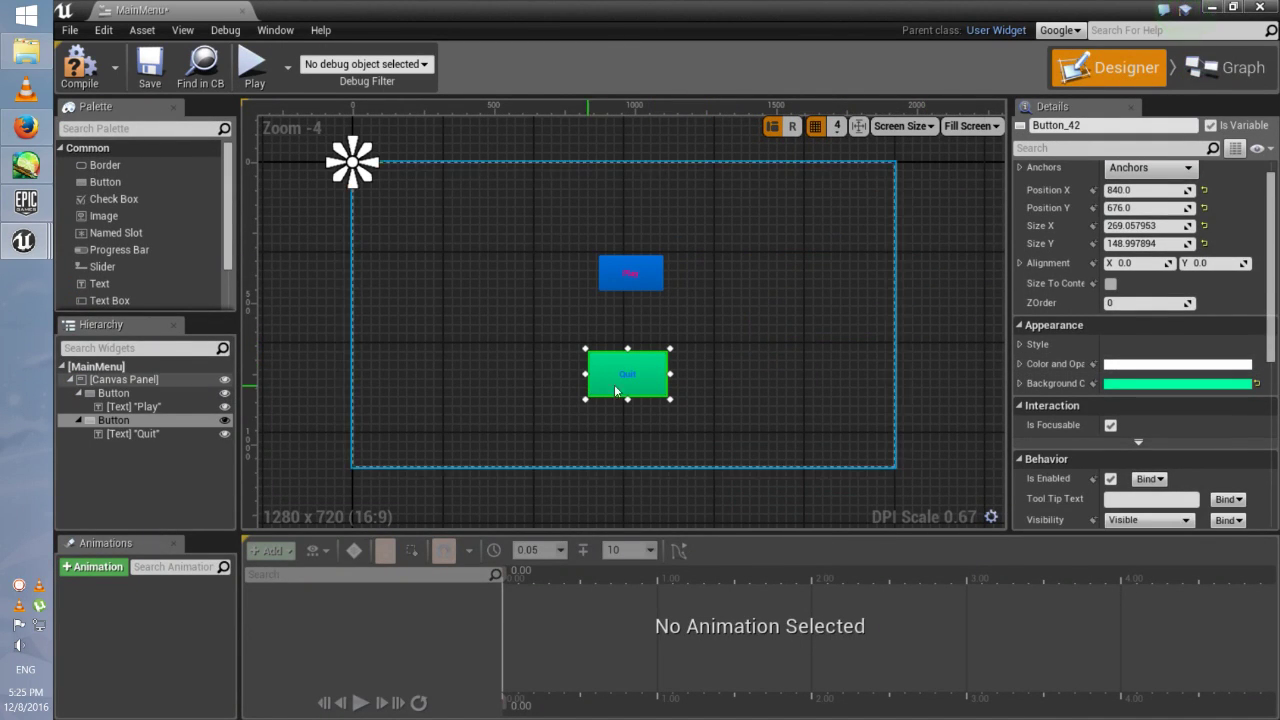
pyautogui.scroll(-3, 747, 375)
pyautogui.scroll(-1, 747, 375)
pyautogui.scroll(-6, 1257, 368)
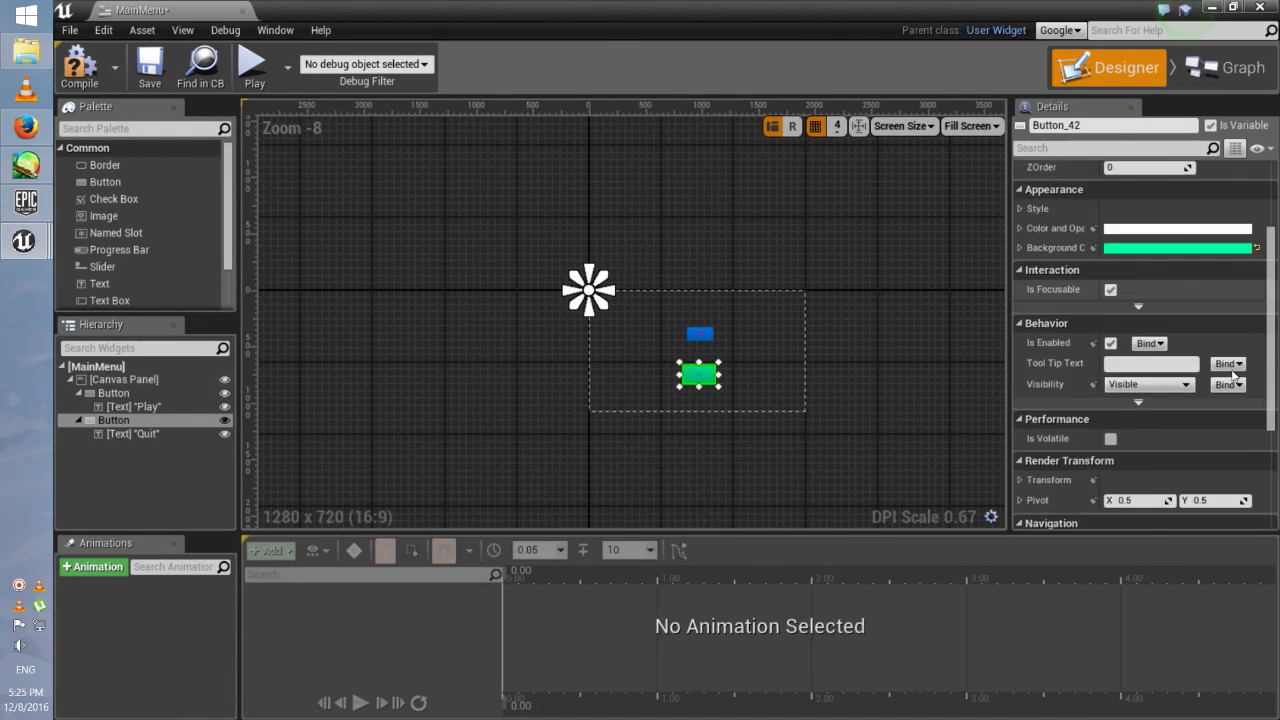
pyautogui.scroll(-6, 1221, 385)
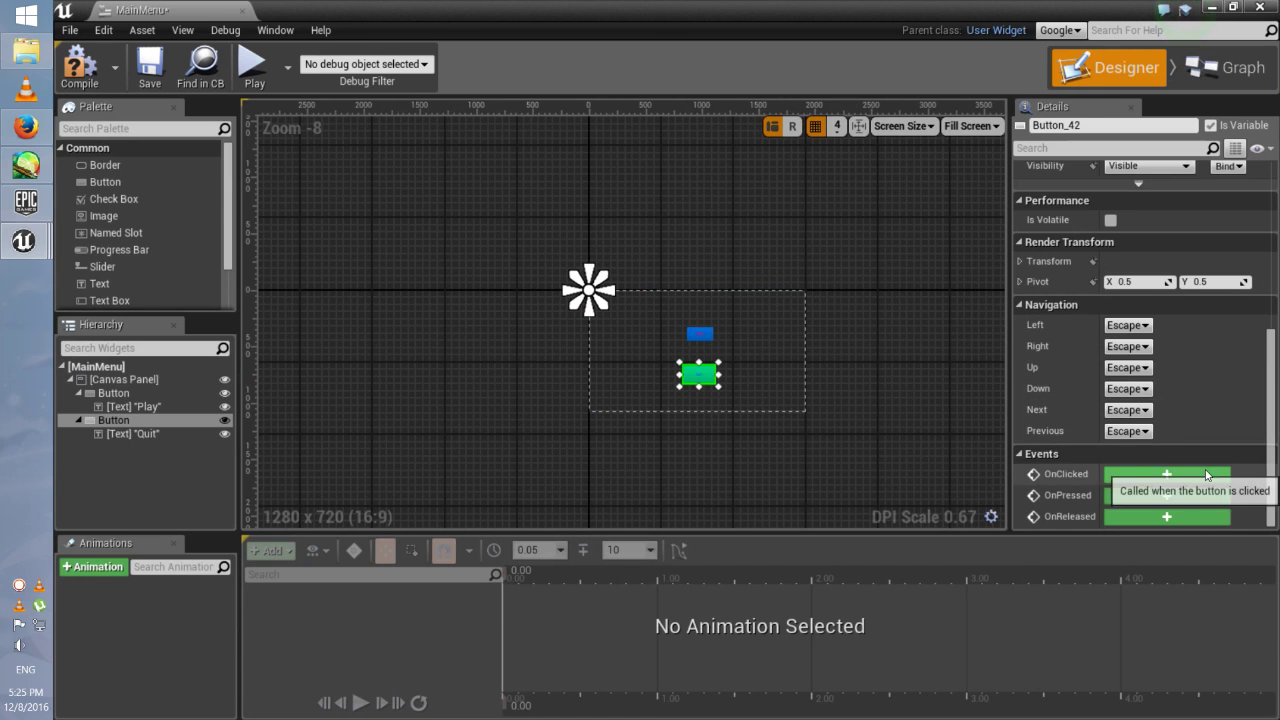
pyautogui.click(1166, 474)
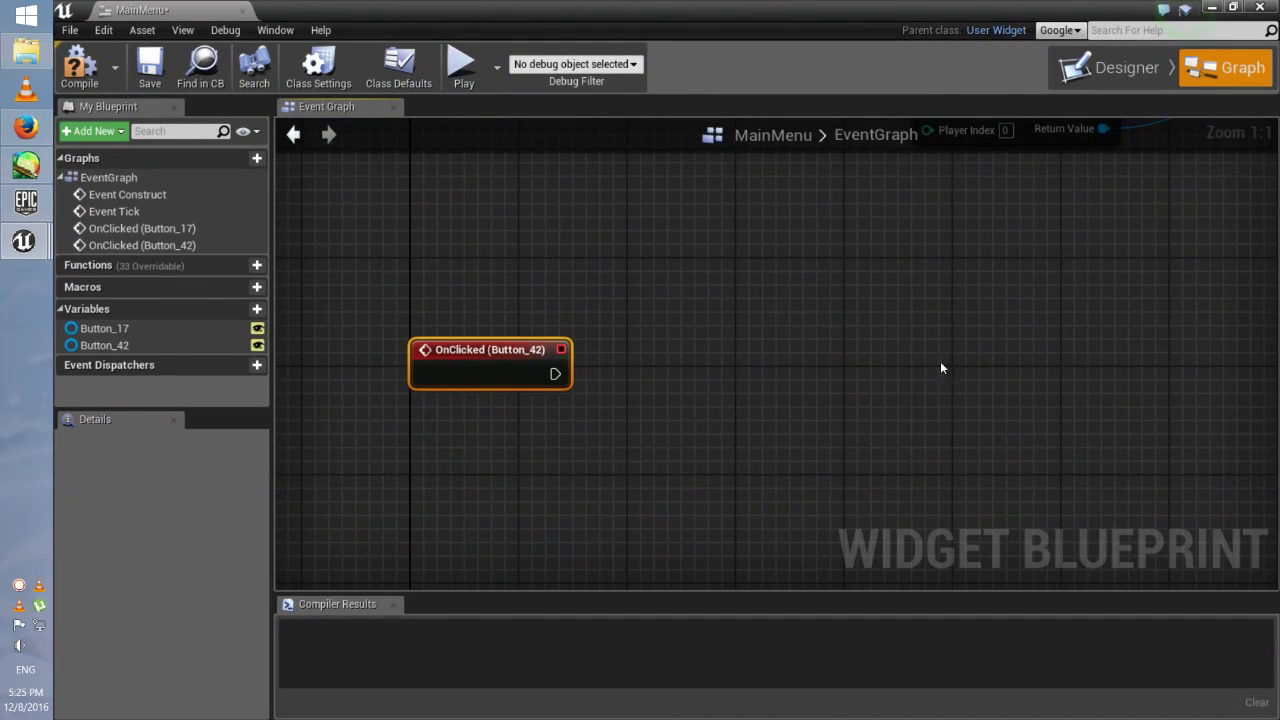
# - Connect a Quit Game node to the Quit button's OnClicked (Button_42) event
pyautogui.moveTo(568, 385)
pyautogui.mouseDown()
pyautogui.moveTo(678, 385)
pyautogui.moveTo(608, 385)
pyautogui.moveTo(700, 378)
pyautogui.moveTo(727, 351)
pyautogui.mouseUp()
pyautogui.write('q')
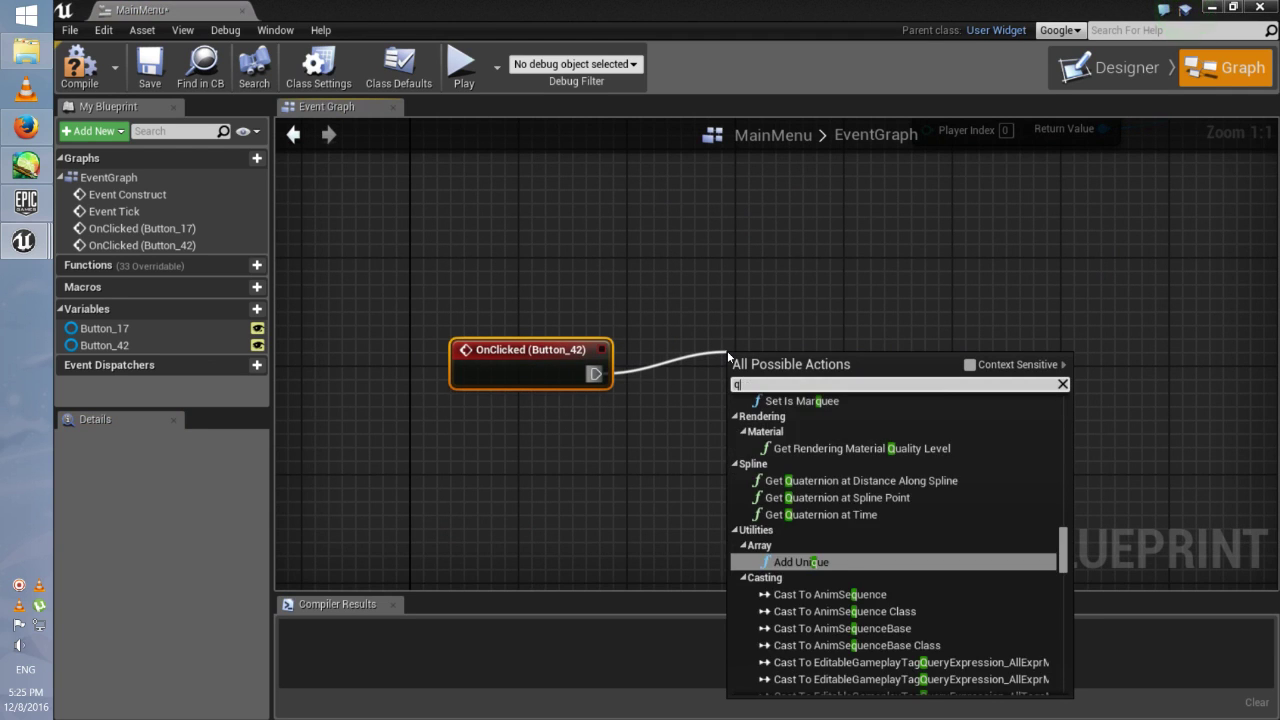
pyautogui.write('uit')
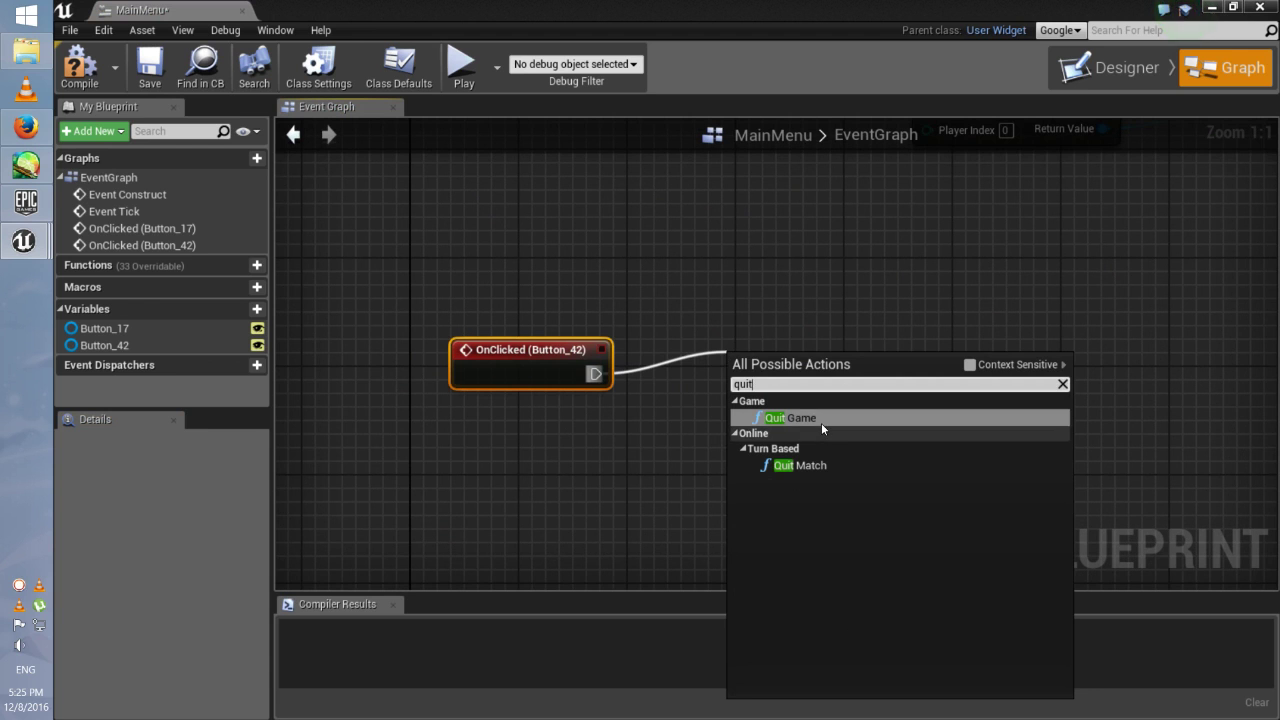
pyautogui.click(821, 420)
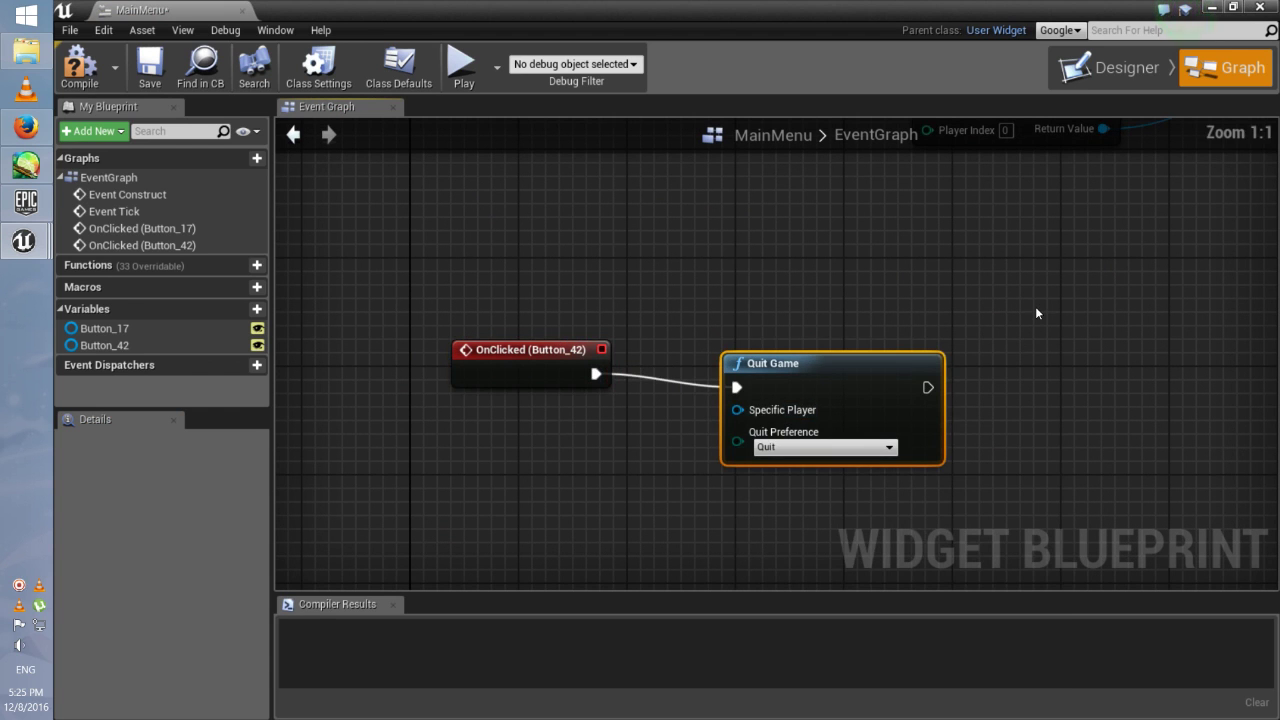
pyautogui.scroll(-5, 1035, 313)
pyautogui.scroll(-2, 1035, 313)
pyautogui.scroll(2, 925, 325)
pyautogui.scroll(2, 987, 324)
pyautogui.scroll(-1, 951, 379)
pyautogui.scroll(-1, 955, 370)
pyautogui.scroll(-1, 957, 368)
pyautogui.scroll(4, 995, 376)
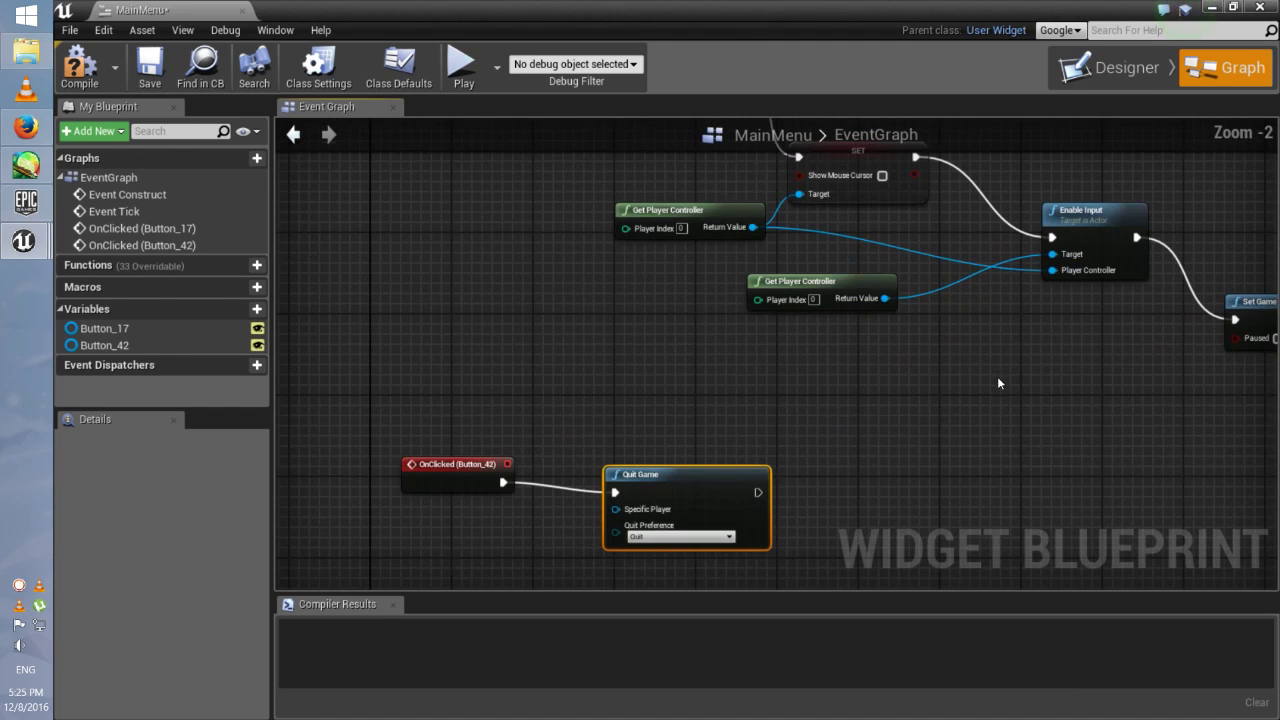
# - Arrange the Quit nodes, compile the MainMenu widget, and dock its editor tab
pyautogui.moveTo(500, 464); pyautogui.dragTo(590, 403)
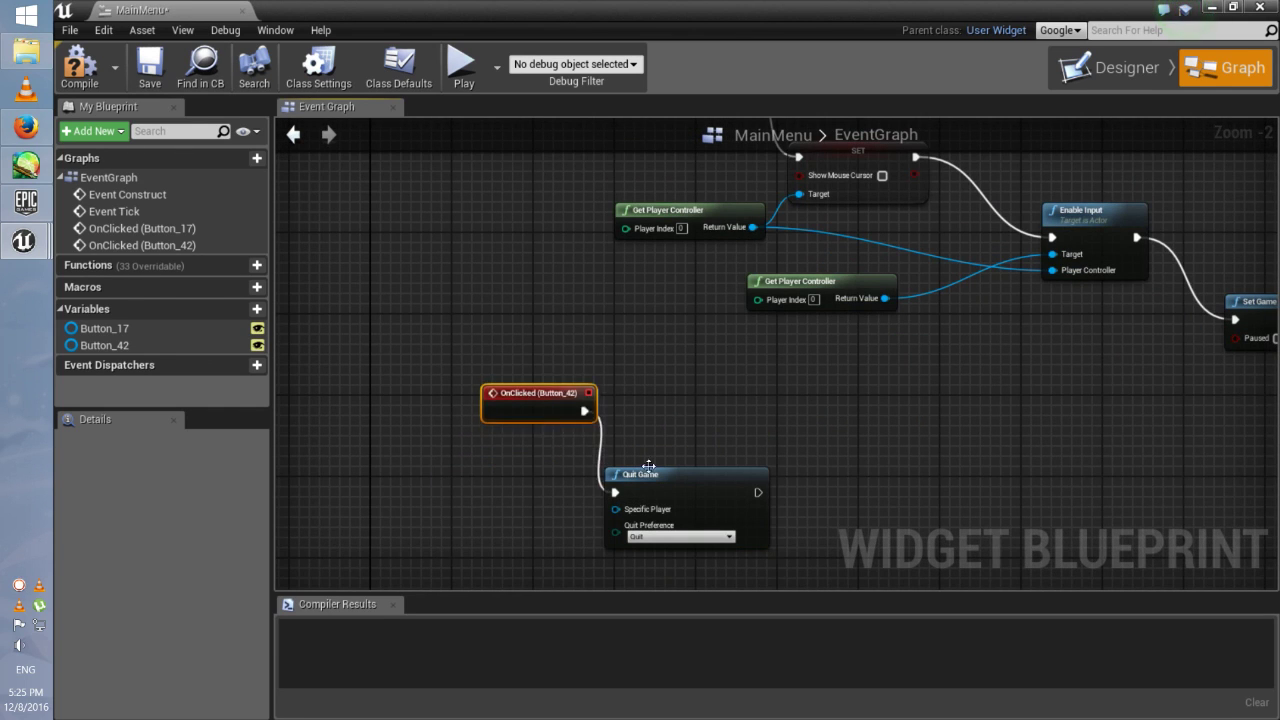
pyautogui.moveTo(668, 471); pyautogui.dragTo(832, 440)
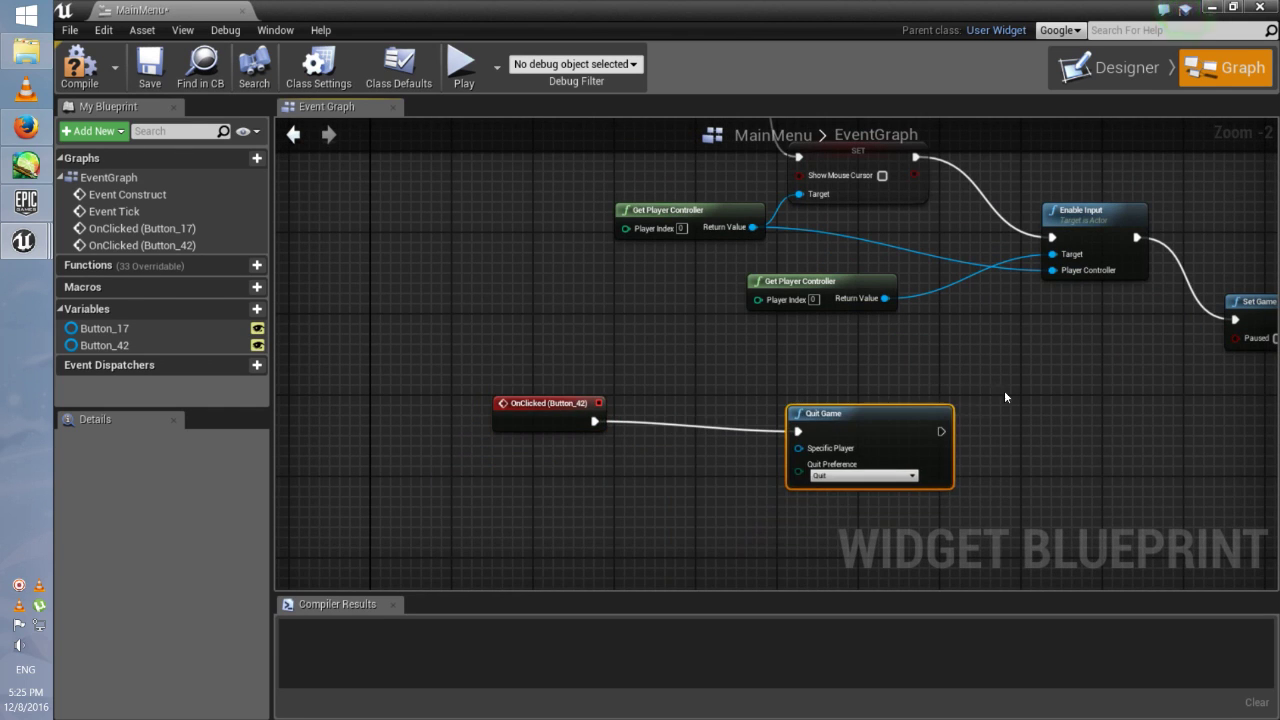
pyautogui.scroll(2, 1007, 390)
pyautogui.scroll(-5, 1007, 390)
pyautogui.moveTo(1009, 391); pyautogui.dragTo(919, 386, button='right')
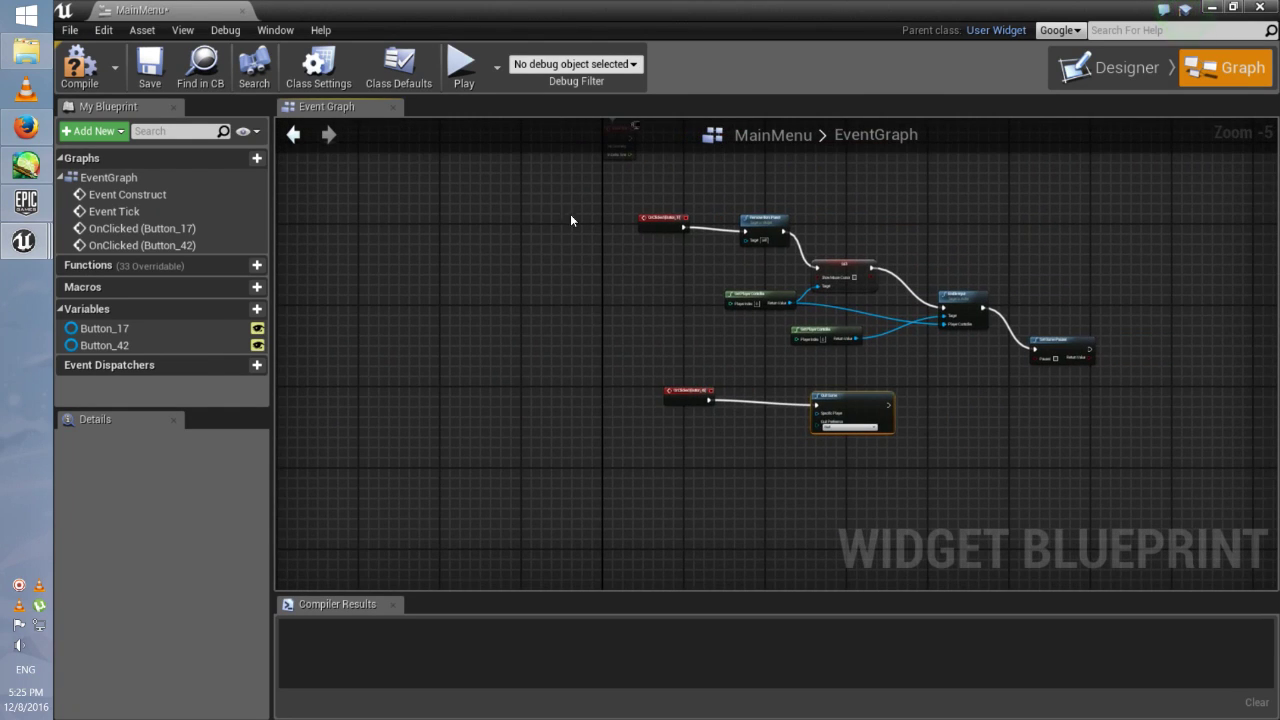
pyautogui.click(78, 68)
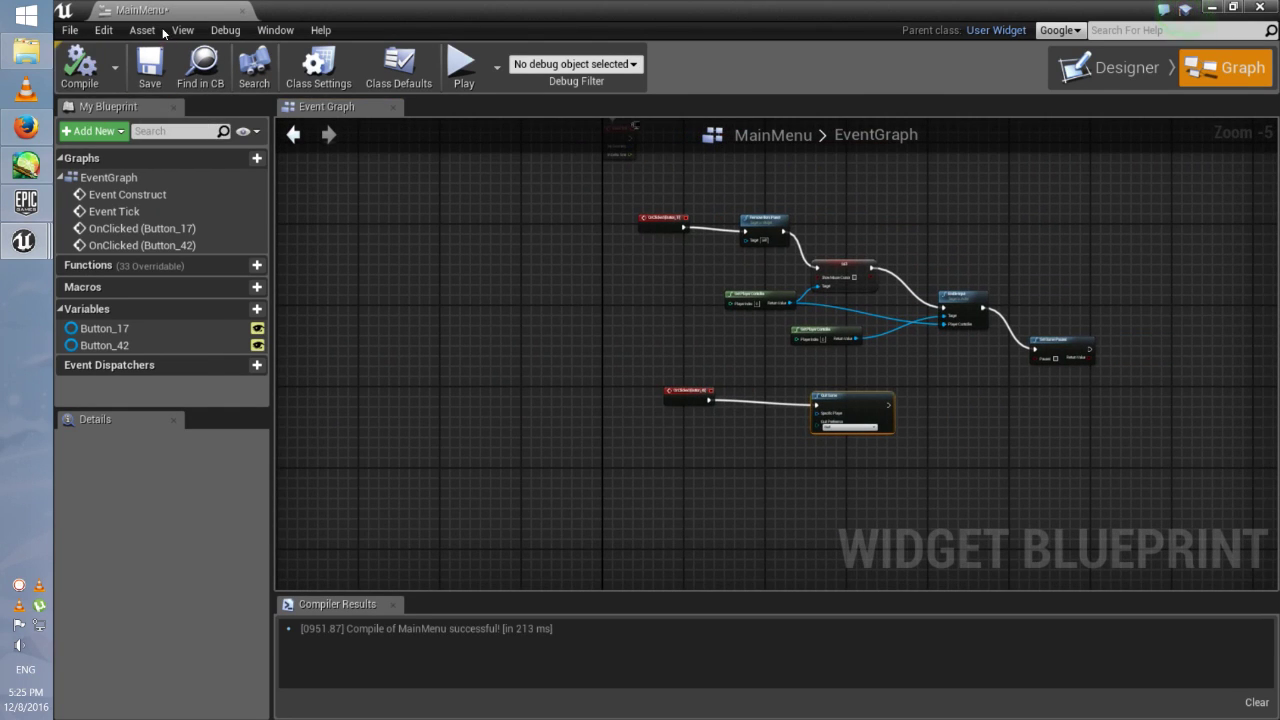
pyautogui.moveTo(165, 10)
pyautogui.mouseDown()
pyautogui.moveTo(370, 37)
pyautogui.moveTo(440, 12)
pyautogui.mouseUp()
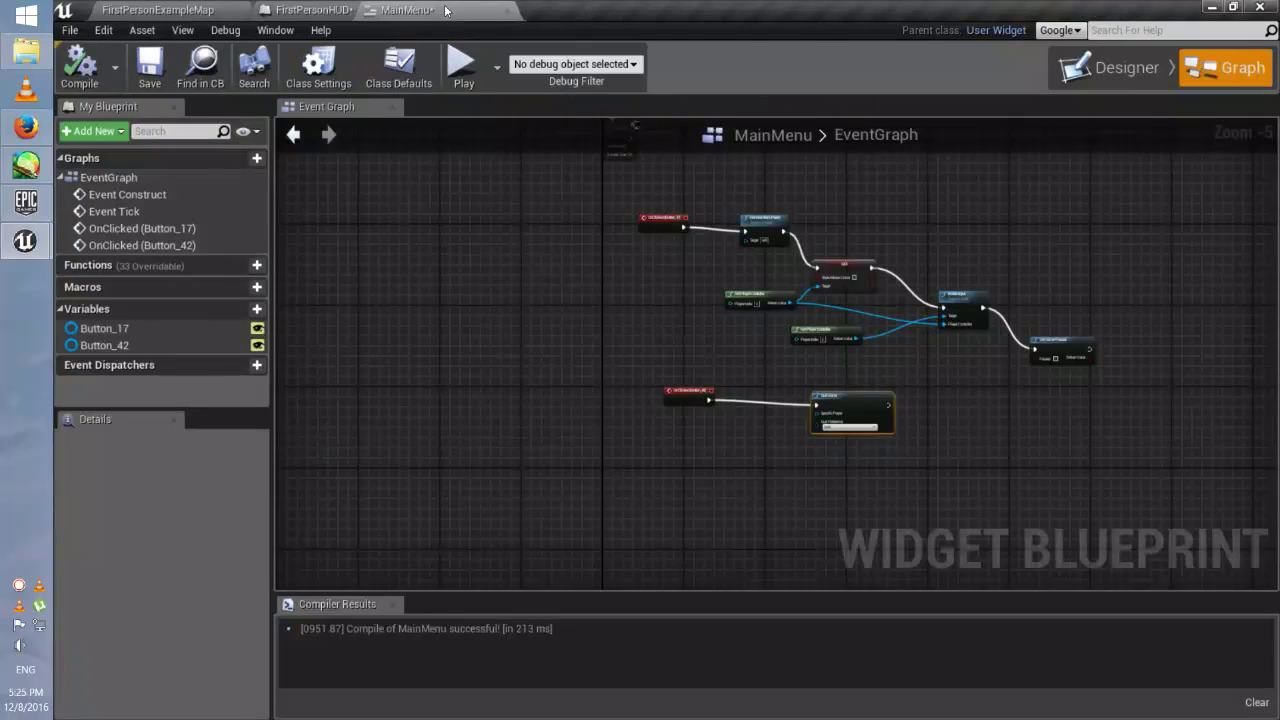
# - Open the FirstPersonExampleMap level blueprint from the Blueprints menu
pyautogui.click(334, 10)
pyautogui.click(213, 8)
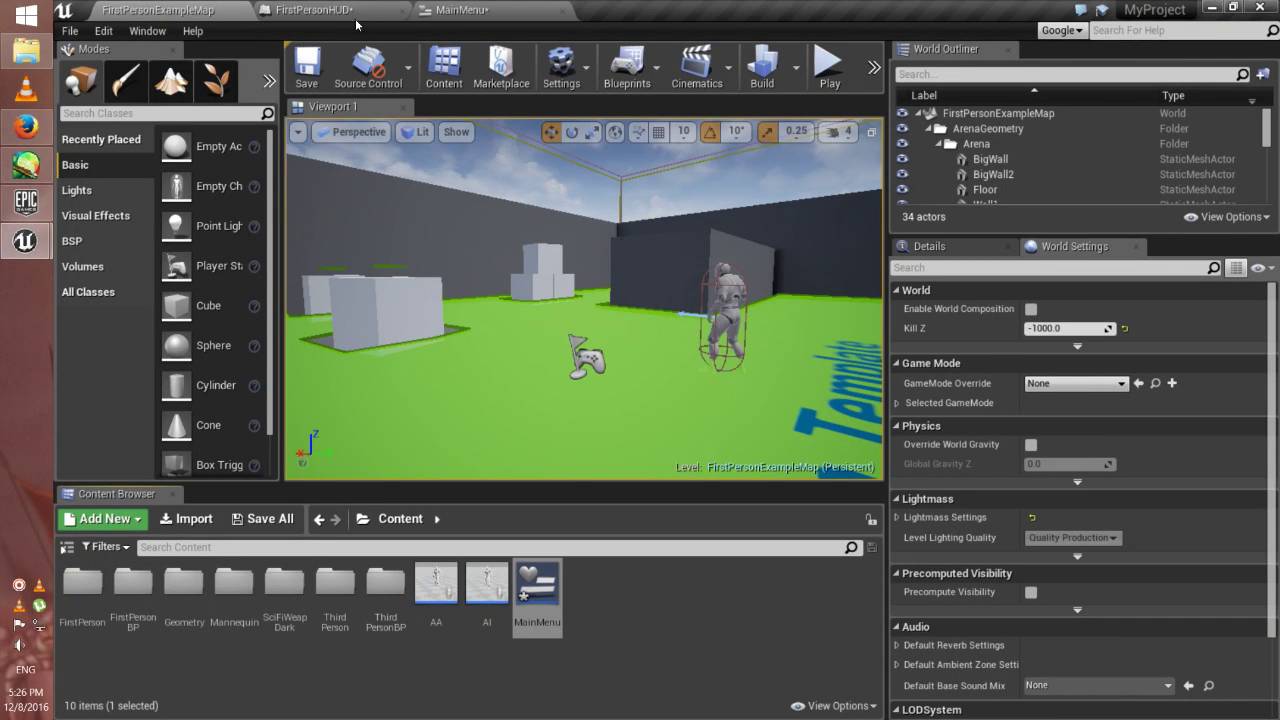
pyautogui.click(628, 70)
pyautogui.click(673, 210)
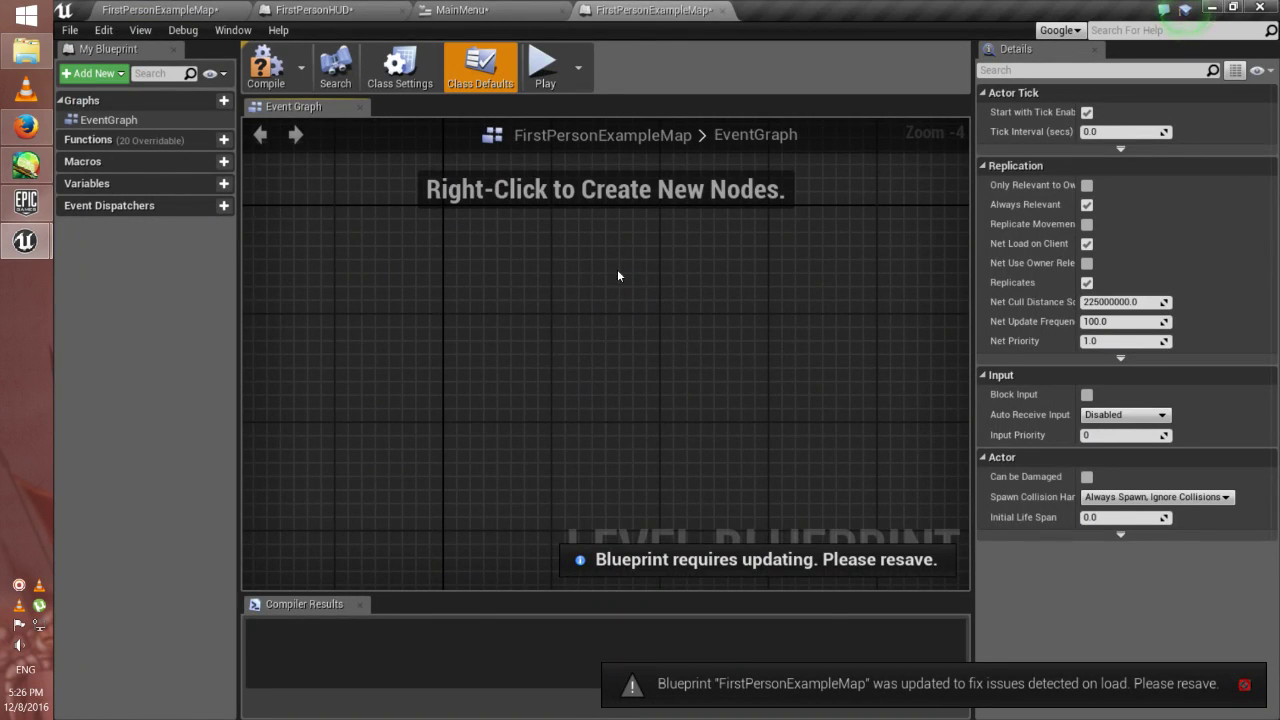
# - Add an Event BeginPlay node to the level blueprint graph
pyautogui.rightClick(490, 270)
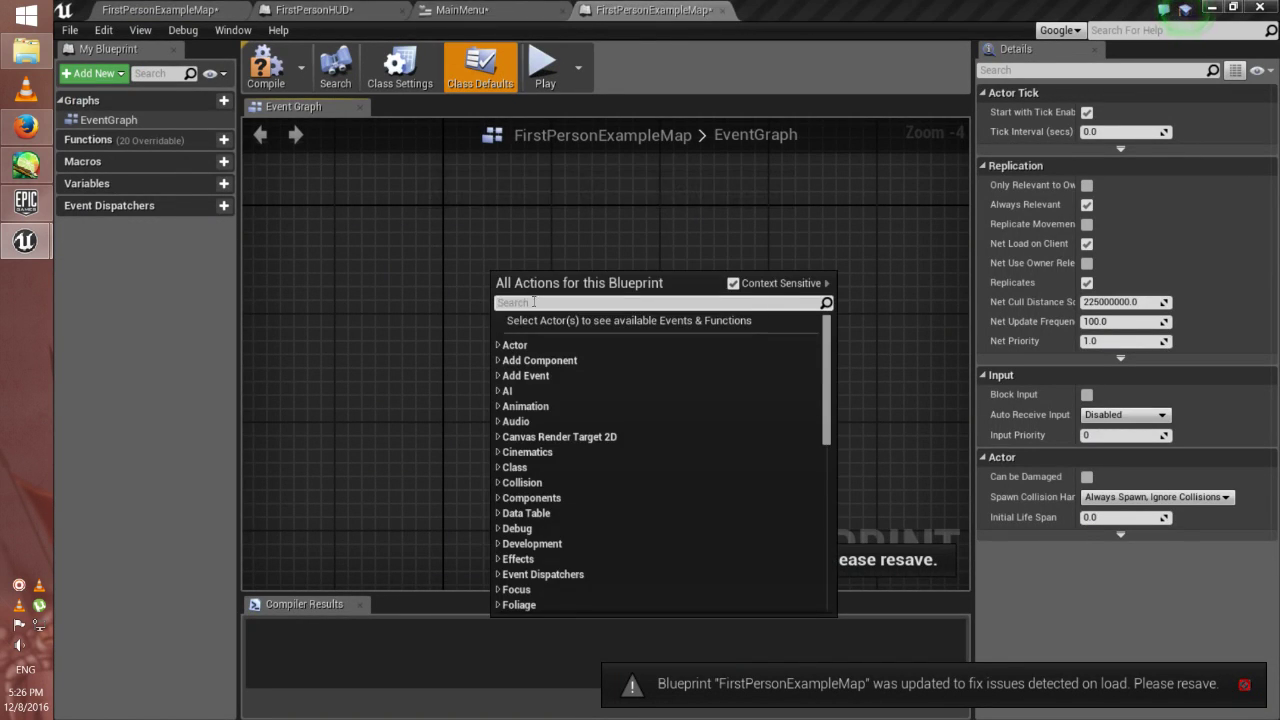
pyautogui.write('event be')
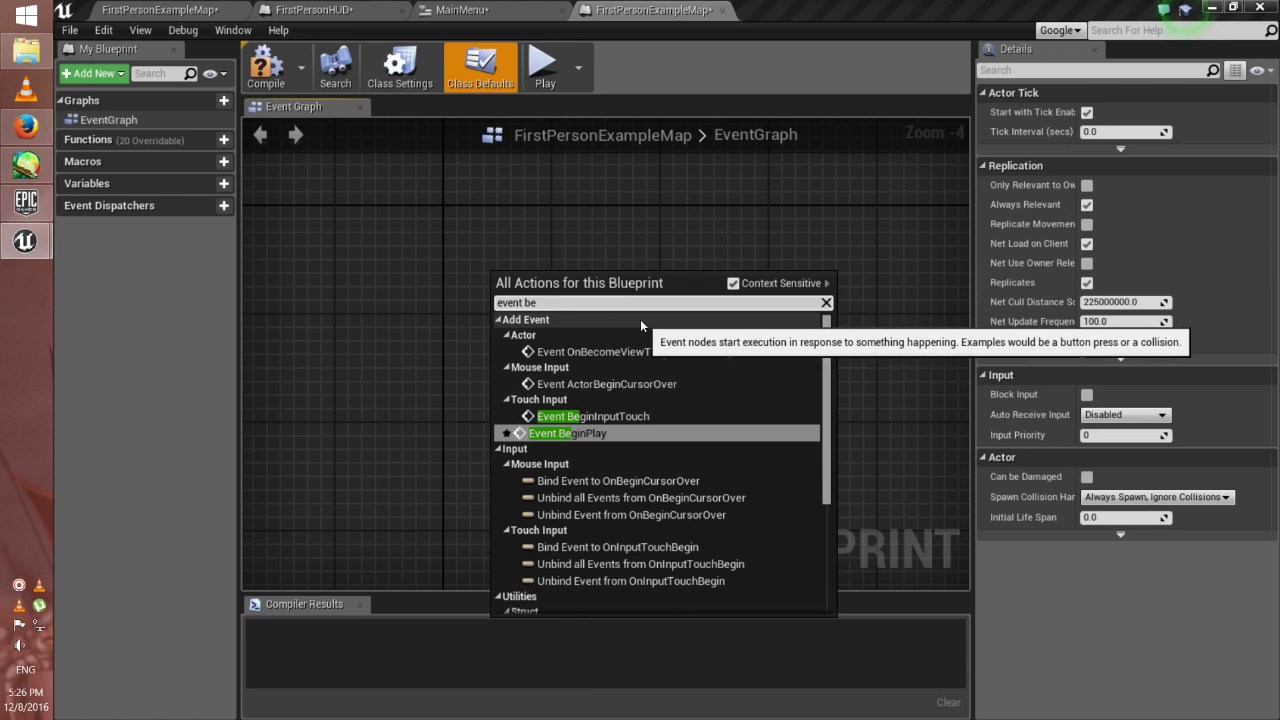
pyautogui.write('gin')
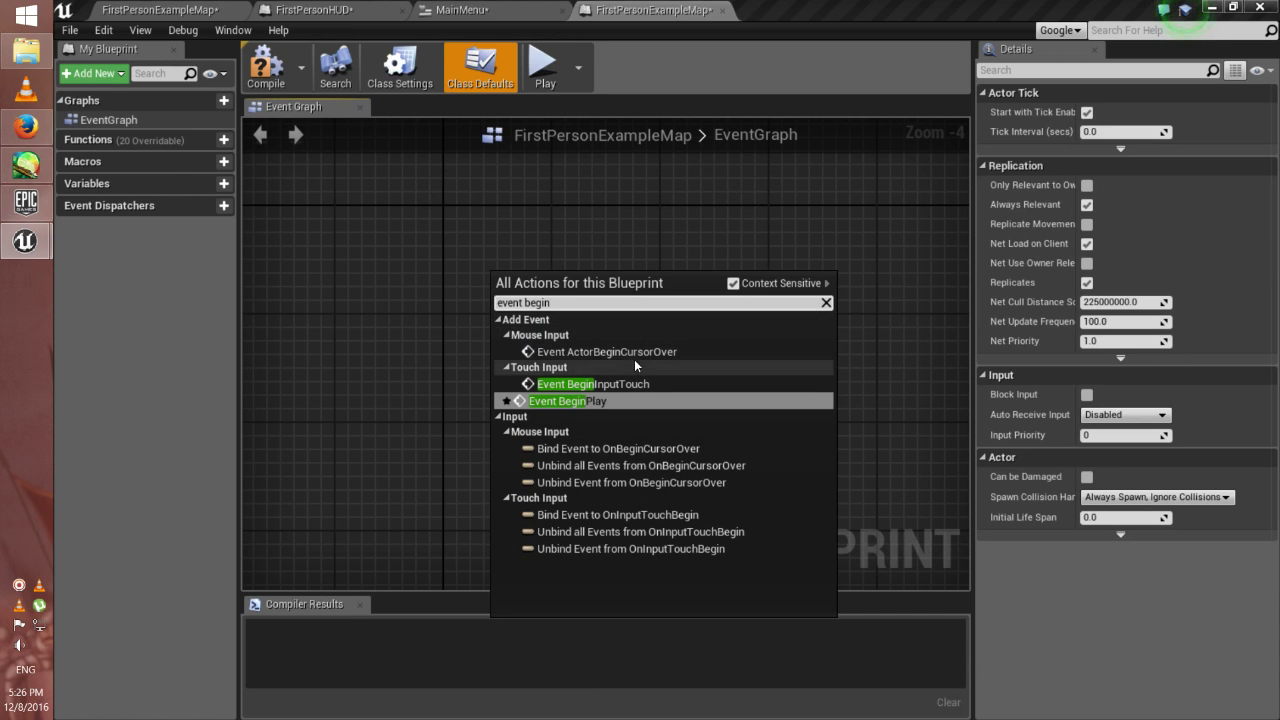
pyautogui.click(608, 401)
pyautogui.scroll(4, 549, 290)
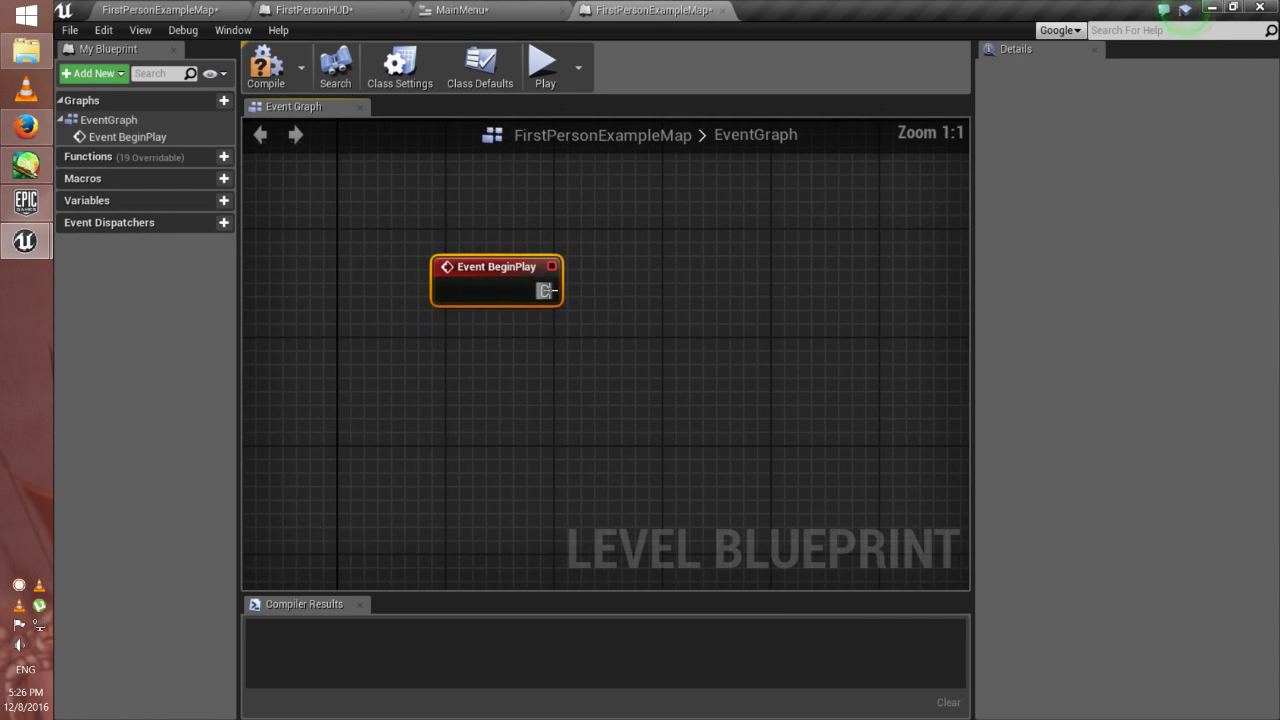
# - Add a Create Widget node after BeginPlay with its Class set to MainMenu
pyautogui.moveTo(540, 294); pyautogui.dragTo(405, 312, button='right')
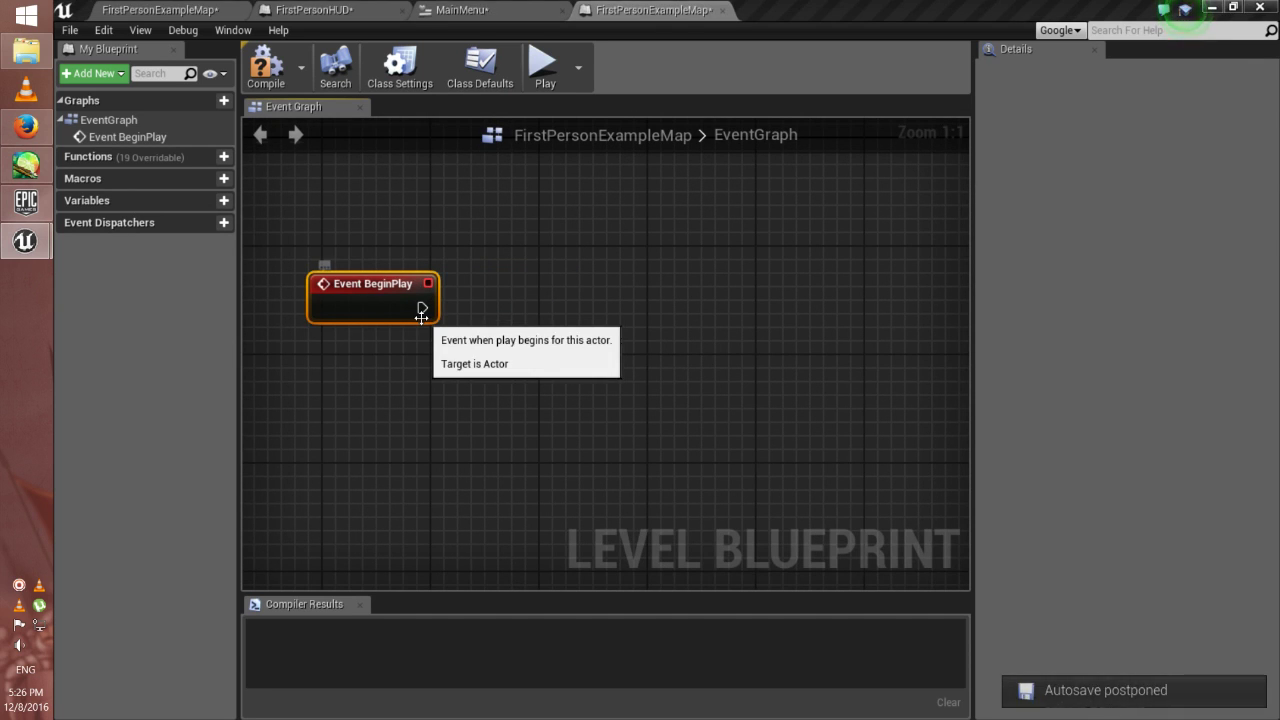
pyautogui.moveTo(421, 309); pyautogui.dragTo(642, 334)
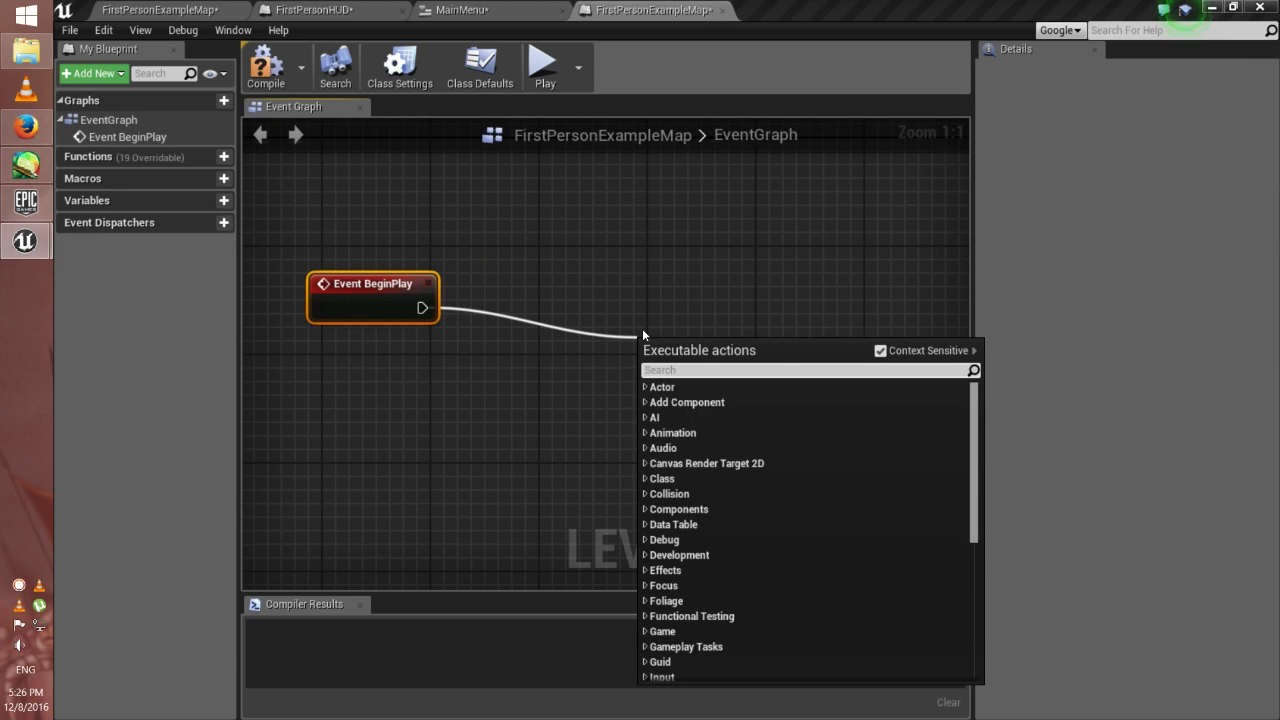
pyautogui.write('craet')
pyautogui.press('BackSpace')
pyautogui.press('BackSpace')
pyautogui.press('BackSpace')
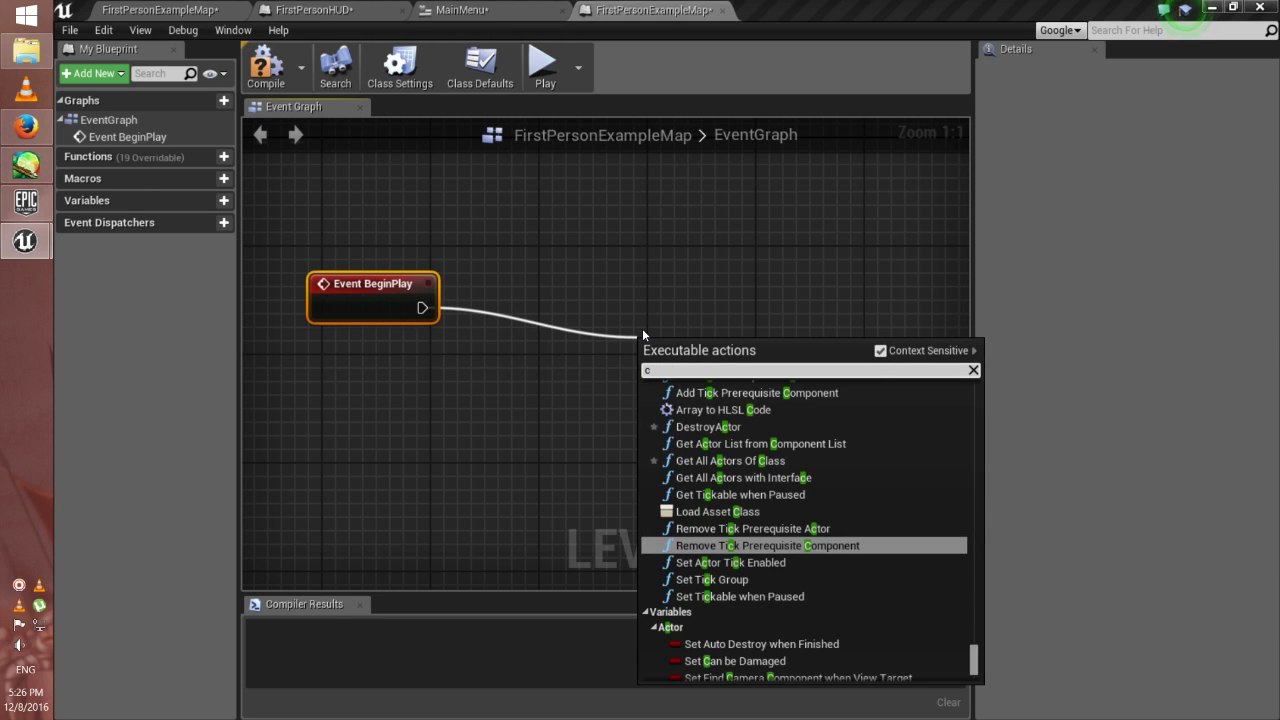
pyautogui.write('reate')
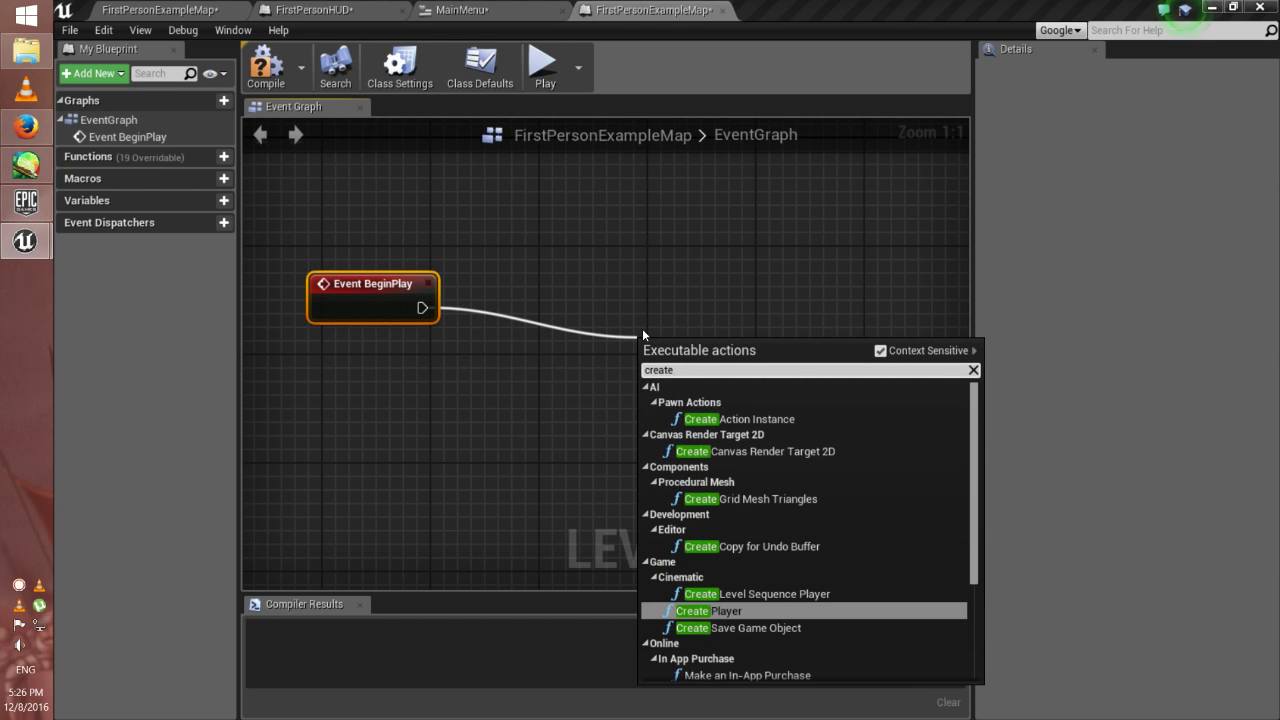
pyautogui.write(' wi')
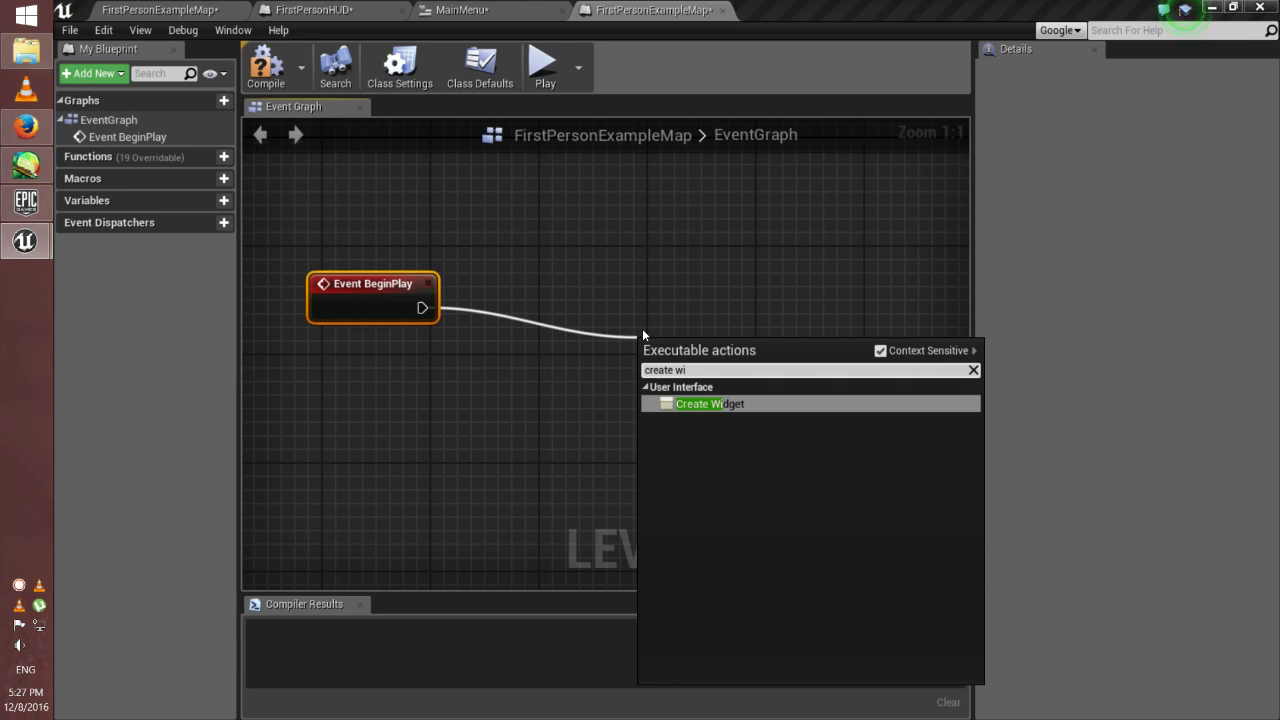
pyautogui.write('d')
pyautogui.press('Return')
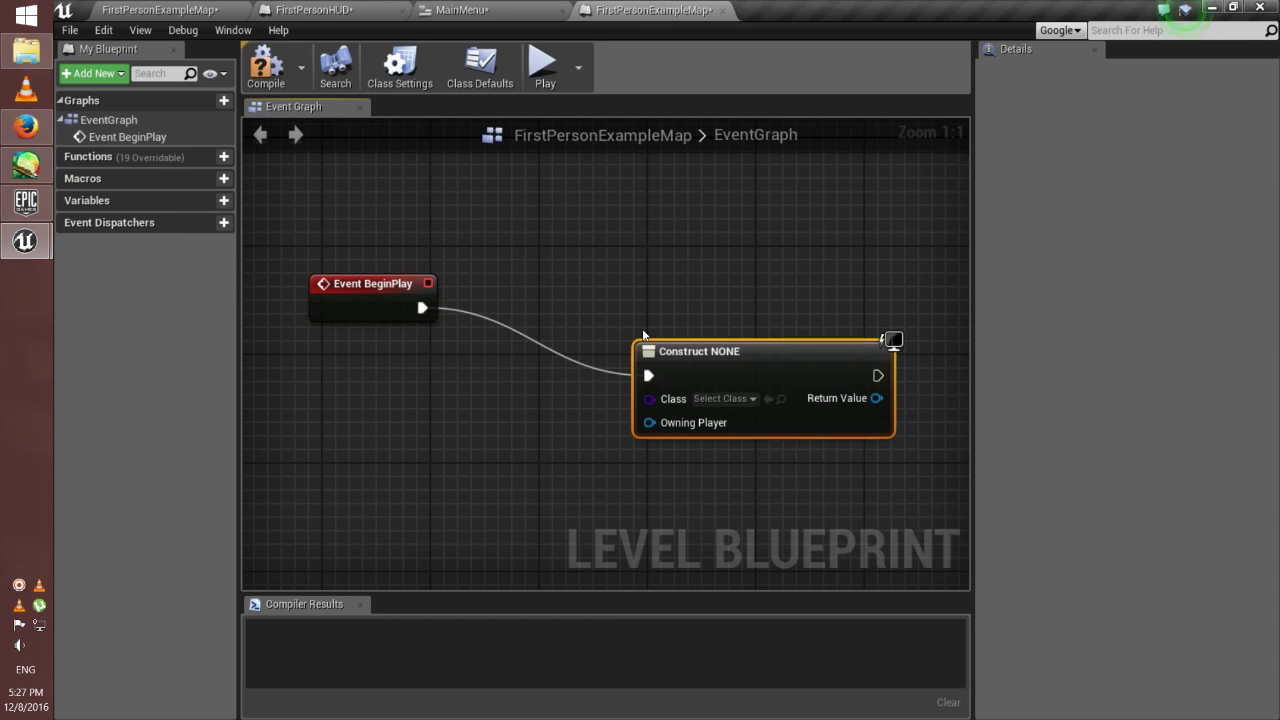
pyautogui.click(718, 399)
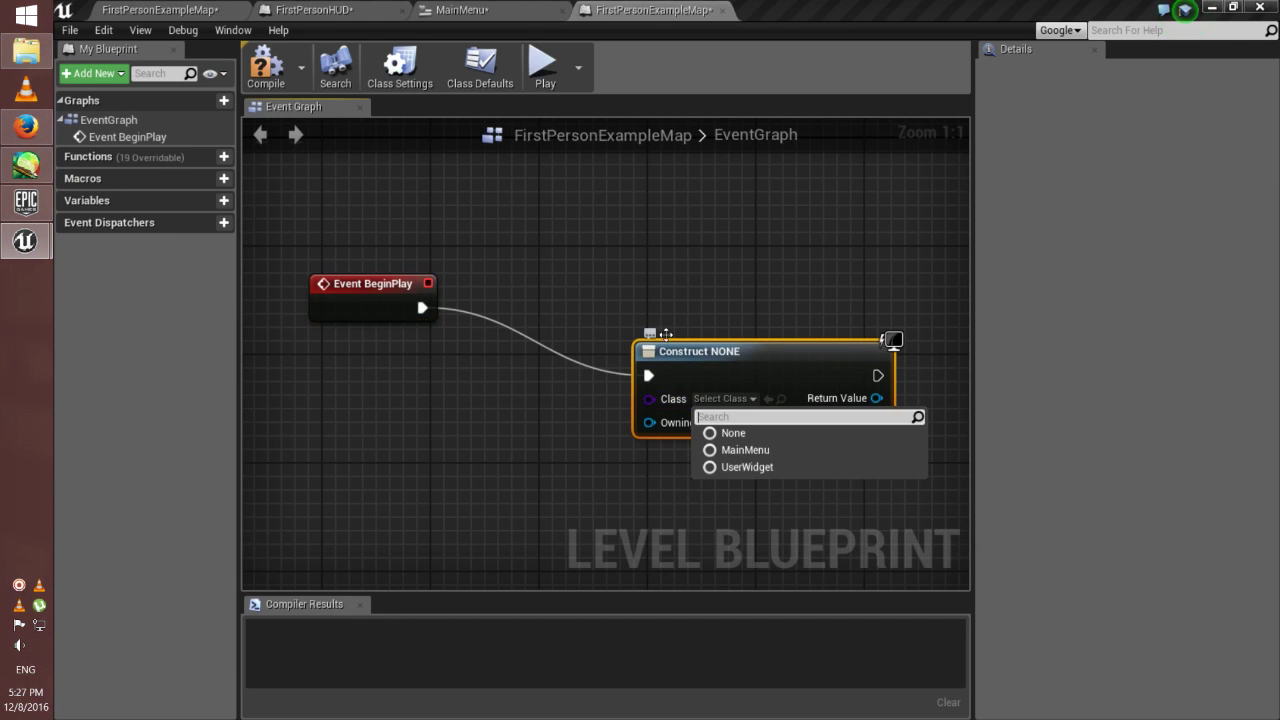
pyautogui.click(787, 449)
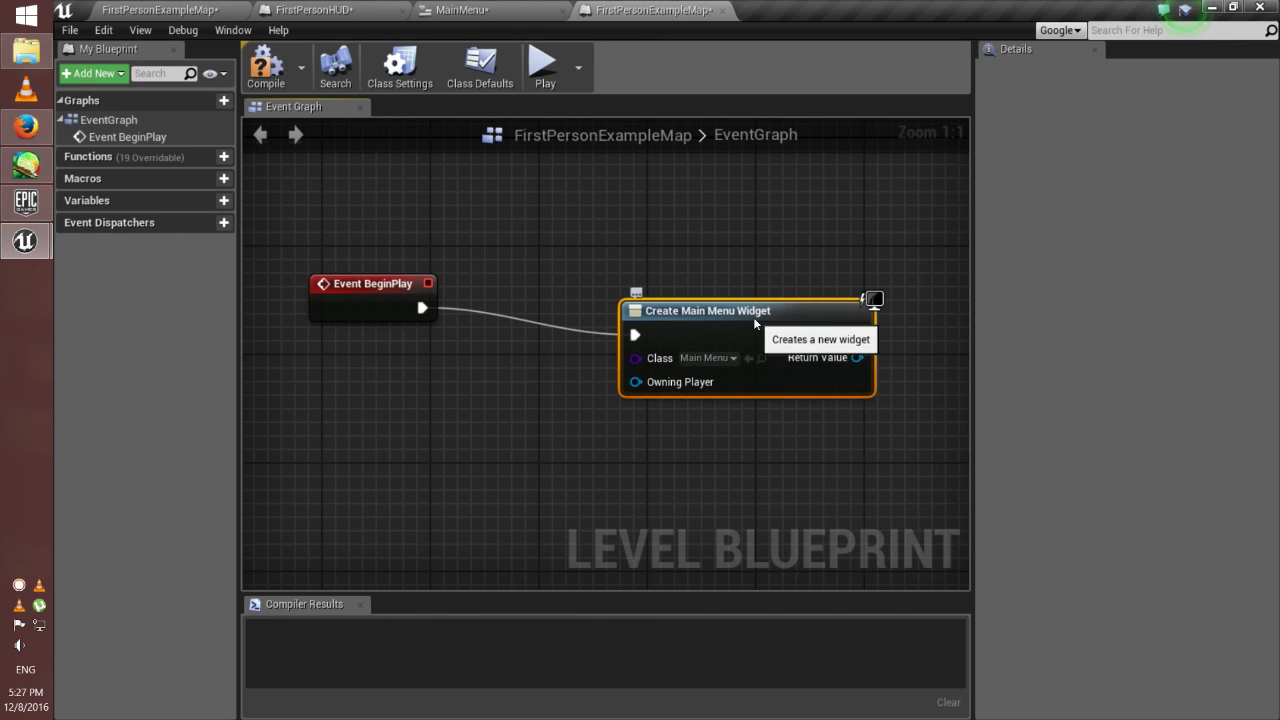
# - Add Add to Viewport after it and wire the widget's Return Value to its Target
pyautogui.moveTo(870, 350)
pyautogui.mouseDown(button='right')
pyautogui.moveTo(619, 393)
pyautogui.moveTo(561, 423)
pyautogui.mouseUp(button='right')
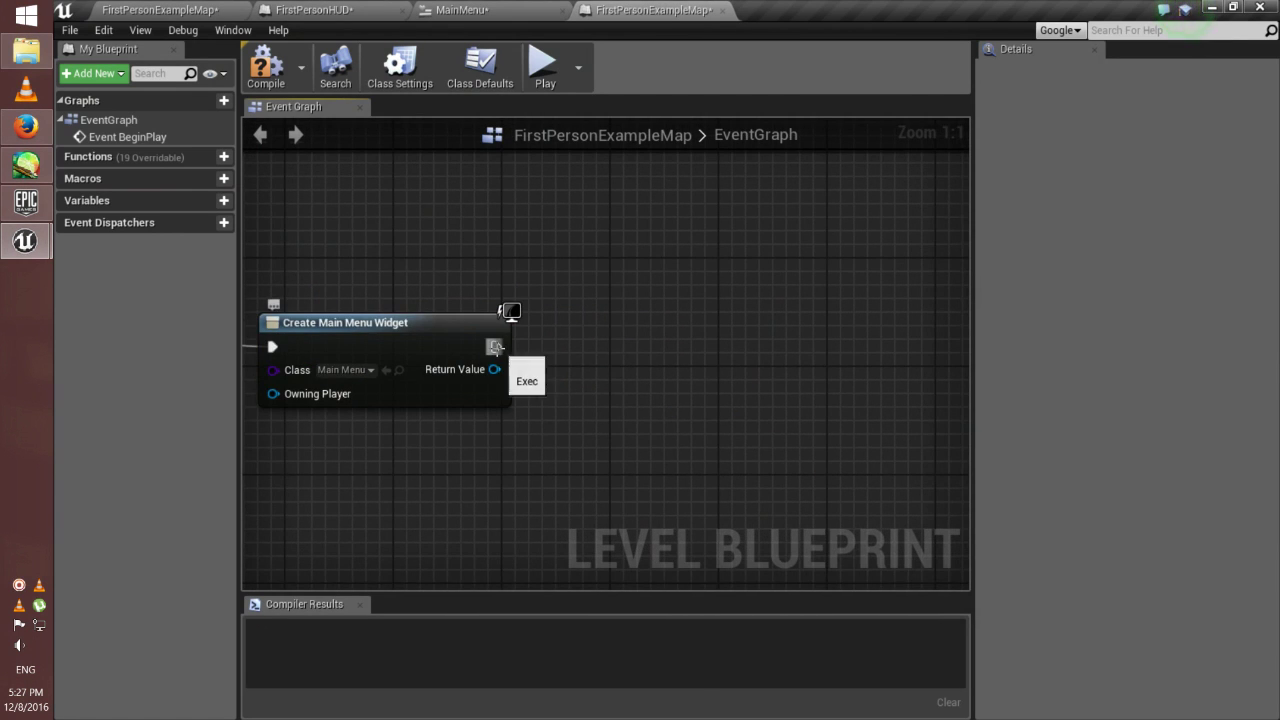
pyautogui.moveTo(496, 347); pyautogui.dragTo(708, 346)
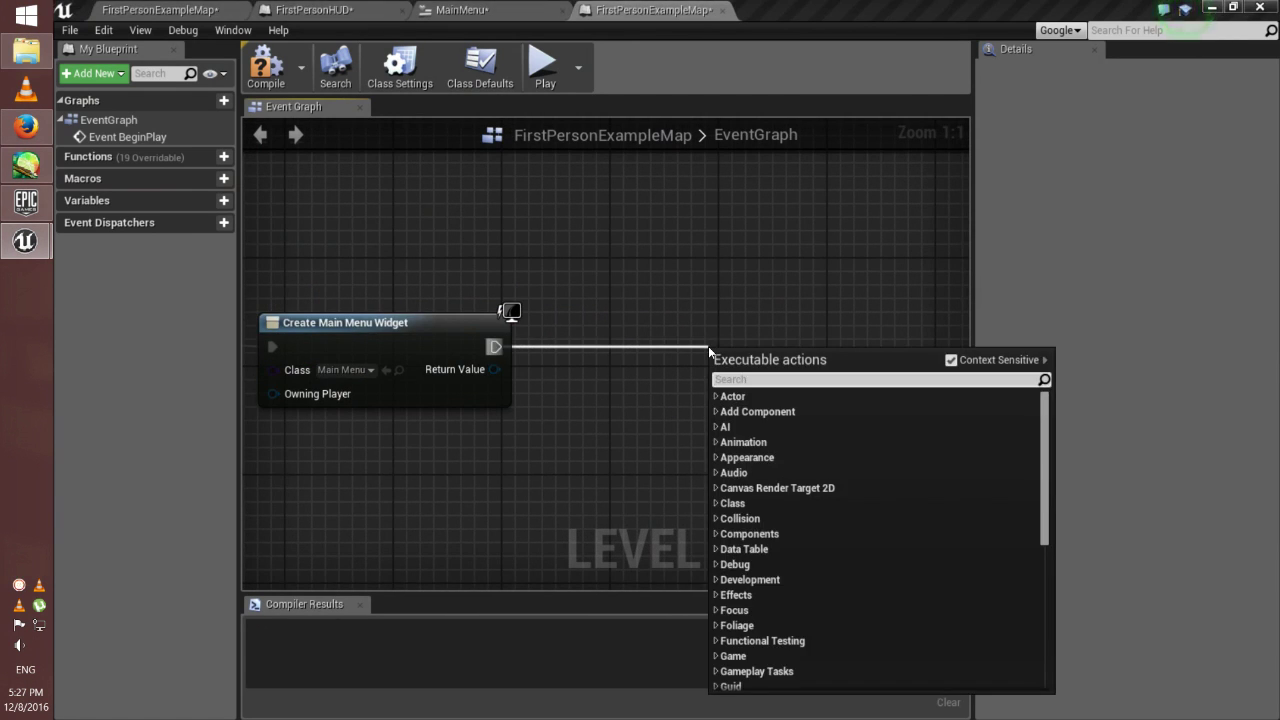
pyautogui.write('add')
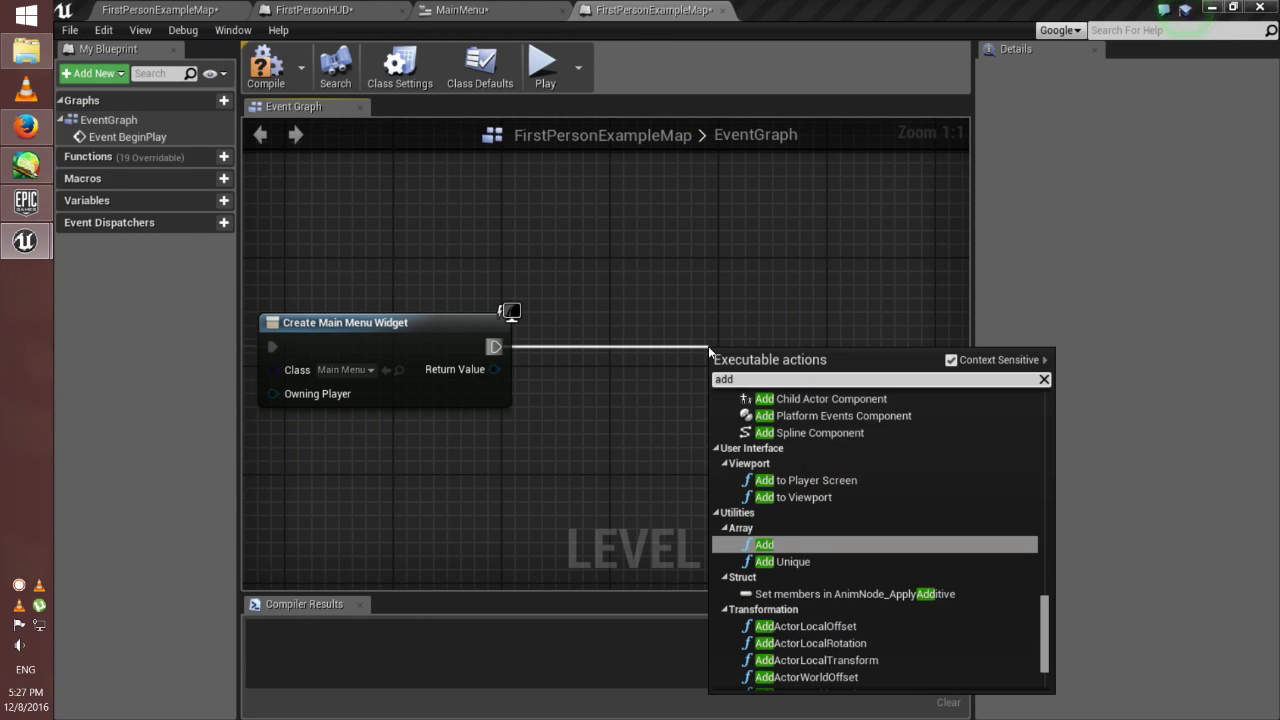
pyautogui.write(' to vi')
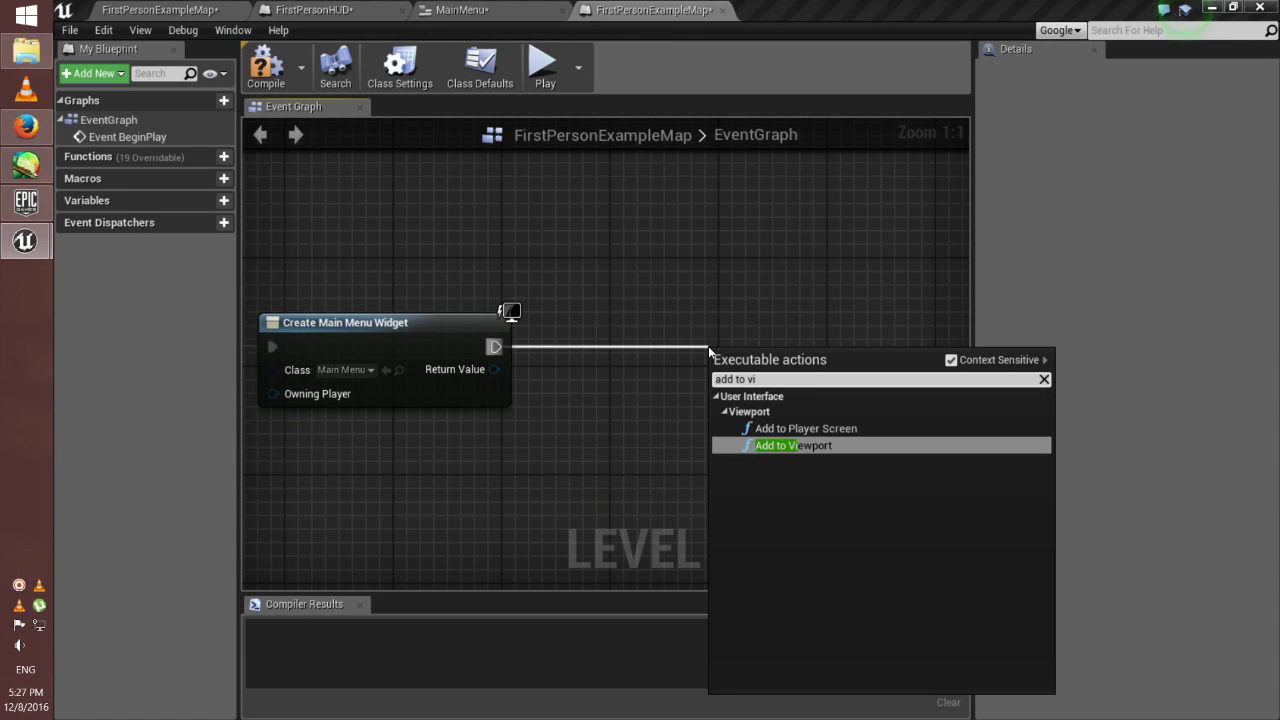
pyautogui.write('ew')
pyautogui.press('Return')
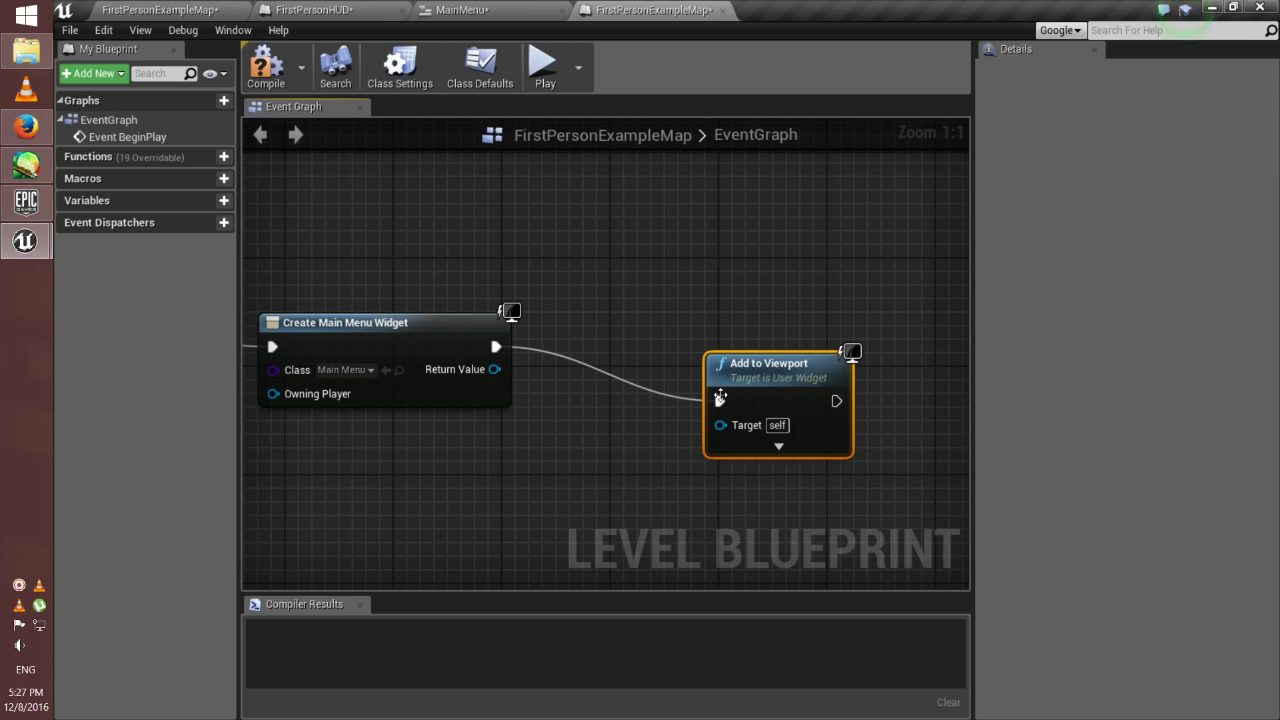
pyautogui.moveTo(720, 428); pyautogui.dragTo(564, 490)
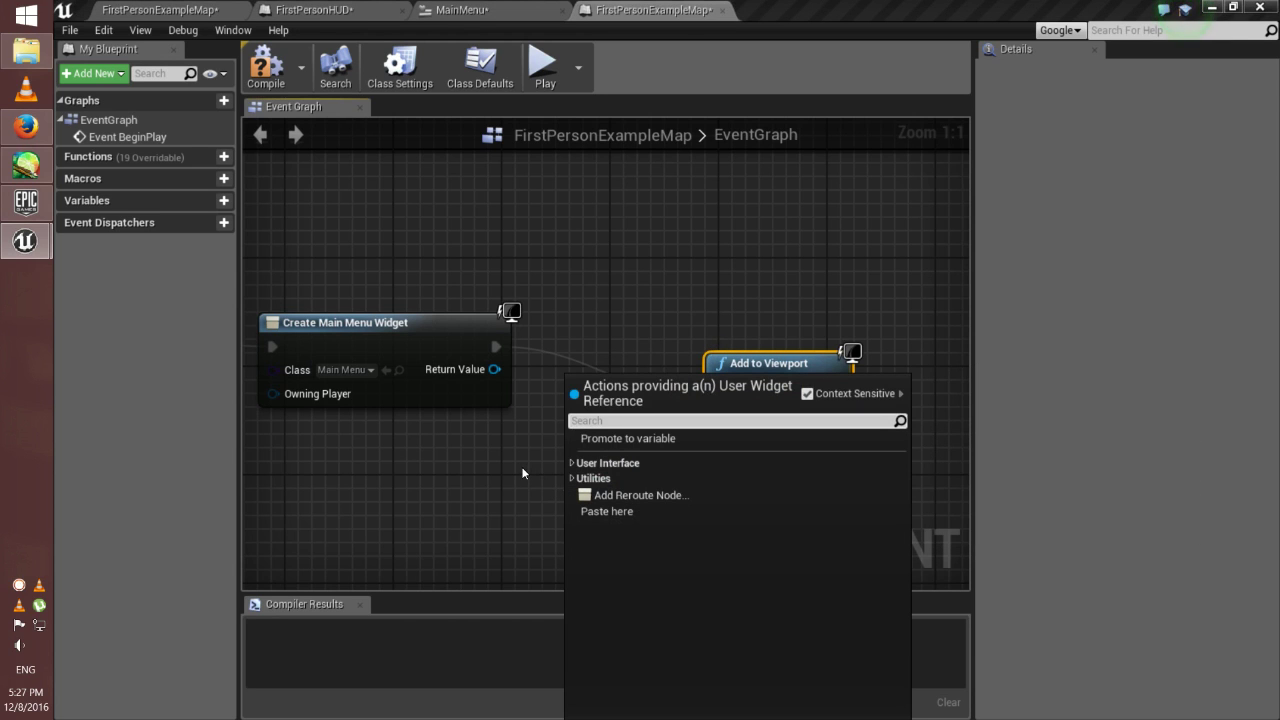
pyautogui.write('get')
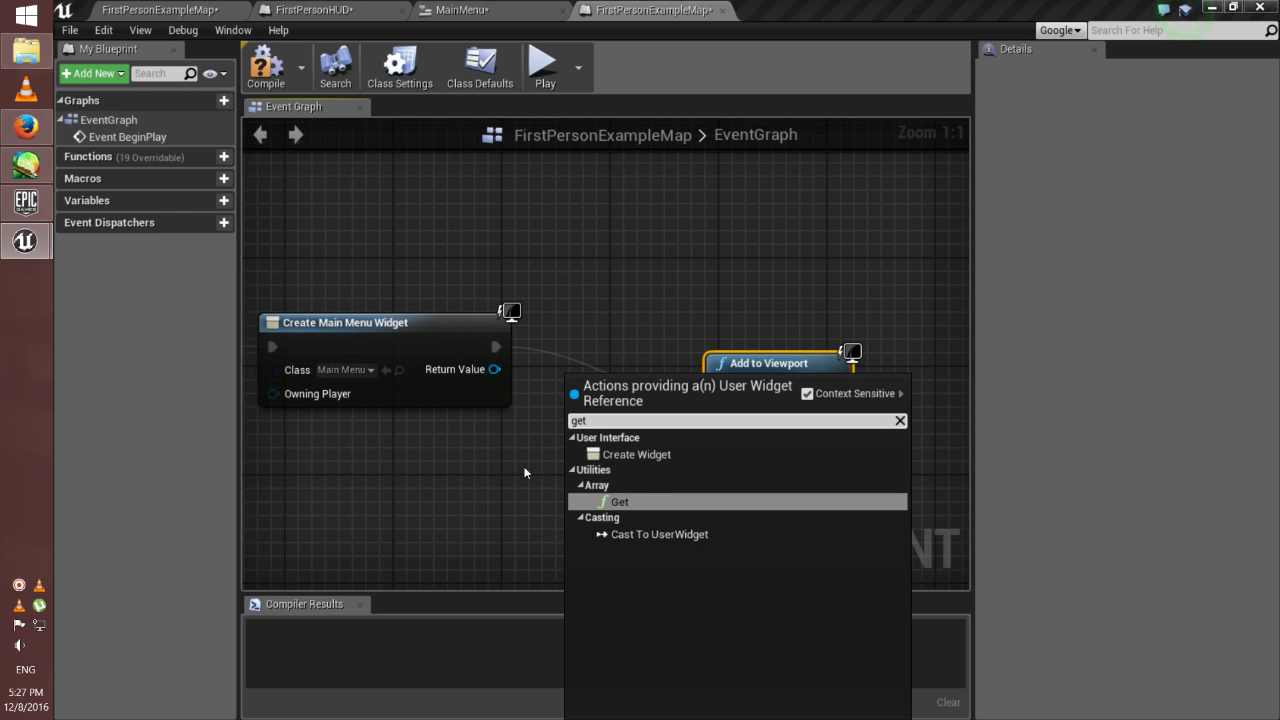
pyautogui.click(524, 465)
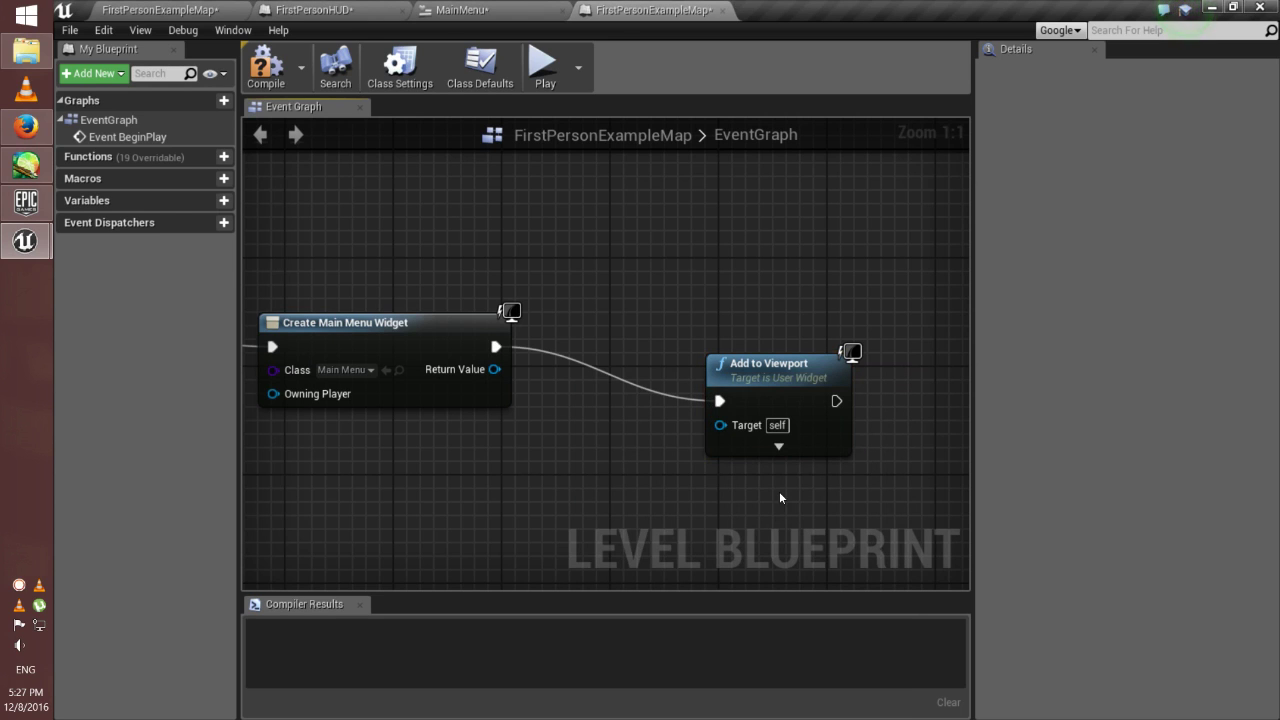
pyautogui.moveTo(667, 477); pyautogui.dragTo(705, 430)
pyautogui.moveTo(494, 369); pyautogui.dragTo(506, 380)
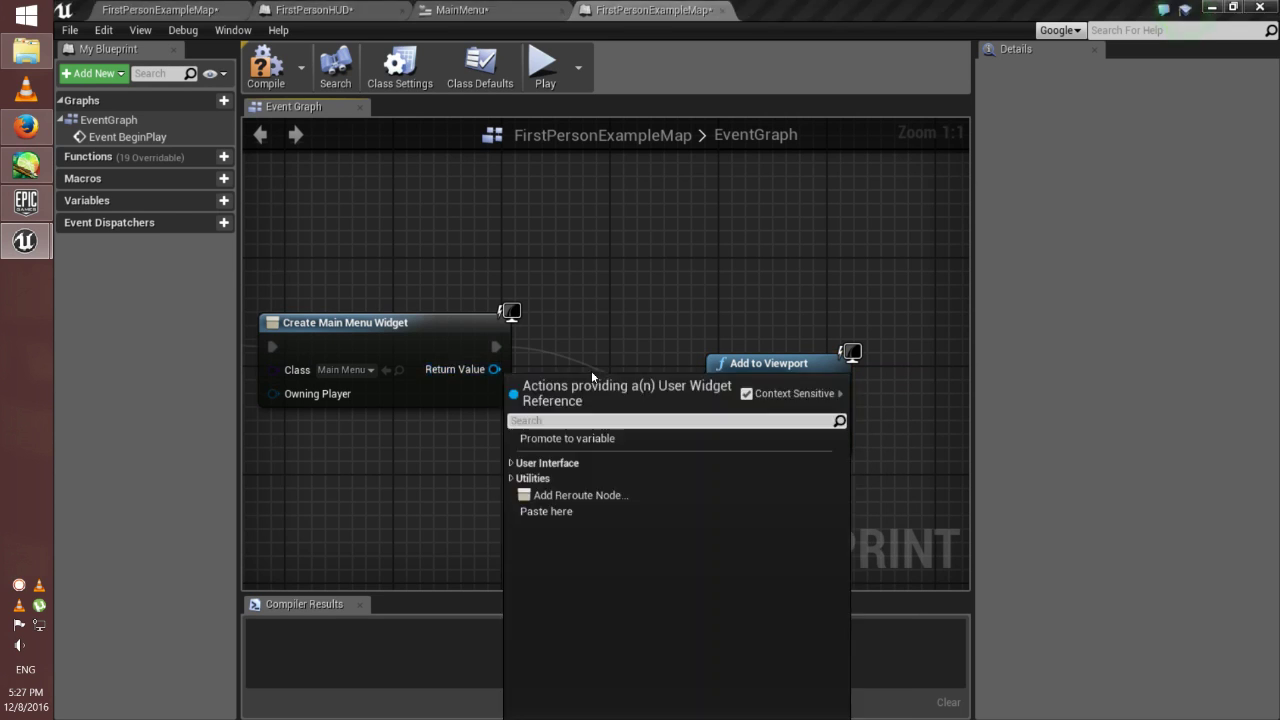
pyautogui.click(777, 365)
pyautogui.moveTo(720, 425); pyautogui.dragTo(496, 375)
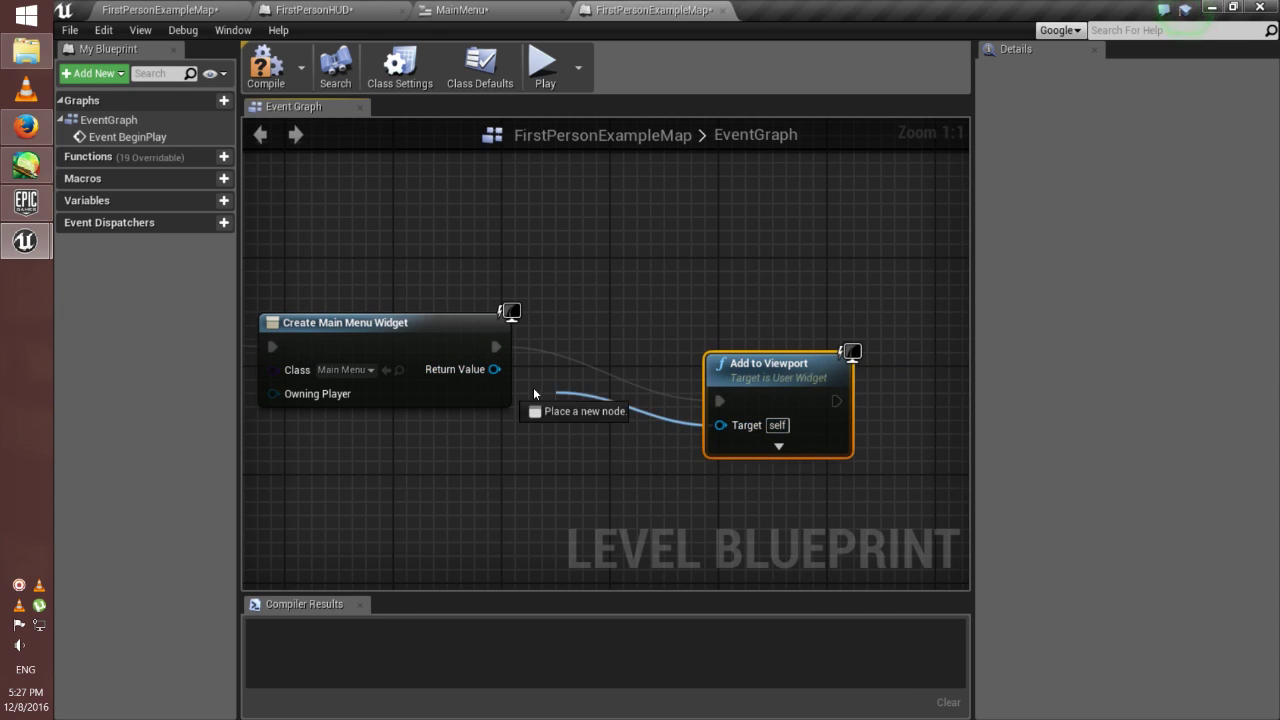
pyautogui.moveTo(846, 403)
pyautogui.mouseDown()
pyautogui.moveTo(751, 363)
pyautogui.moveTo(869, 381)
pyautogui.mouseUp()
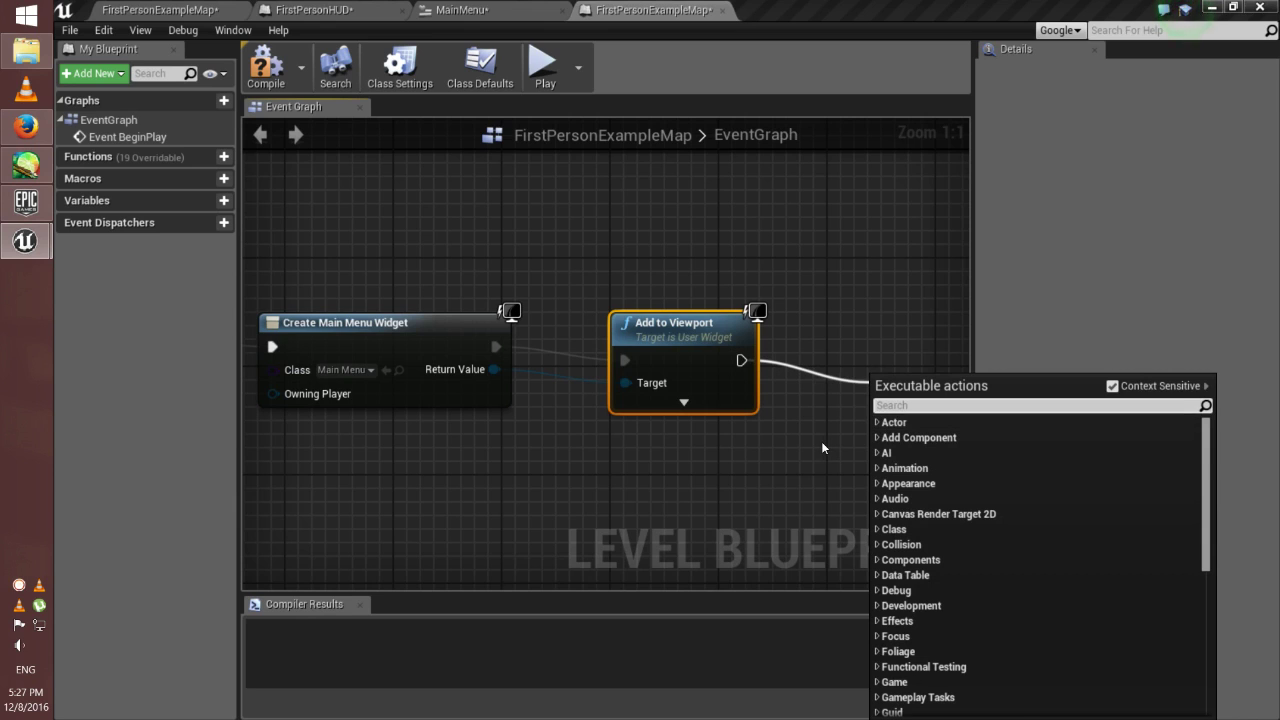
# - Add a Set Show Mouse Cursor node after Add to Viewport, with context sensitivity off
pyautogui.write('set ')
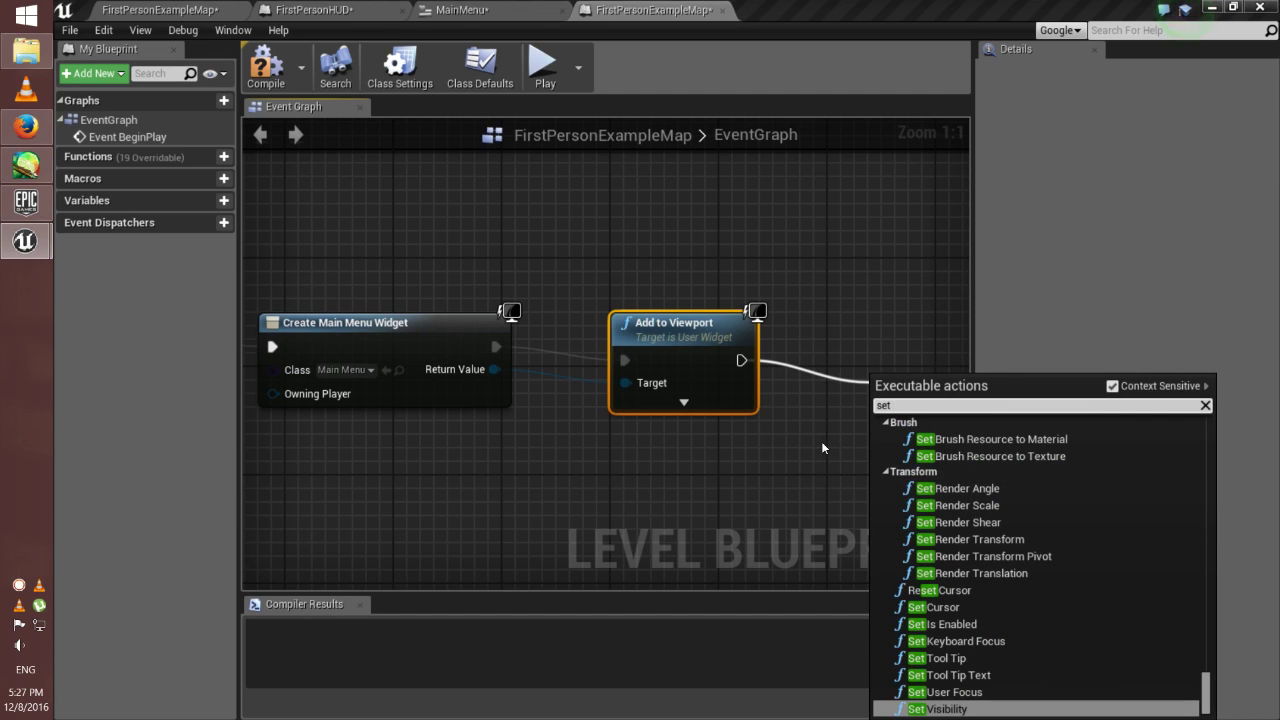
pyautogui.write('show ')
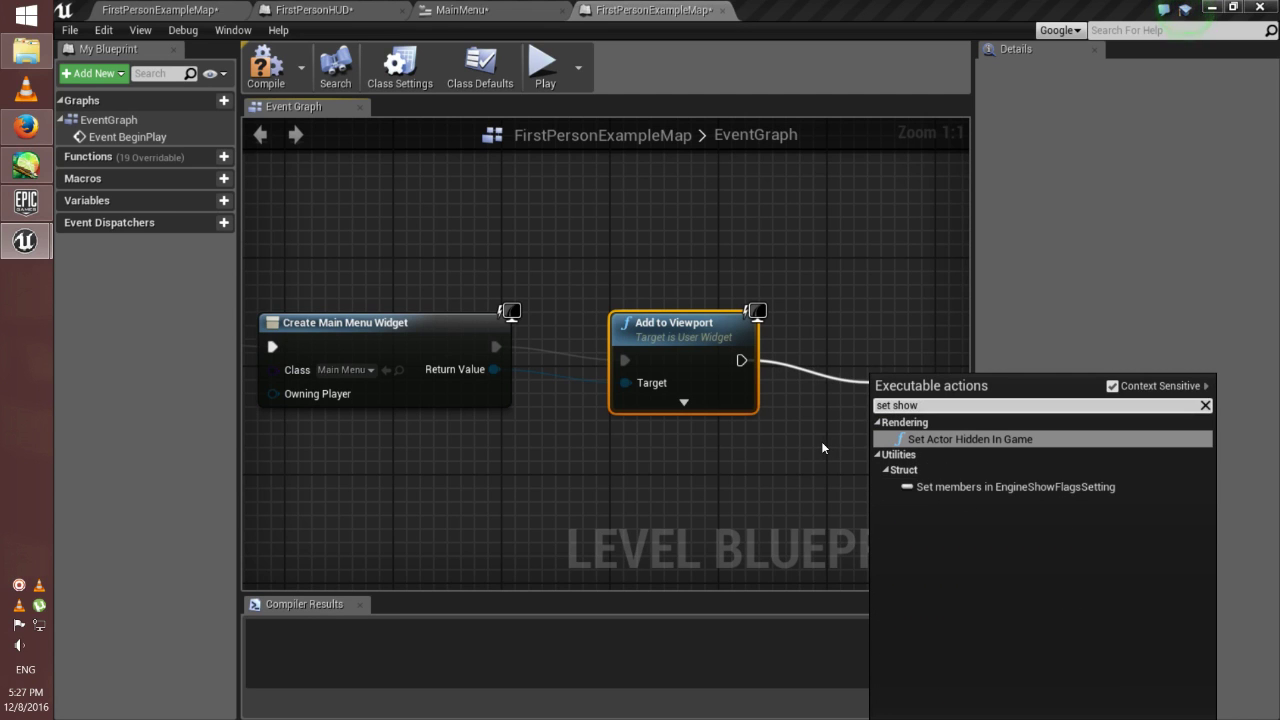
pyautogui.write('mouse')
pyautogui.click(1112, 386)
pyautogui.click(1013, 455)
pyautogui.moveTo(816, 479); pyautogui.dragTo(739, 440, button='right')
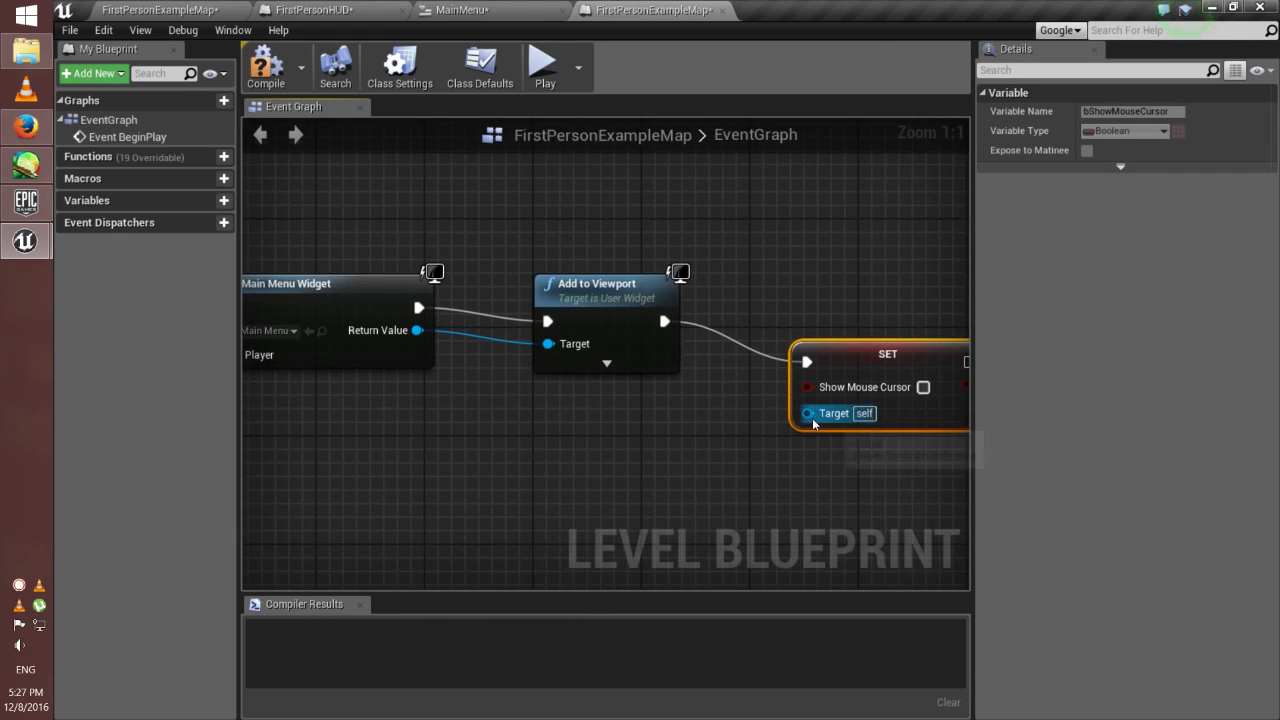
# - Feed Get Player Controller into the setter's Target and tick Show Mouse Cursor
pyautogui.moveTo(806, 414); pyautogui.dragTo(675, 452)
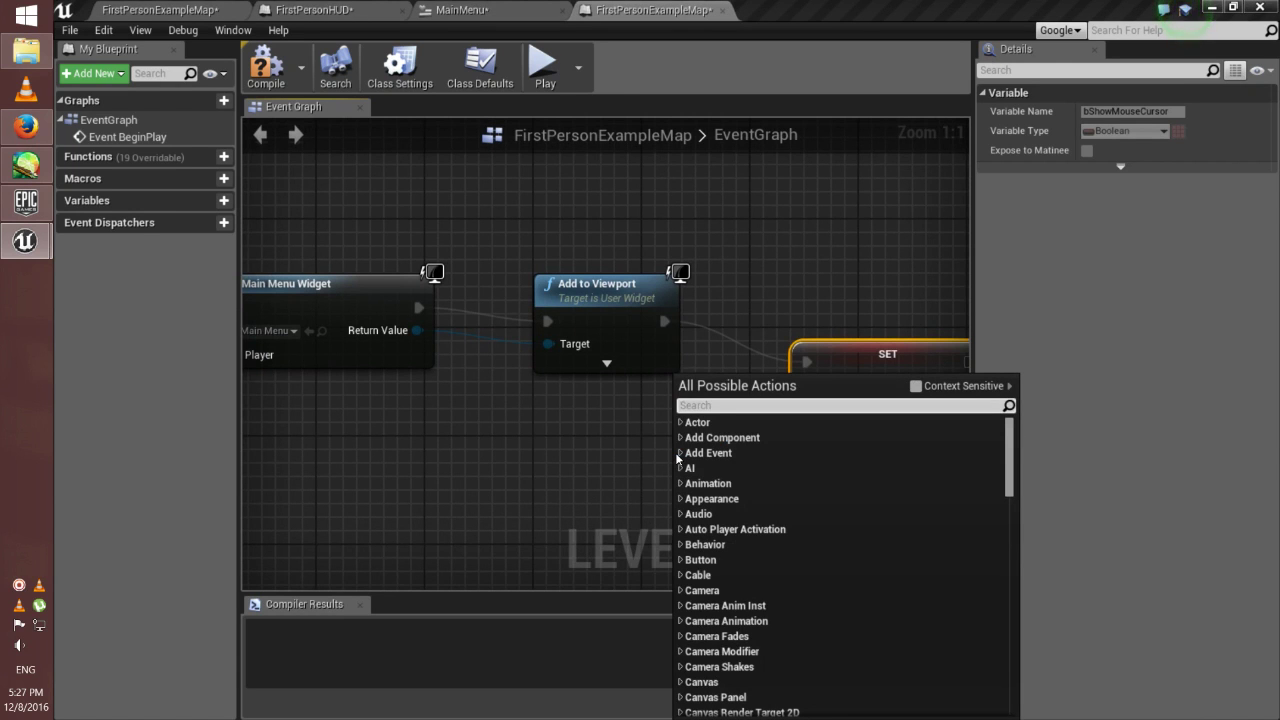
pyautogui.write('get plae')
pyautogui.press('BackSpace')
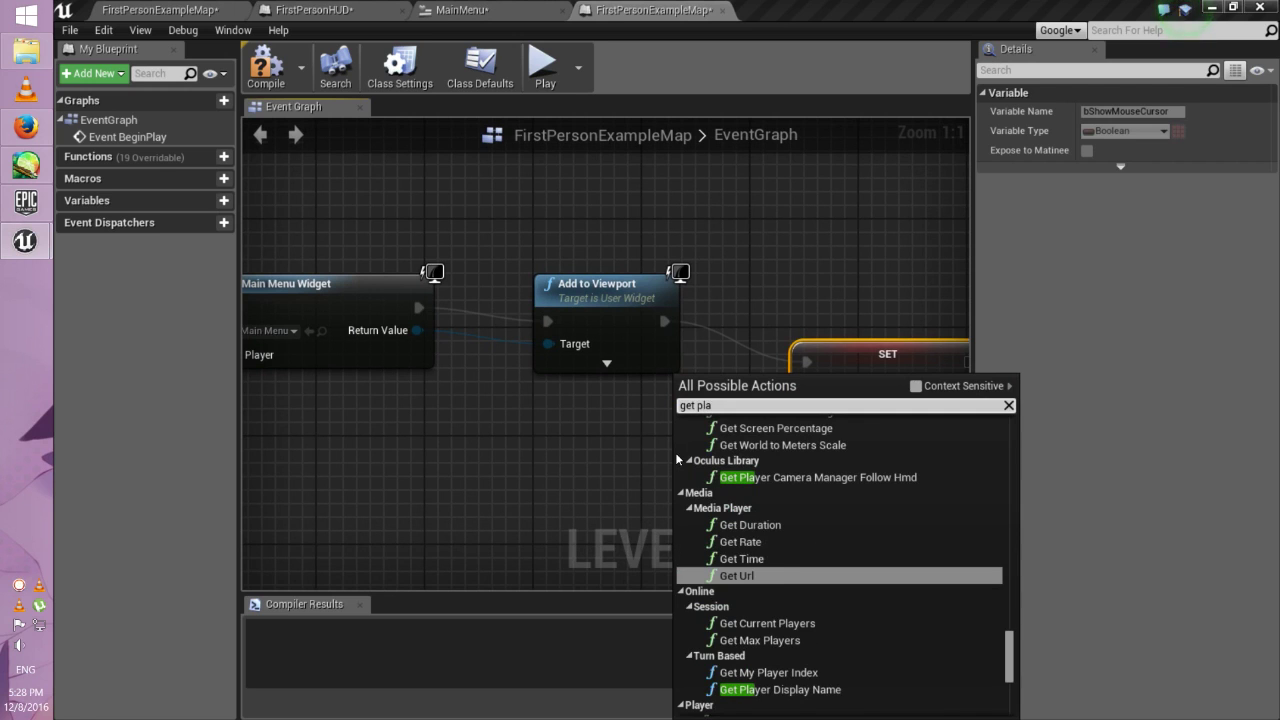
pyautogui.write('yer')
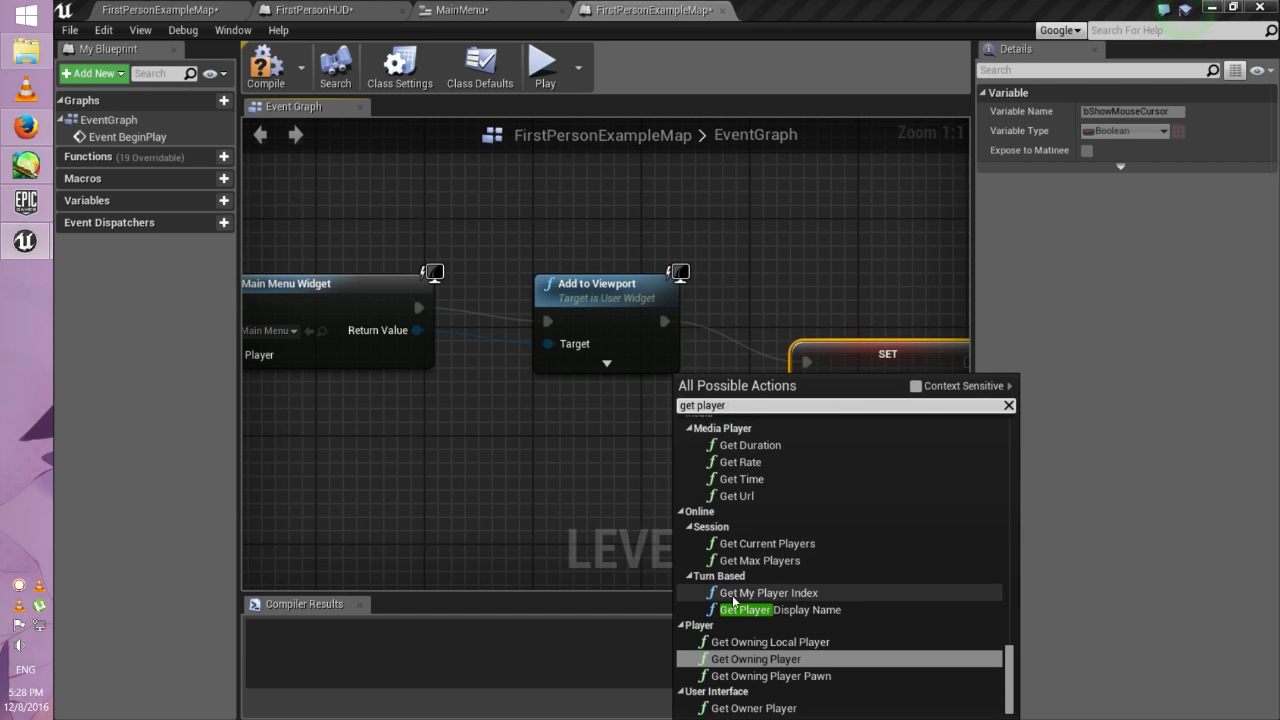
pyautogui.write(' con')
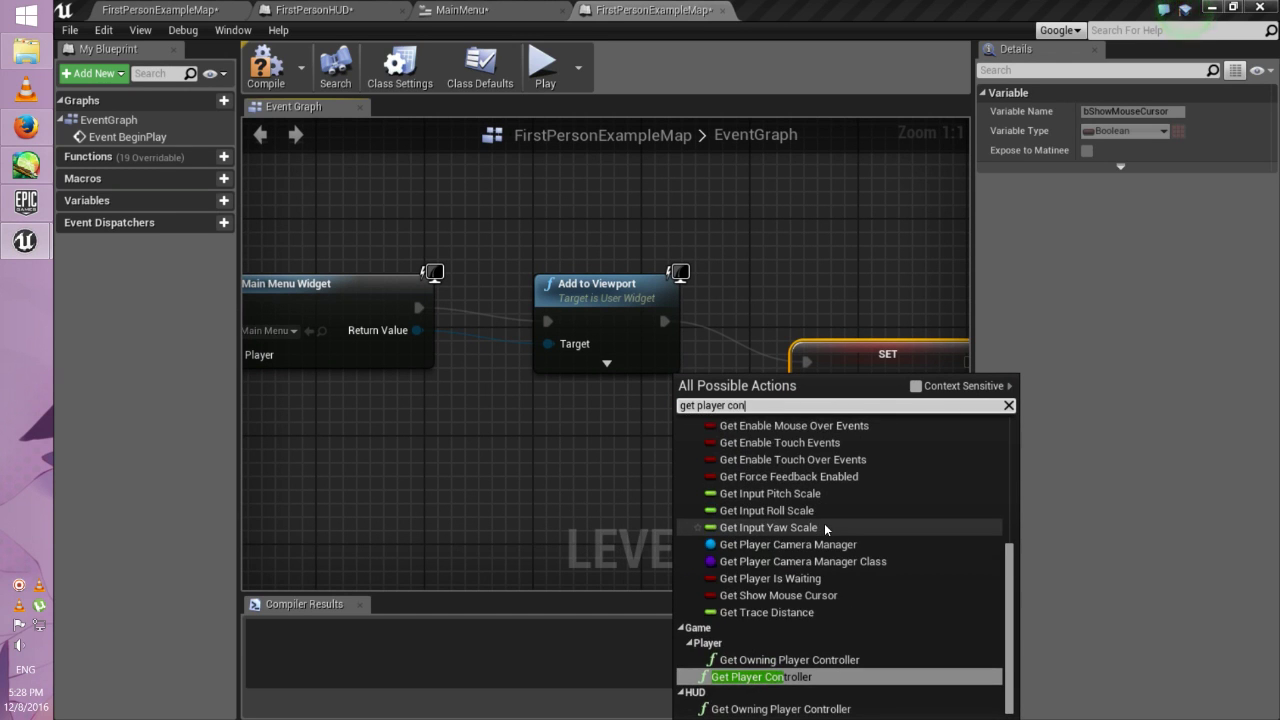
pyautogui.press('Return')
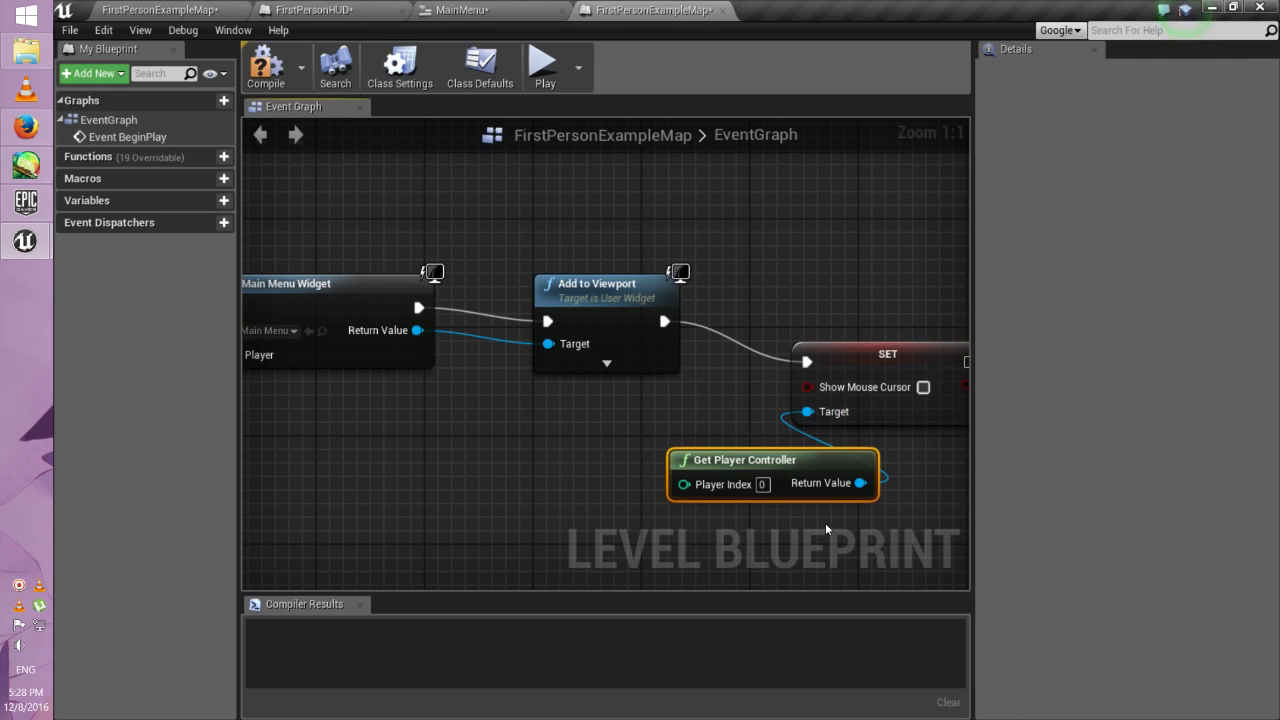
pyautogui.moveTo(808, 463)
pyautogui.mouseDown()
pyautogui.moveTo(665, 457)
pyautogui.moveTo(692, 457)
pyautogui.mouseUp()
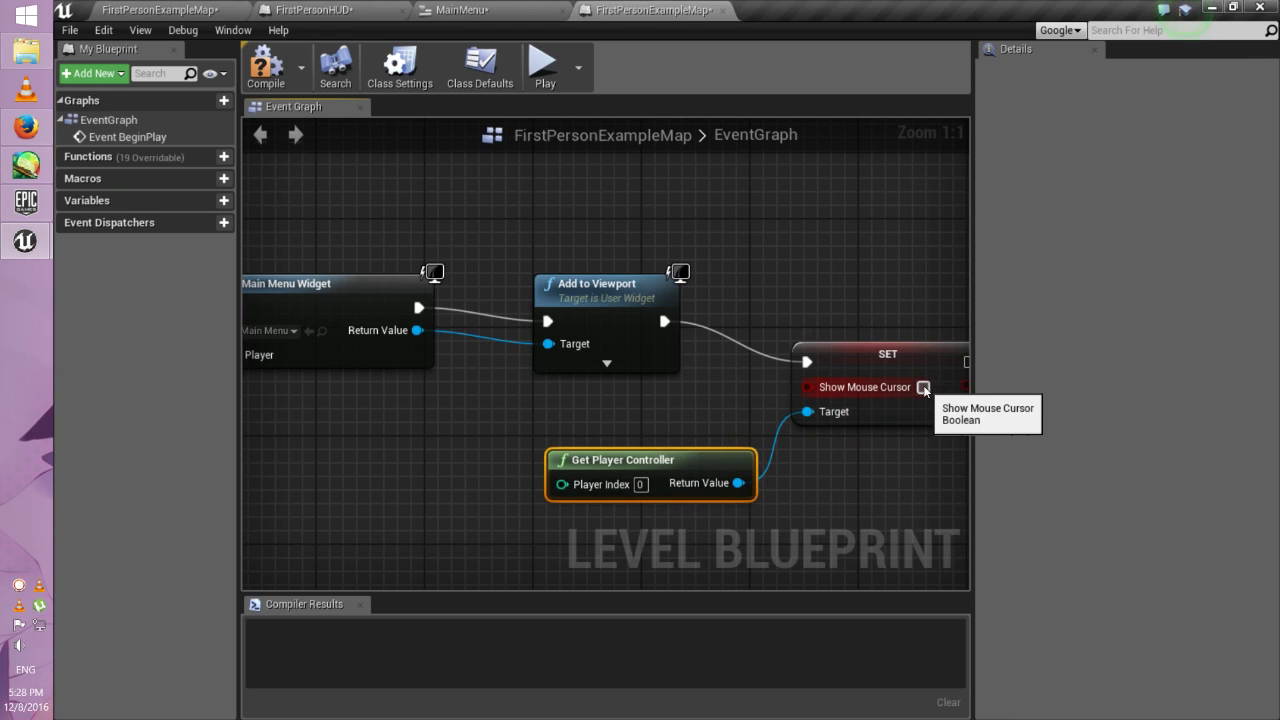
pyautogui.click(923, 387)
pyautogui.moveTo(632, 436); pyautogui.dragTo(697, 429, button='right')
pyautogui.scroll(-4, 601, 303)
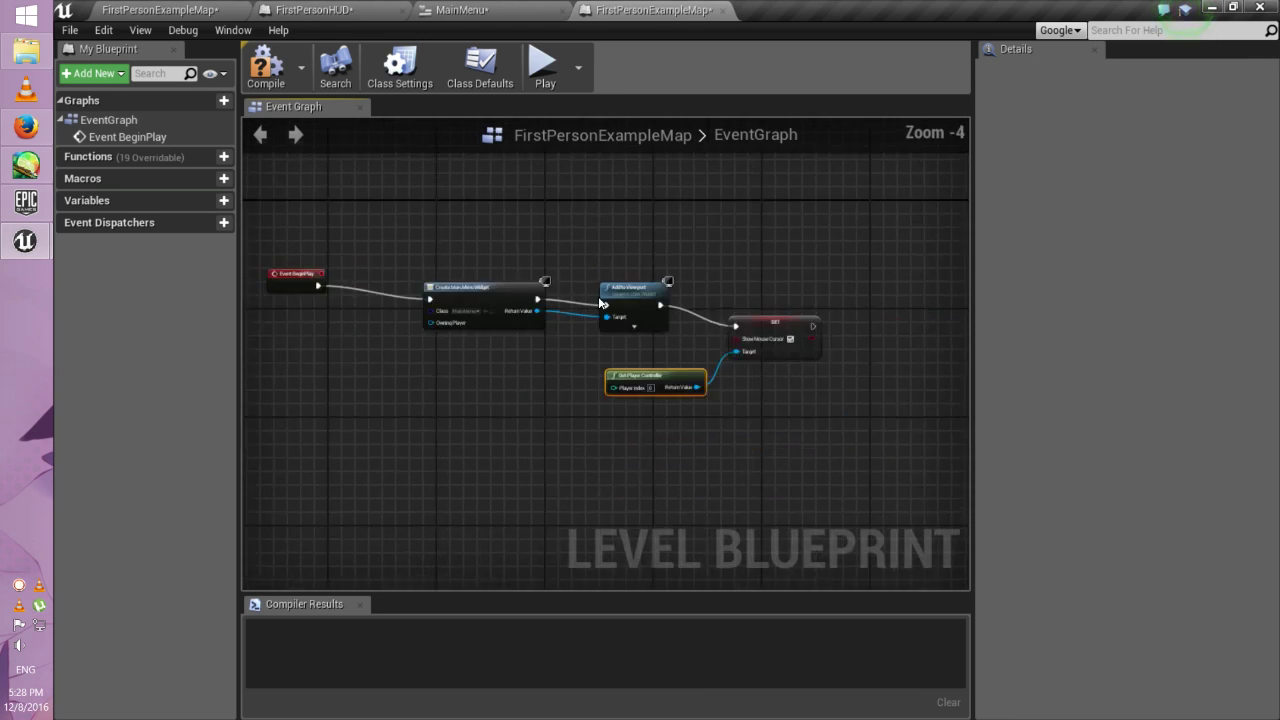
pyautogui.click(548, 84)
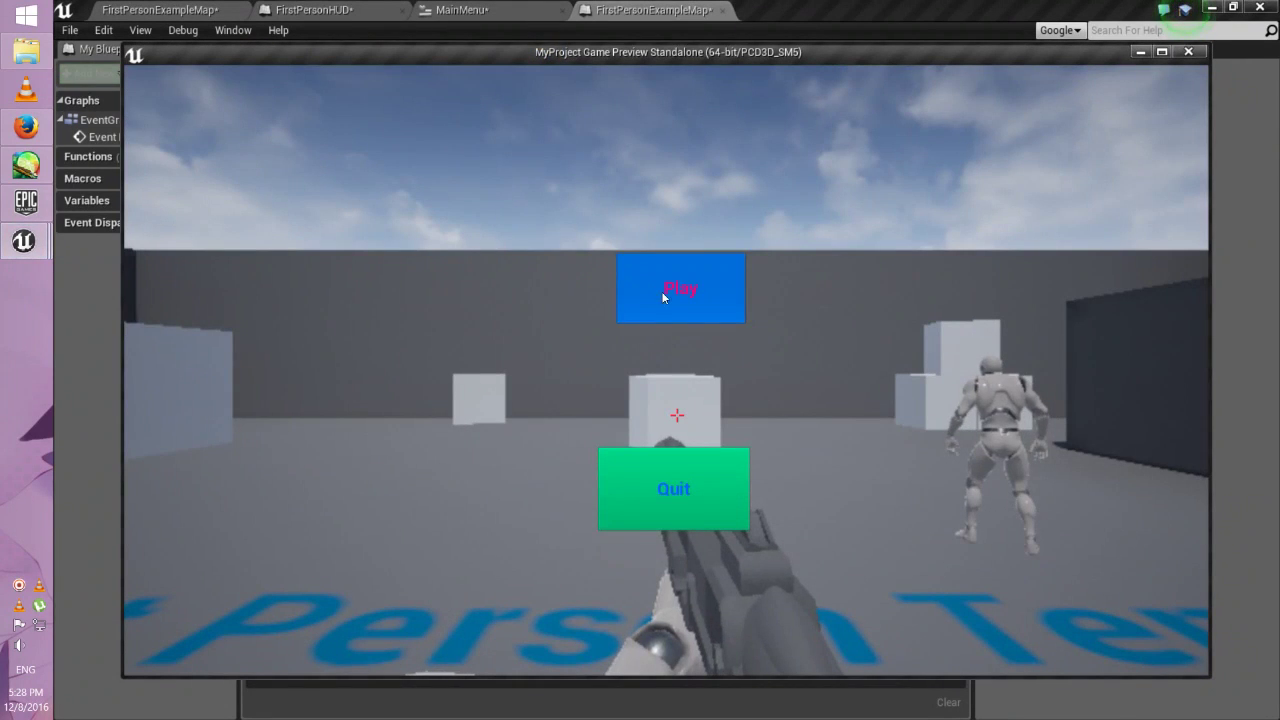
pyautogui.click(712, 285)
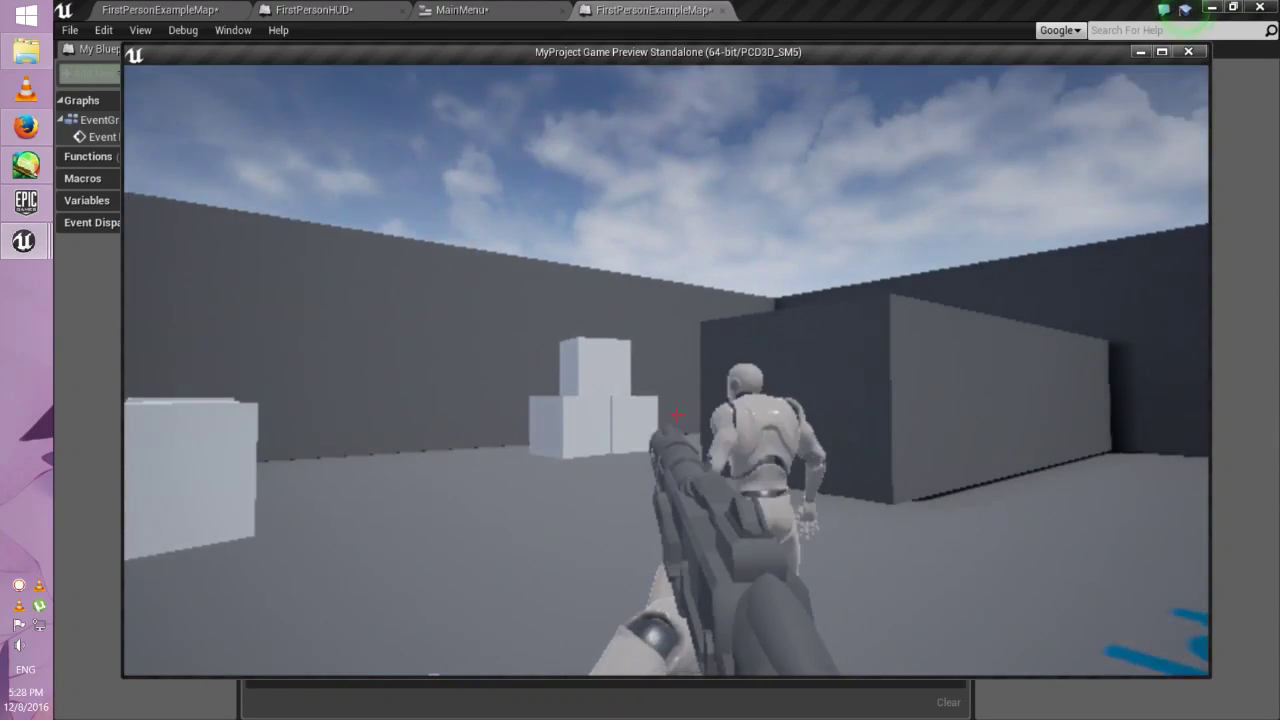
pyautogui.press('Escape')
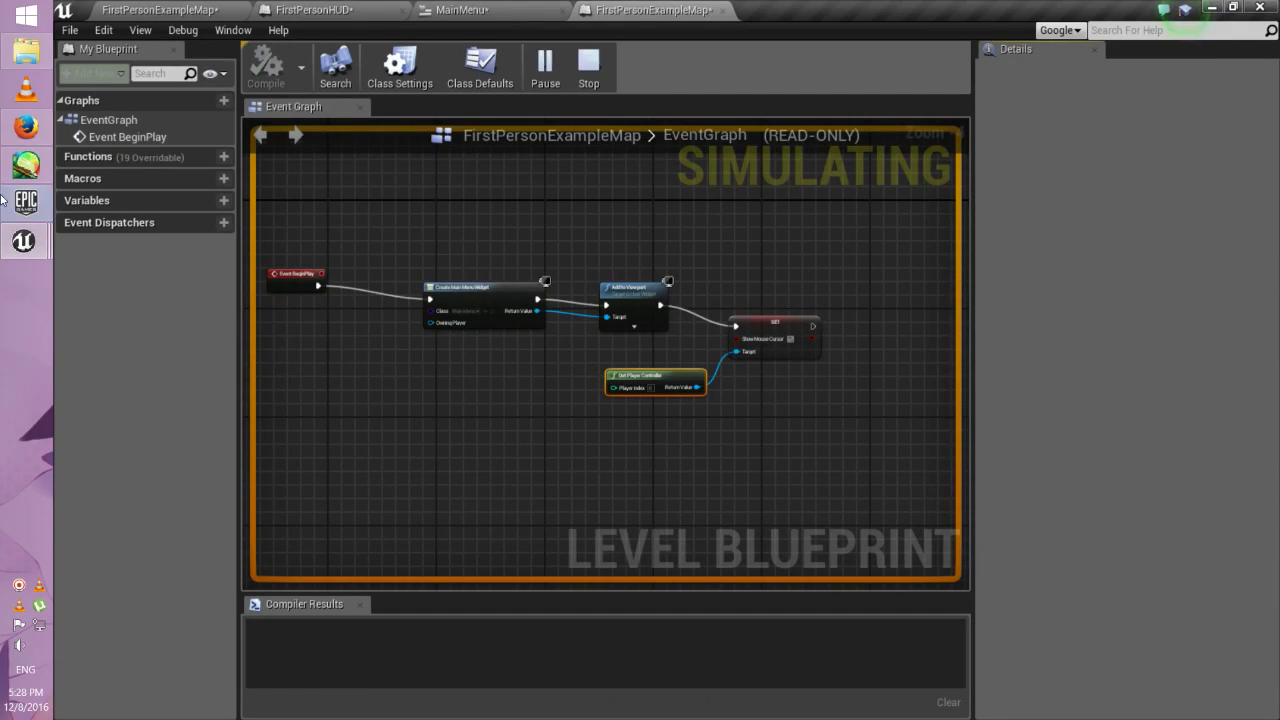
pyautogui.moveTo(24, 241)
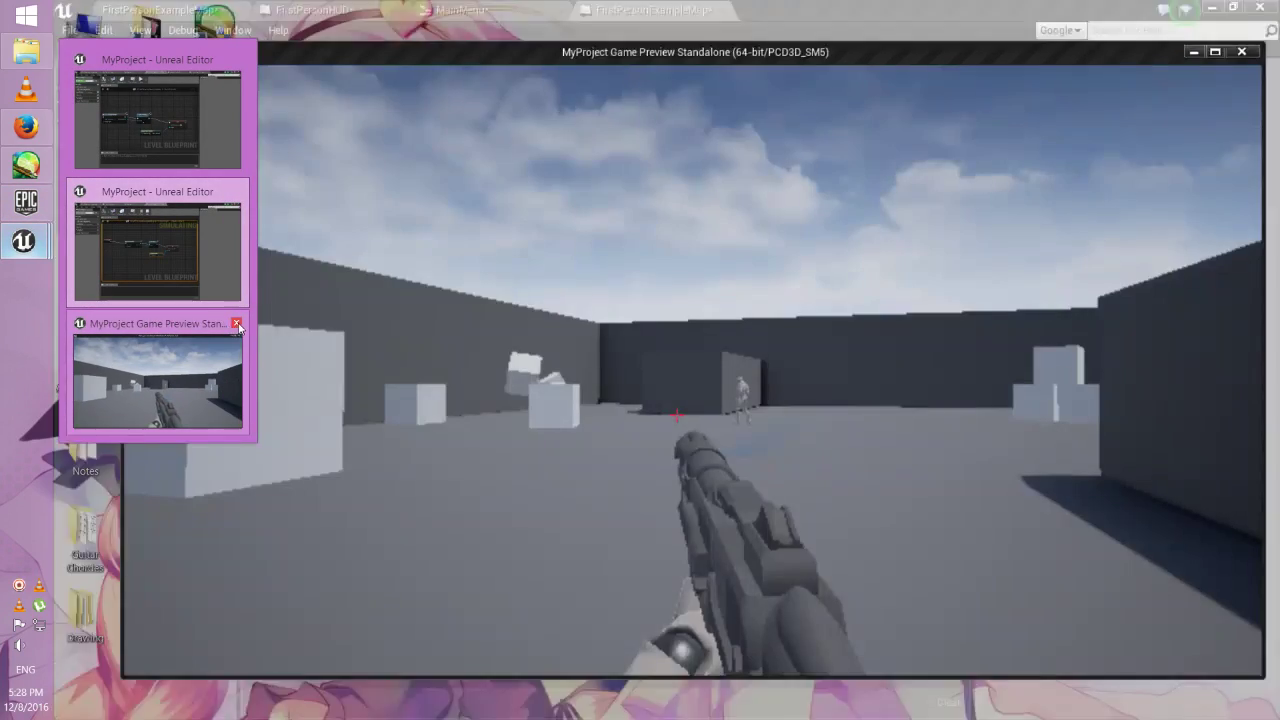
pyautogui.click(237, 324)
pyautogui.click(544, 66)
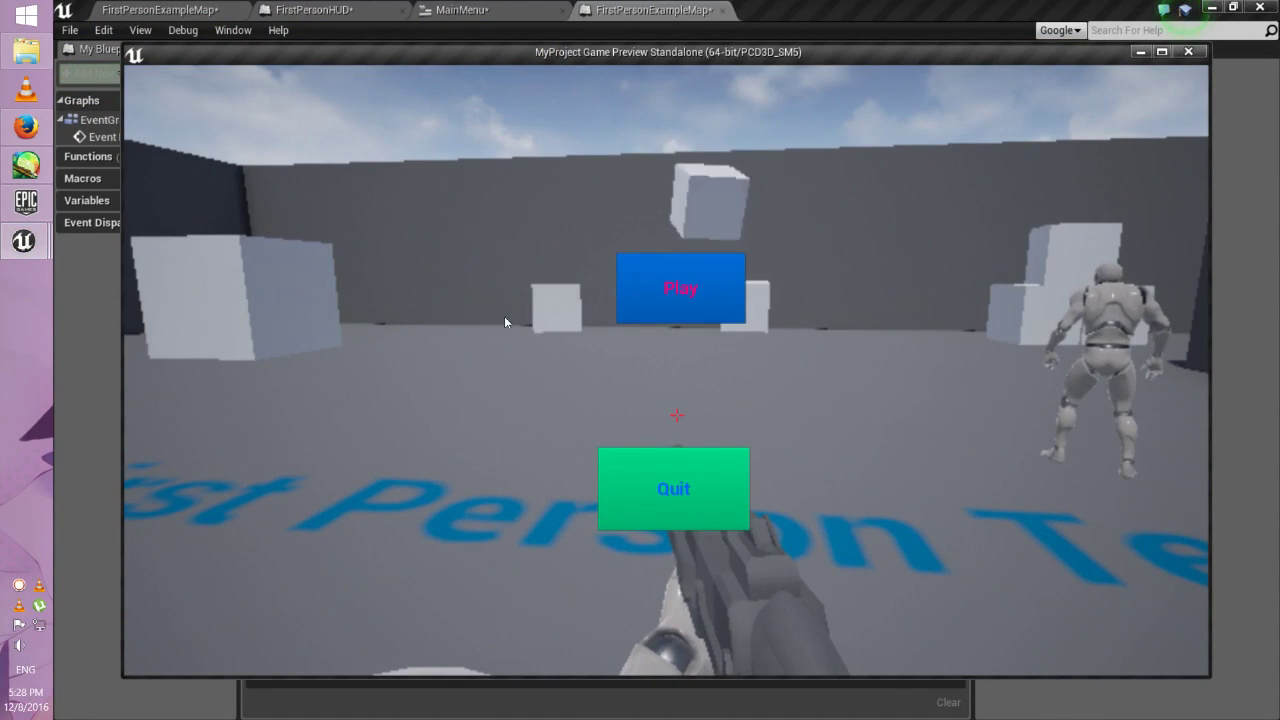
pyautogui.click(662, 300)
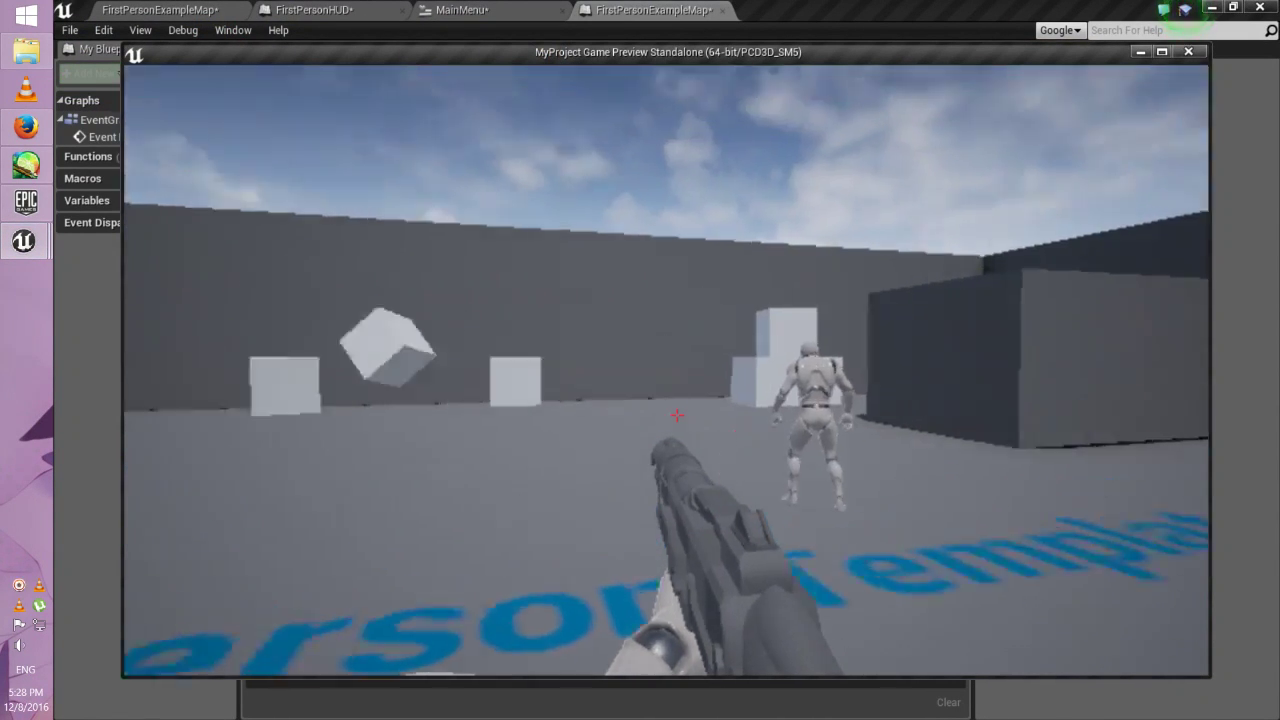
# - Relaunch the standalone game preview, look around, and close it
pyautogui.press('Escape')
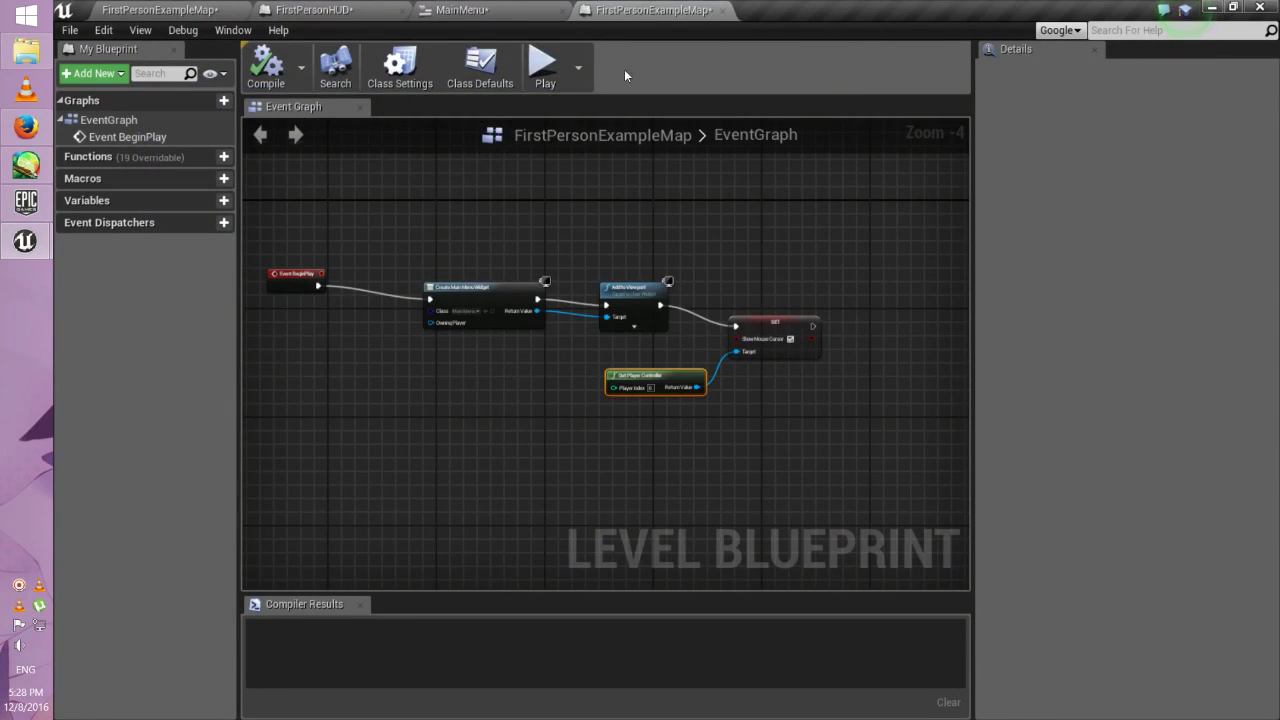
pyautogui.click(544, 64)
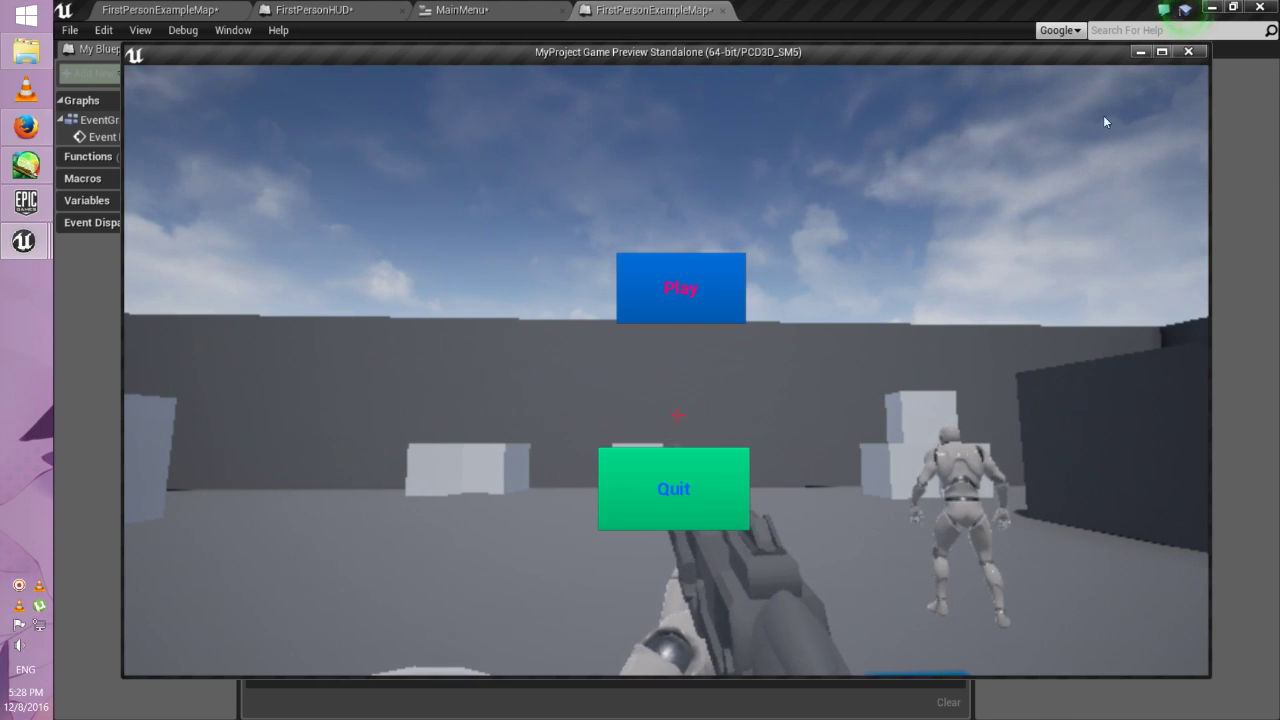
pyautogui.moveTo(1050, 472)
pyautogui.mouseDown()
pyautogui.moveTo(1002, 482)
pyautogui.moveTo(1091, 404)
pyautogui.mouseUp()
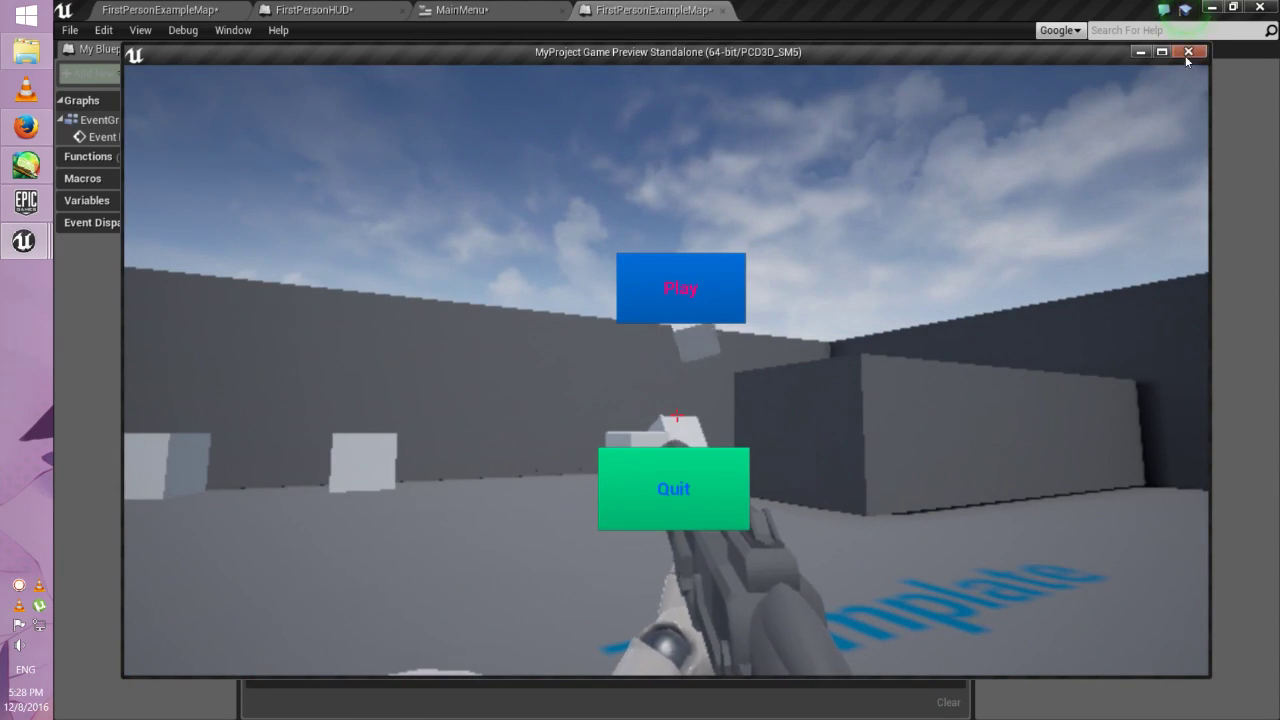
pyautogui.click(1187, 55)
# - Pan the level blueprint to the Create Main Menu Widget node, then return to the level editor
pyautogui.moveTo(652, 490)
pyautogui.mouseDown(button='right')
pyautogui.moveTo(875, 503)
pyautogui.moveTo(672, 457)
pyautogui.moveTo(849, 423)
pyautogui.mouseUp(button='right')
pyautogui.scroll(4, 752, 432)
pyautogui.scroll(-7, 552, 478)
pyautogui.scroll(6, 657, 438)
pyautogui.moveTo(409, 374); pyautogui.dragTo(324, 285, button='right')
pyautogui.click(155, 10)
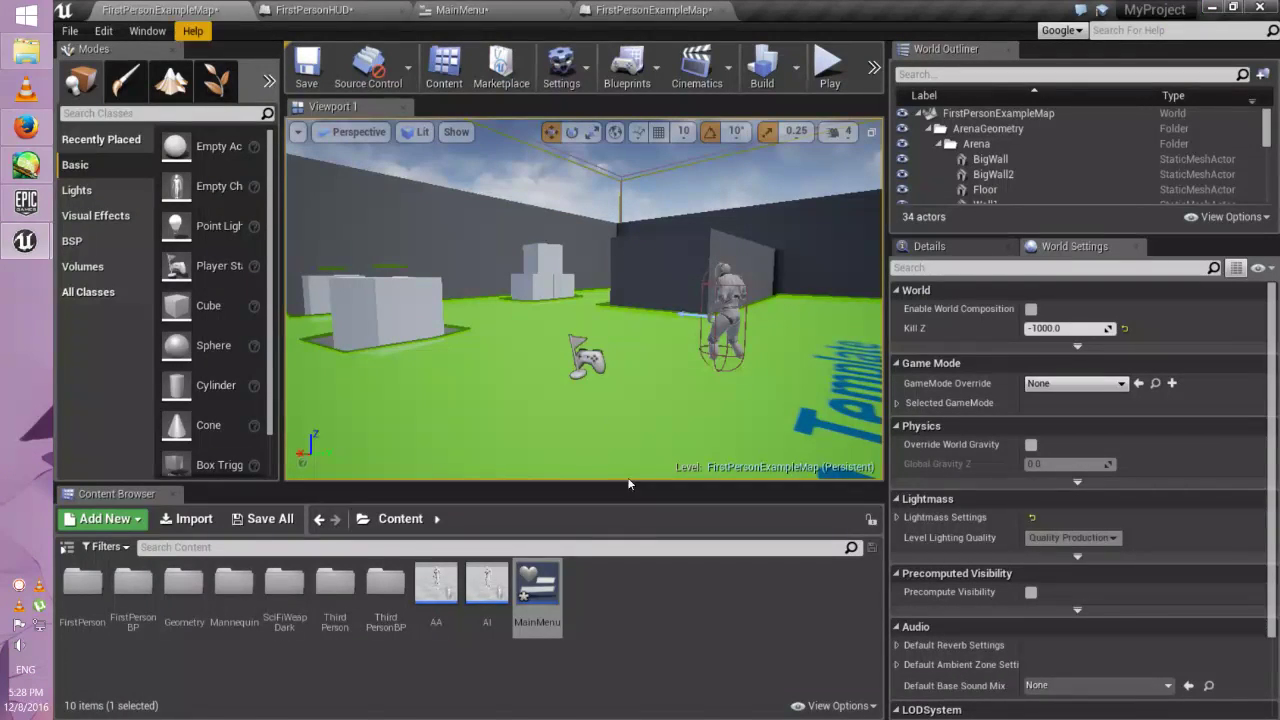
# - Add a User Interface Widget Blueprint named 'GameOver' in the Content Browser
pyautogui.rightClick(630, 653)
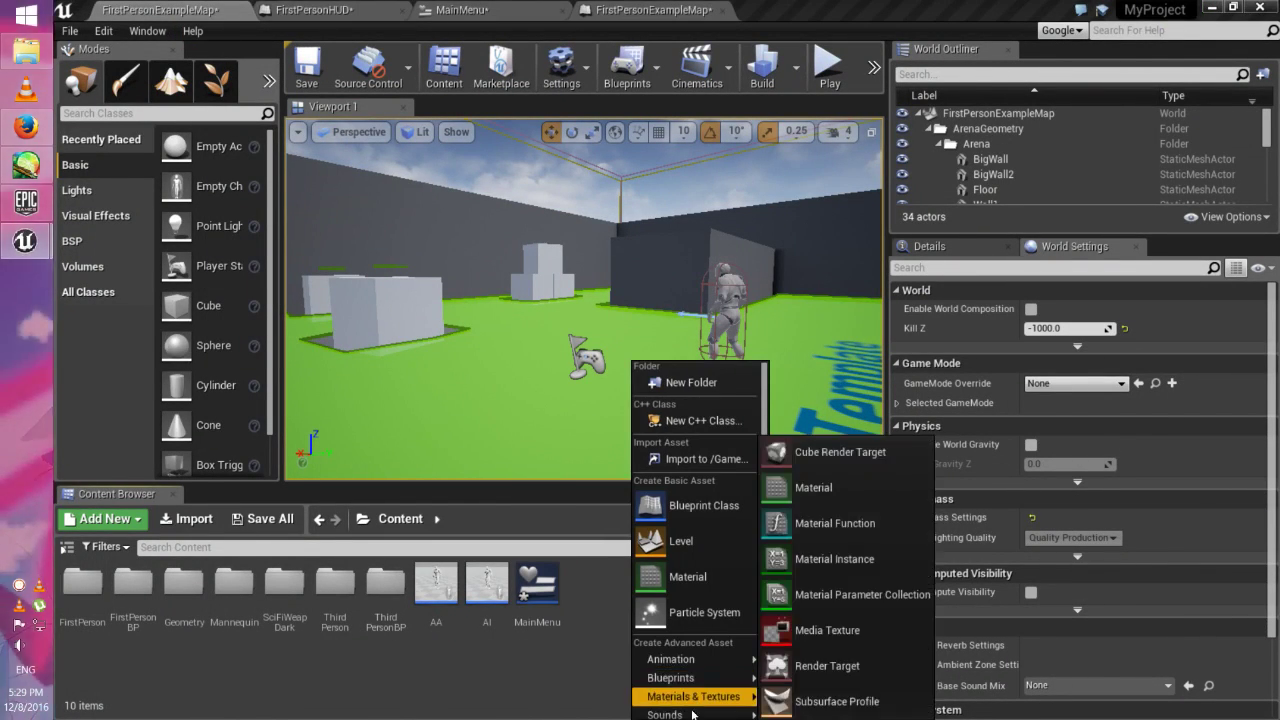
pyautogui.rightClick(618, 599)
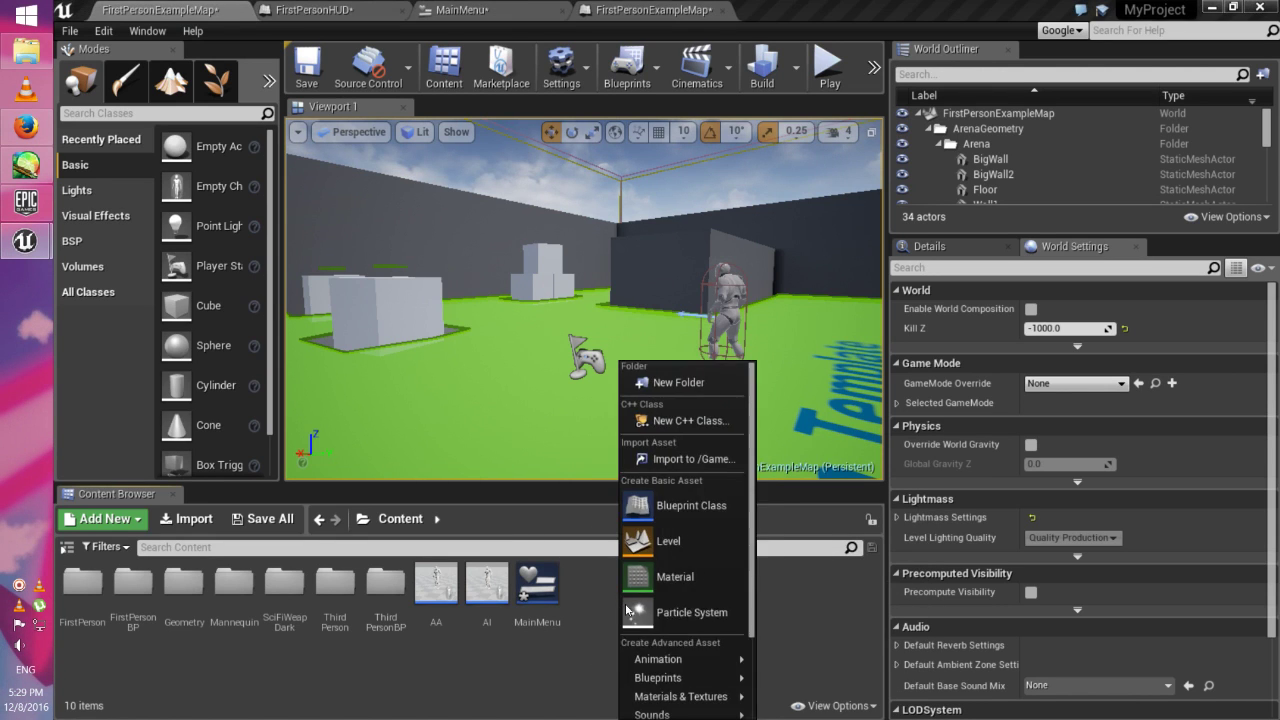
pyautogui.scroll(-2, 690, 680)
pyautogui.moveTo(666, 698)
pyautogui.click(790, 697)
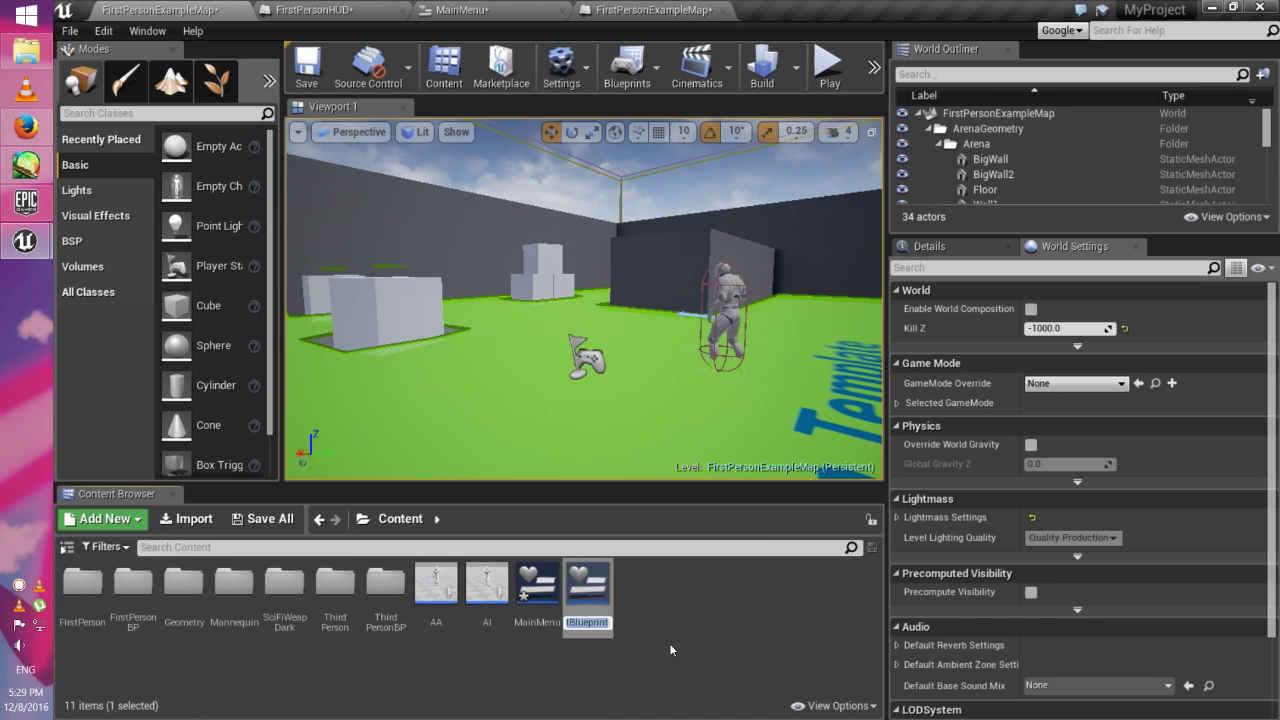
pyautogui.write('GameO')
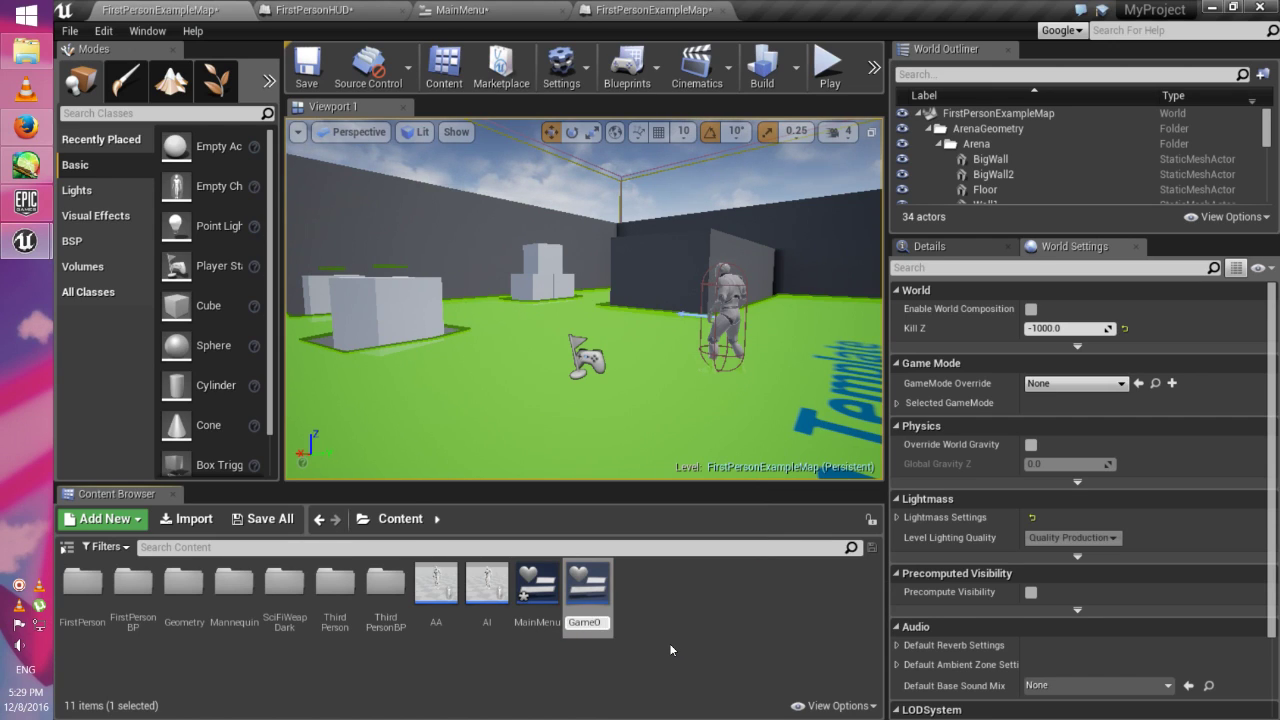
pyautogui.write('ver')
pyautogui.press('Return')
pyautogui.press('Return')
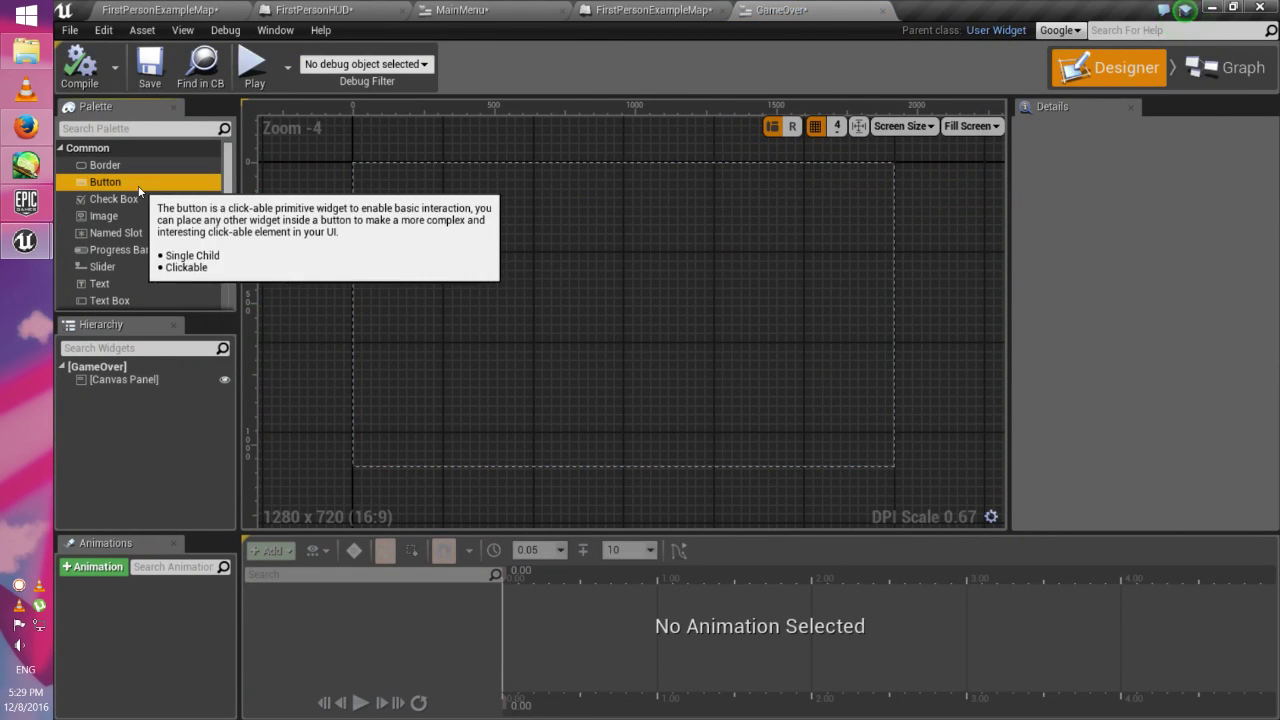
# - Place two stacked buttons on the GameOver canvas and resize them
pyautogui.click(548, 223)
pyautogui.moveTo(105, 181); pyautogui.dragTo(603, 215)
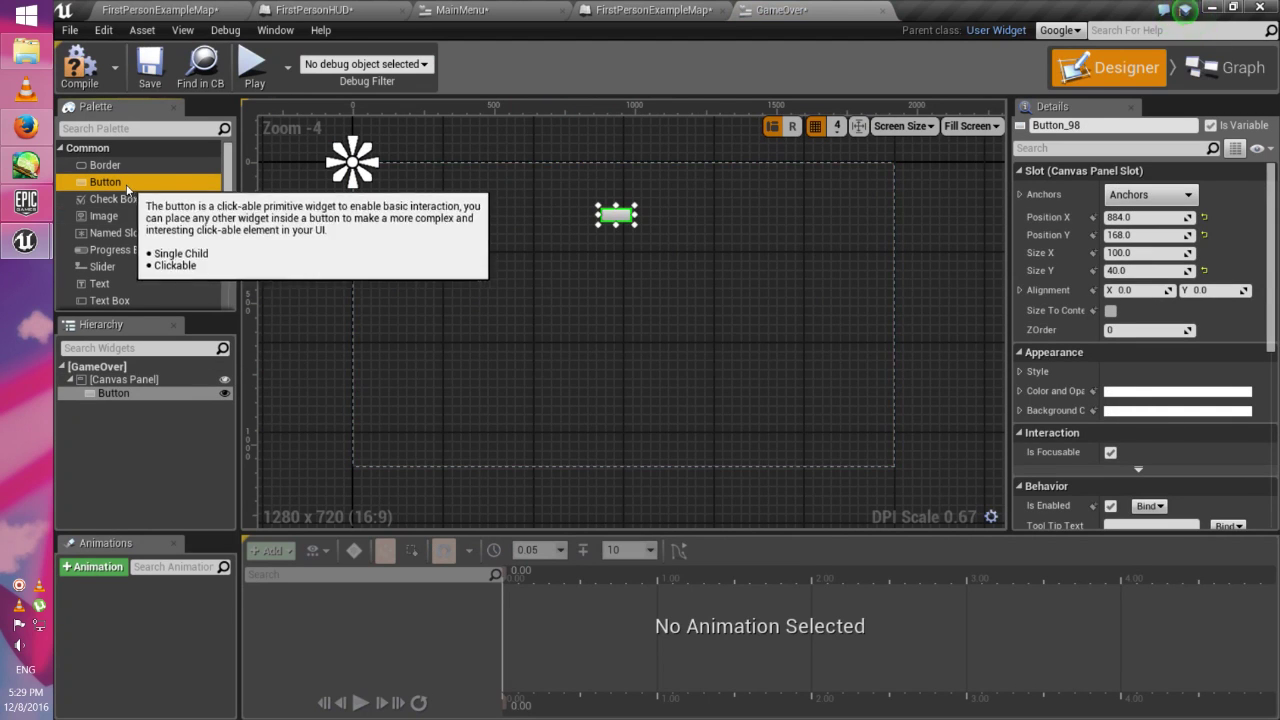
pyautogui.moveTo(156, 186)
pyautogui.mouseDown()
pyautogui.moveTo(617, 293)
pyautogui.moveTo(665, 362)
pyautogui.moveTo(620, 363)
pyautogui.mouseUp()
pyautogui.moveTo(619, 217)
pyautogui.mouseDown()
pyautogui.moveTo(606, 222)
pyautogui.moveTo(680, 268)
pyautogui.moveTo(652, 246)
pyautogui.moveTo(603, 240)
pyautogui.mouseUp()
pyautogui.click(613, 330)
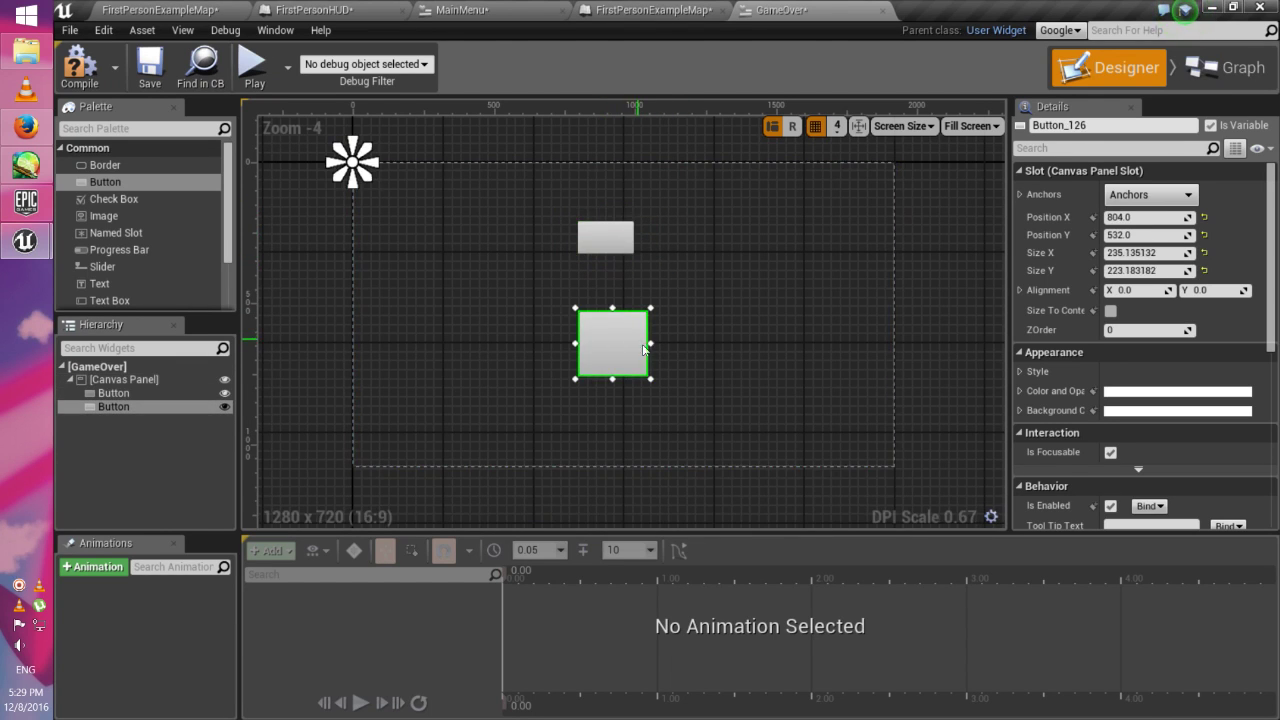
pyautogui.moveTo(613, 312)
pyautogui.mouseDown()
pyautogui.moveTo(620, 334)
pyautogui.moveTo(603, 337)
pyautogui.moveTo(630, 354)
pyautogui.mouseUp()
pyautogui.click(615, 295)
# - Put a Text label inside the upper button
pyautogui.click(605, 237)
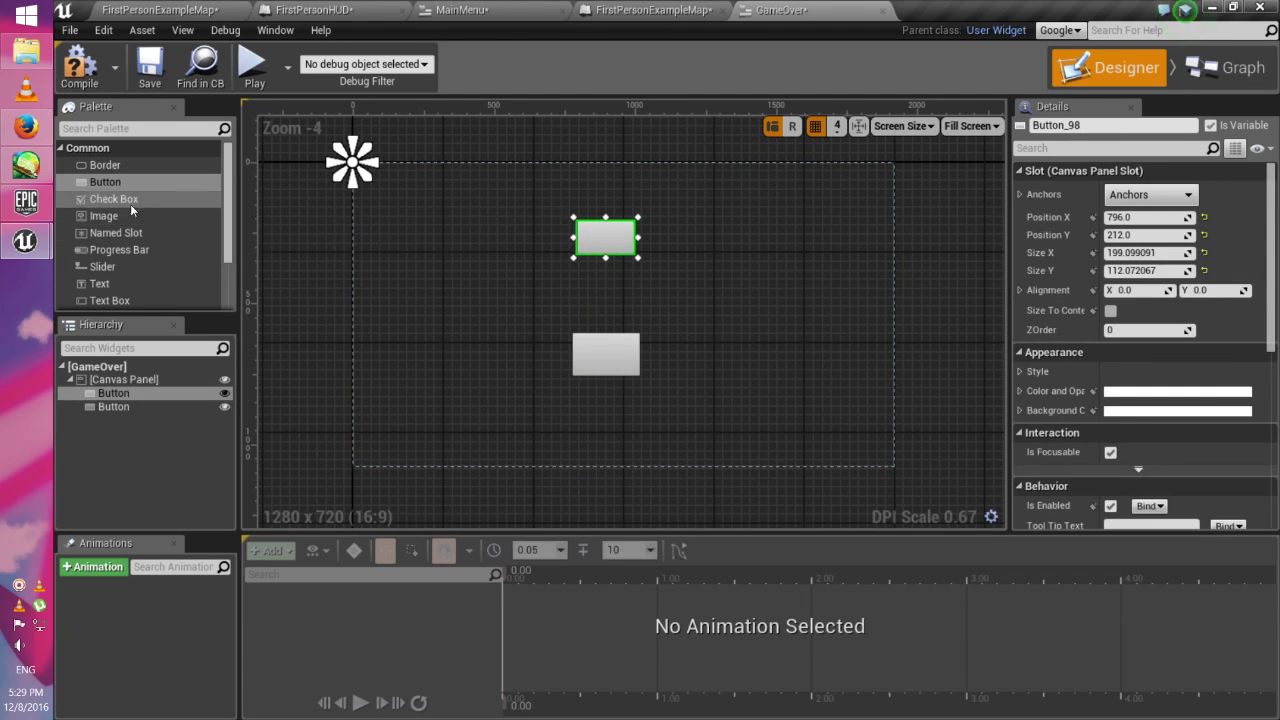
pyautogui.moveTo(115, 284)
pyautogui.mouseDown()
pyautogui.moveTo(607, 276)
pyautogui.moveTo(602, 238)
pyautogui.mouseUp()
pyautogui.moveTo(100, 283)
pyautogui.mouseDown()
pyautogui.moveTo(668, 382)
pyautogui.moveTo(620, 358)
pyautogui.mouseUp()
# - Label the upper button 'Retry' and enlarge its font size
pyautogui.click(605, 237)
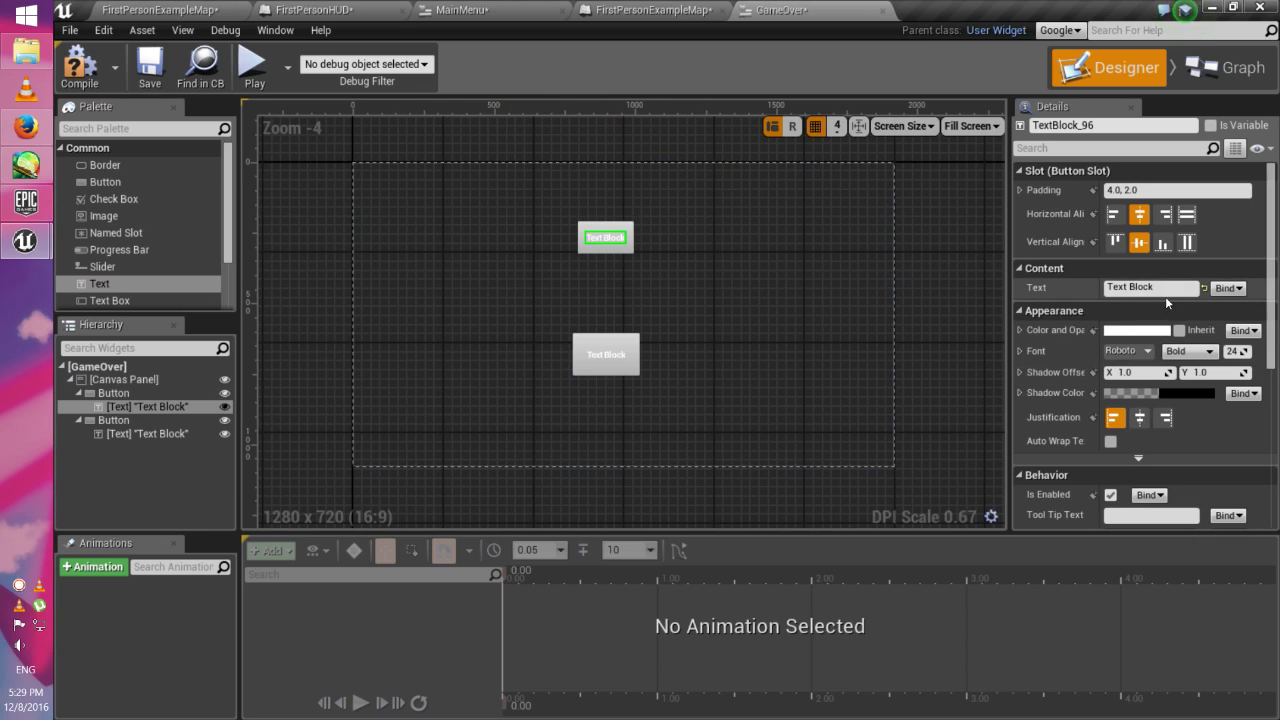
pyautogui.click(1150, 288)
pyautogui.write('Rest')
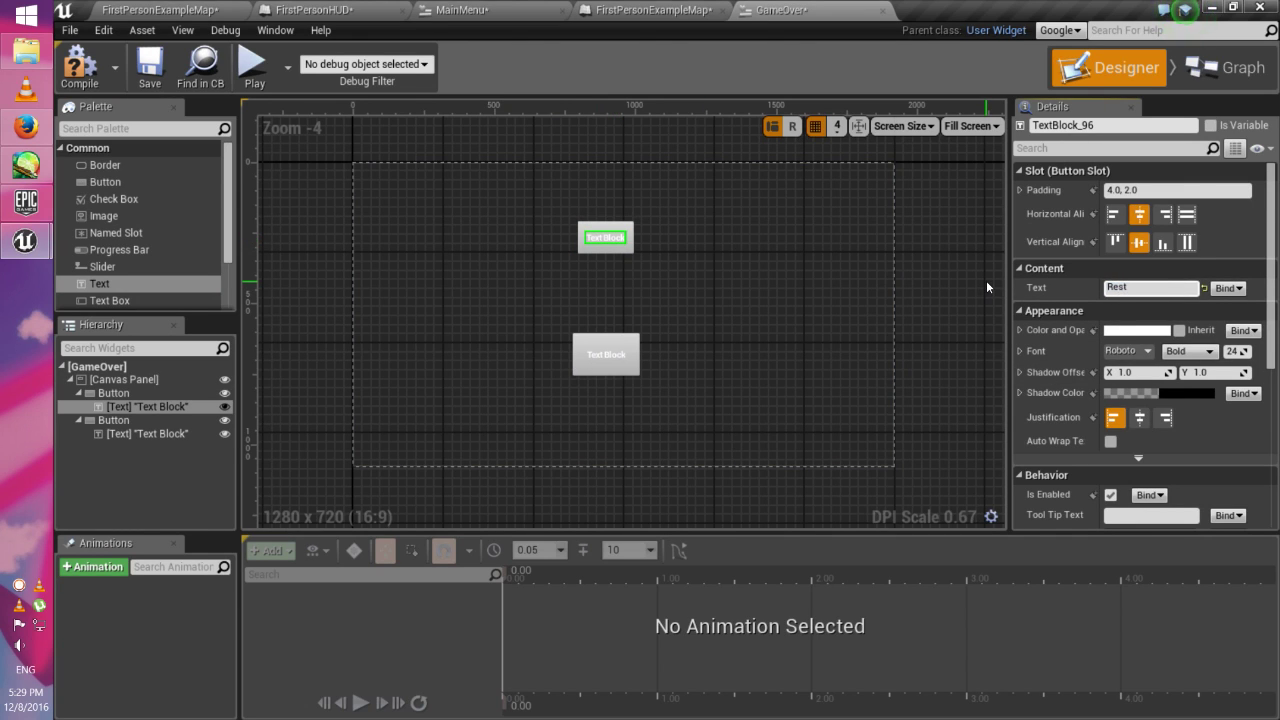
pyautogui.press('BackSpace')
pyautogui.press('BackSpace')
pyautogui.write('try')
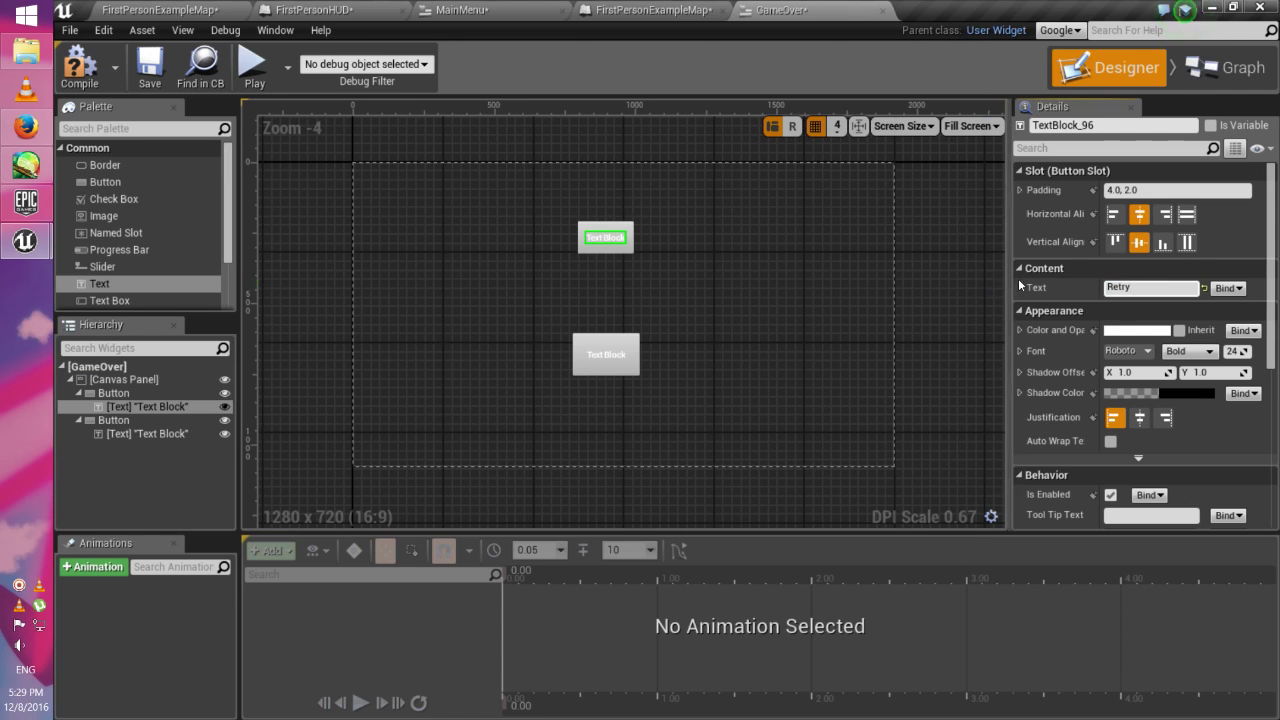
pyautogui.moveTo(1237, 351)
pyautogui.mouseDown()
pyautogui.moveTo(1262, 348)
pyautogui.moveTo(1237, 351)
pyautogui.mouseUp()
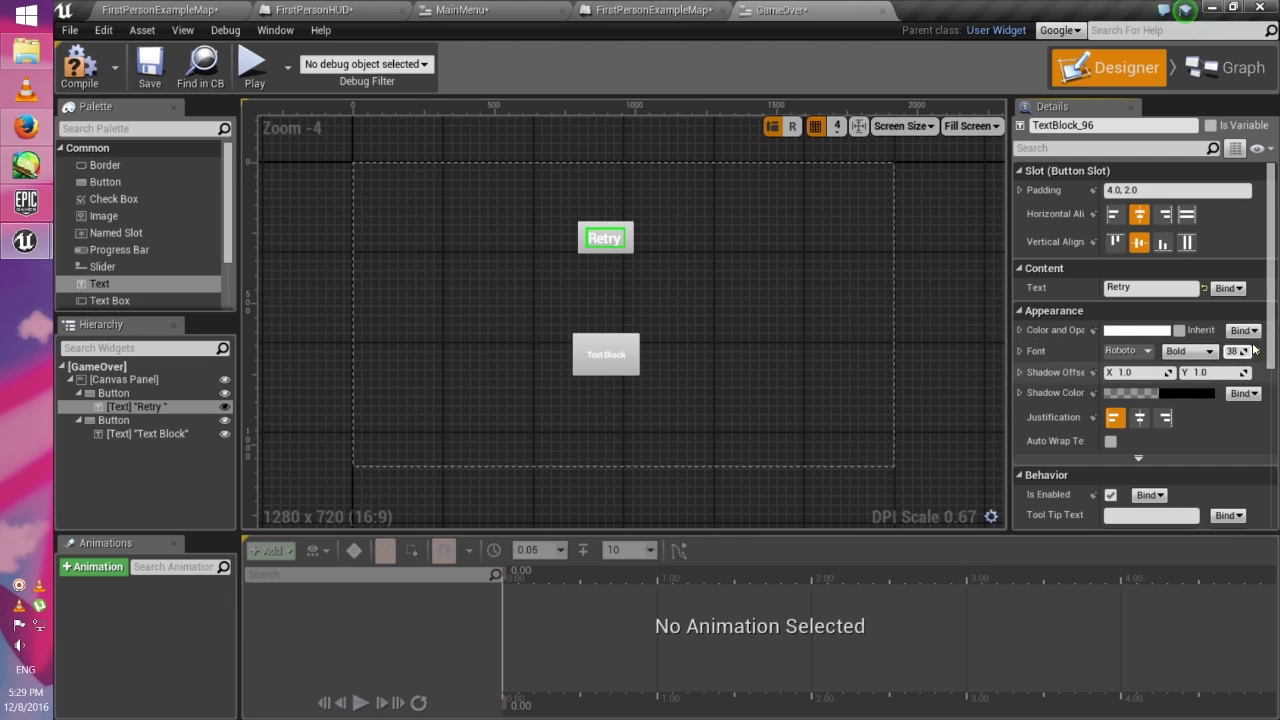
# - Label the lower button 'quit' with a larger font size
pyautogui.click(607, 360)
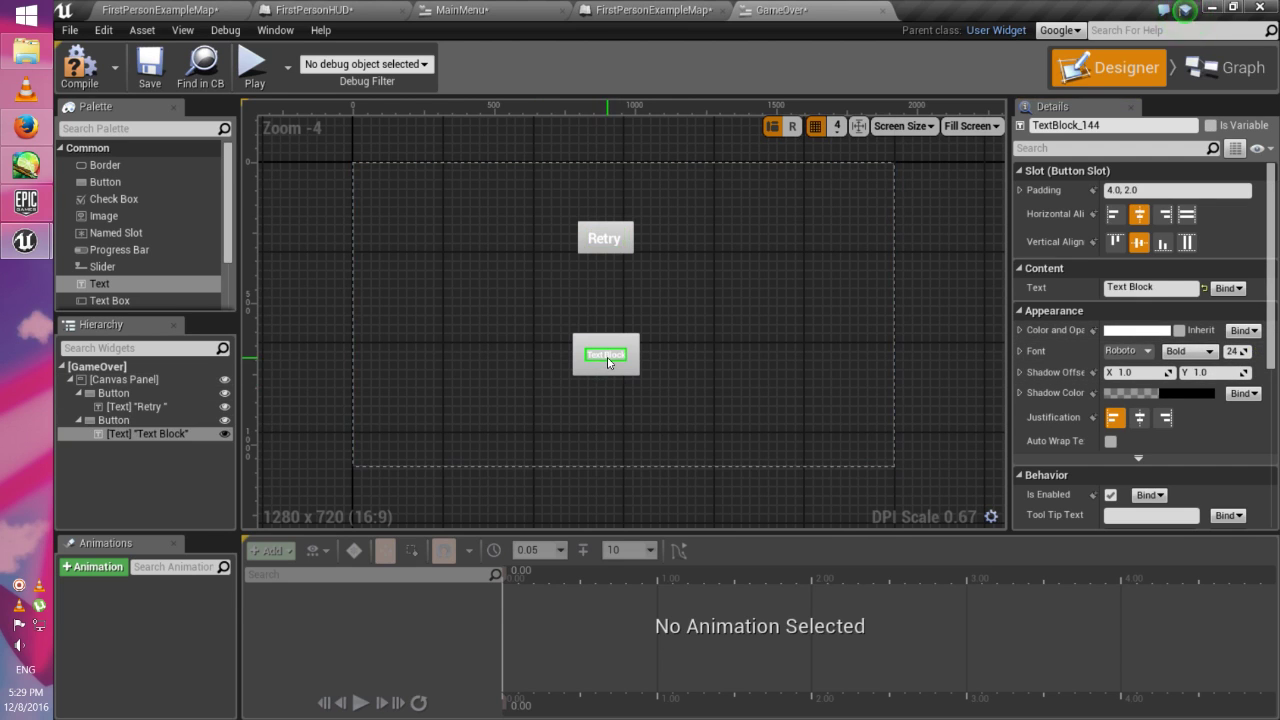
pyautogui.click(1150, 287)
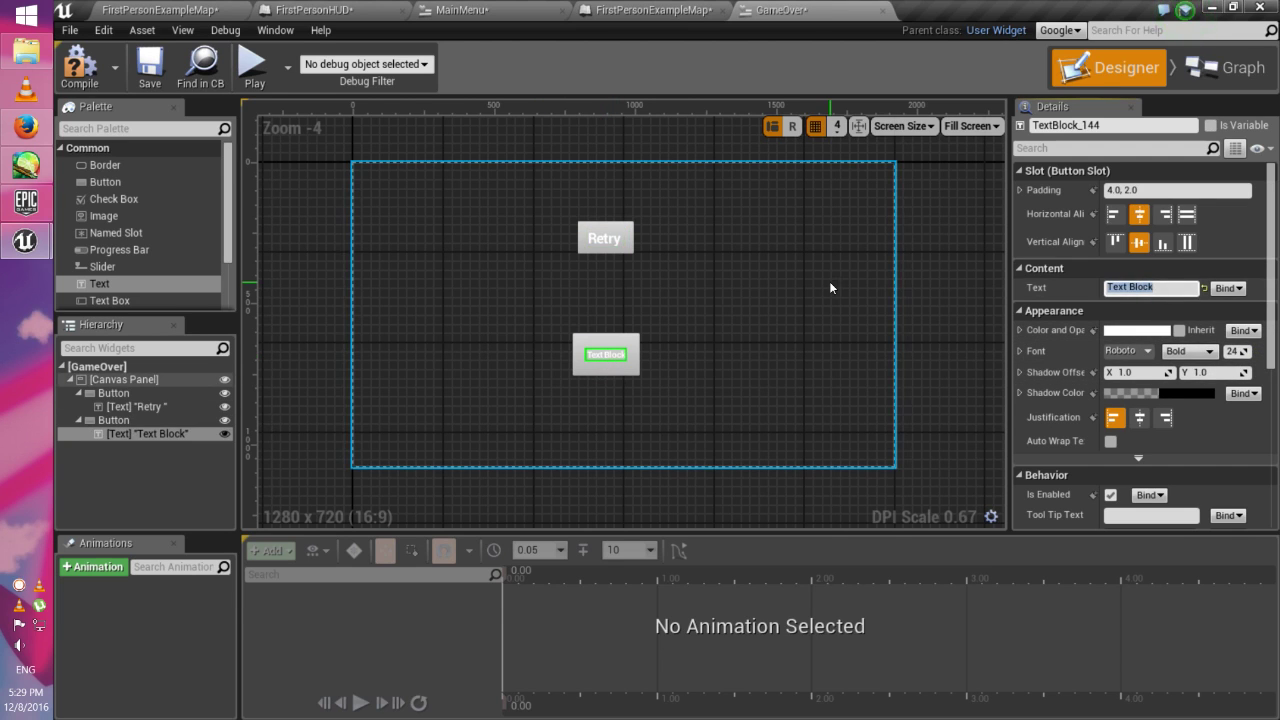
pyautogui.write('quit')
pyautogui.press('Return')
pyautogui.moveTo(1237, 349); pyautogui.dragTo(1252, 349)
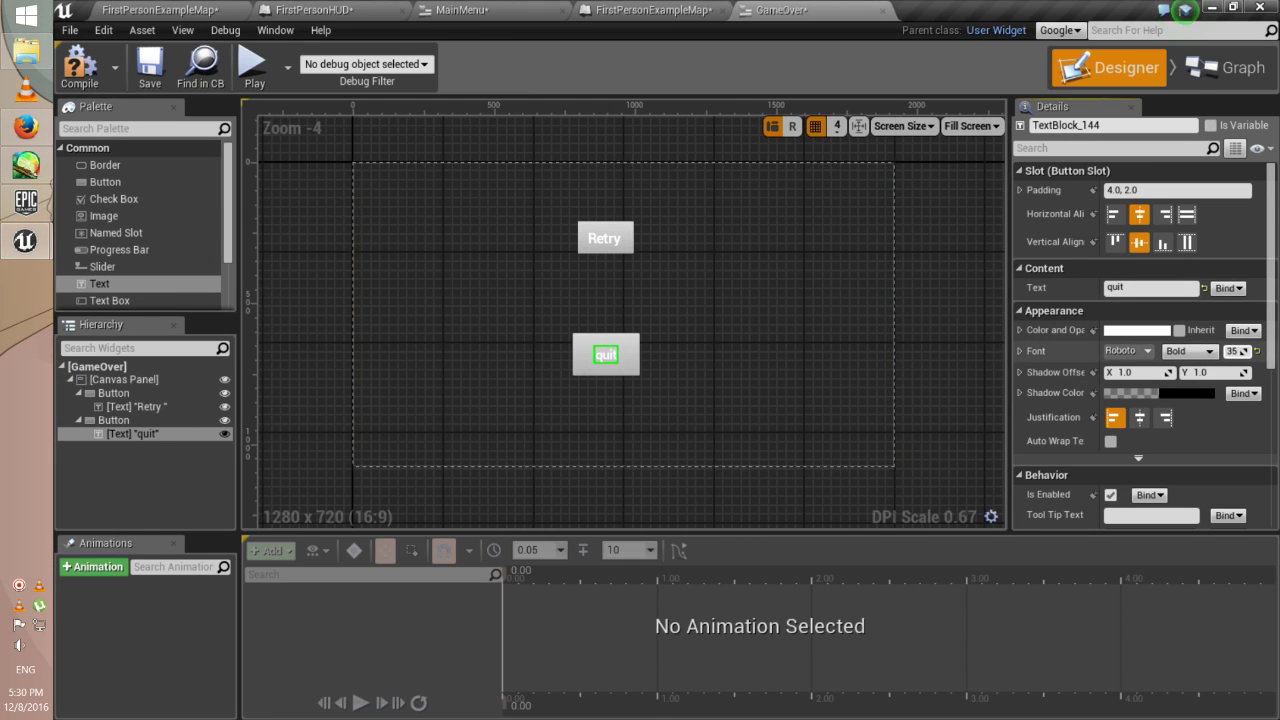
pyautogui.click(819, 297)
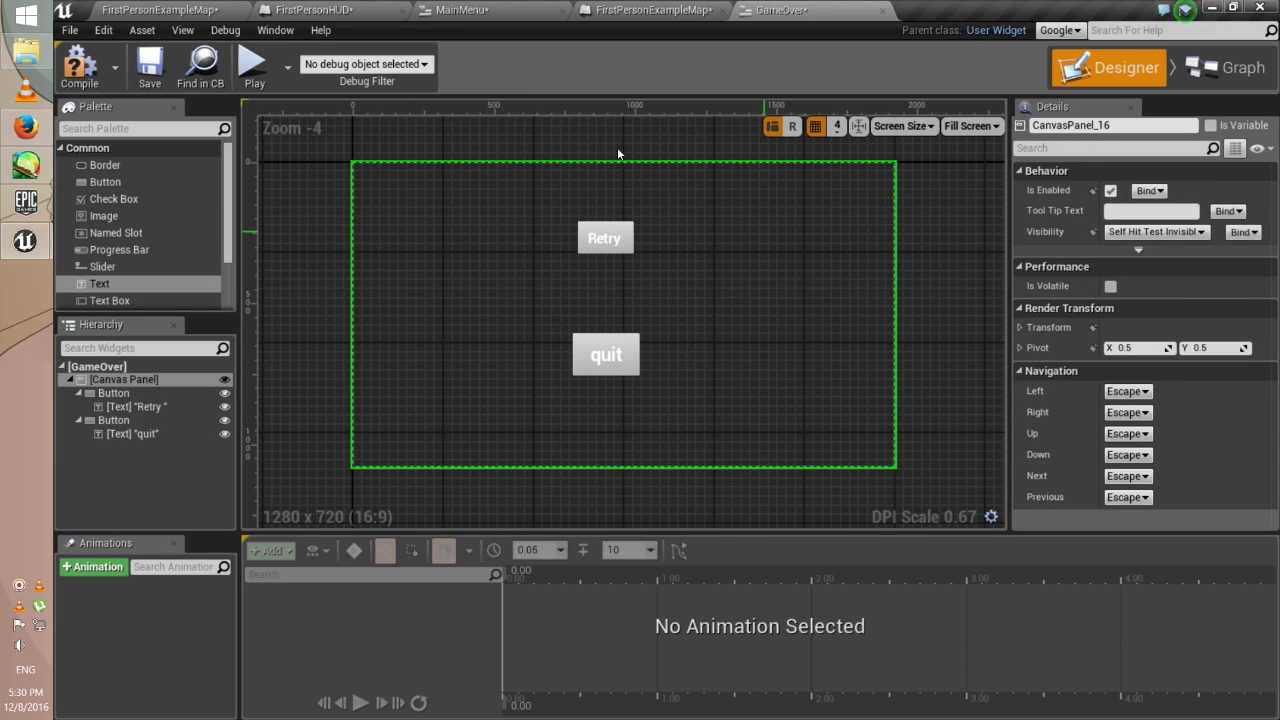
# - Add an OnClicked event for the Retry button (Button_98)
pyautogui.click(605, 238)
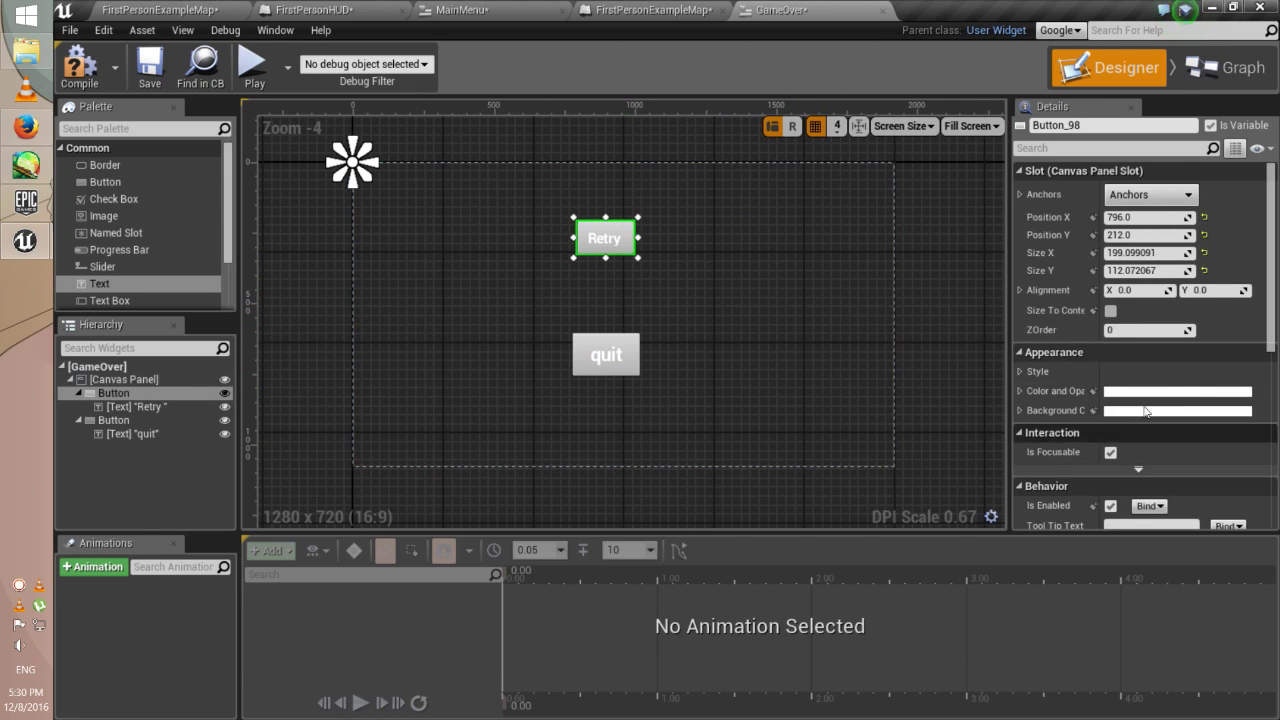
pyautogui.scroll(-3, 771, 347)
pyautogui.scroll(2, 847, 379)
pyautogui.scroll(2, 803, 300)
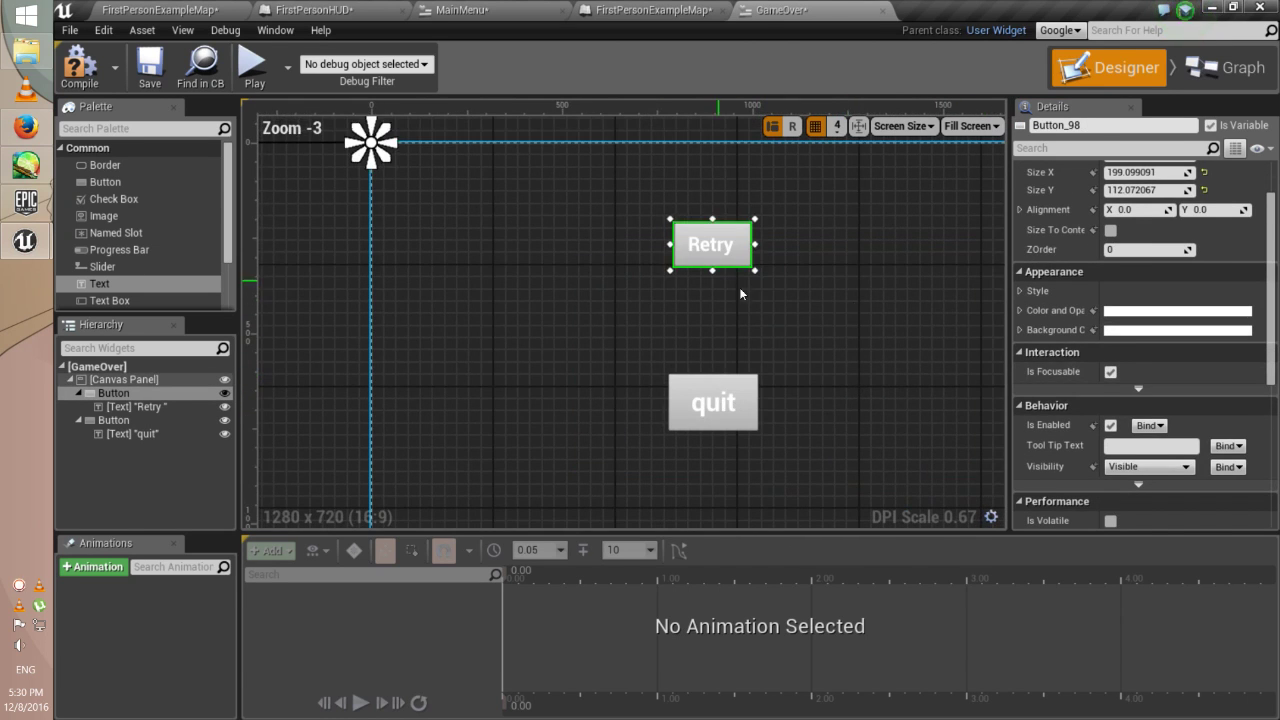
pyautogui.click(757, 241)
pyautogui.scroll(-3, 1148, 324)
pyautogui.scroll(-5, 1148, 329)
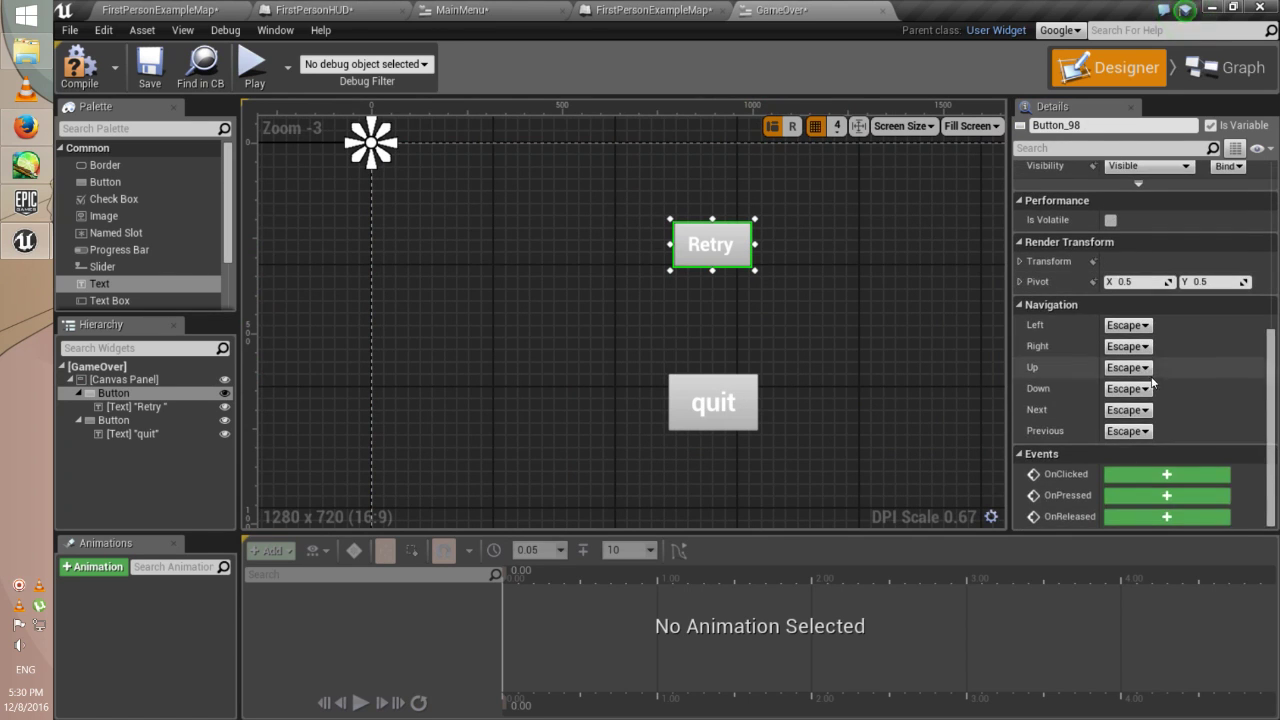
pyautogui.click(1166, 474)
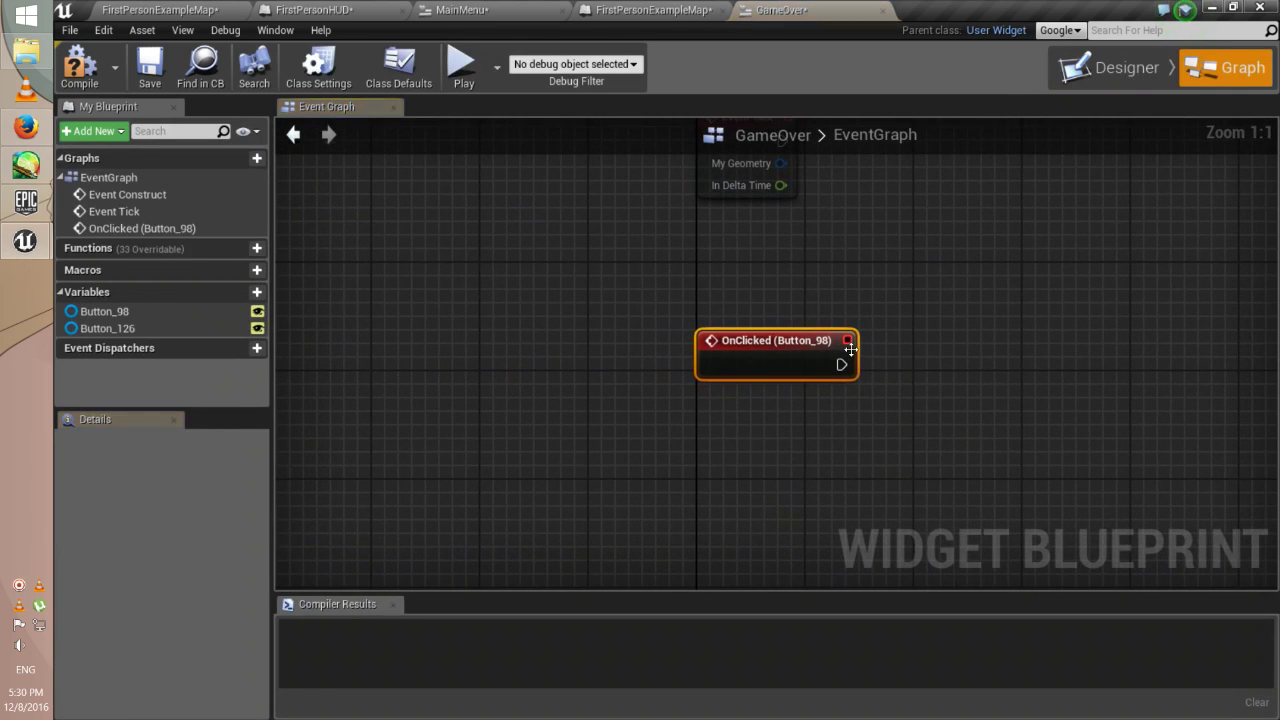
# - Wire an Open Level node to the click event, loading FirstPersonExampleMap
pyautogui.moveTo(841, 364); pyautogui.dragTo(1049, 251)
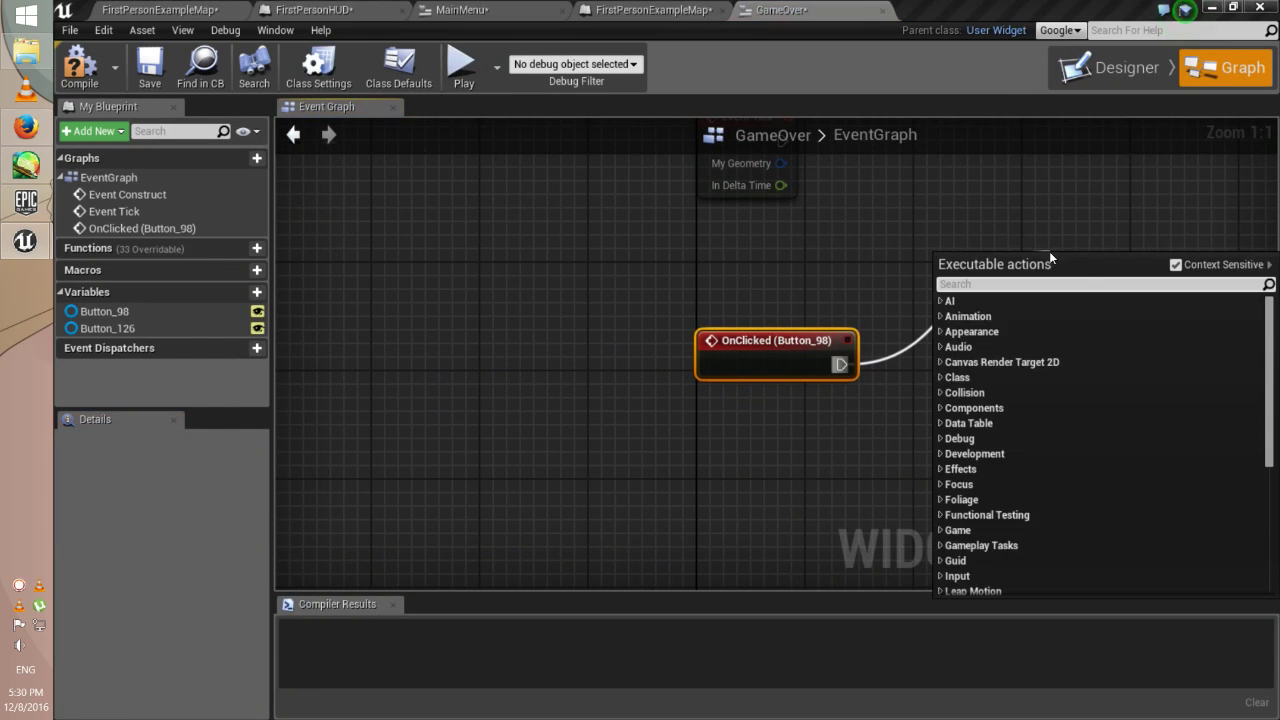
pyautogui.write('open')
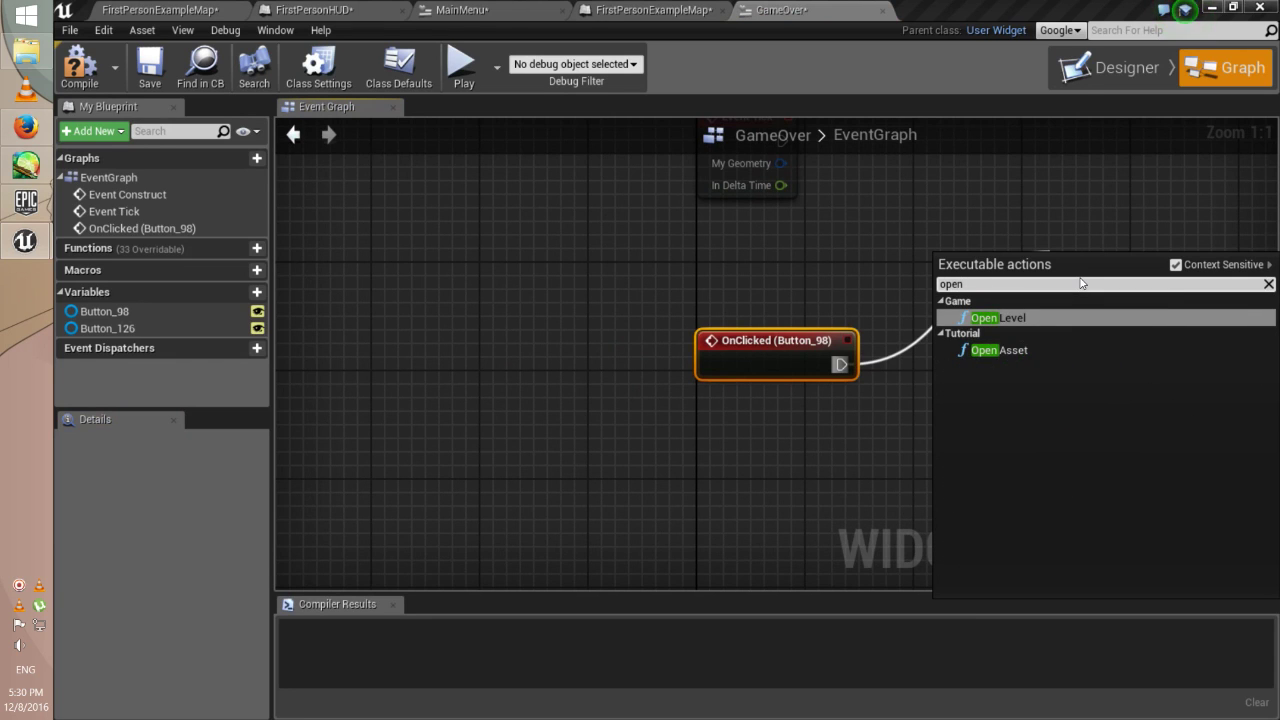
pyautogui.write(' levek')
pyautogui.press('BackSpace')
pyautogui.press('Return')
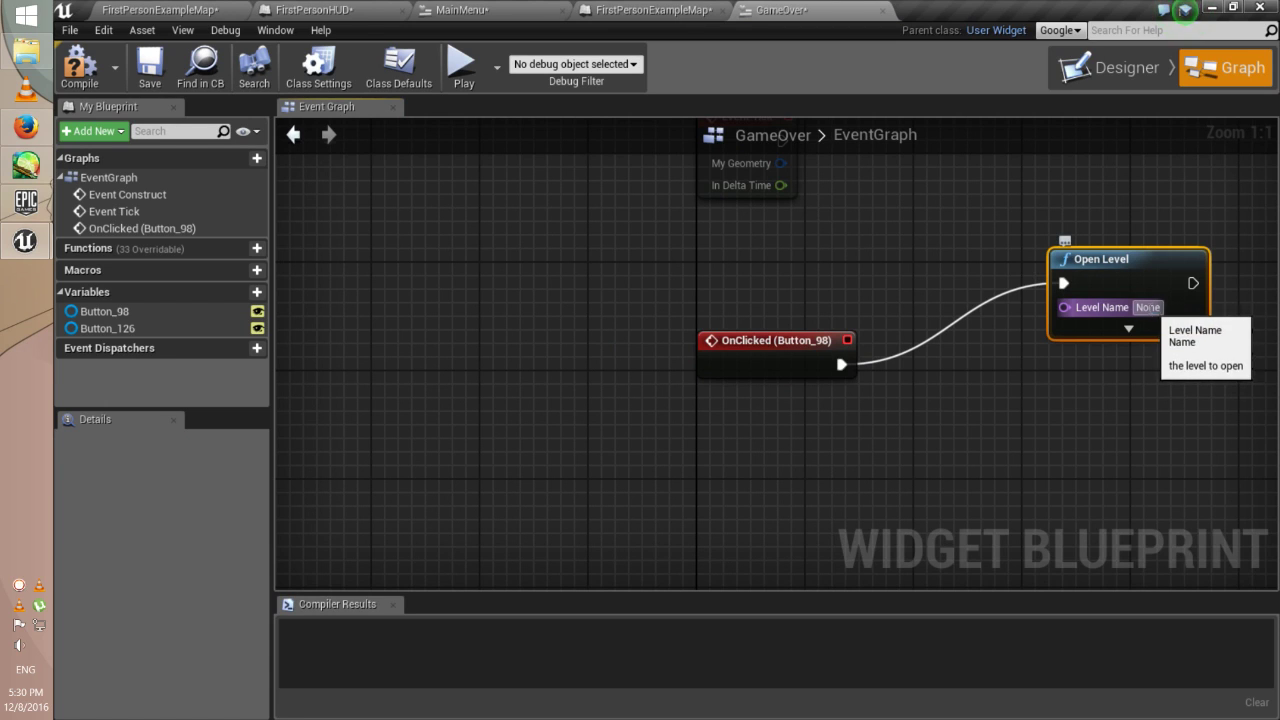
pyautogui.click(1147, 307)
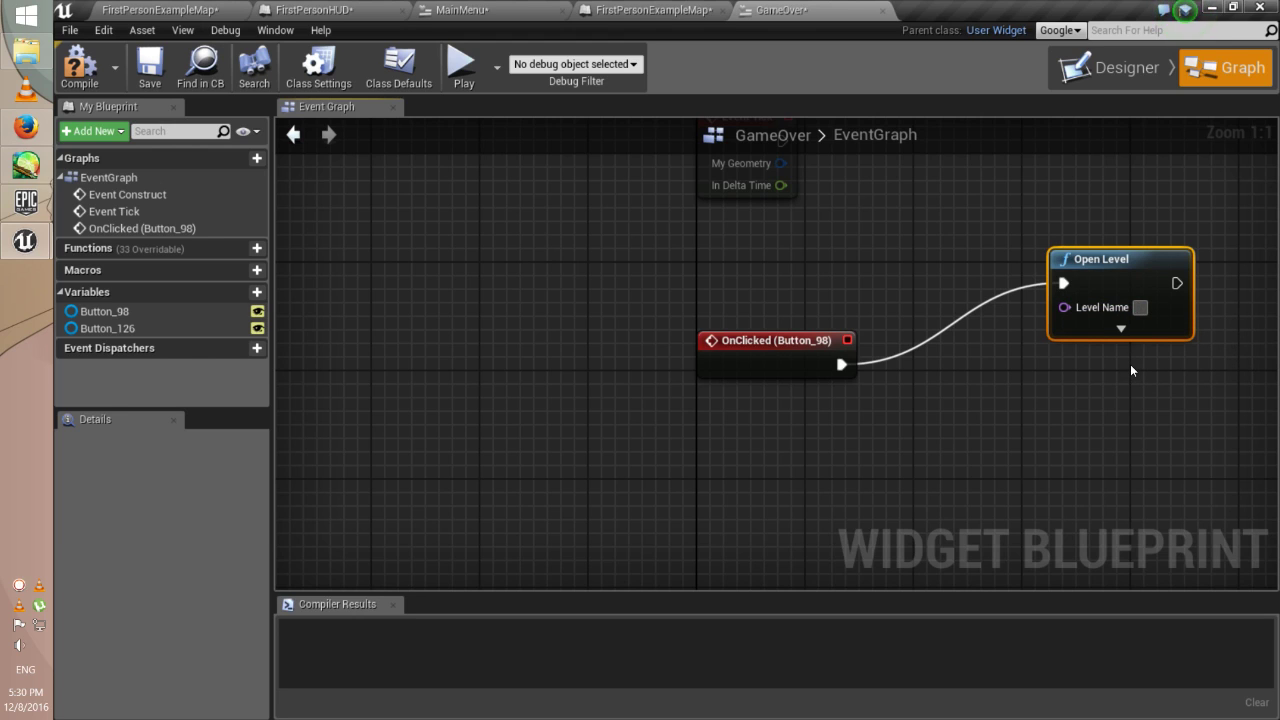
pyautogui.write('First')
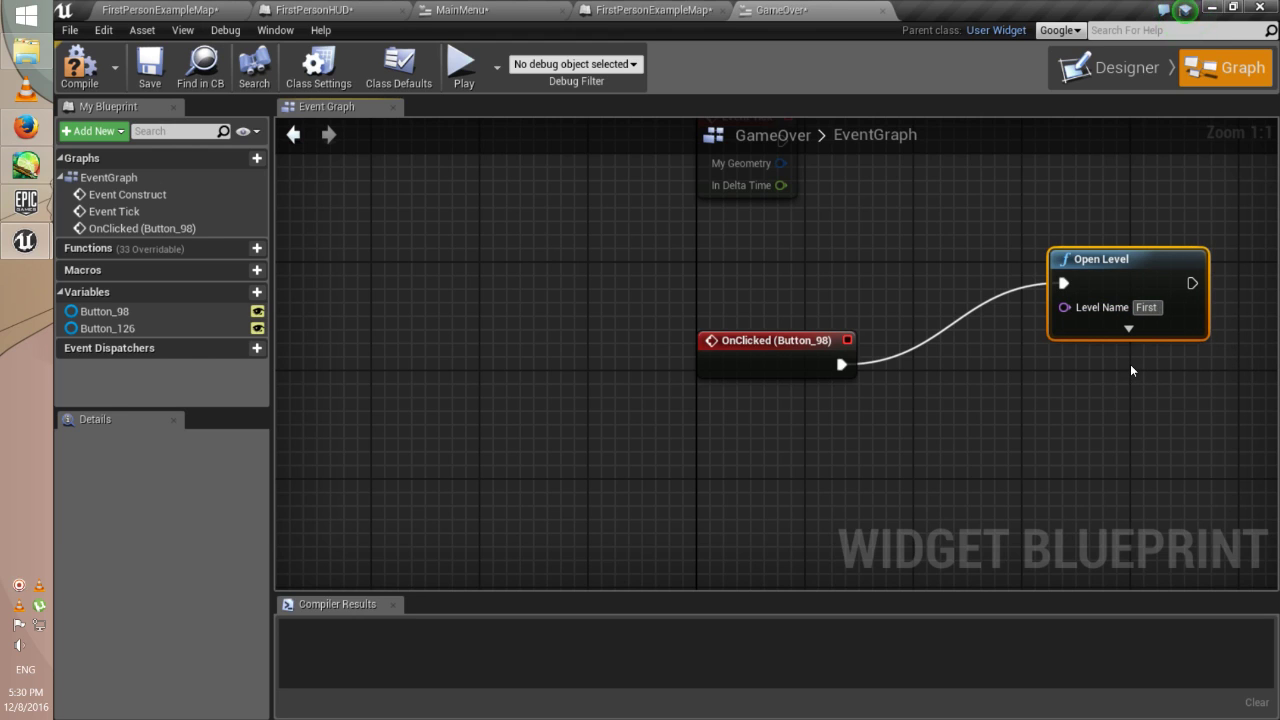
pyautogui.write('Person')
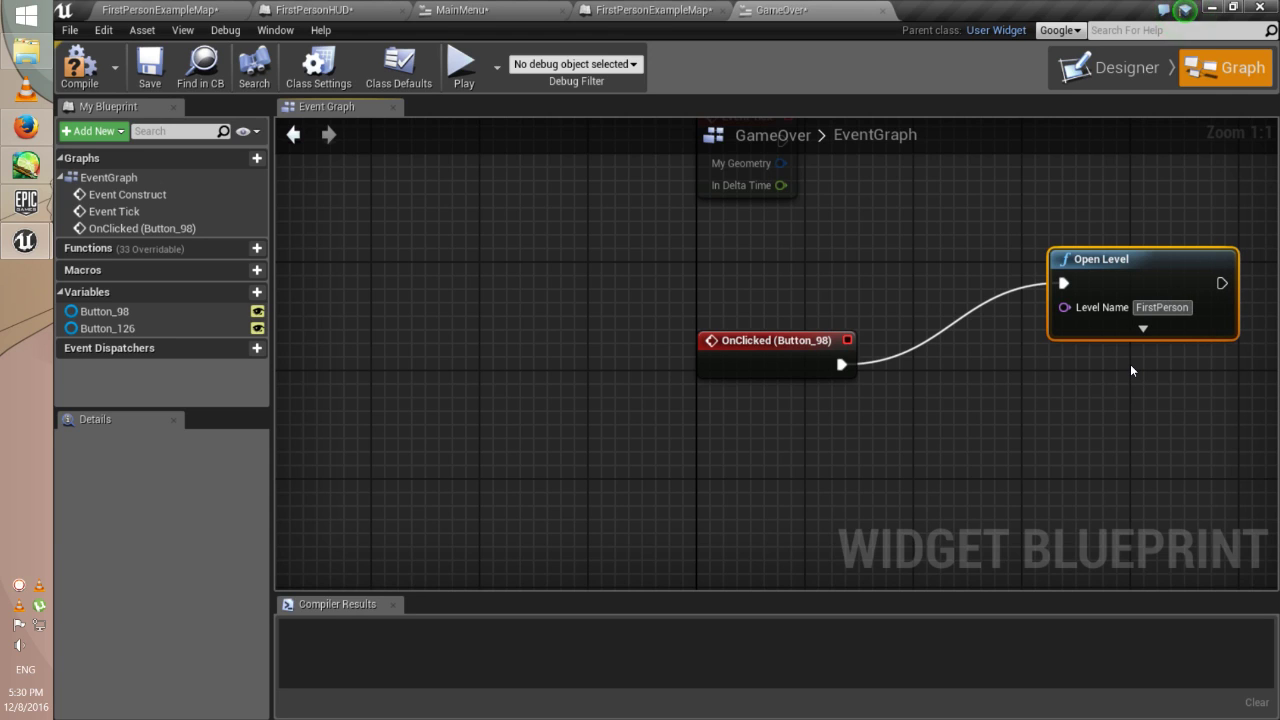
pyautogui.write('Example')
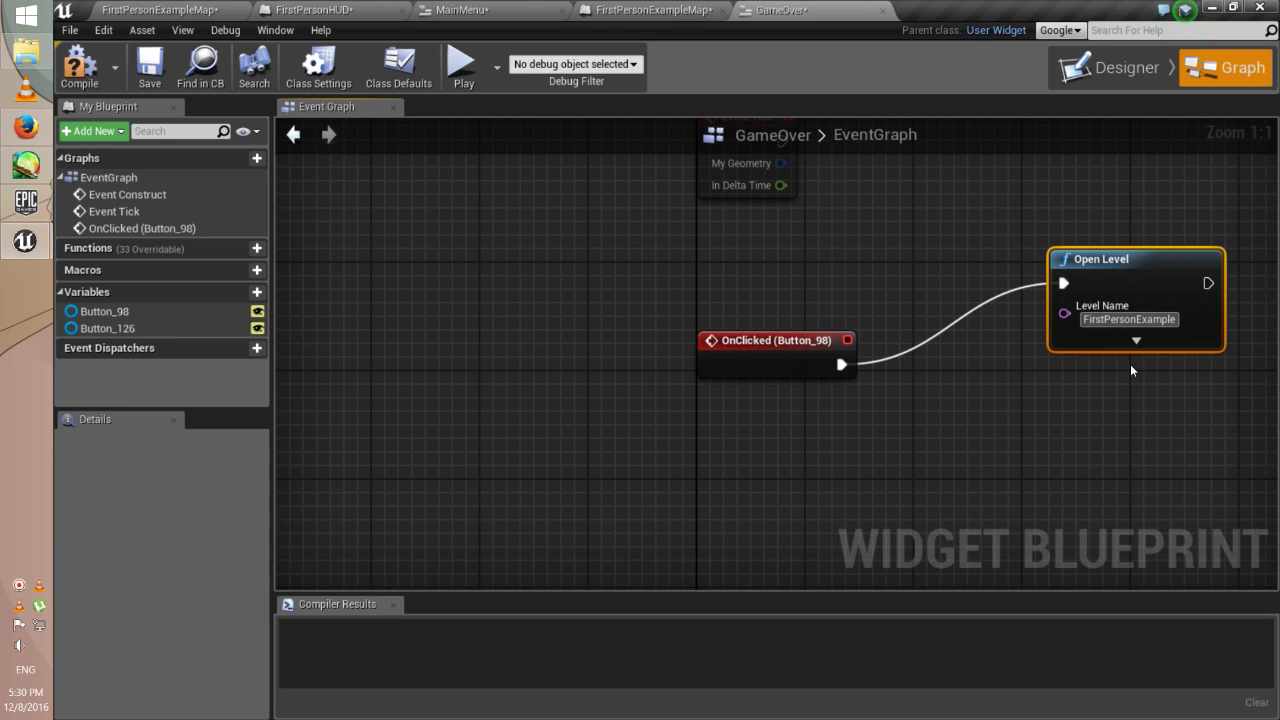
pyautogui.write('Map')
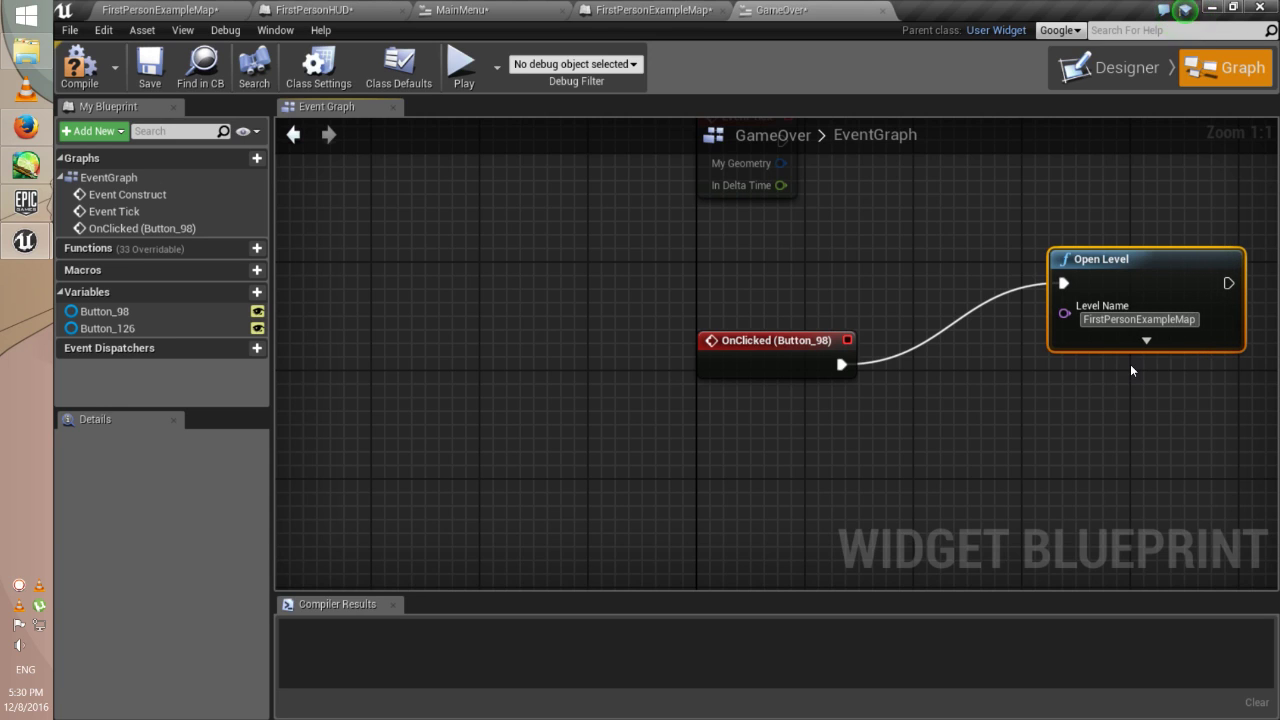
pyautogui.press('Return')
# - Search the graph actions for 'qu', then dismiss the list without adding anything
pyautogui.rightClick(659, 507)
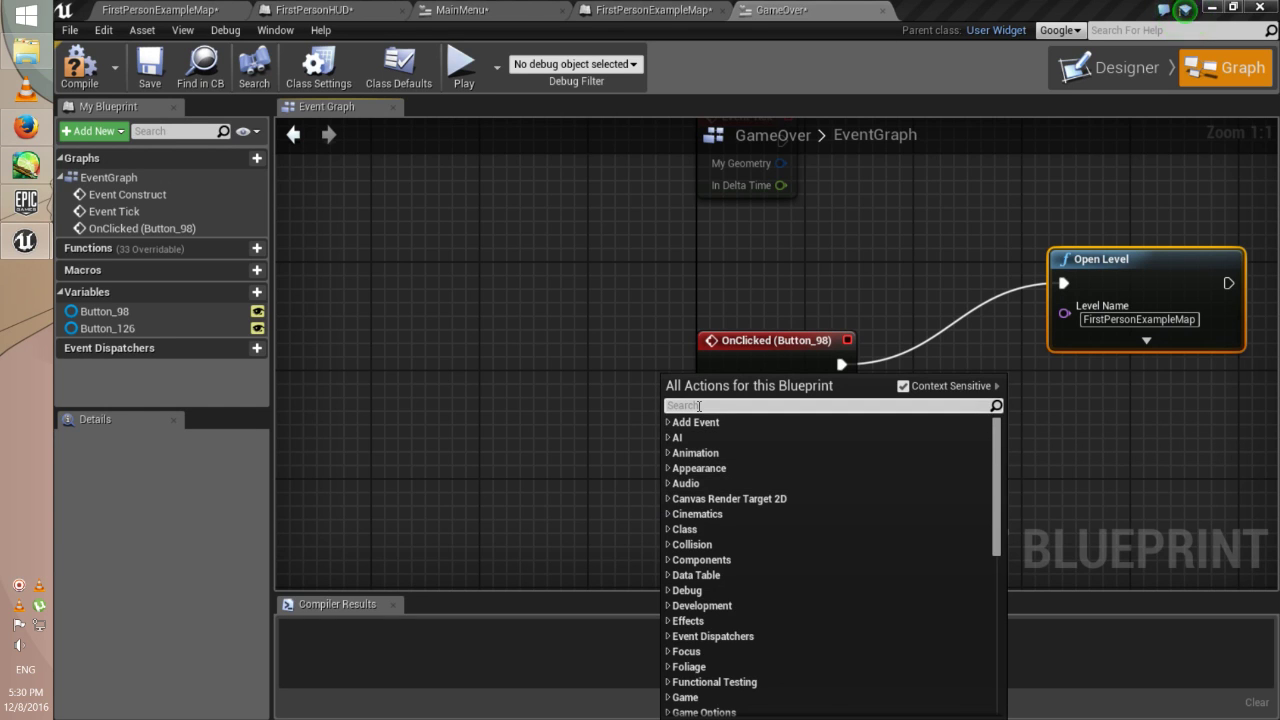
pyautogui.write('qu')
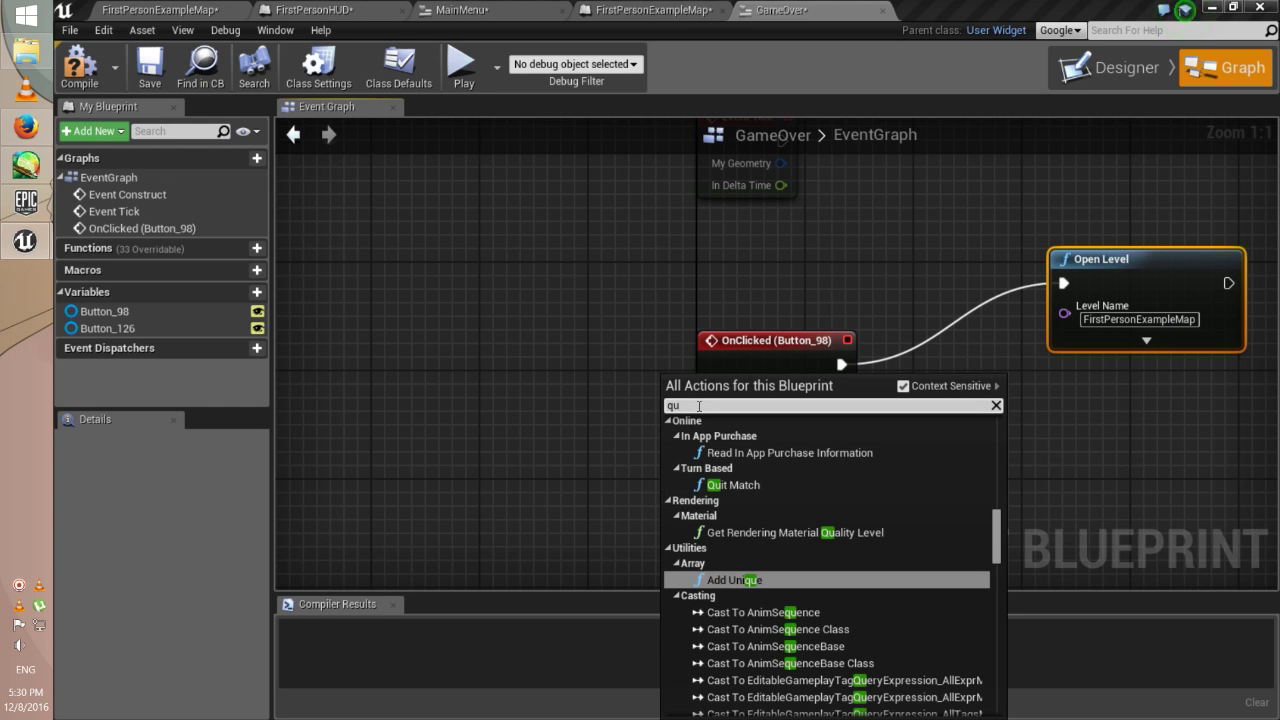
pyautogui.click(520, 362)
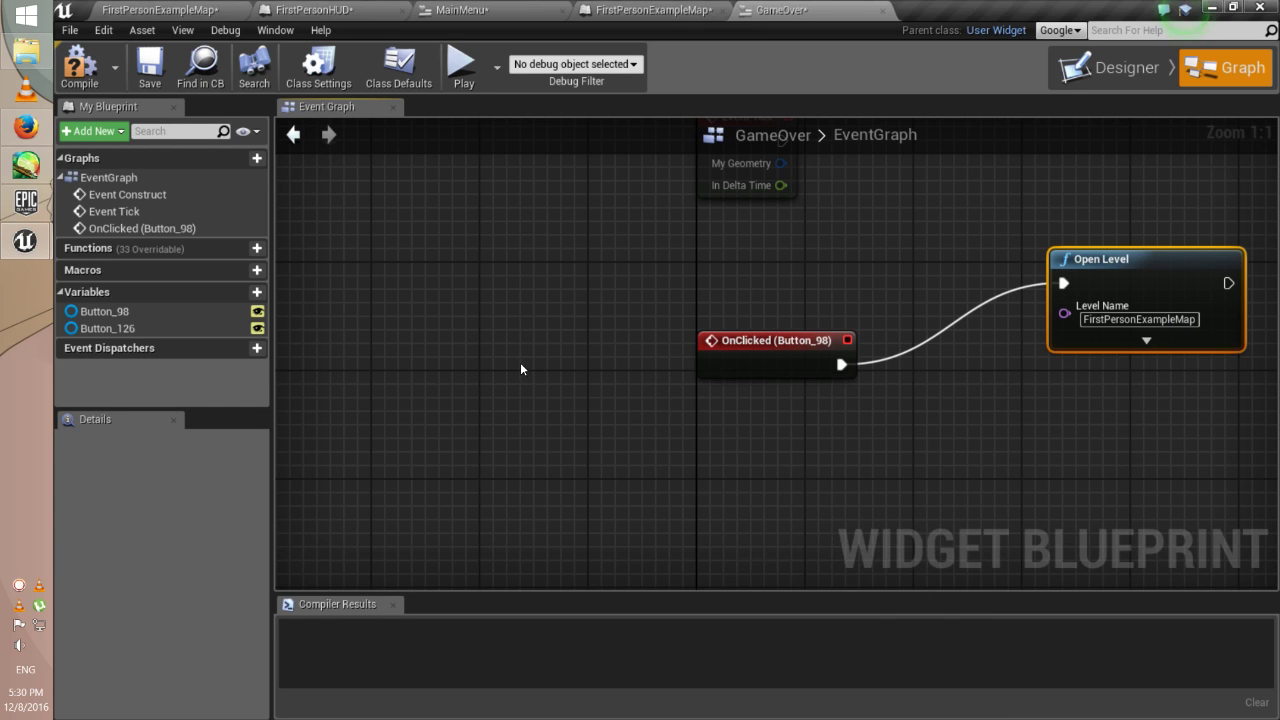
# - Give the quit button an OnClicked event that runs Quit Game
pyautogui.click(1110, 67)
pyautogui.click(631, 338)
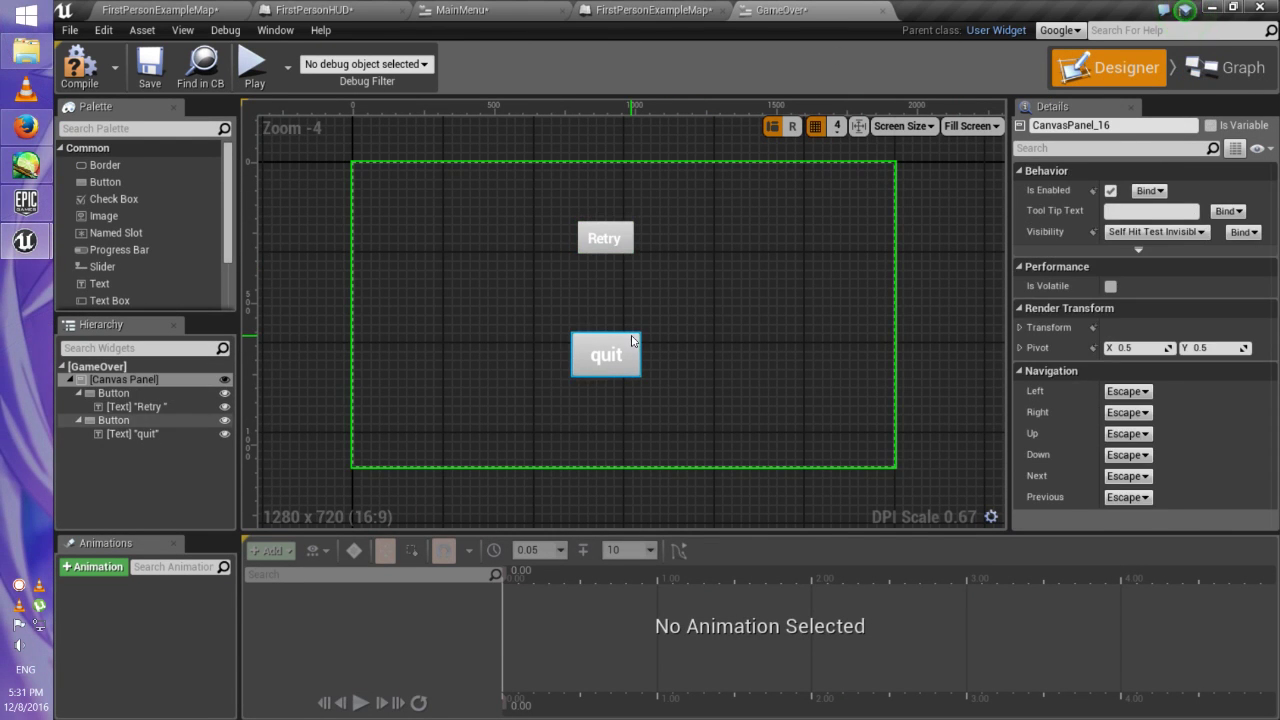
pyautogui.click(625, 350)
pyautogui.scroll(-3, 1150, 398)
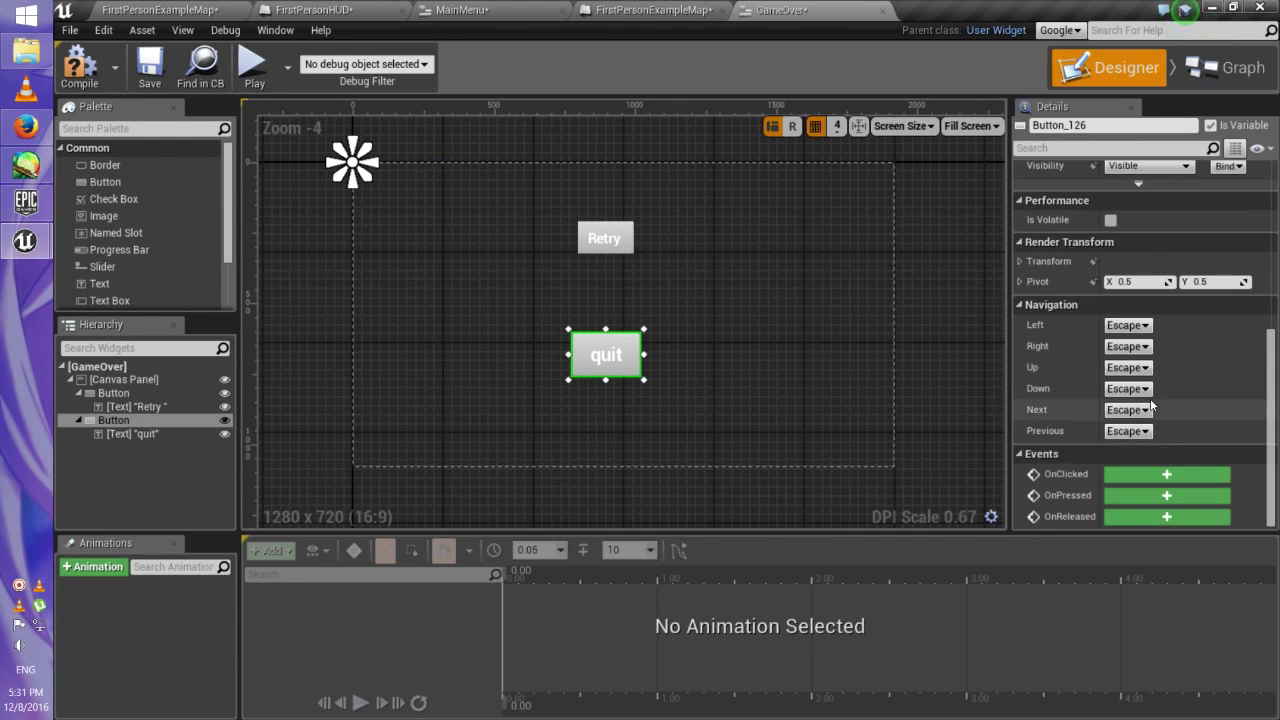
pyautogui.click(1166, 474)
pyautogui.moveTo(844, 365); pyautogui.dragTo(939, 390)
pyautogui.write('qu')
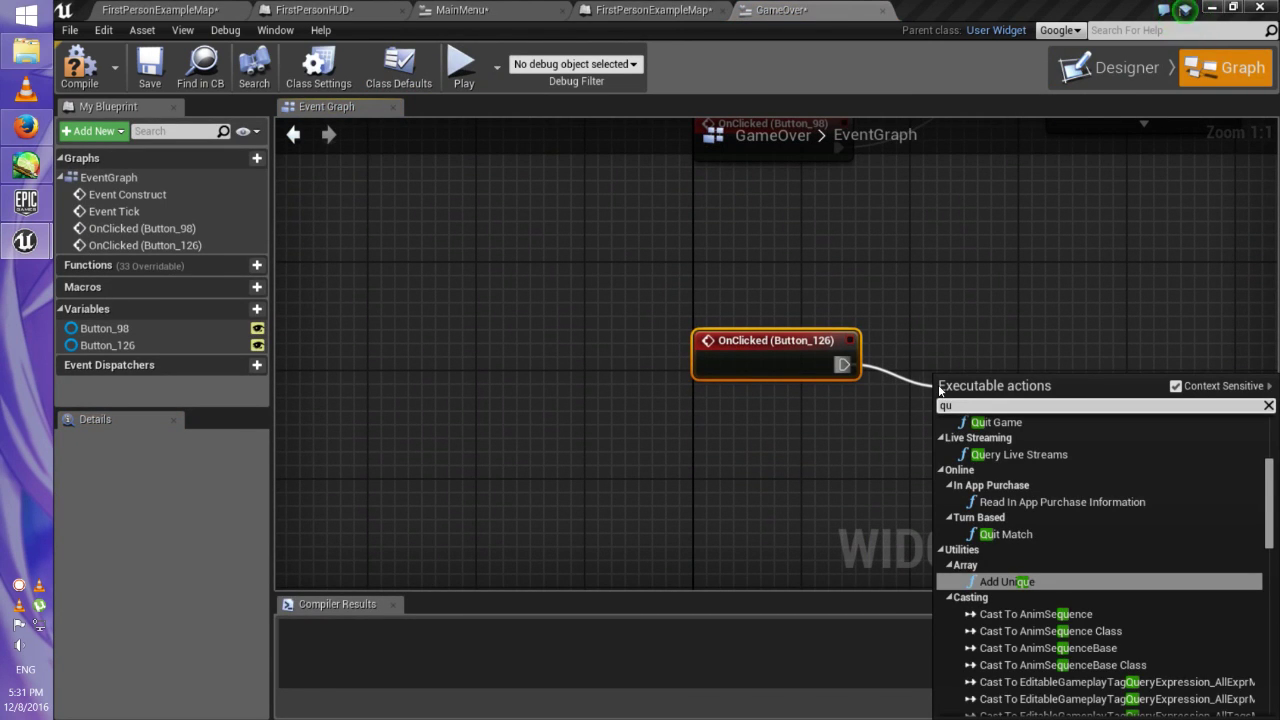
pyautogui.write('it')
pyautogui.press('Return')
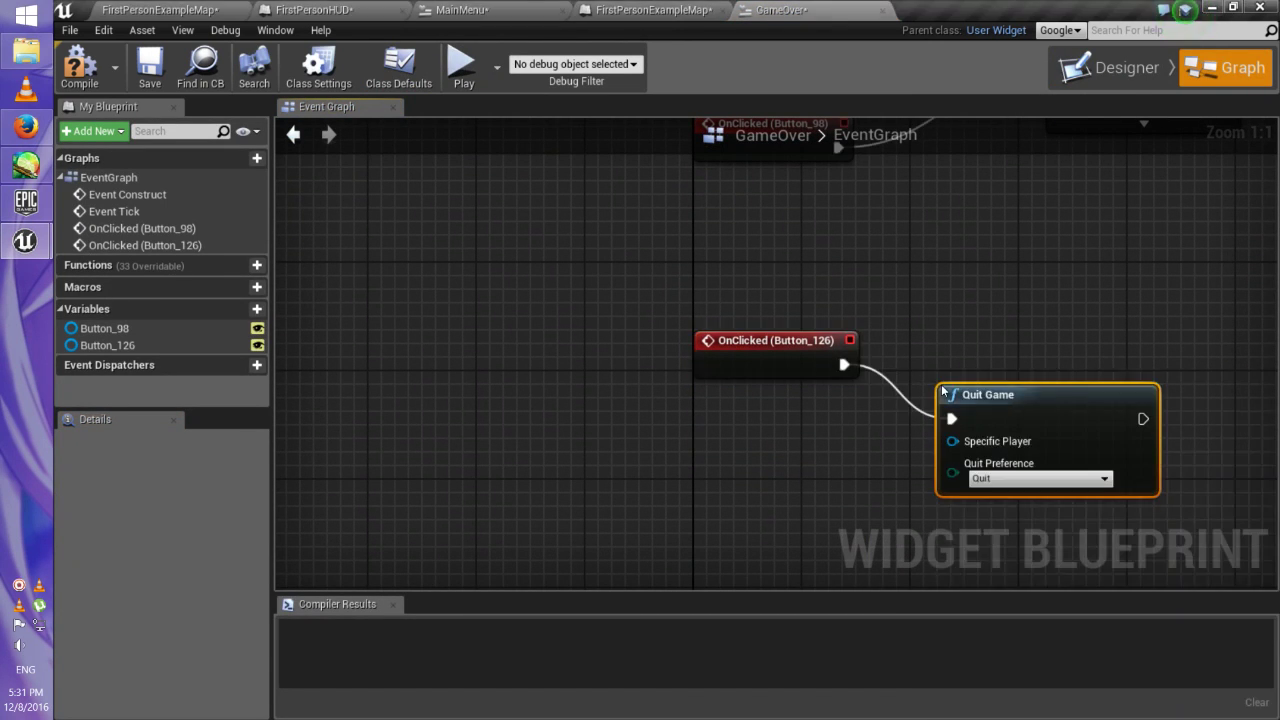
# - Compile and save the GameOver widget, then go back to the FirstPersonExampleMap level
pyautogui.scroll(-5, 954, 216)
pyautogui.scroll(1, 900, 300)
pyautogui.scroll(2, 890, 310)
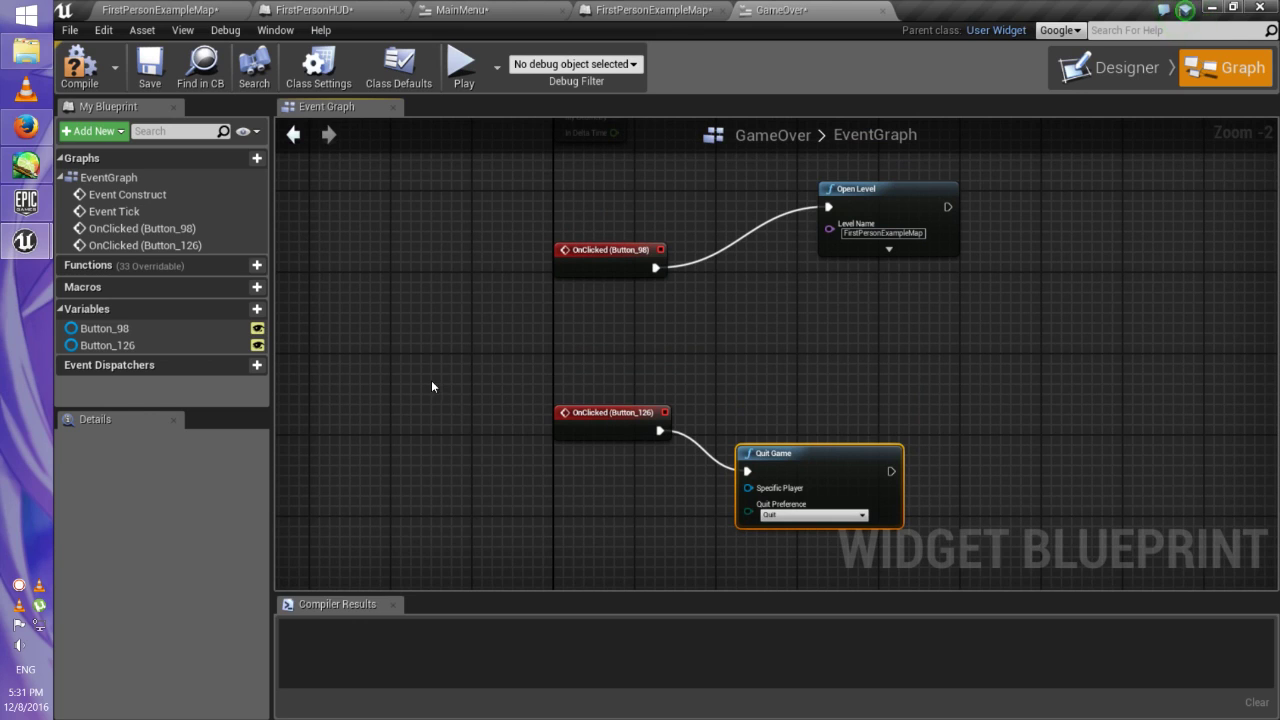
pyautogui.click(79, 65)
pyautogui.click(149, 65)
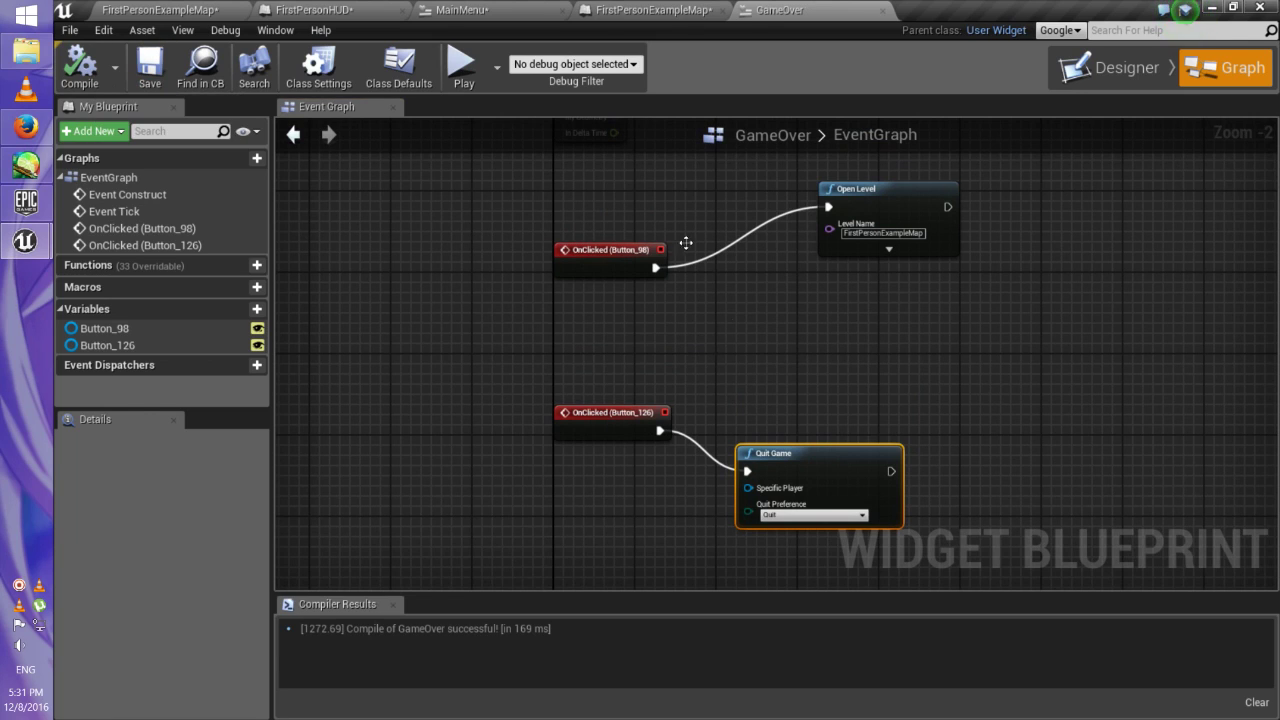
pyautogui.click(160, 9)
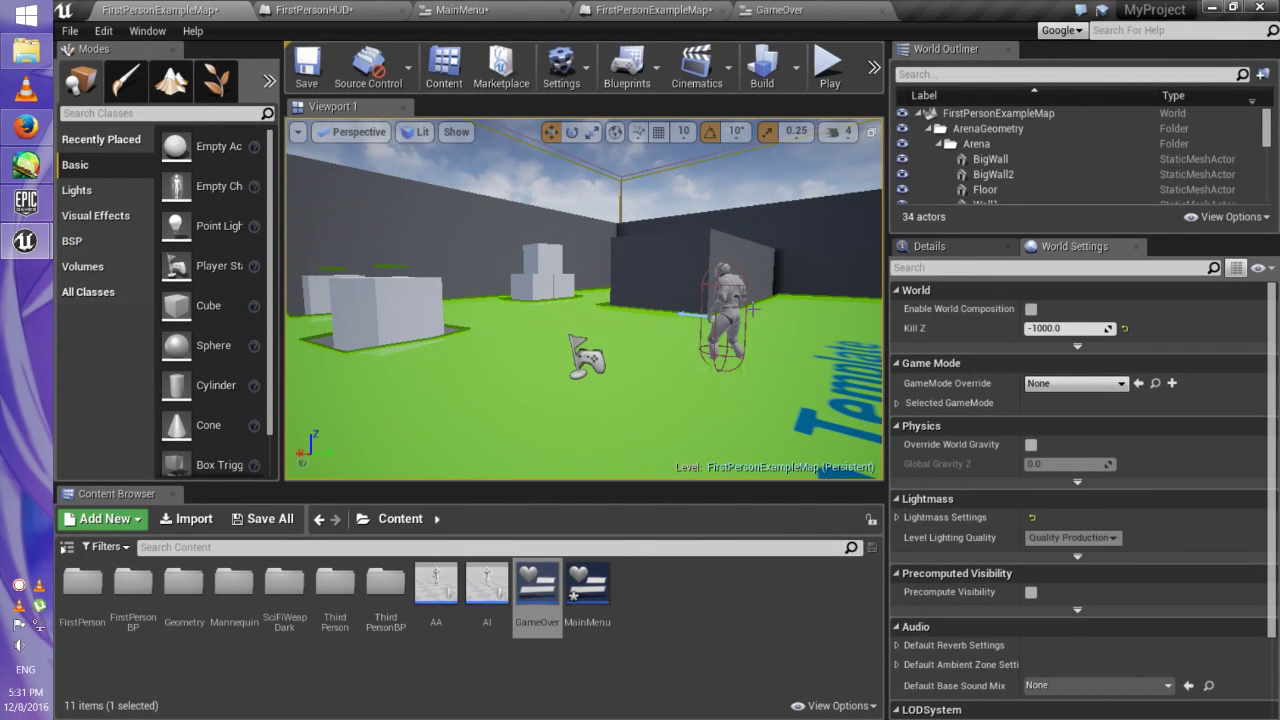
# - Select the FirstPersonCharacter in the level and open its blueprint
pyautogui.moveTo(585, 300); pyautogui.dragTo(700, 300, button='right')
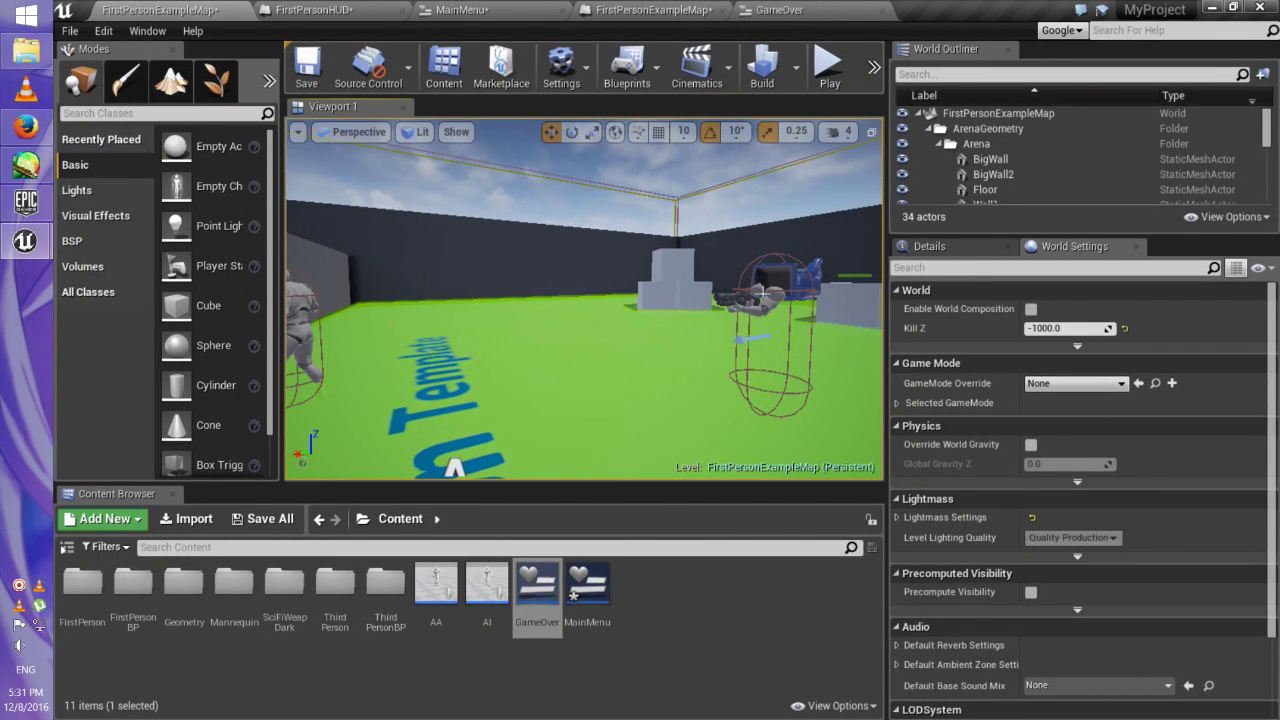
pyautogui.click(763, 291)
pyautogui.click(1211, 163)
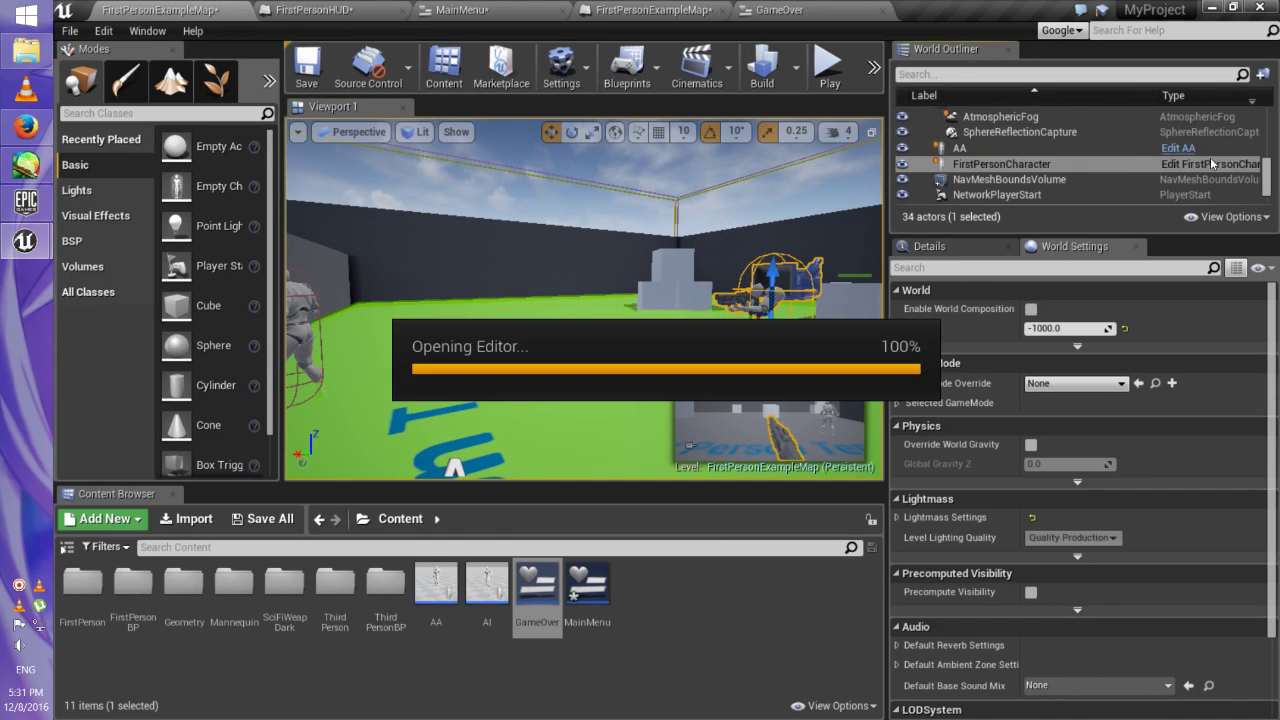
pyautogui.scroll(-2, 552, 278)
pyautogui.scroll(-2, 598, 274)
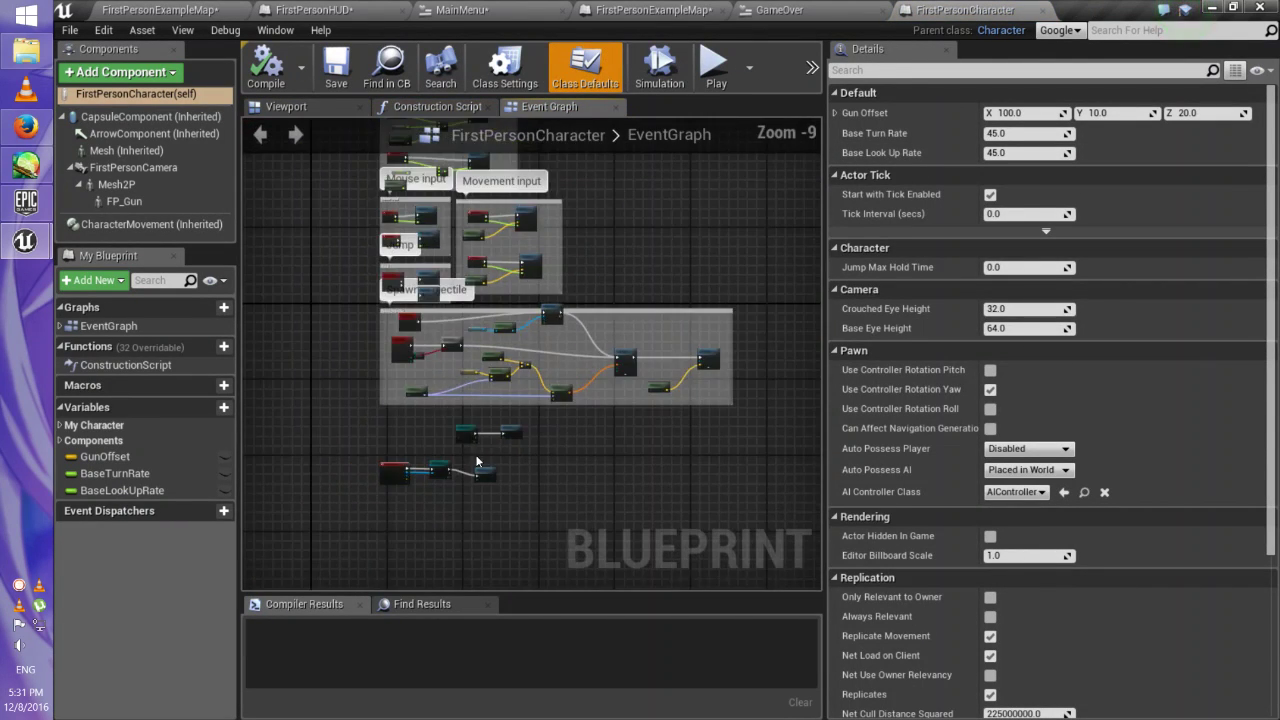
pyautogui.scroll(5, 474, 468)
pyautogui.scroll(1, 480, 462)
pyautogui.scroll(3, 491, 454)
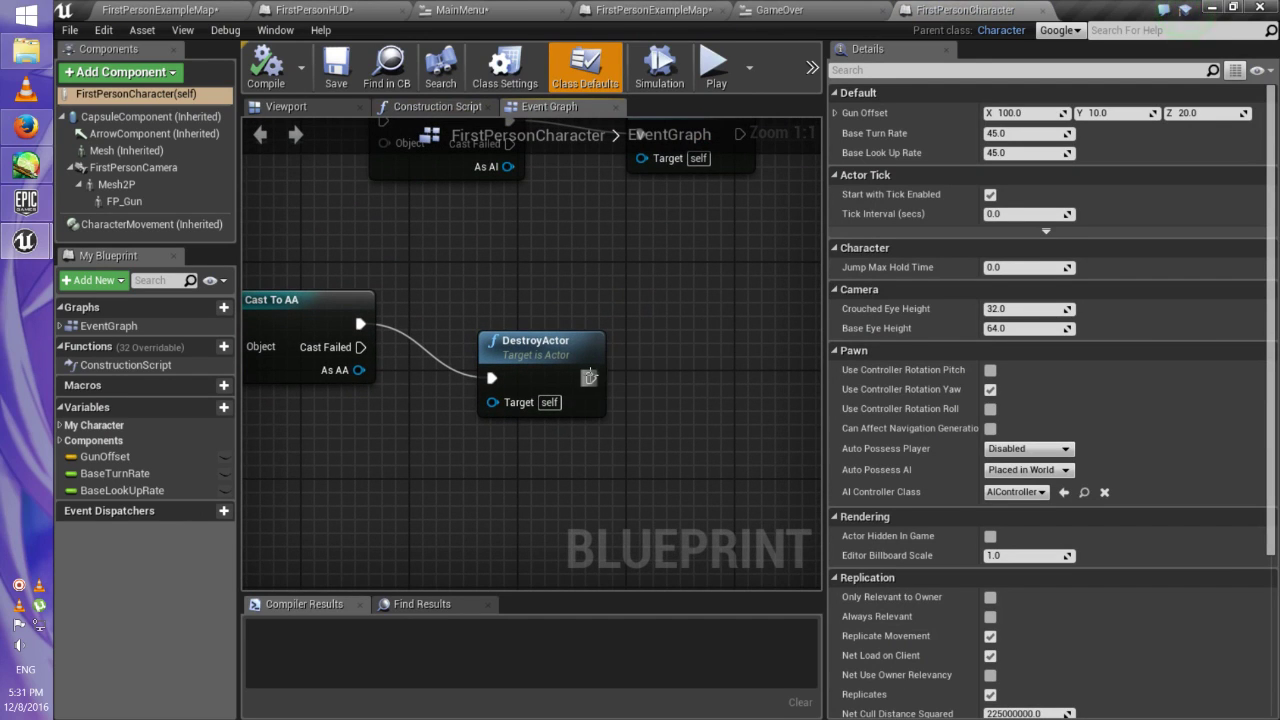
# - Add a Create Widget node after DestroyActor with its Class set to GameOver
pyautogui.moveTo(589, 377); pyautogui.dragTo(742, 284)
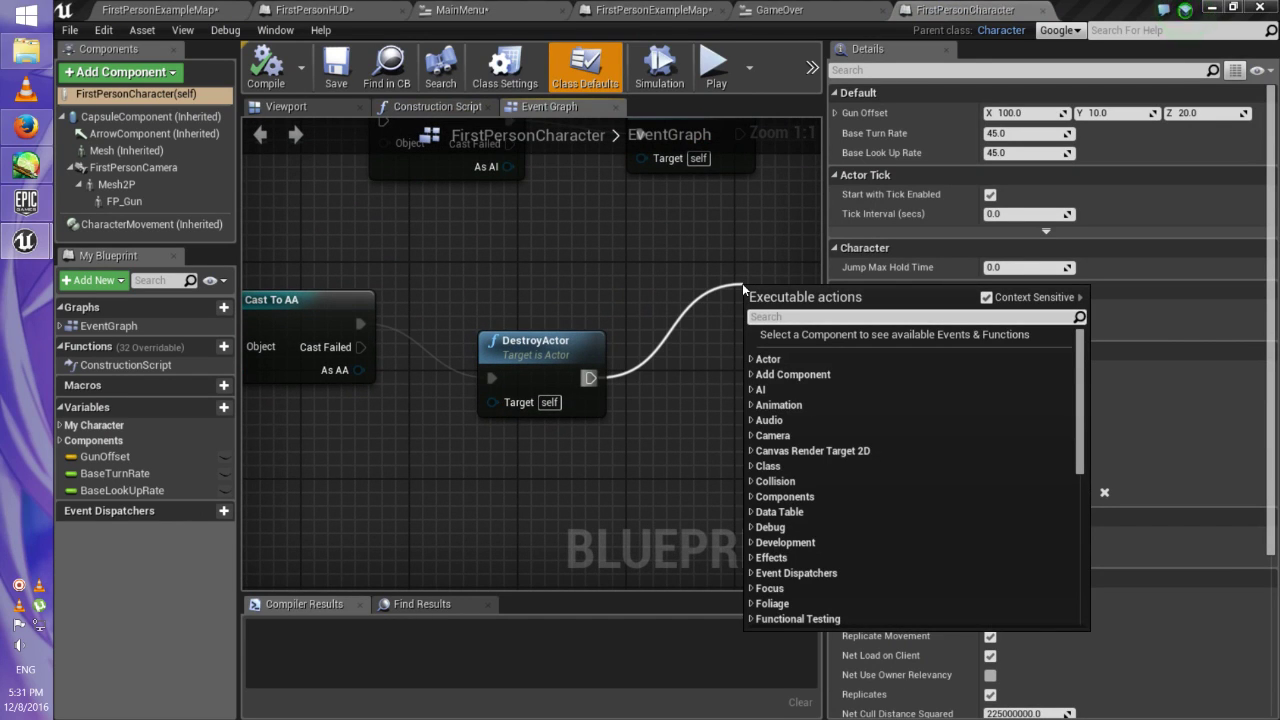
pyautogui.write('craete')
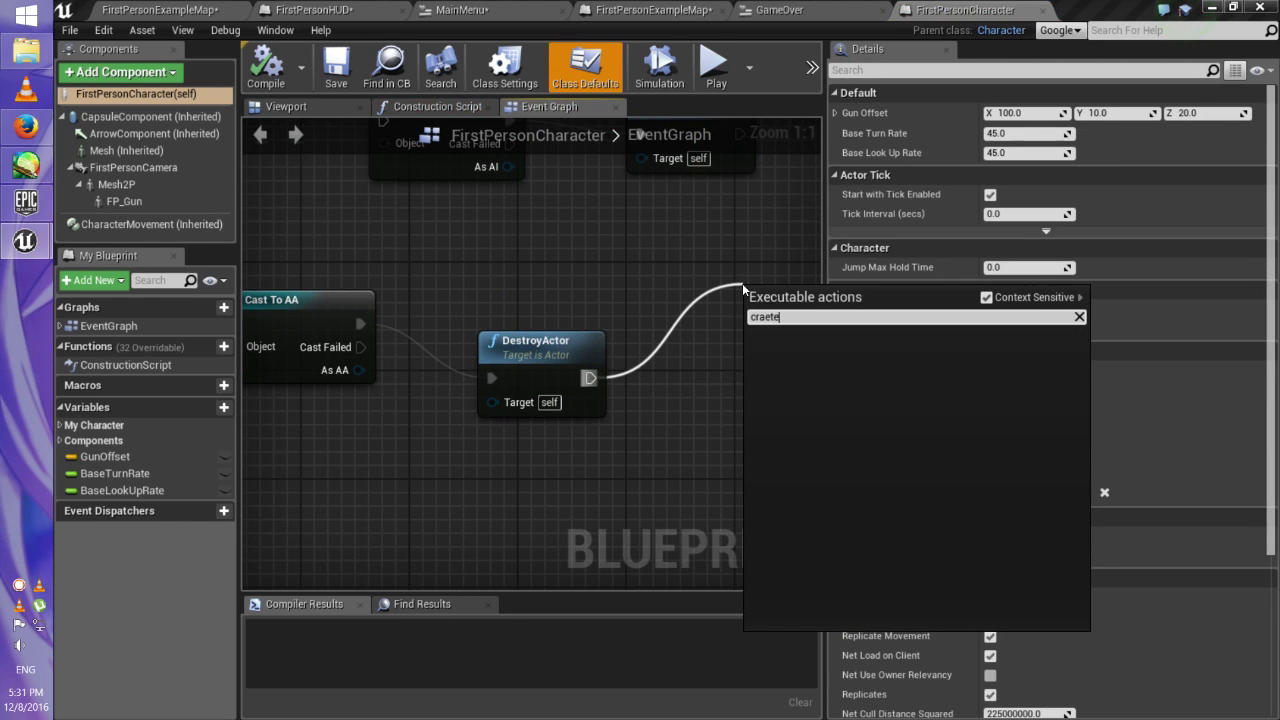
pyautogui.press('BackSpace')
pyautogui.press('BackSpace')
pyautogui.press('BackSpace')
pyautogui.write('ea')
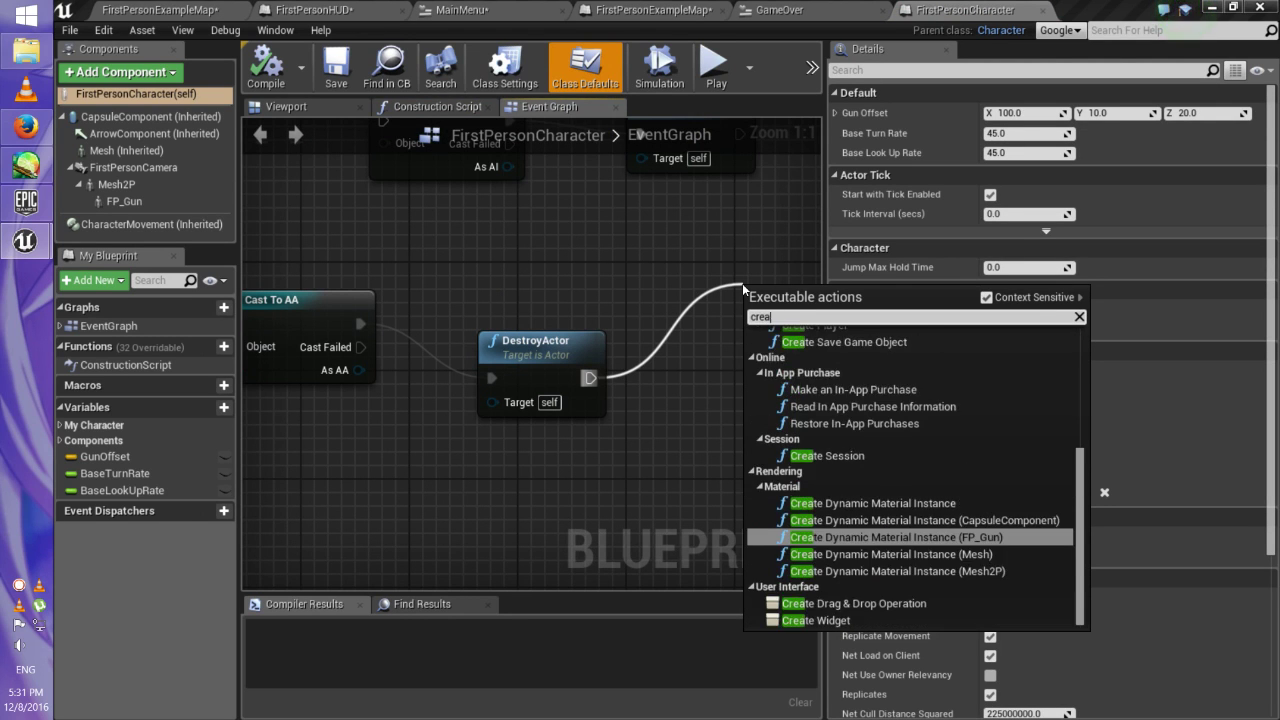
pyautogui.write('te wi')
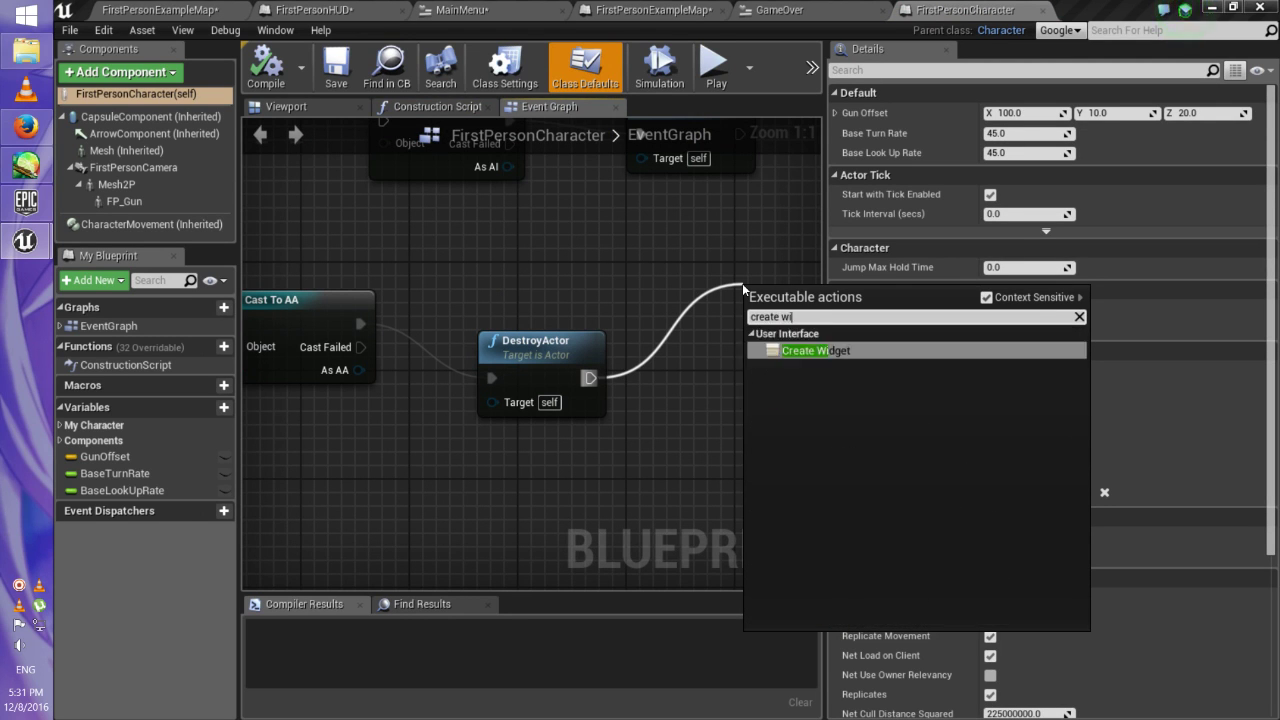
pyautogui.press('Return')
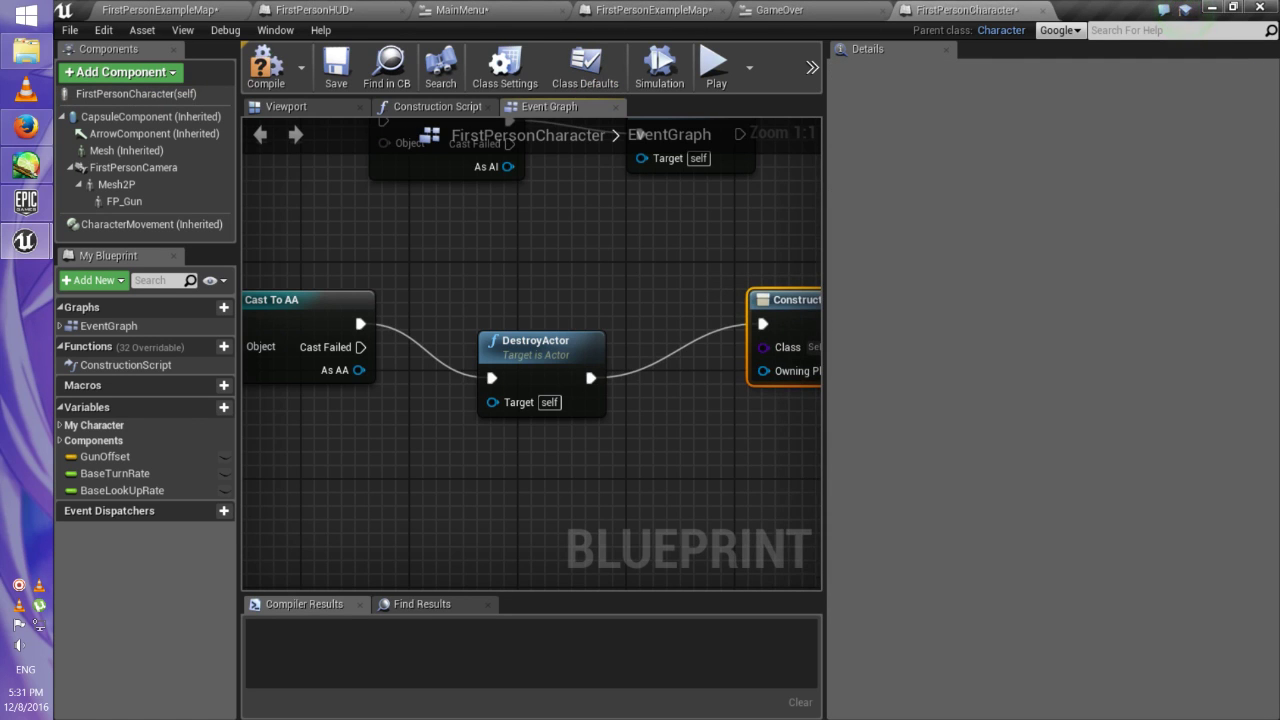
pyautogui.moveTo(650, 444); pyautogui.dragTo(543, 419, button='right')
pyautogui.click(733, 321)
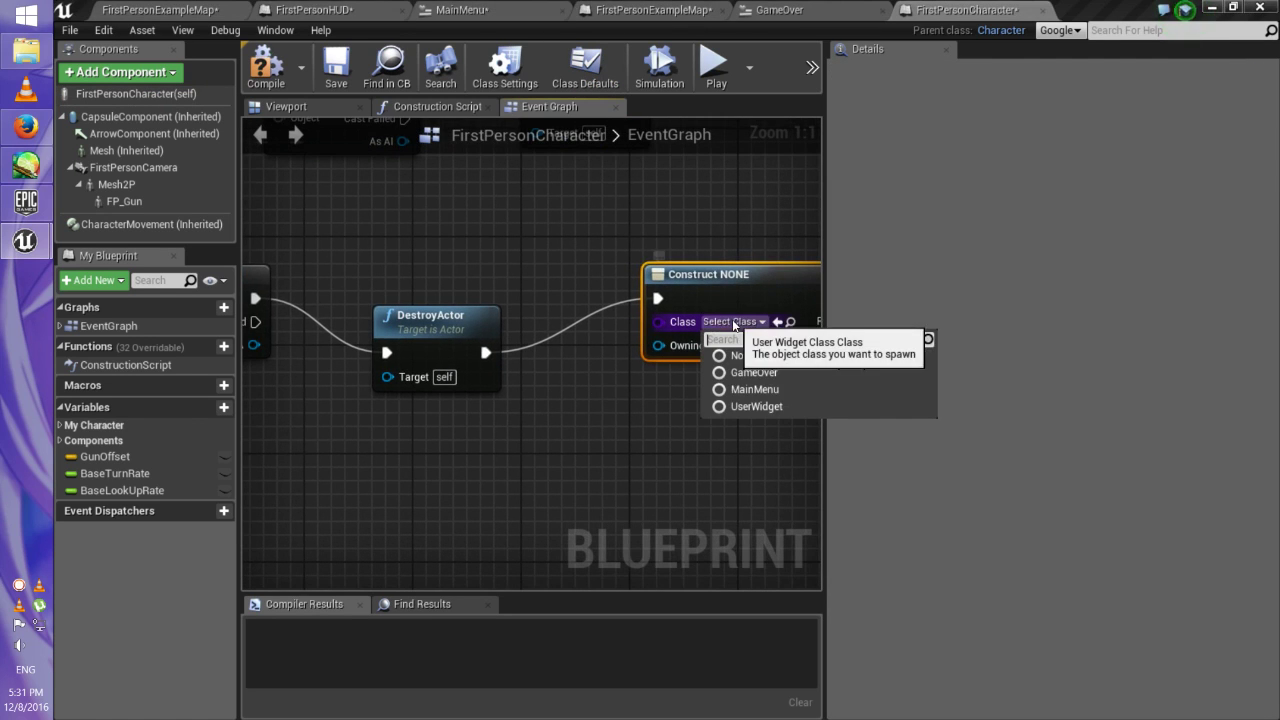
pyautogui.click(782, 374)
pyautogui.moveTo(752, 300); pyautogui.dragTo(723, 343)
pyautogui.moveTo(723, 343); pyautogui.dragTo(518, 345, button='right')
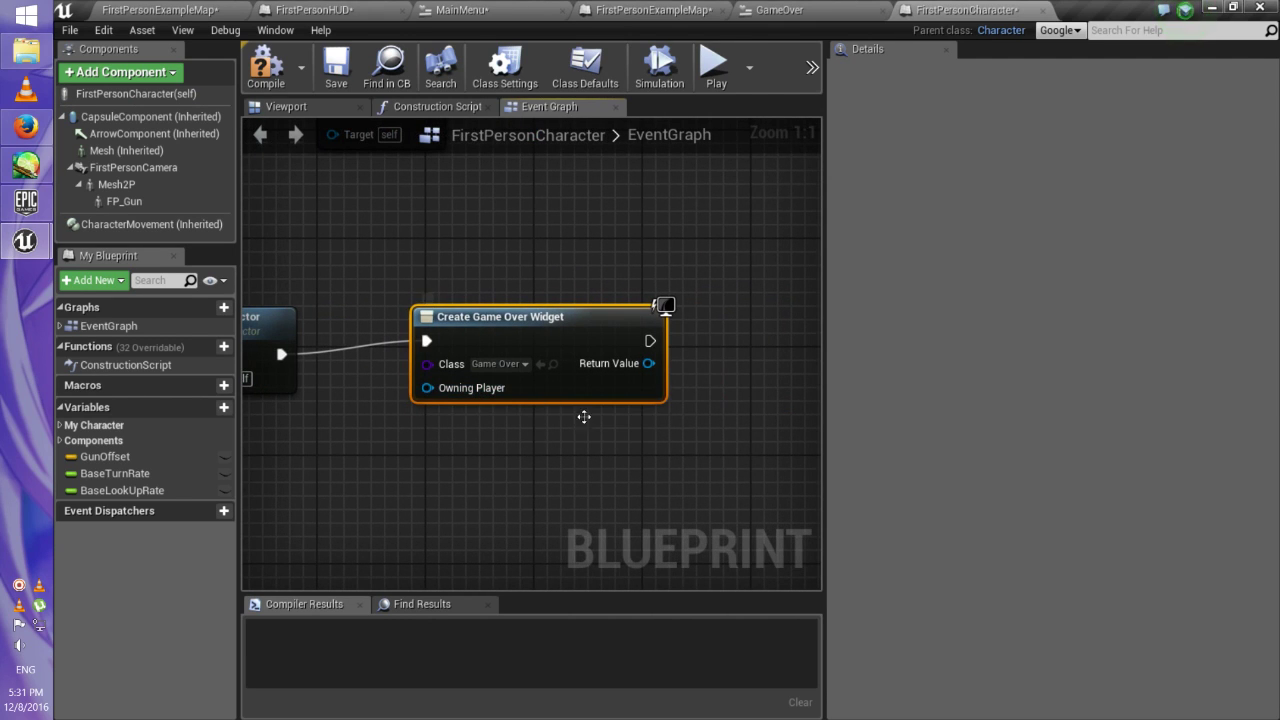
pyautogui.moveTo(645, 346)
pyautogui.mouseDown()
pyautogui.moveTo(606, 332)
pyautogui.moveTo(706, 356)
pyautogui.mouseUp()
# - Add an Add to Viewport node after Create Game Over Widget, with the widget as Target
pyautogui.write('add')
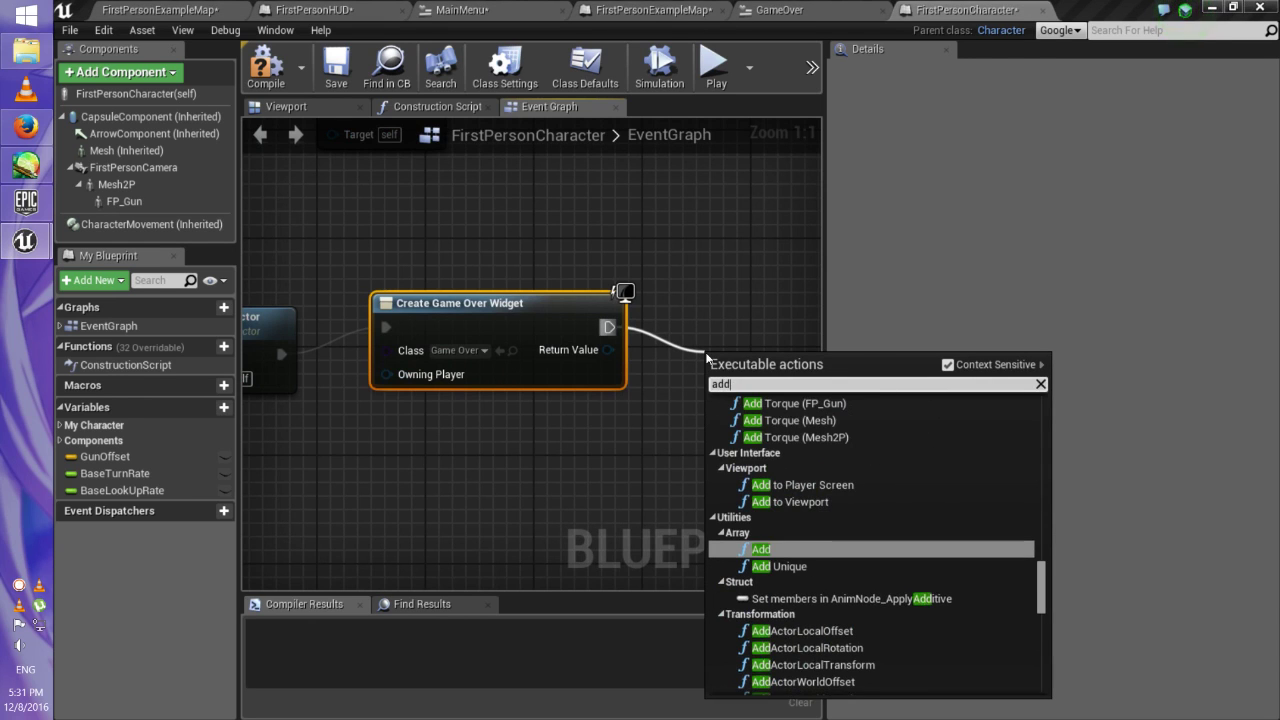
pyautogui.write(' to view')
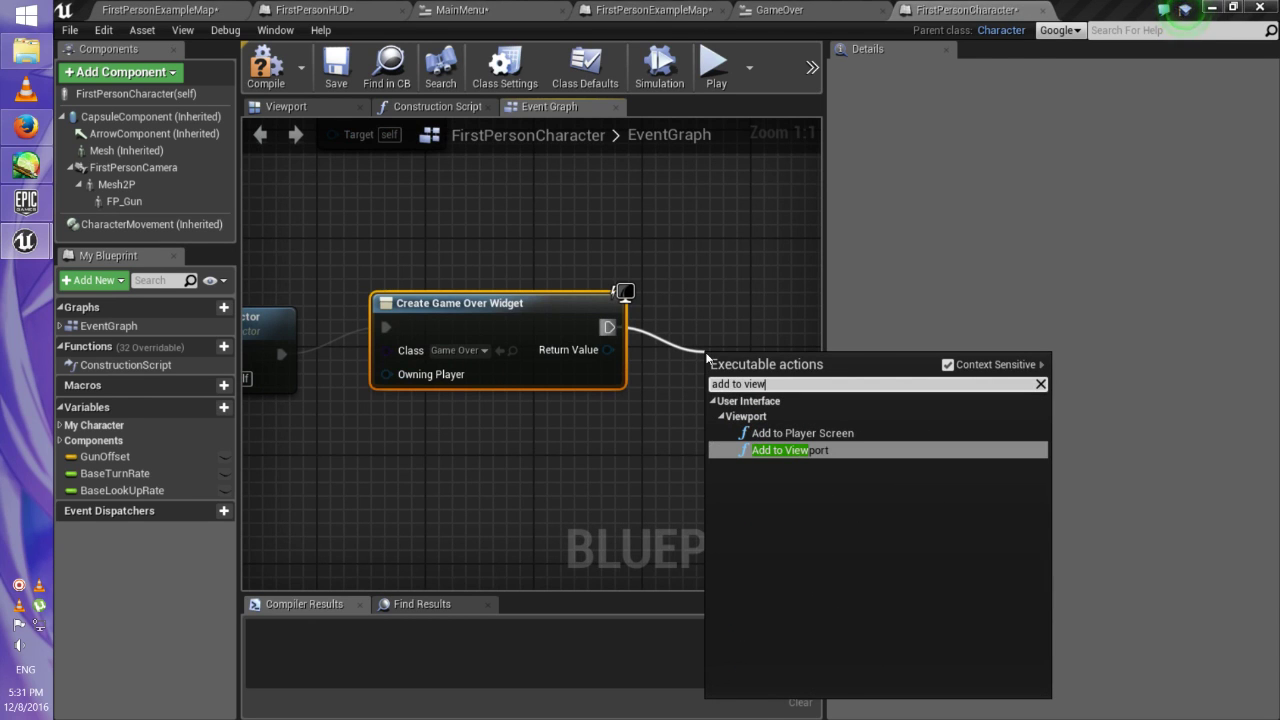
pyautogui.press('Return')
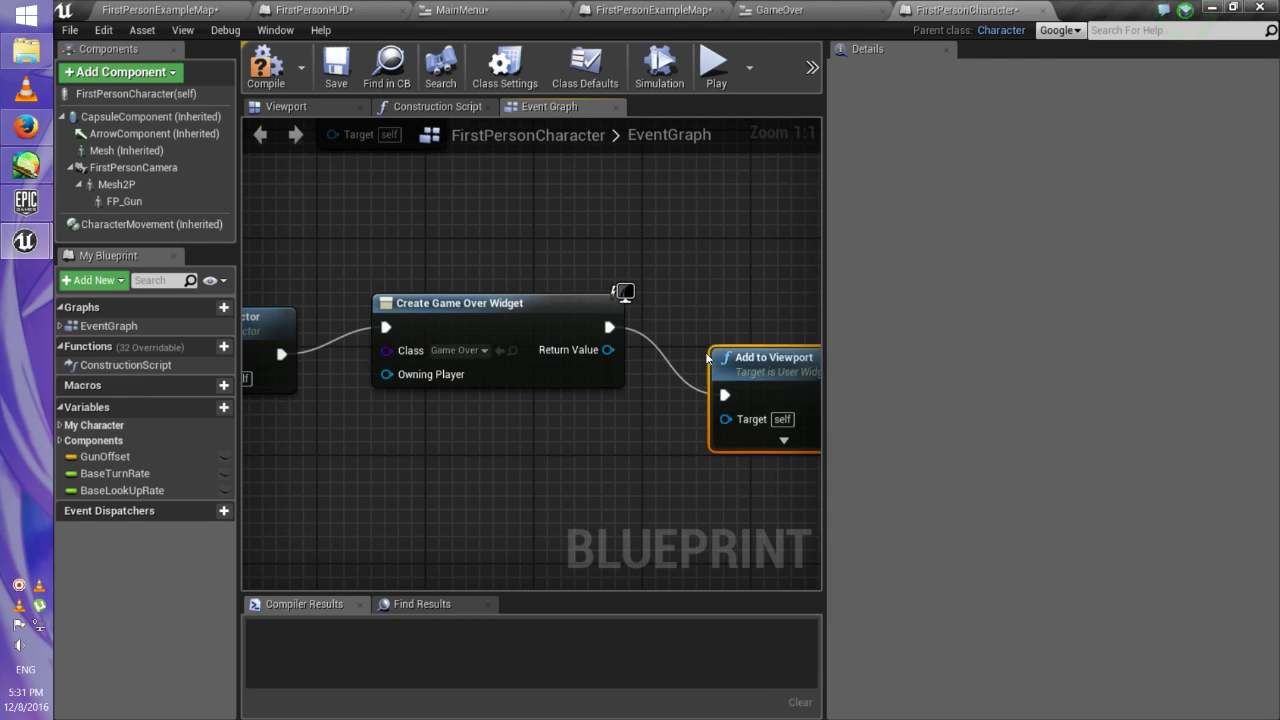
pyautogui.moveTo(683, 387); pyautogui.dragTo(656, 343, button='right')
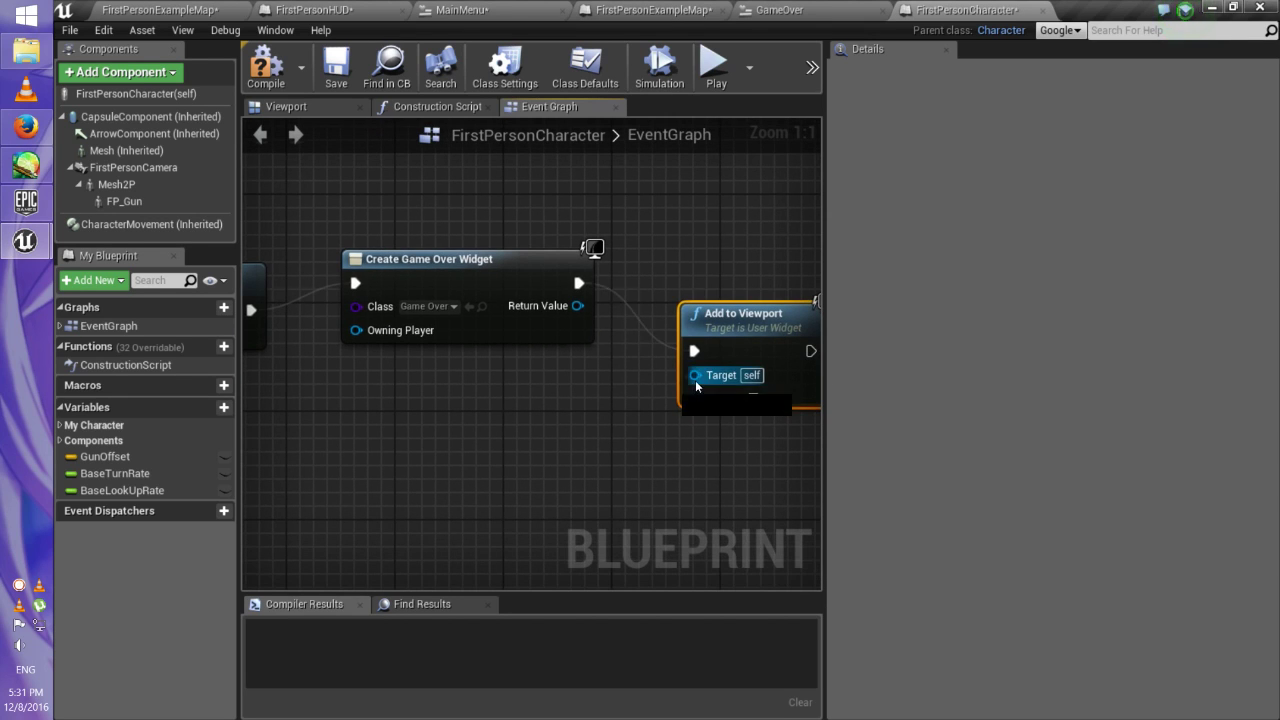
pyautogui.moveTo(695, 375); pyautogui.dragTo(577, 306)
pyautogui.moveTo(641, 406); pyautogui.dragTo(562, 363, button='right')
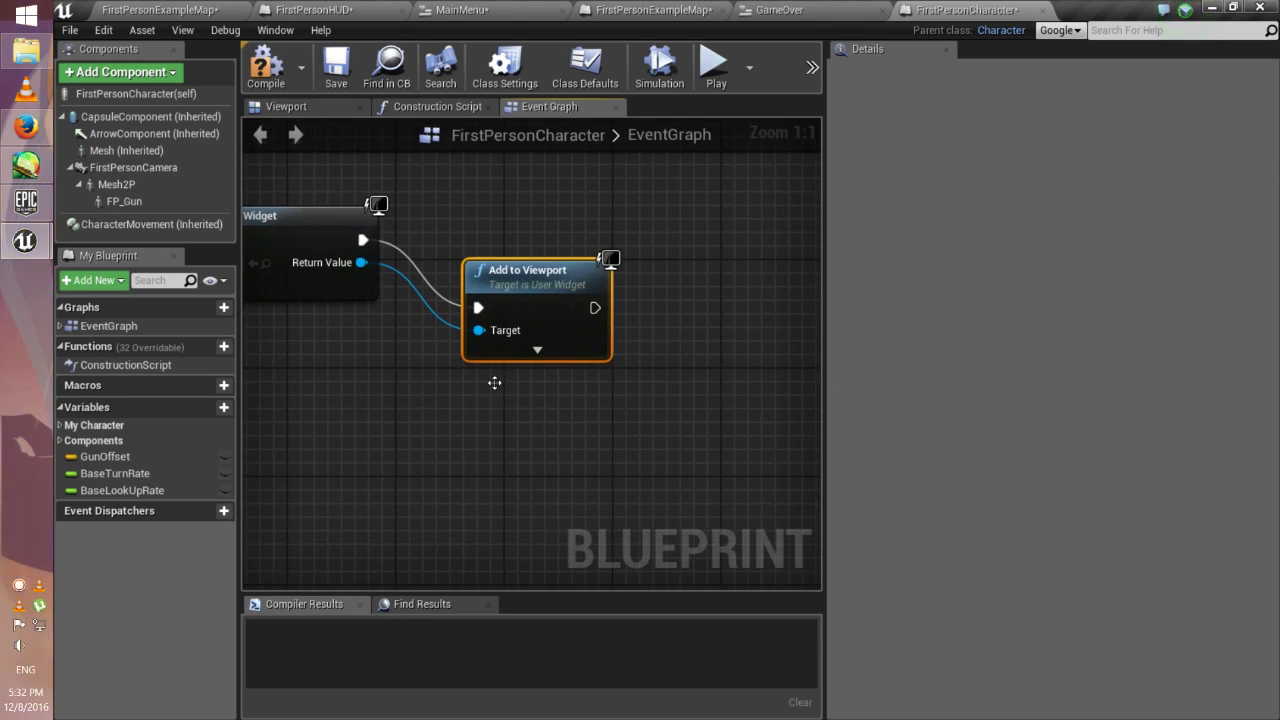
pyautogui.moveTo(594, 308); pyautogui.dragTo(706, 297)
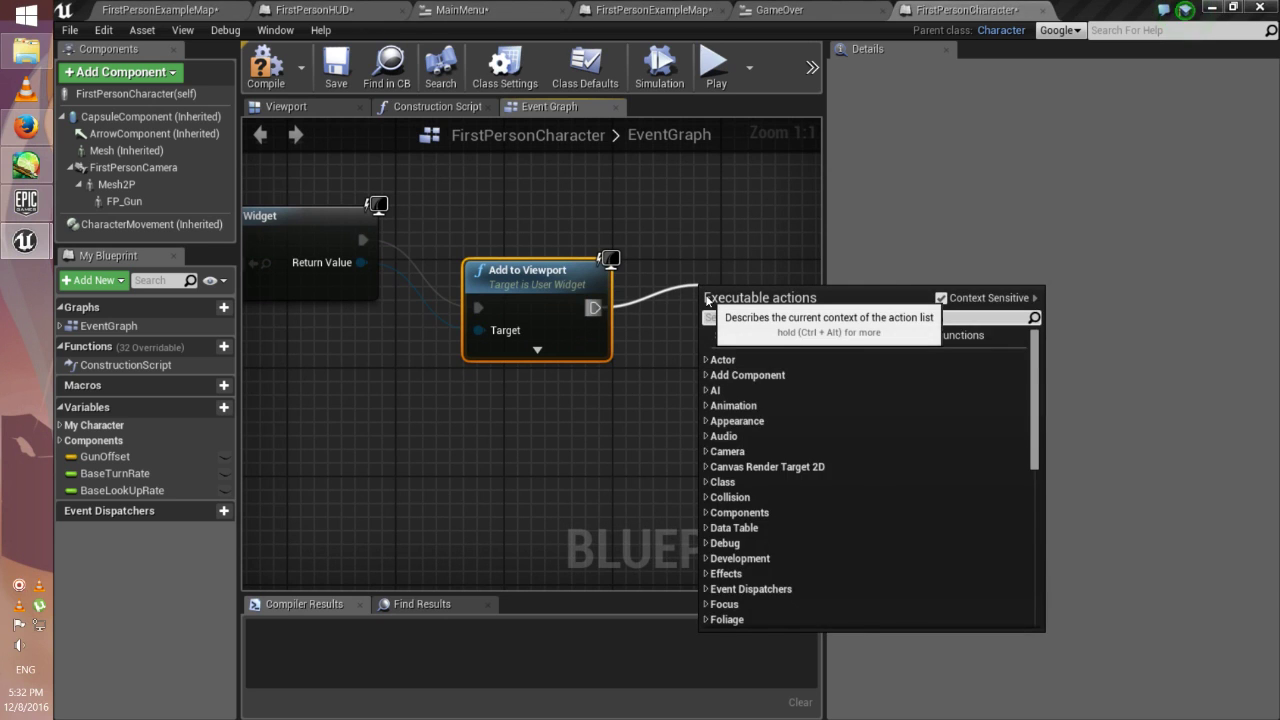
# - Add a Set Show Mouse Cursor node after Add to Viewport, with Context Sensitive off
pyautogui.write('se')
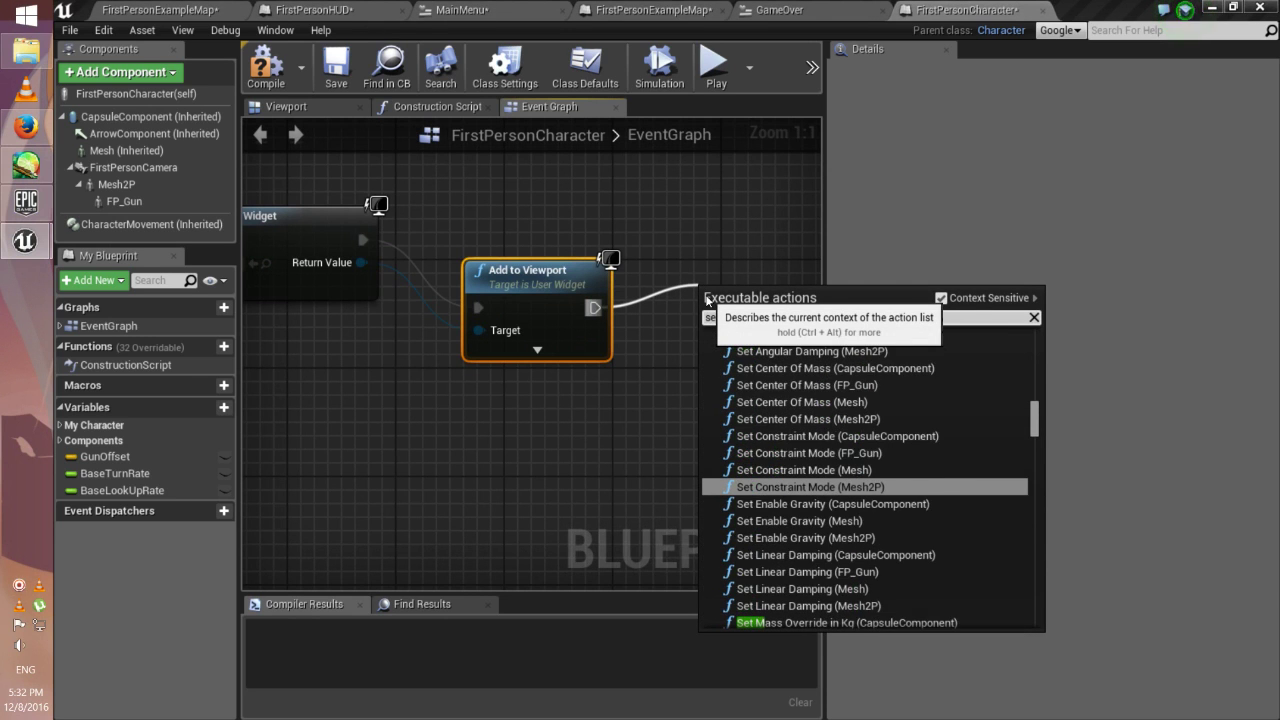
pyautogui.write('t mov')
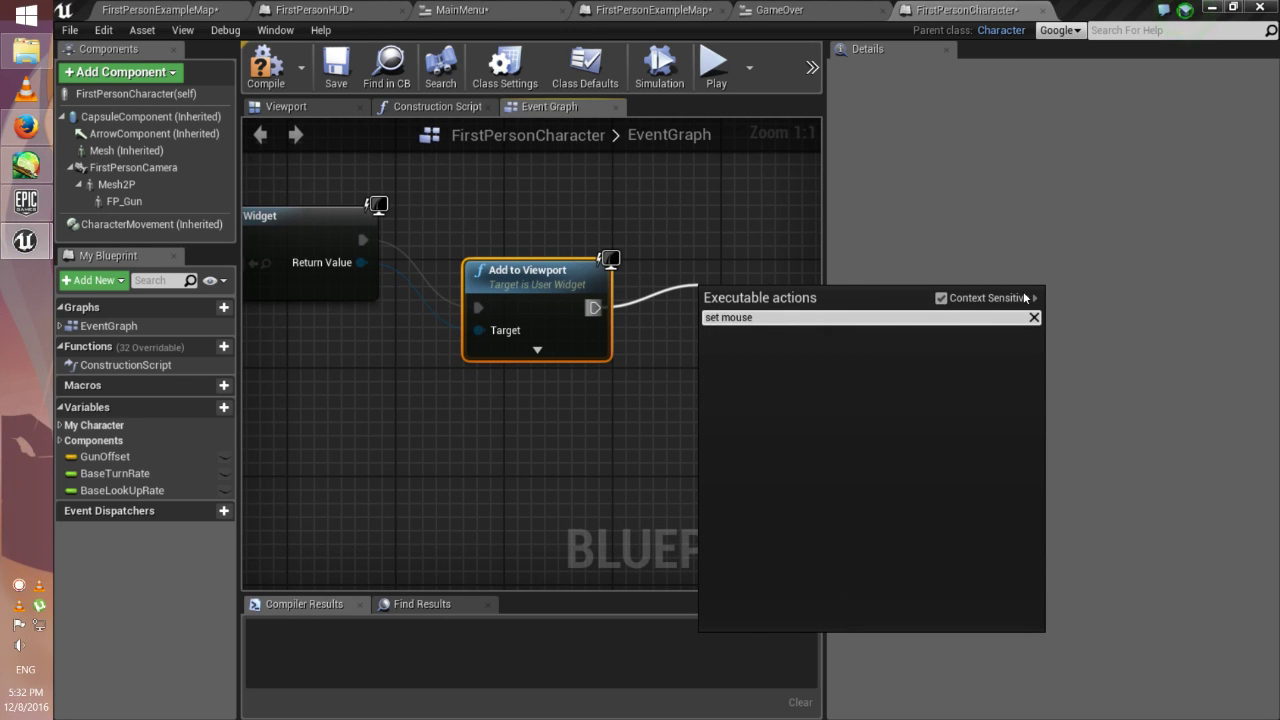
pyautogui.click(941, 298)
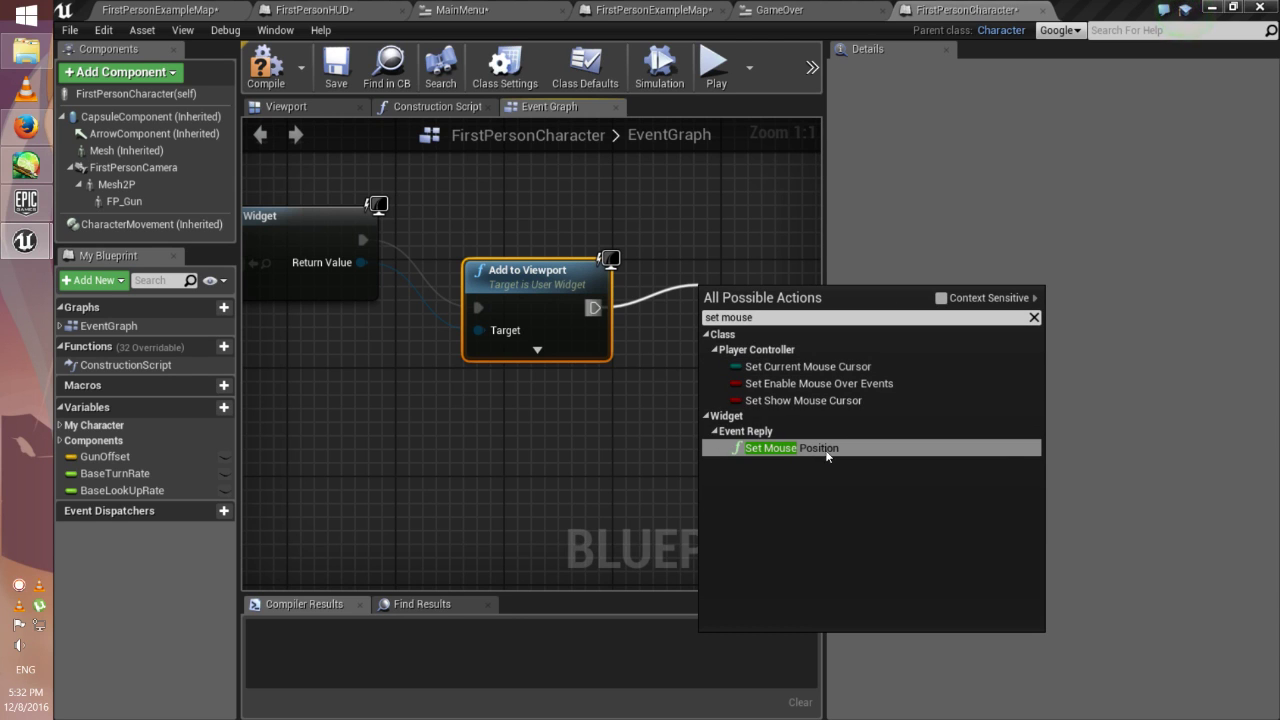
pyautogui.click(857, 400)
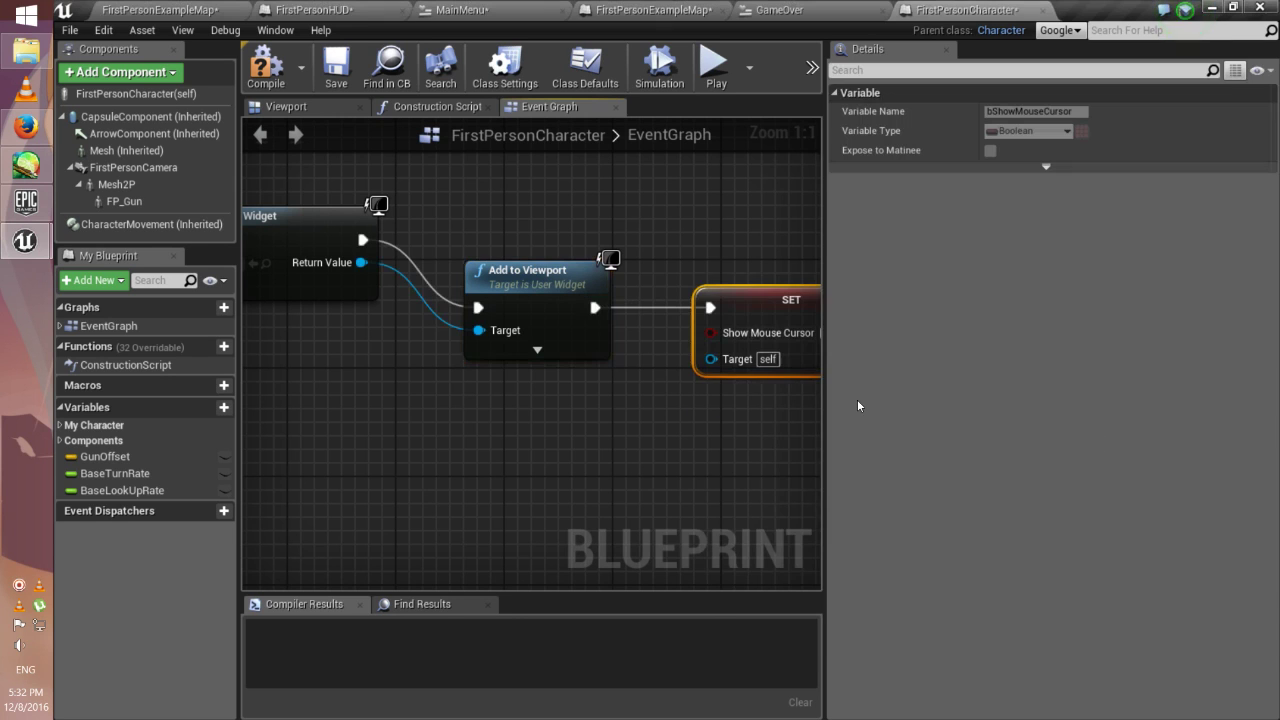
pyautogui.moveTo(707, 430); pyautogui.dragTo(625, 408, button='right')
# - Connect a Get Player Controller node to the Show Mouse Cursor node's Target
pyautogui.moveTo(627, 343); pyautogui.dragTo(527, 403)
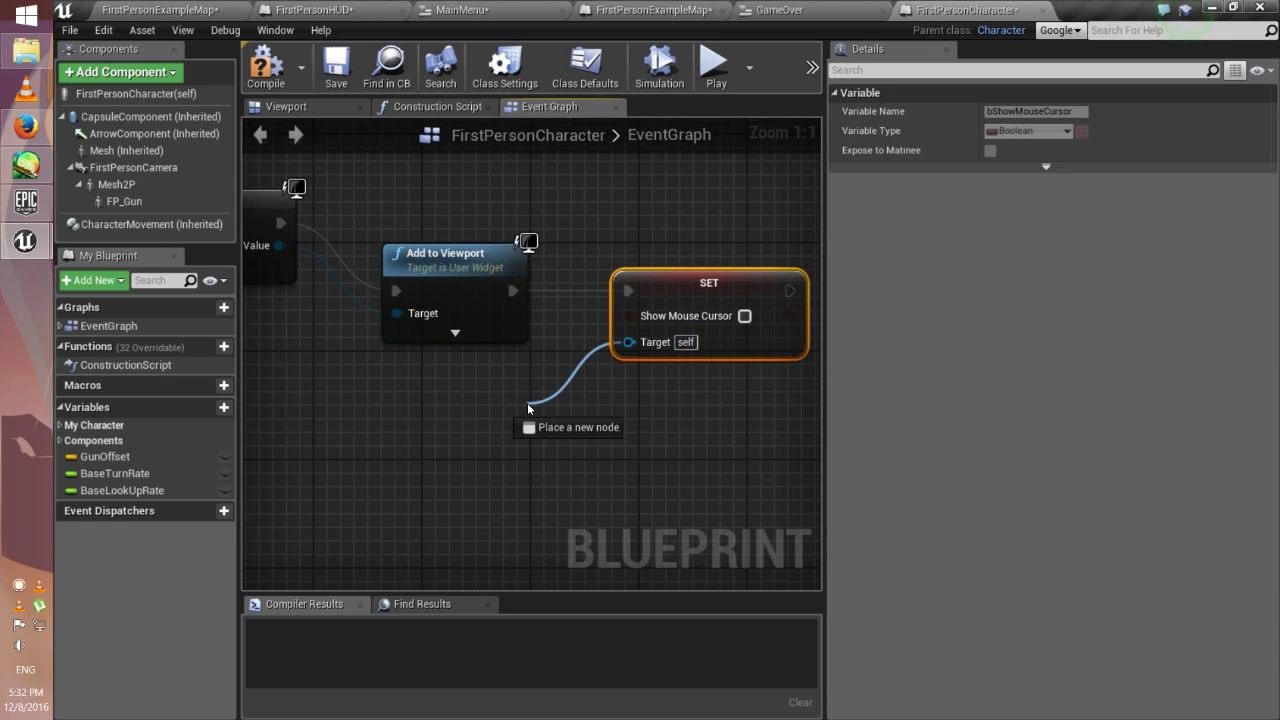
pyautogui.write('get')
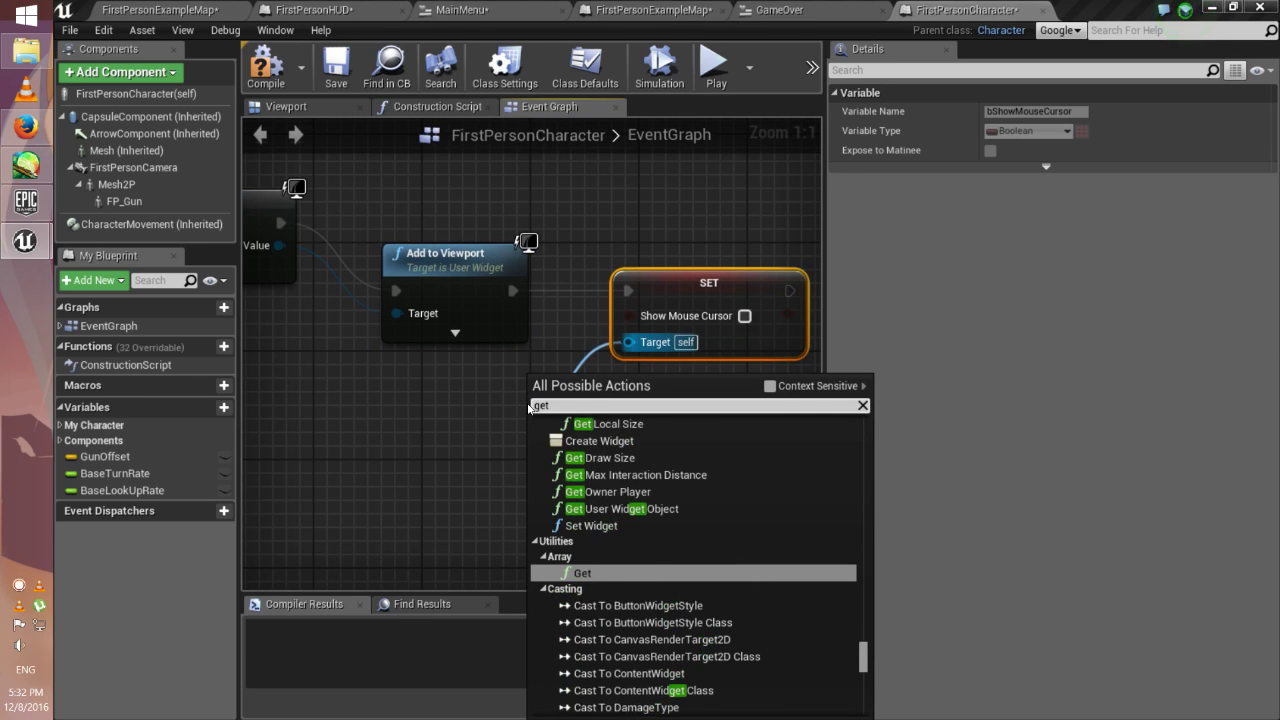
pyautogui.write(' plat')
pyautogui.press('BackSpace')
pyautogui.write('yer')
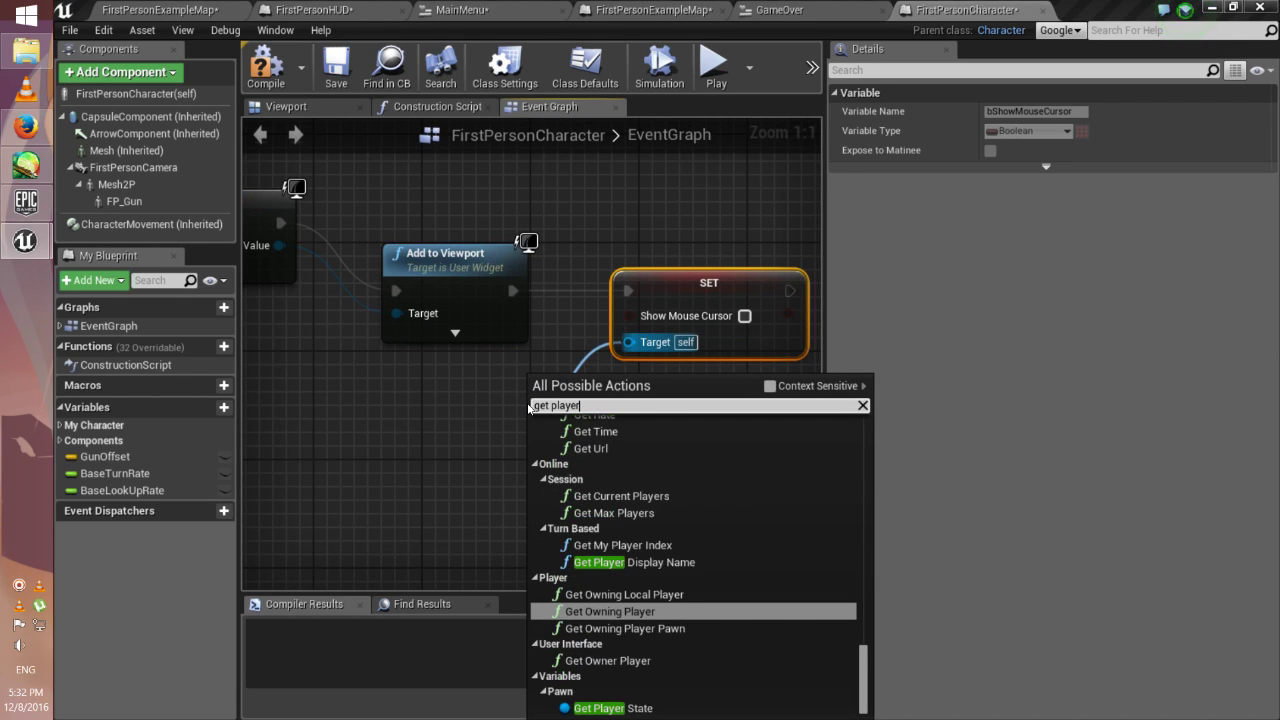
pyautogui.write(' cont')
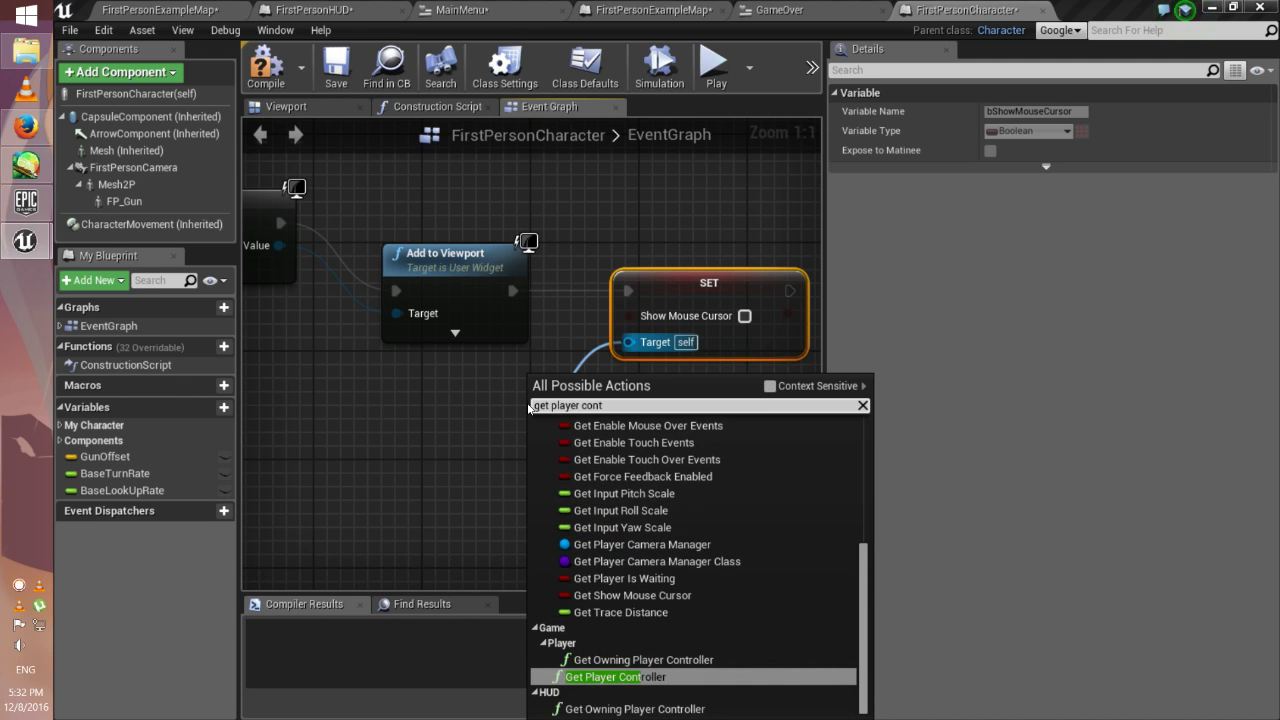
pyautogui.press('Return')
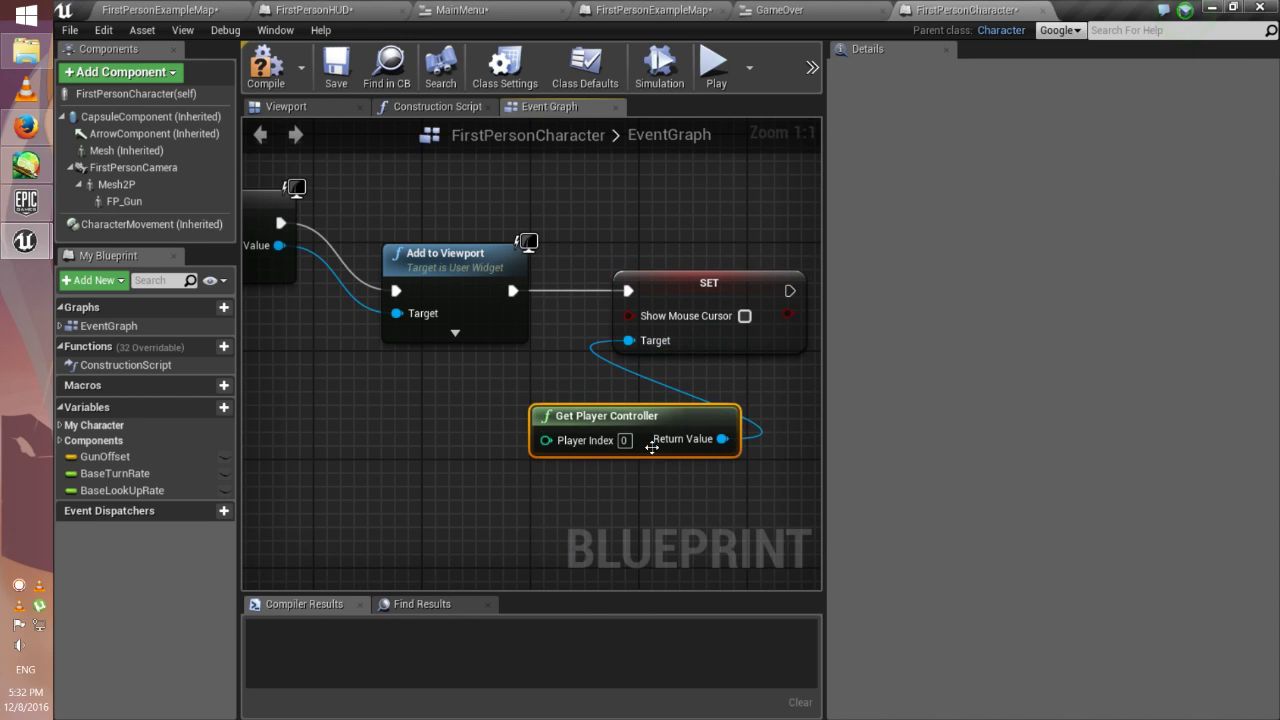
pyautogui.moveTo(675, 422); pyautogui.dragTo(457, 397)
# - Tick Show Mouse Cursor and compile the FirstPersonCharacter blueprint
pyautogui.scroll(-5, 600, 420)
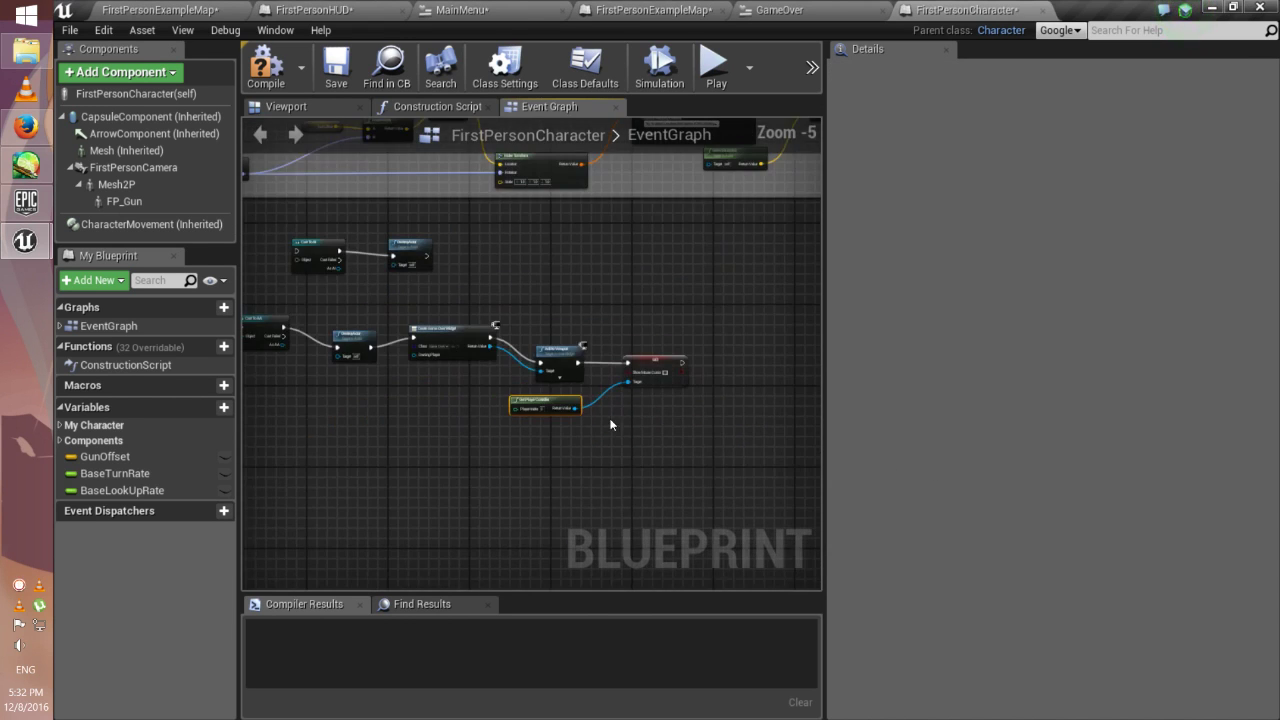
pyautogui.scroll(3, 637, 385)
pyautogui.moveTo(637, 374); pyautogui.dragTo(515, 374, button='right')
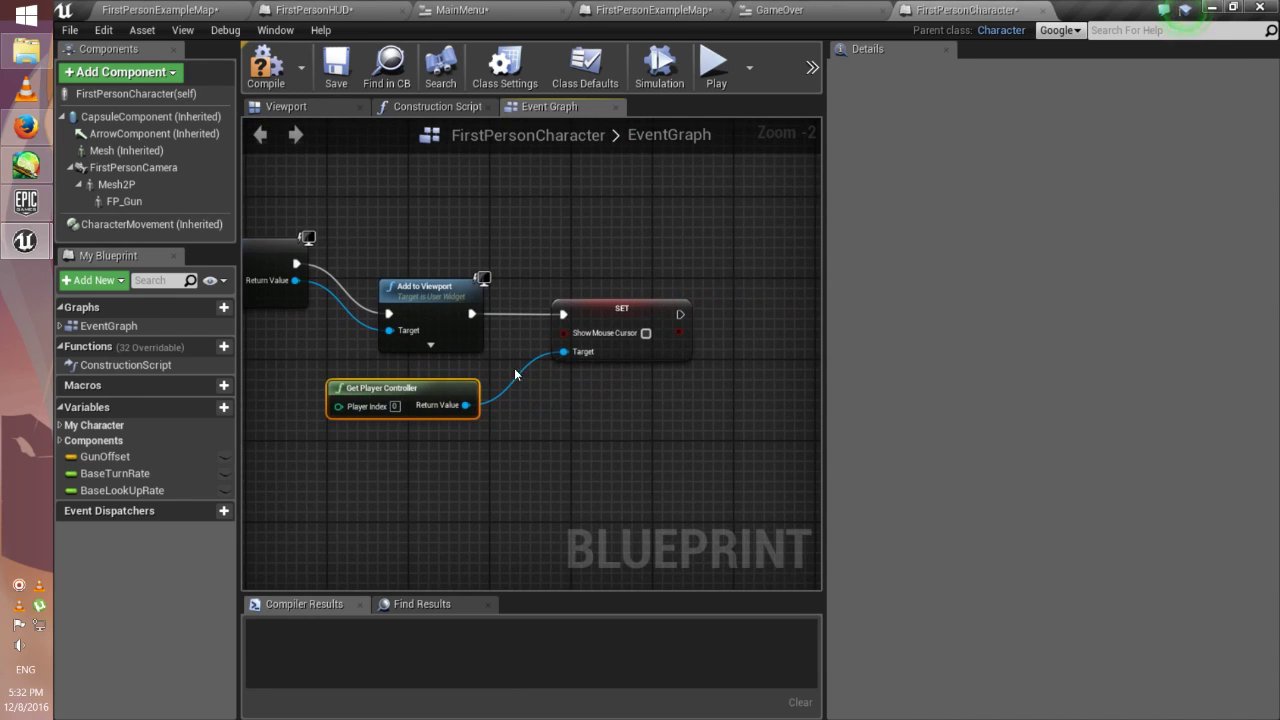
pyautogui.click(645, 334)
pyautogui.click(266, 65)
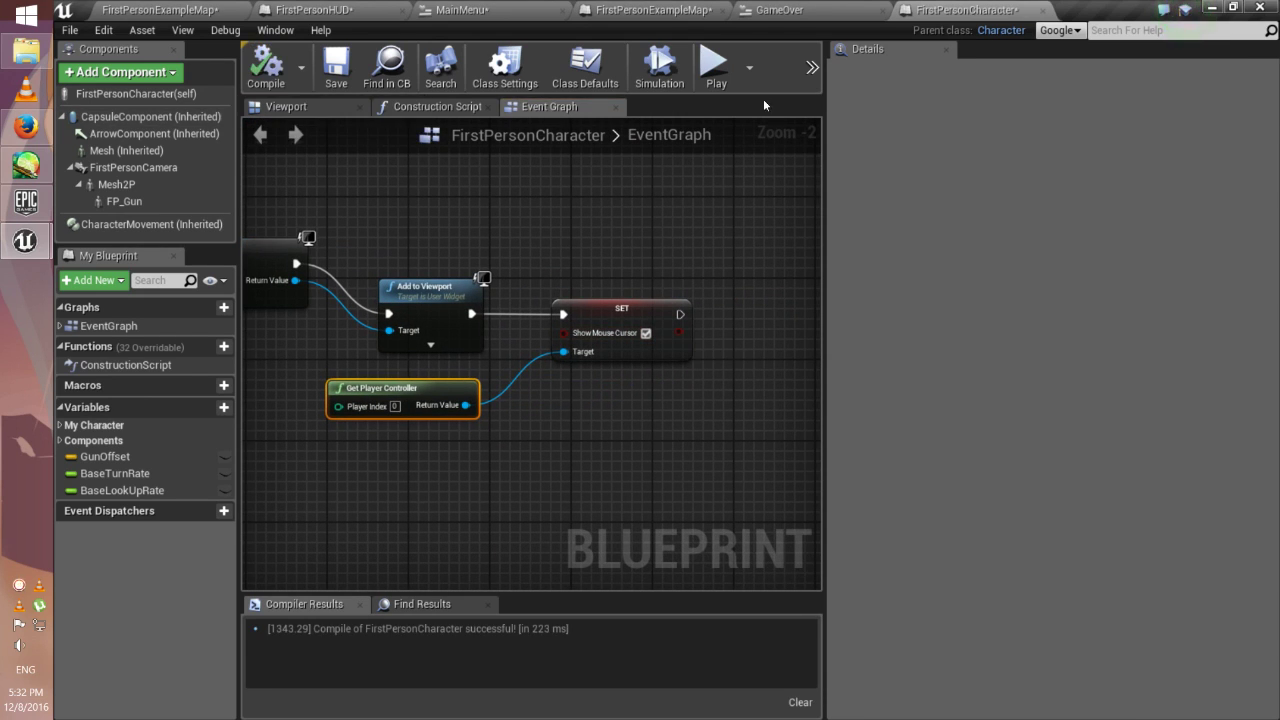
pyautogui.click(720, 70)
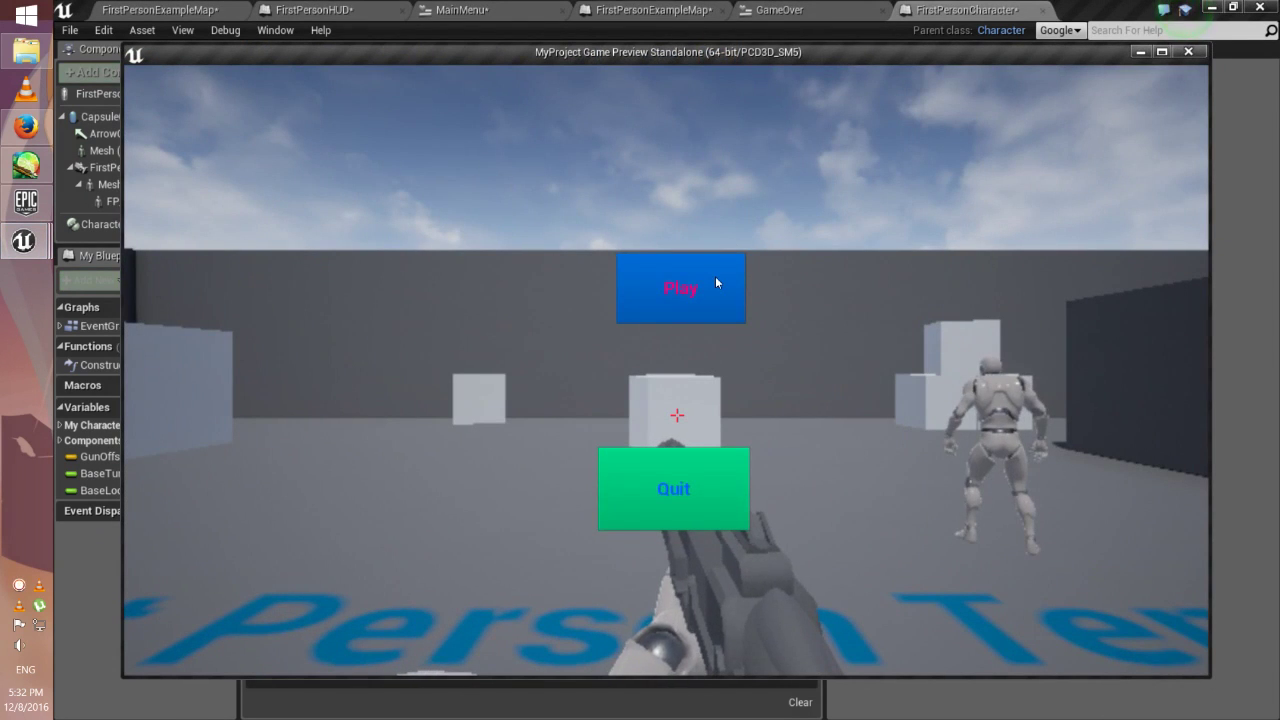
pyautogui.click(715, 280)
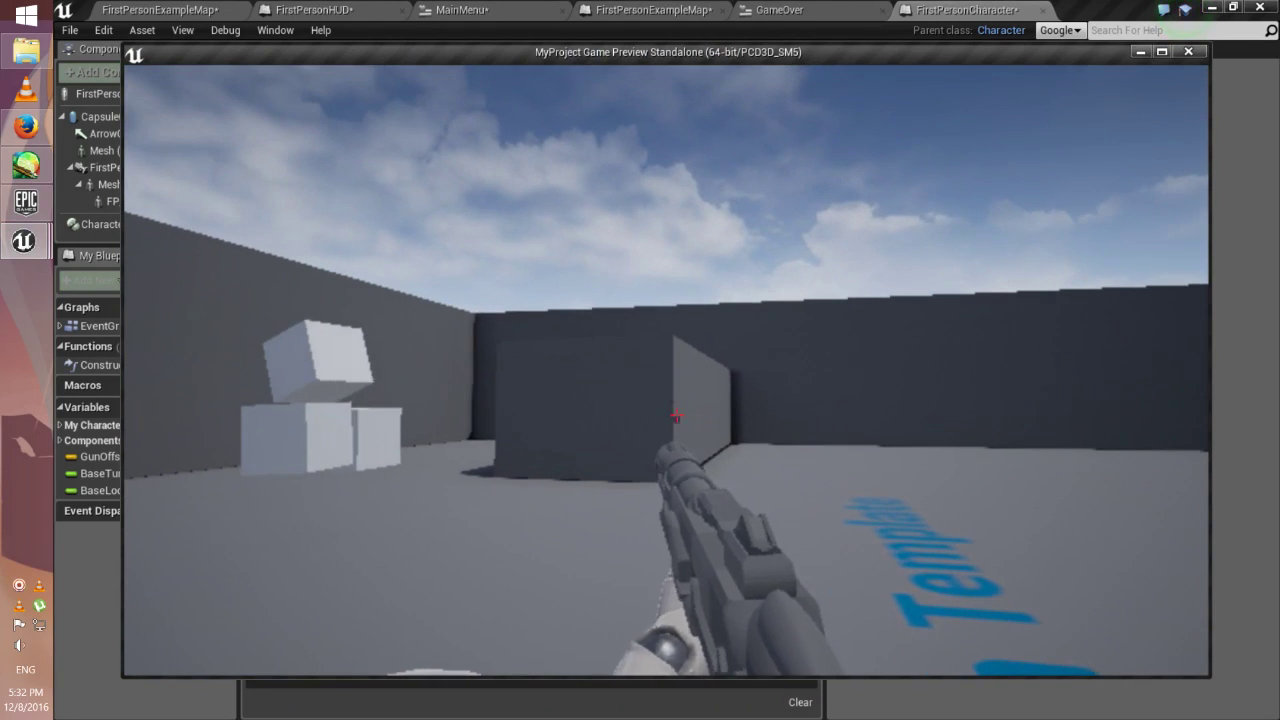
pyautogui.press('Escape')
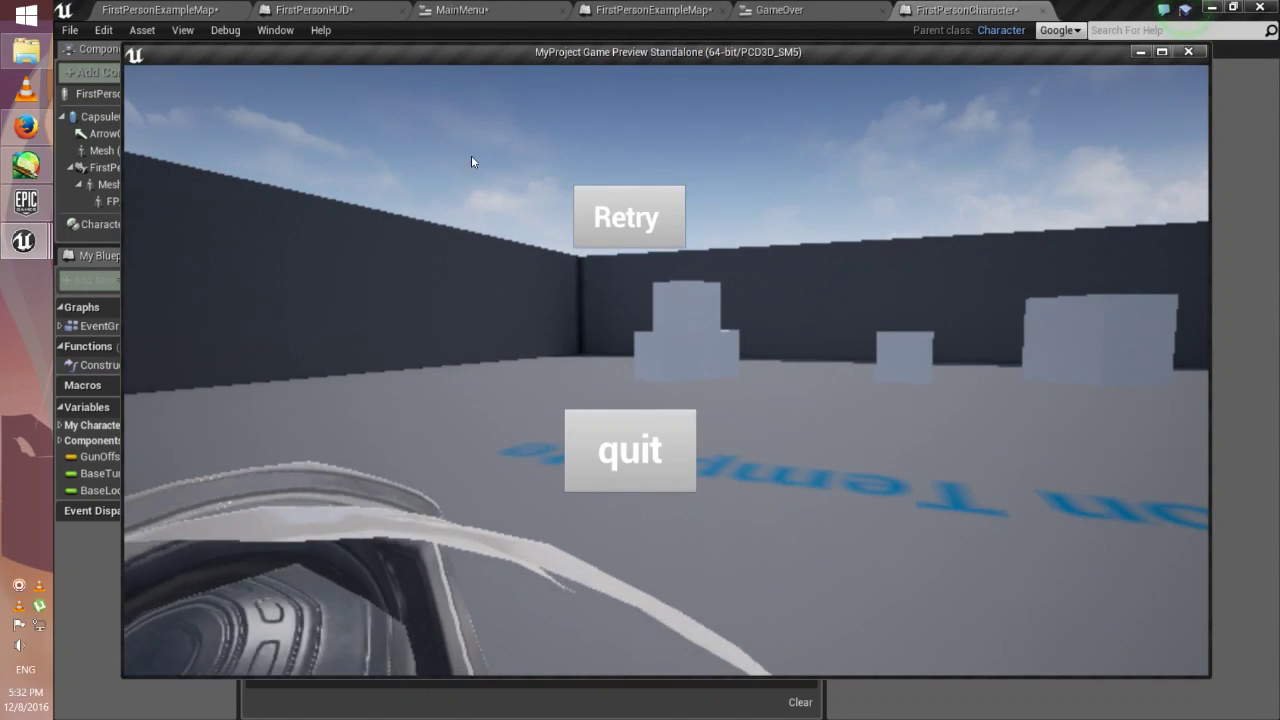
pyautogui.click(641, 451)
pyautogui.click(714, 64)
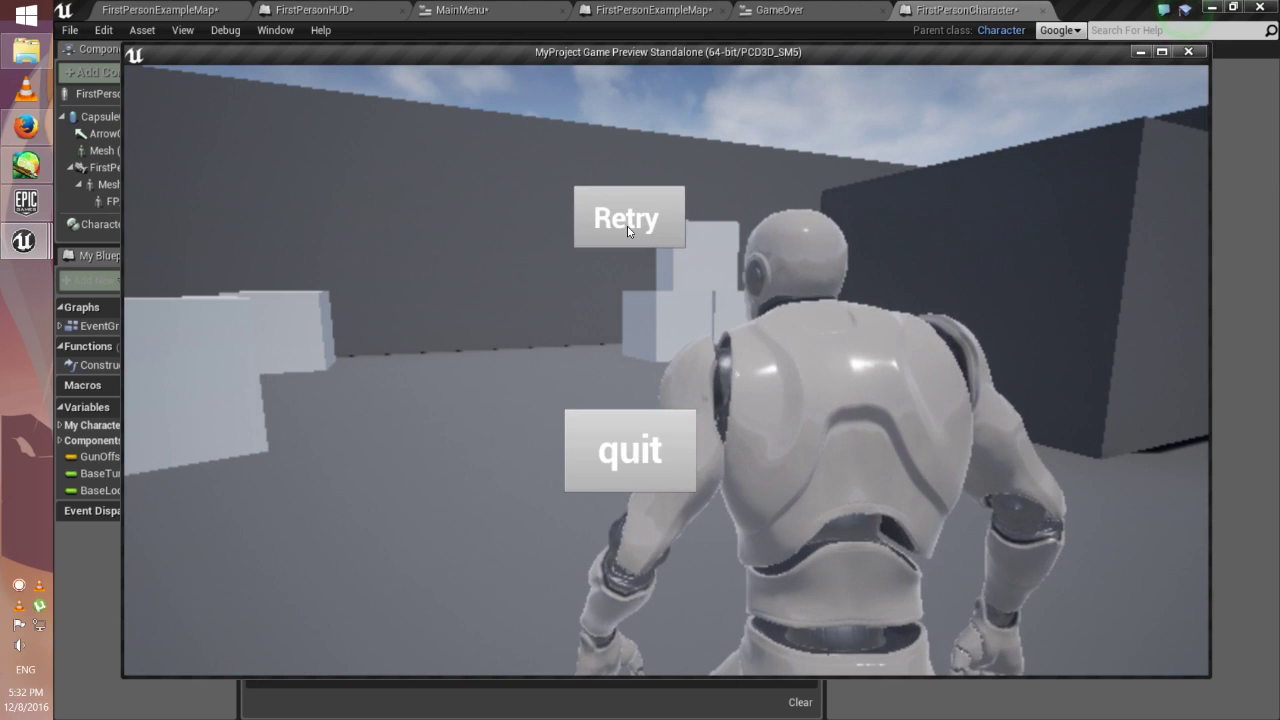
pyautogui.click(638, 229)
pyautogui.click(673, 495)
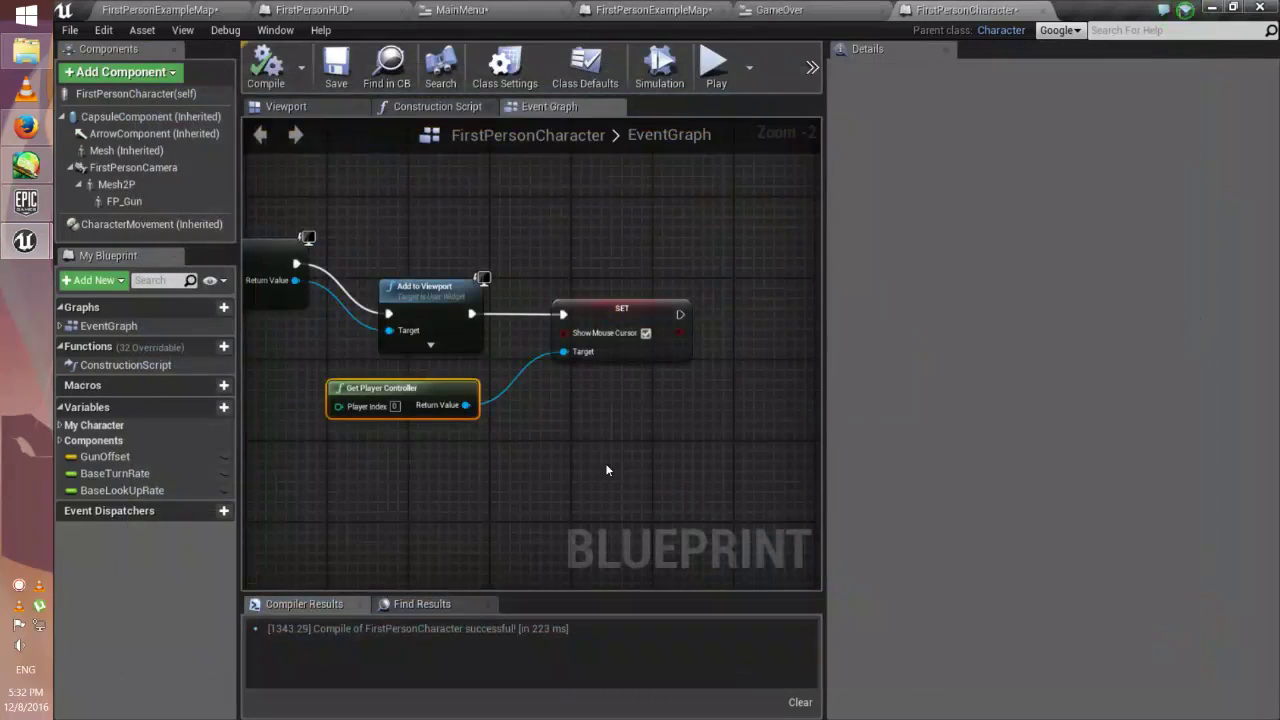
pyautogui.scroll(-4, 449, 403)
pyautogui.scroll(6, 449, 403)
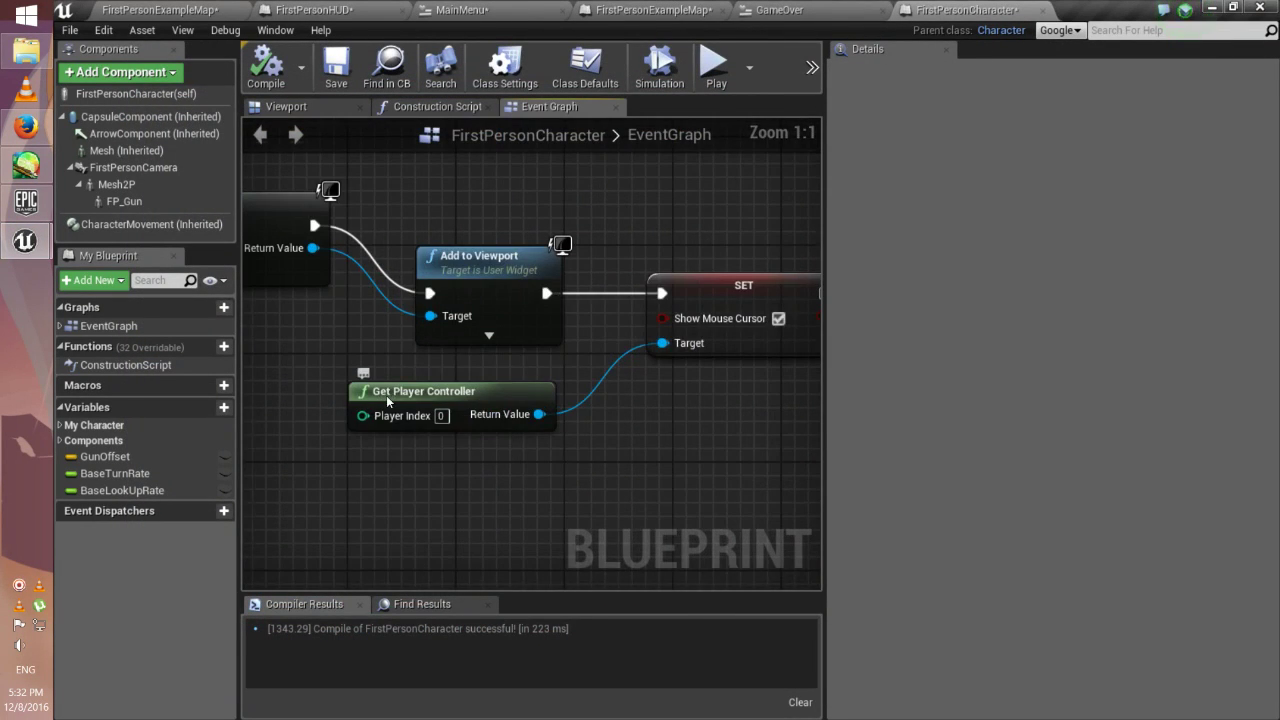
pyautogui.moveTo(420, 391); pyautogui.dragTo(453, 370, button='right')
pyautogui.scroll(-4, 450, 372)
pyautogui.scroll(4, 446, 369)
pyautogui.scroll(-5, 448, 360)
pyautogui.scroll(1, 485, 393)
pyautogui.scroll(1, 487, 400)
pyautogui.moveTo(555, 370); pyautogui.dragTo(515, 398, button='right')
pyautogui.scroll(-3, 521, 376)
pyautogui.scroll(3, 550, 385)
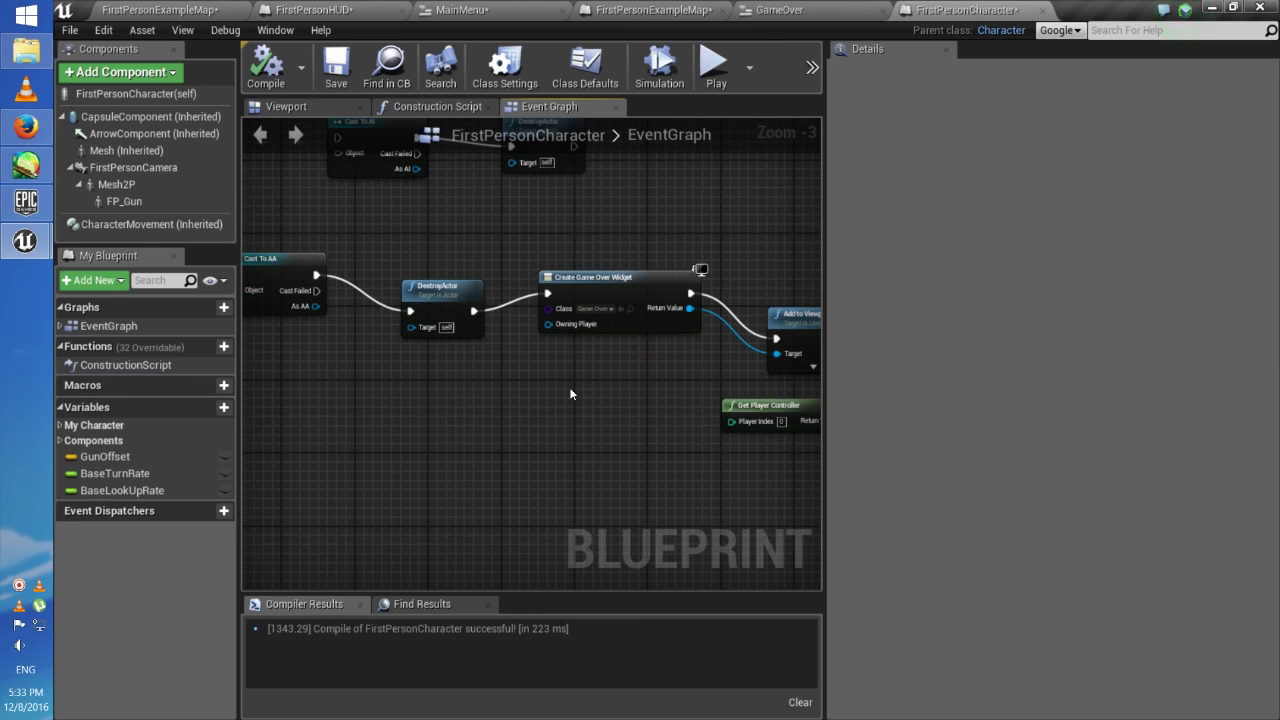
pyautogui.moveTo(569, 387); pyautogui.dragTo(509, 381, button='right')
pyautogui.scroll(-2, 509, 381)
pyautogui.scroll(-1, 507, 388)
pyautogui.scroll(3, 500, 385)
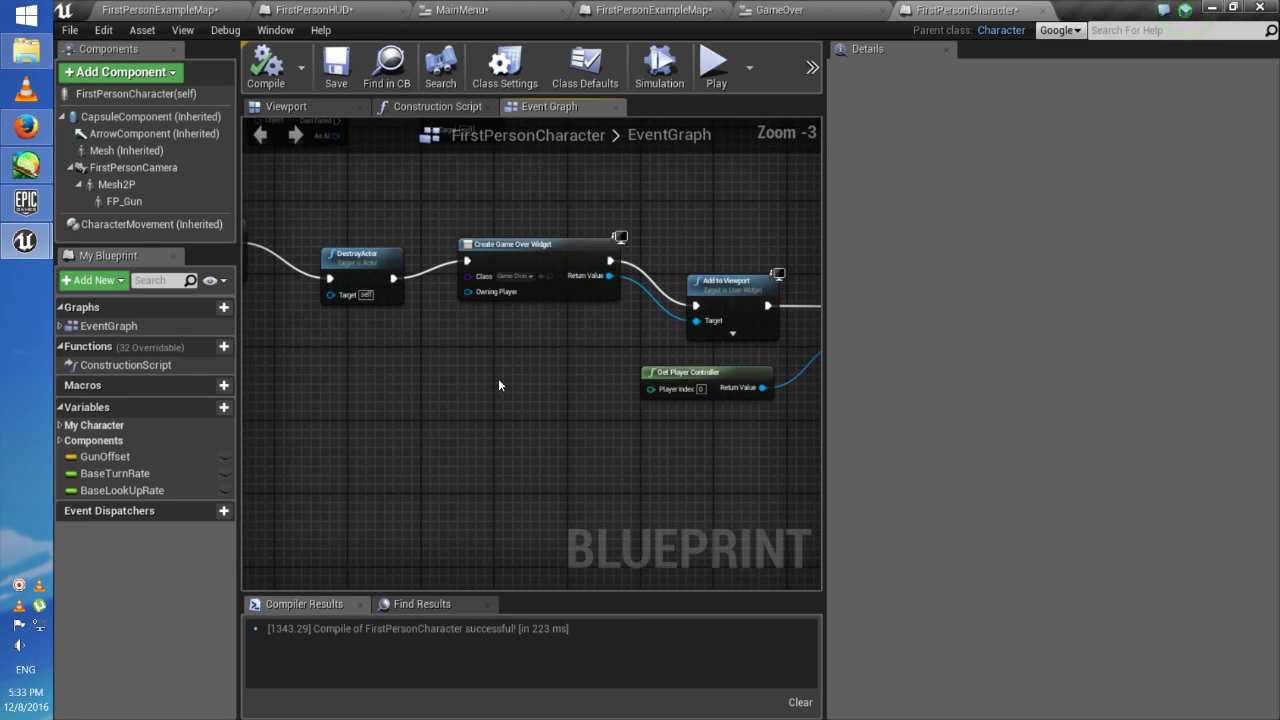
pyautogui.scroll(-1, 466, 397)
pyautogui.scroll(-4, 480, 355)
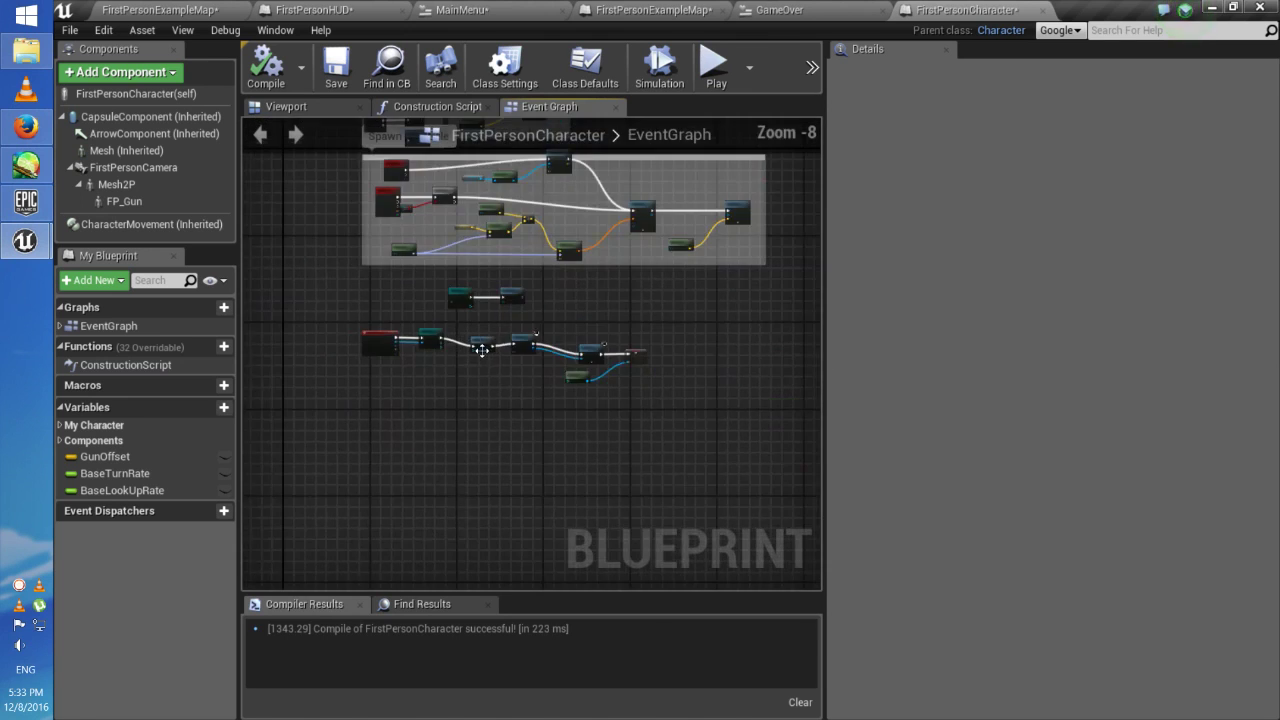
pyautogui.scroll(5, 480, 355)
pyautogui.scroll(-1, 607, 257)
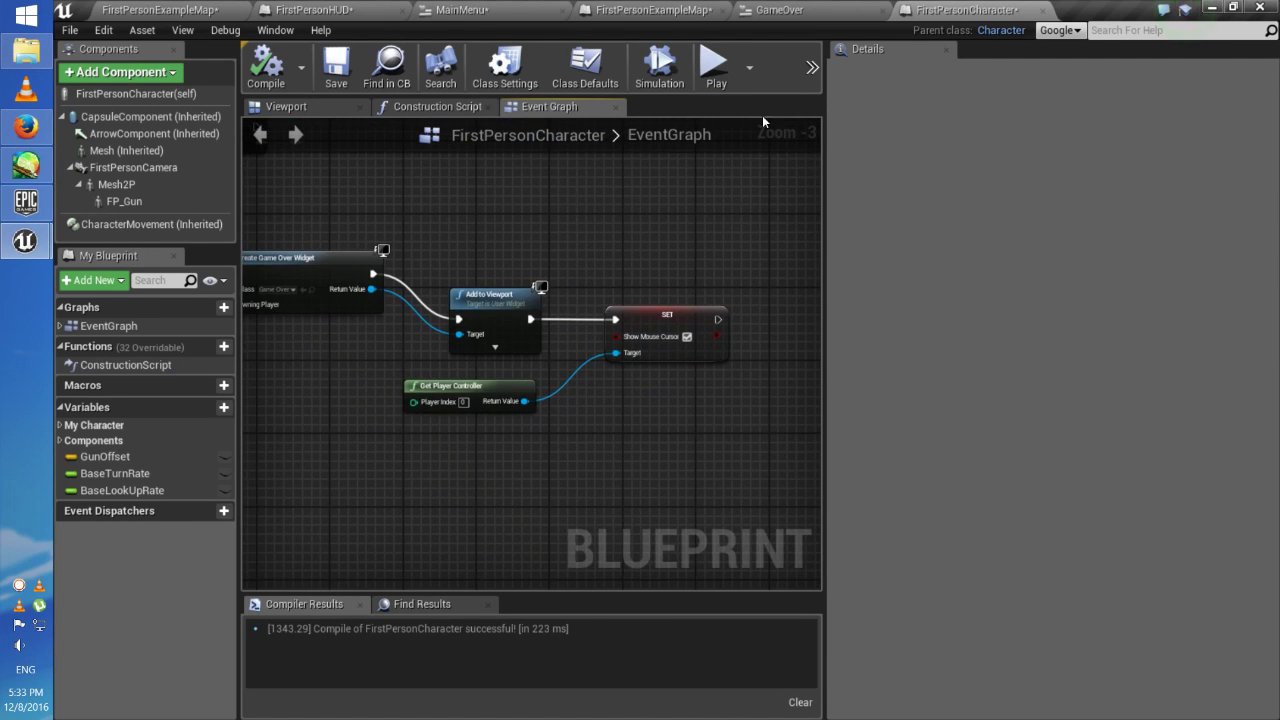
pyautogui.scroll(1, 515, 220)
pyautogui.moveTo(402, 203); pyautogui.dragTo(590, 205, button='right')
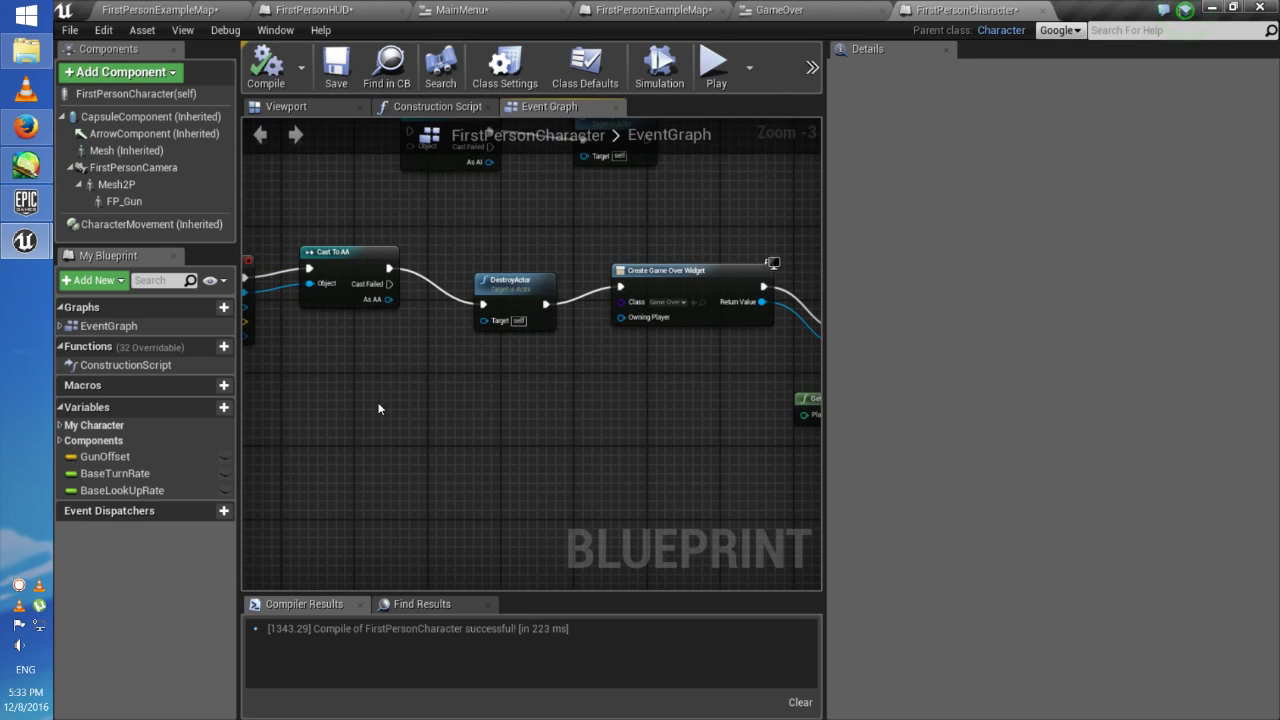
pyautogui.moveTo(407, 349); pyautogui.dragTo(553, 328, button='right')
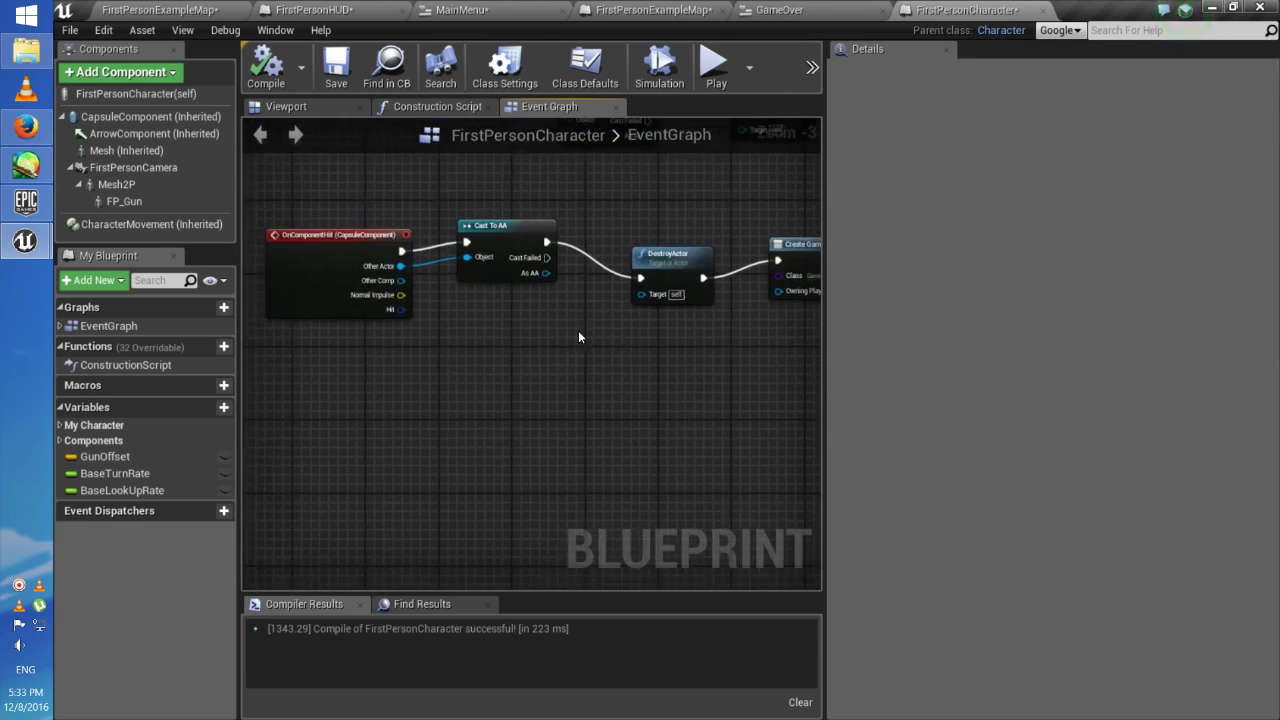
pyautogui.scroll(-4, 656, 365)
pyautogui.scroll(4, 656, 365)
pyautogui.scroll(-4, 591, 328)
pyautogui.scroll(4, 591, 328)
pyautogui.moveTo(535, 221); pyautogui.dragTo(655, 315, button='right')
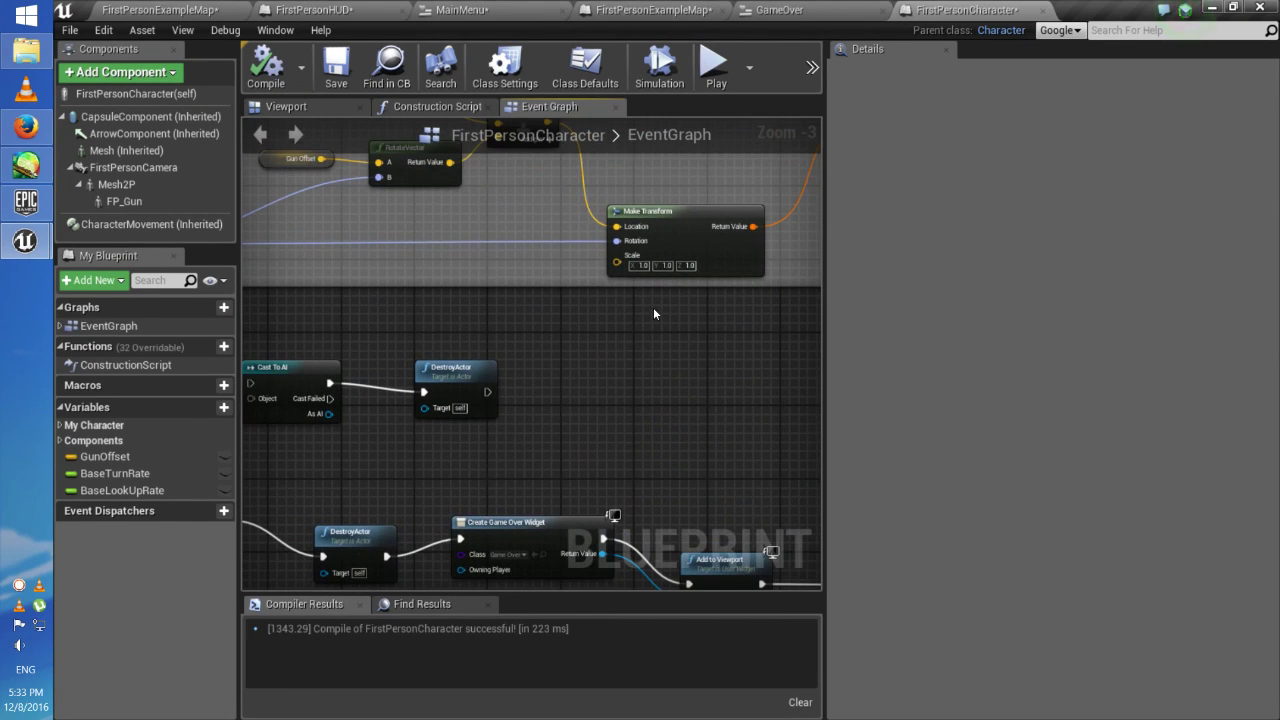